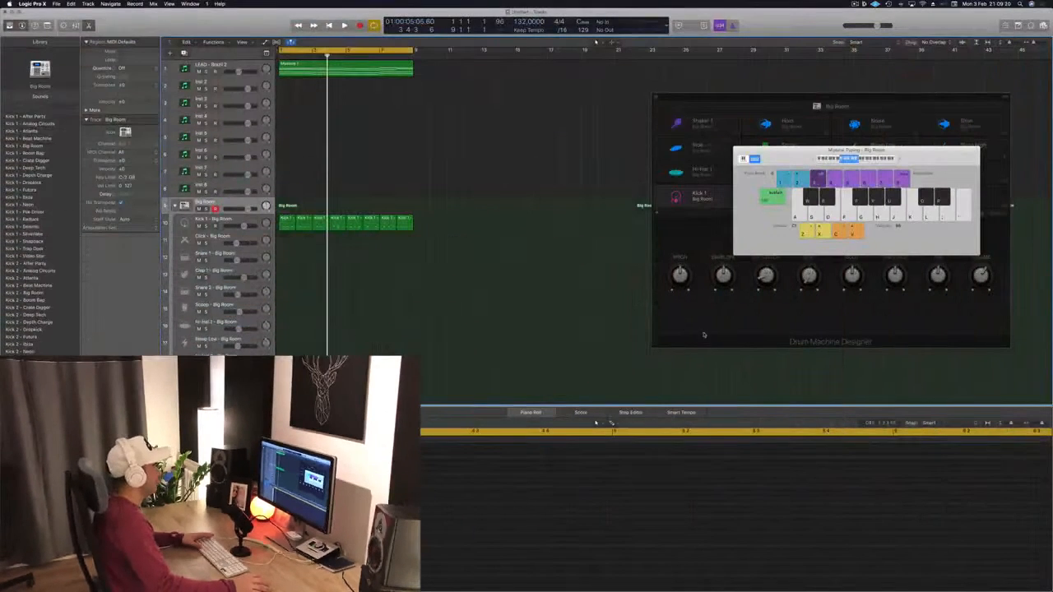
- Copy the Massive 1 region from the LEAD - Brazil 2 track onto the Inst 8 track
key(space)
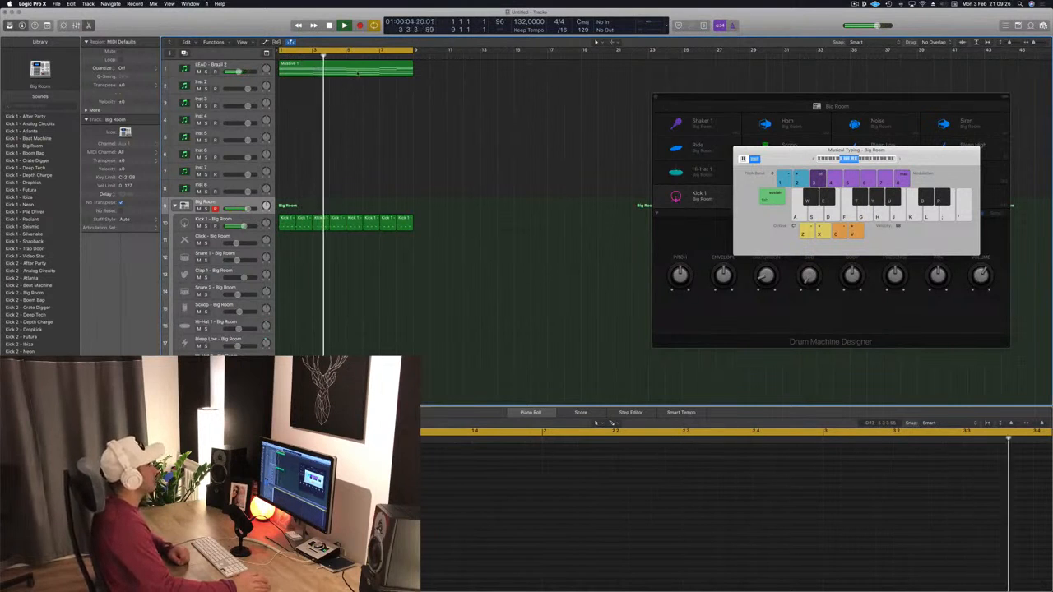
click(363, 70)
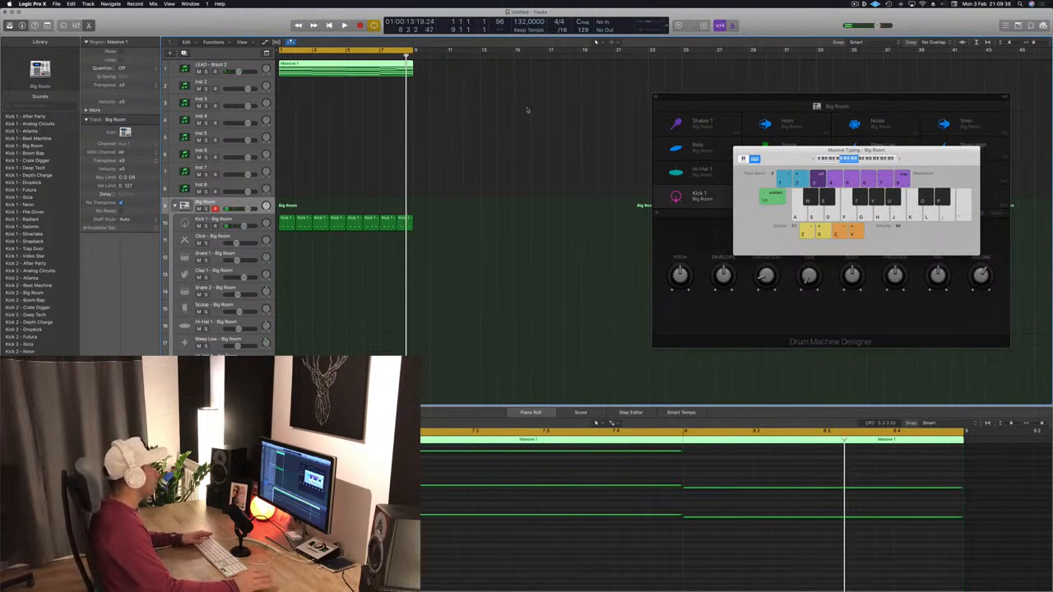
click(327, 110)
click(354, 74)
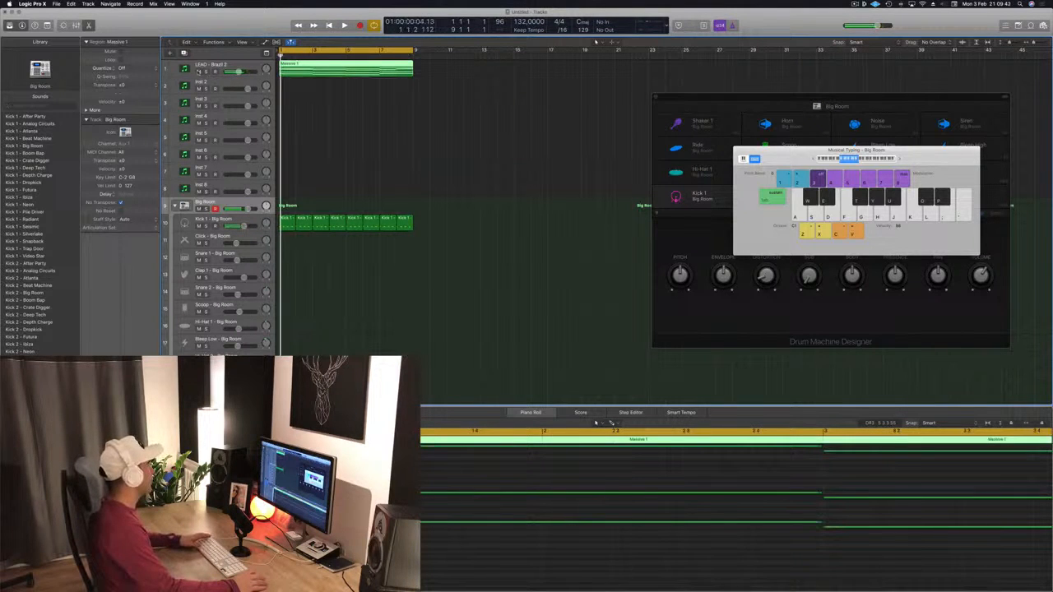
drag(317, 67, 319, 194)
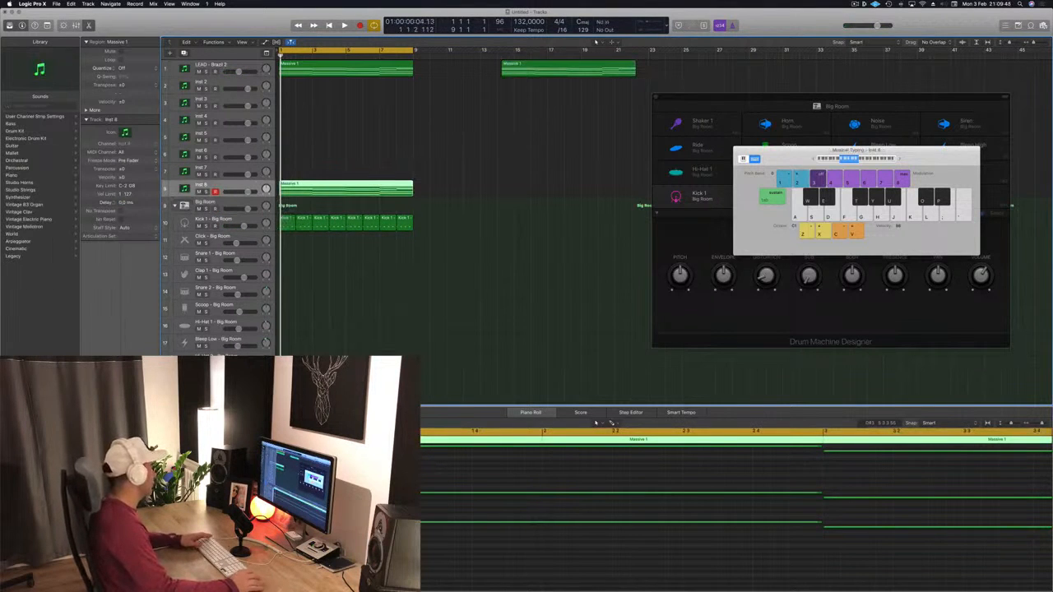
- Open the Inst 8 Sylenth1 instrument, load the 001 ARP 303 Saw preset, and close the plug-in window
click(101, 403)
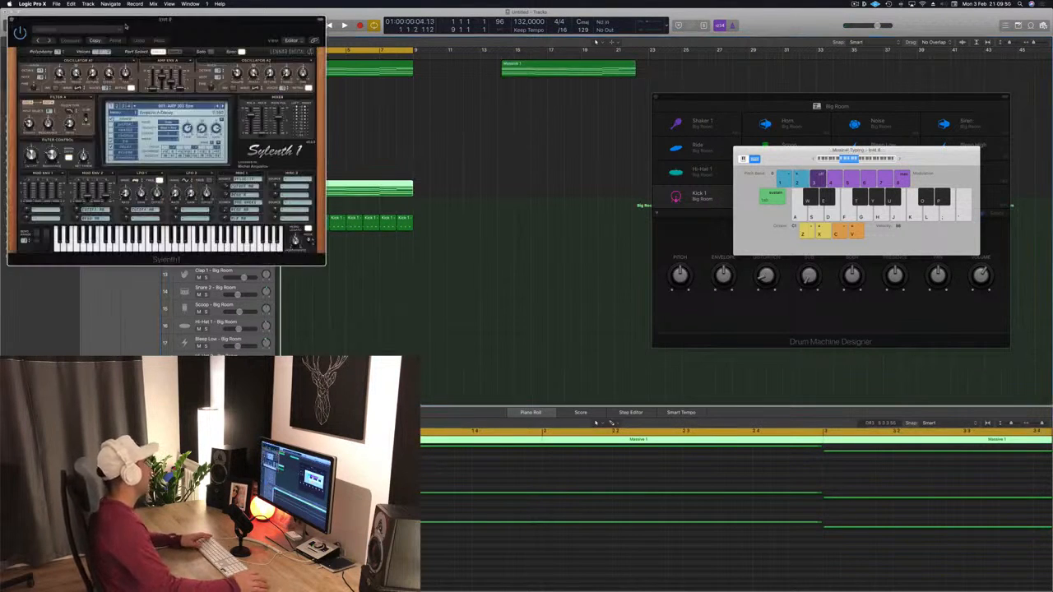
click(168, 110)
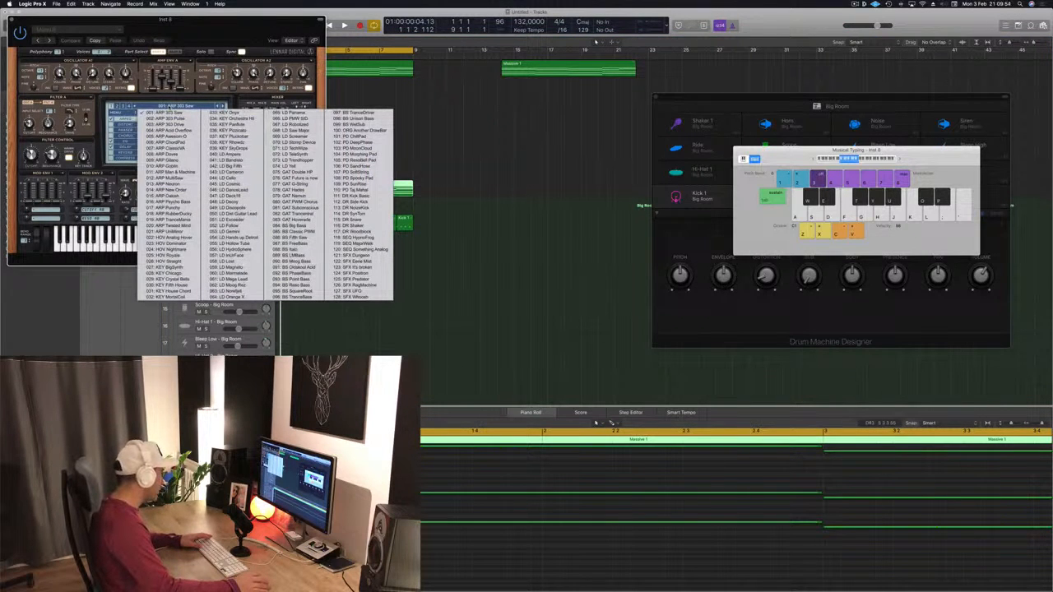
click(151, 106)
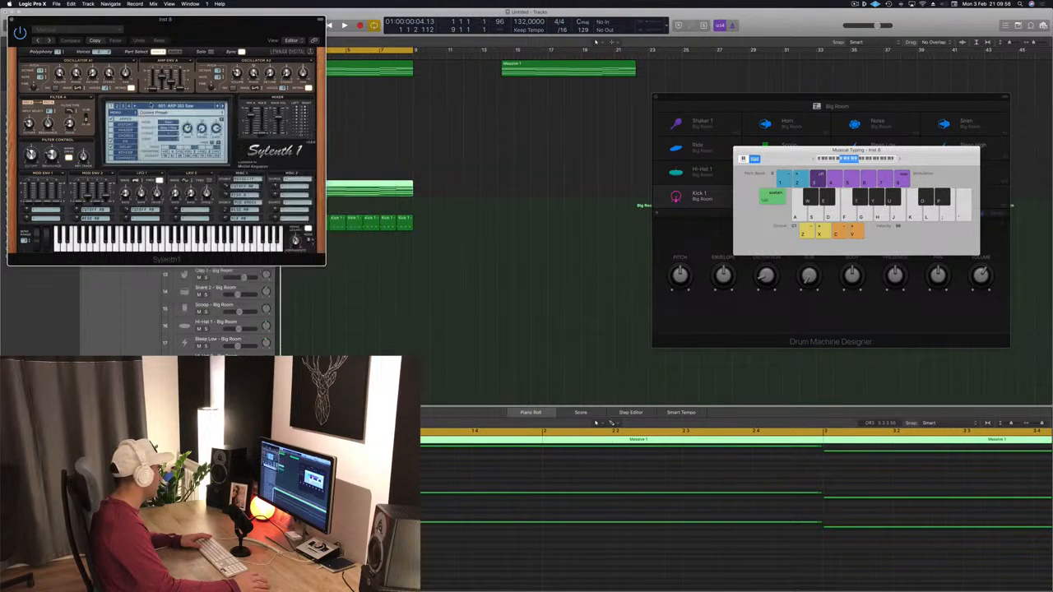
click(11, 22)
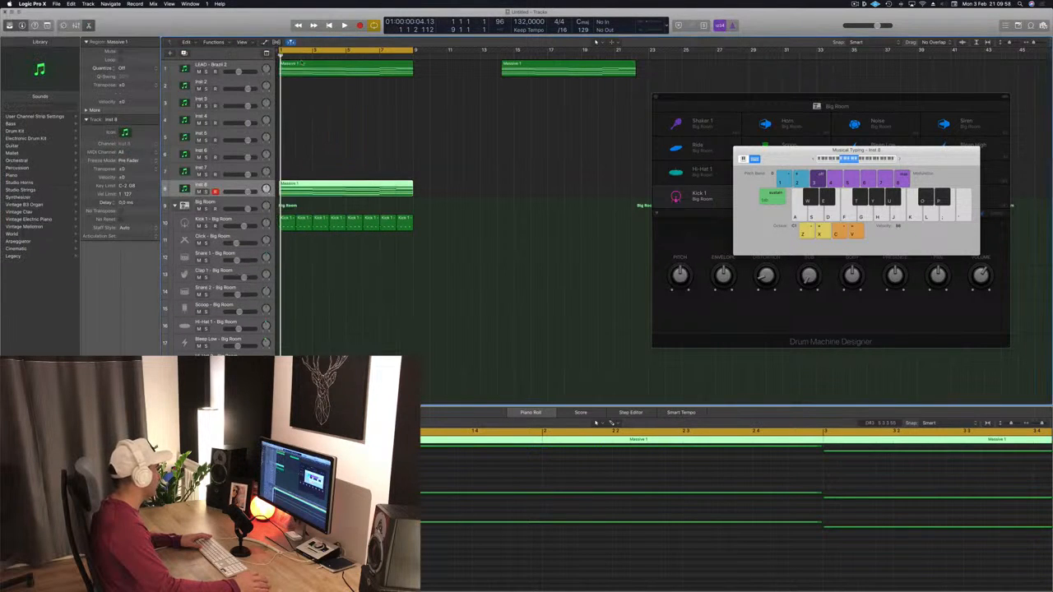
- Duplicate the LEAD - Brazil 2 track, place it at position 8, and move the copied region onto it
click(250, 65)
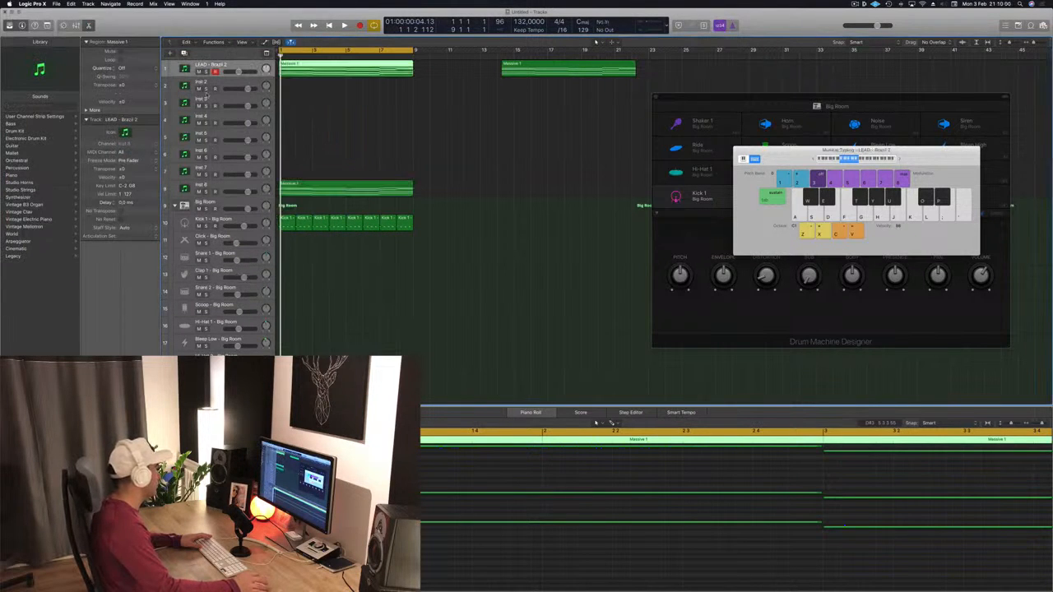
key(super+d)
drag(249, 85, 235, 202)
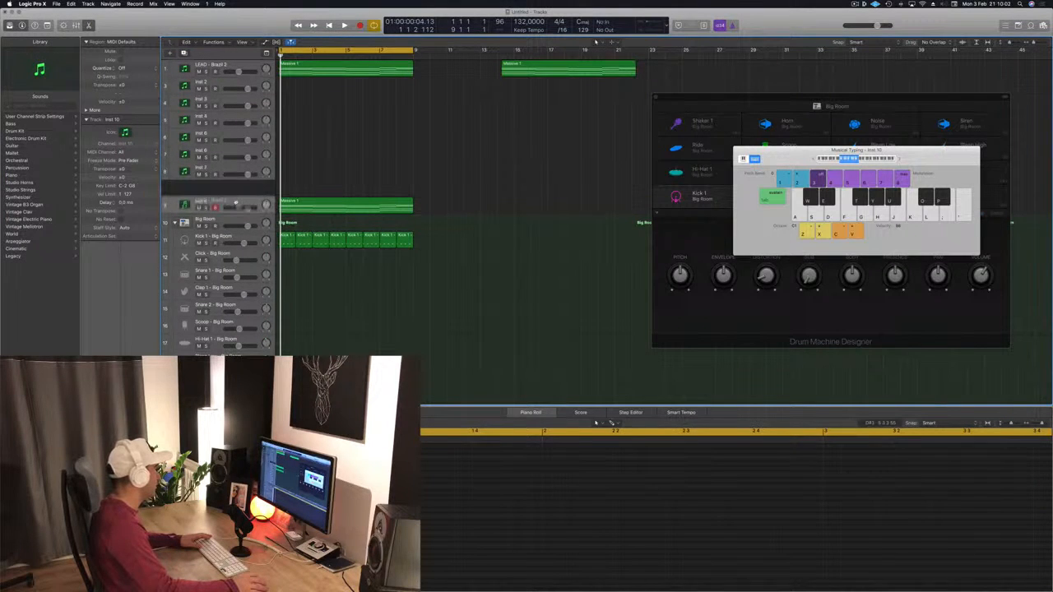
drag(312, 209, 312, 191)
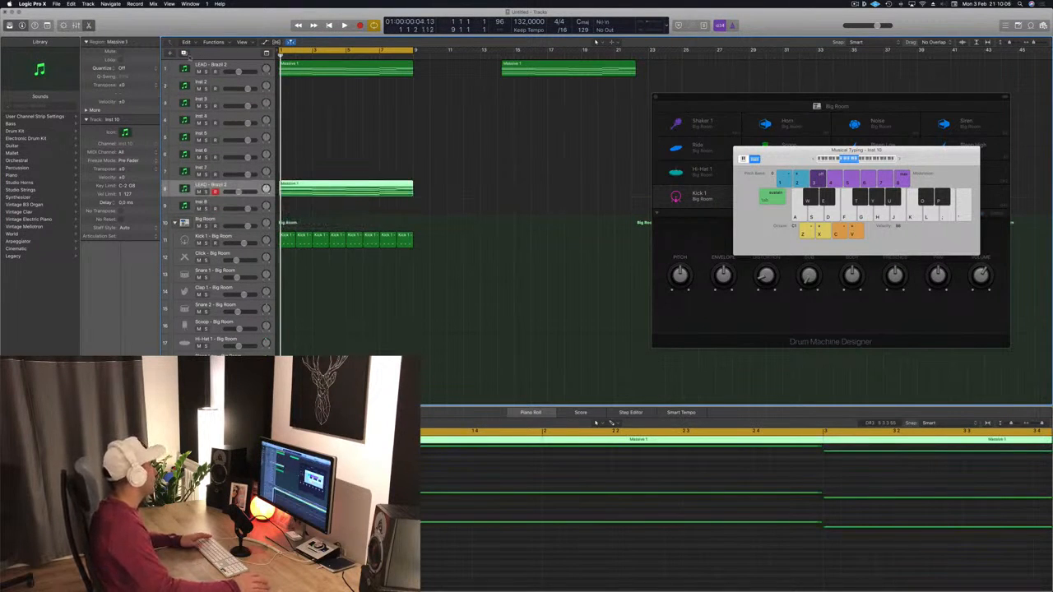
- Mute the original LEAD - Brazil 2 track and briefly play the project
click(198, 72)
key(space)
key(space)
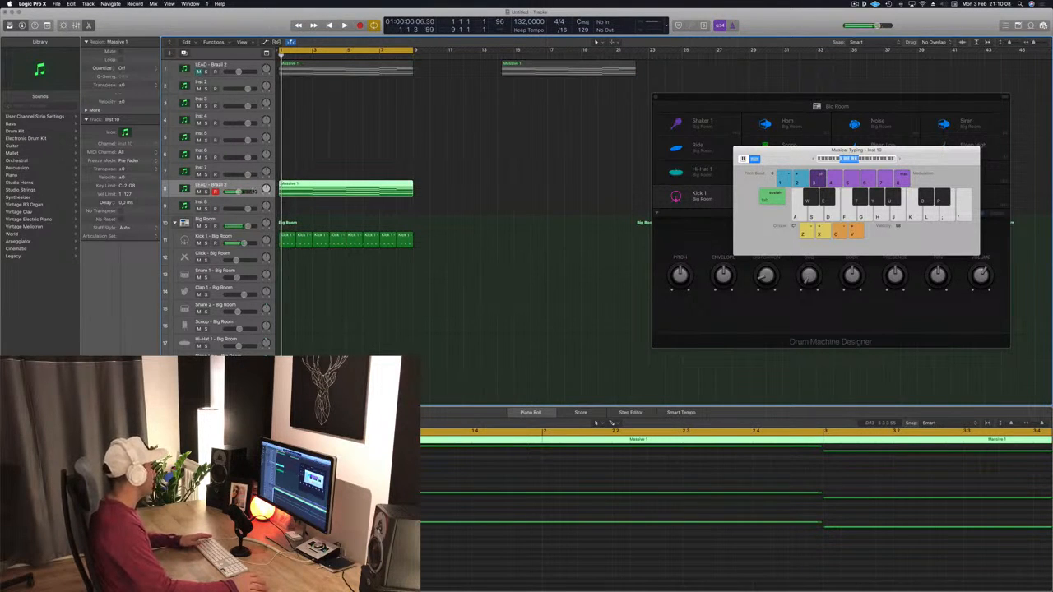
- Open the duplicated track's Sylenth1 instrument and reposition its window beside the arrange area
click(100, 418)
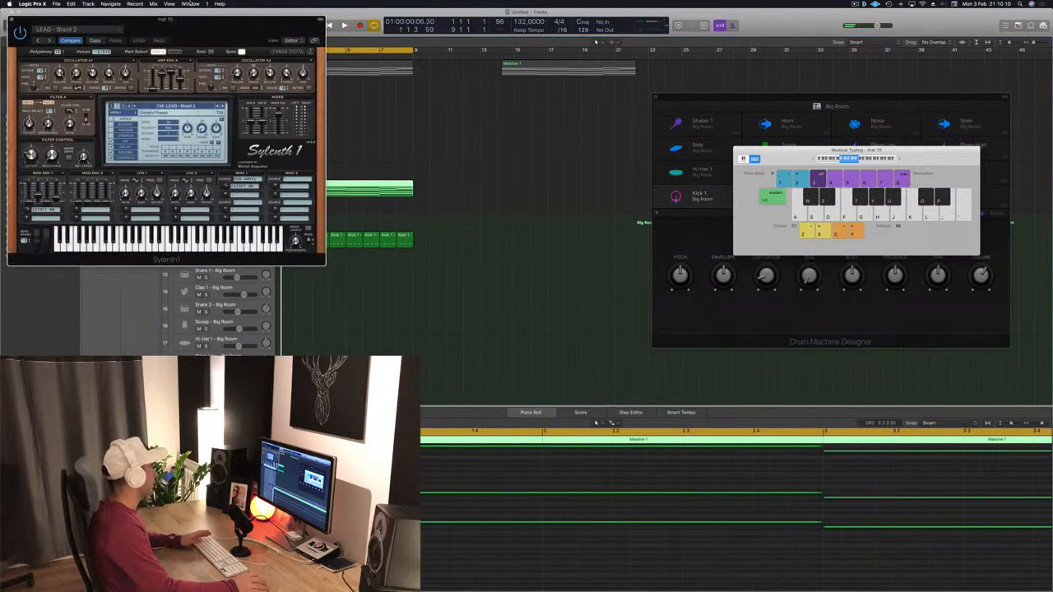
drag(196, 25, 721, 71)
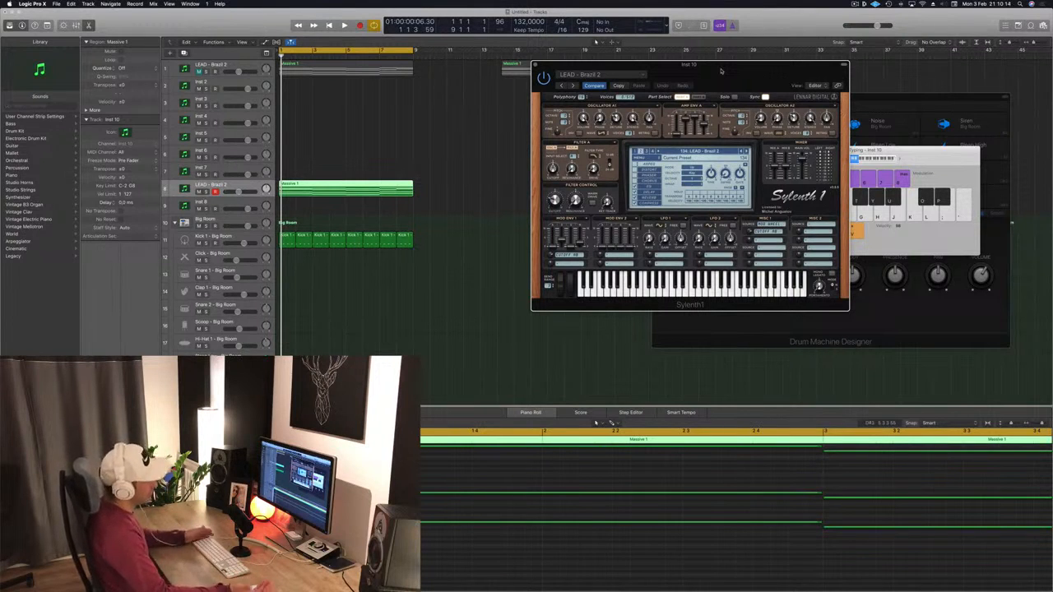
drag(721, 72, 685, 69)
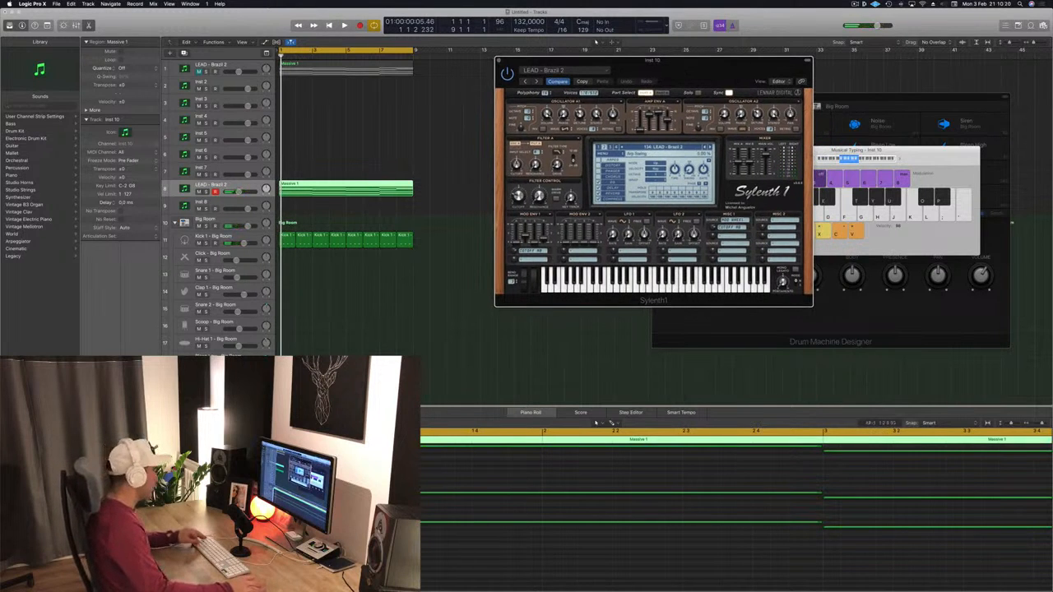
- Select and delete the lower notes of the duplicated lead region in the Piano Roll
scroll(379, 535, down, 10)
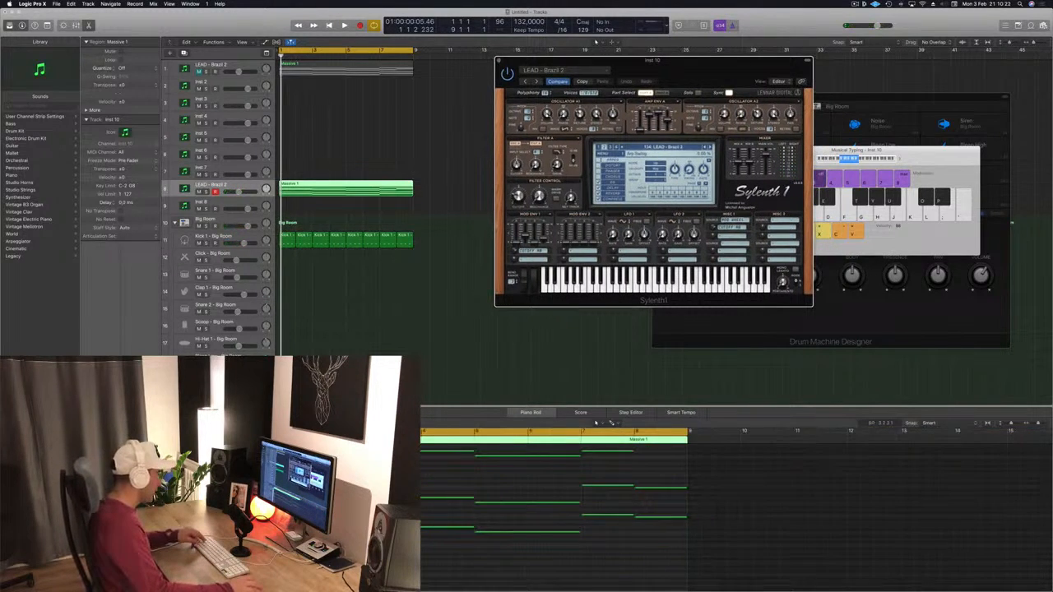
drag(416, 502, 775, 519)
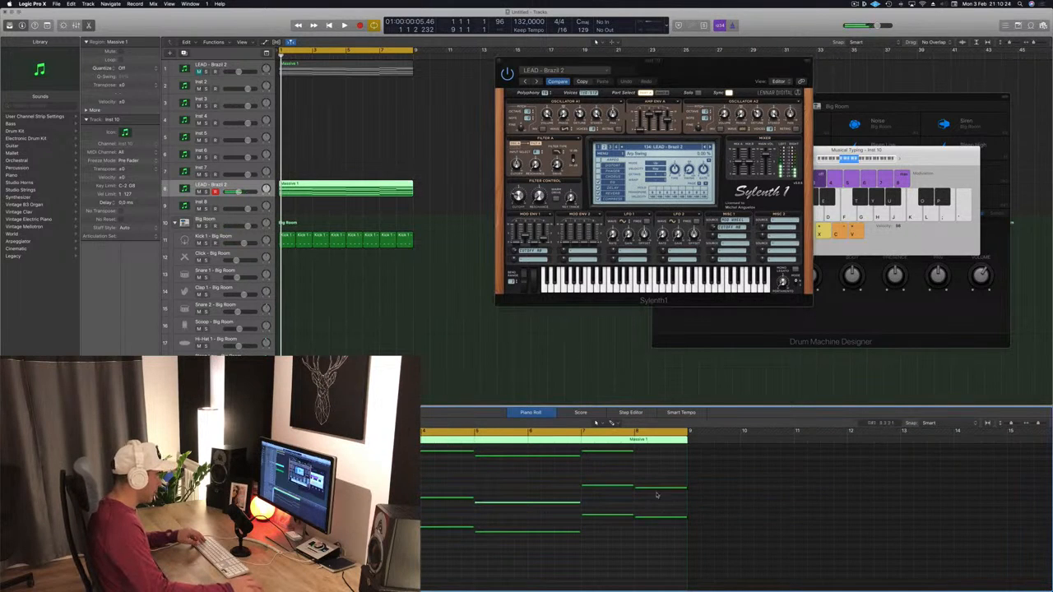
key(super+a)
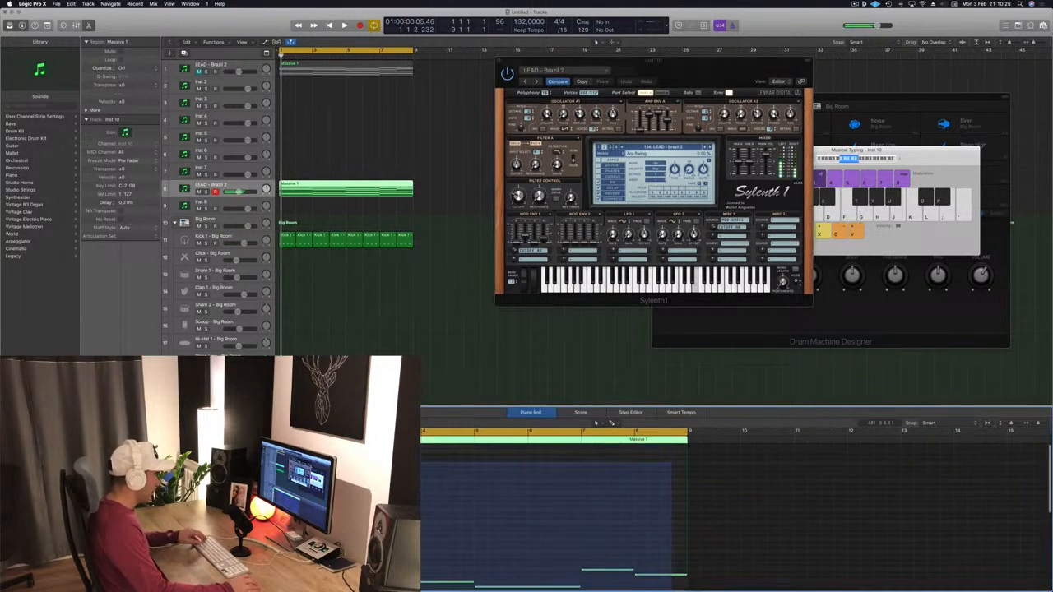
key(Delete)
- Drag one of the remaining lead notes earlier in the Piano Roll and play the result
scroll(560, 516, down, 6)
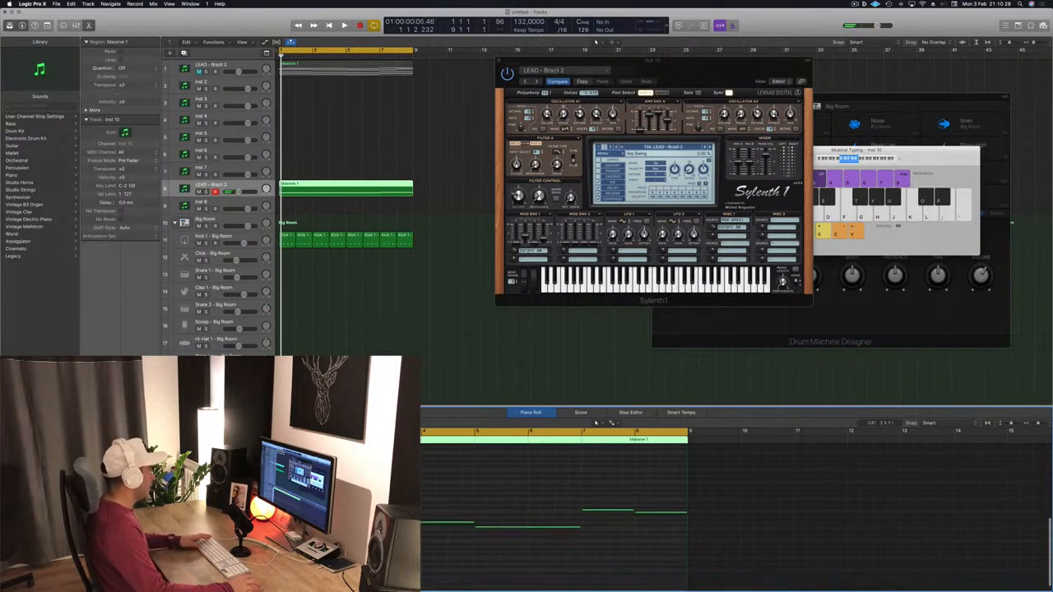
scroll(428, 524, up, 6)
scroll(430, 524, down, 1)
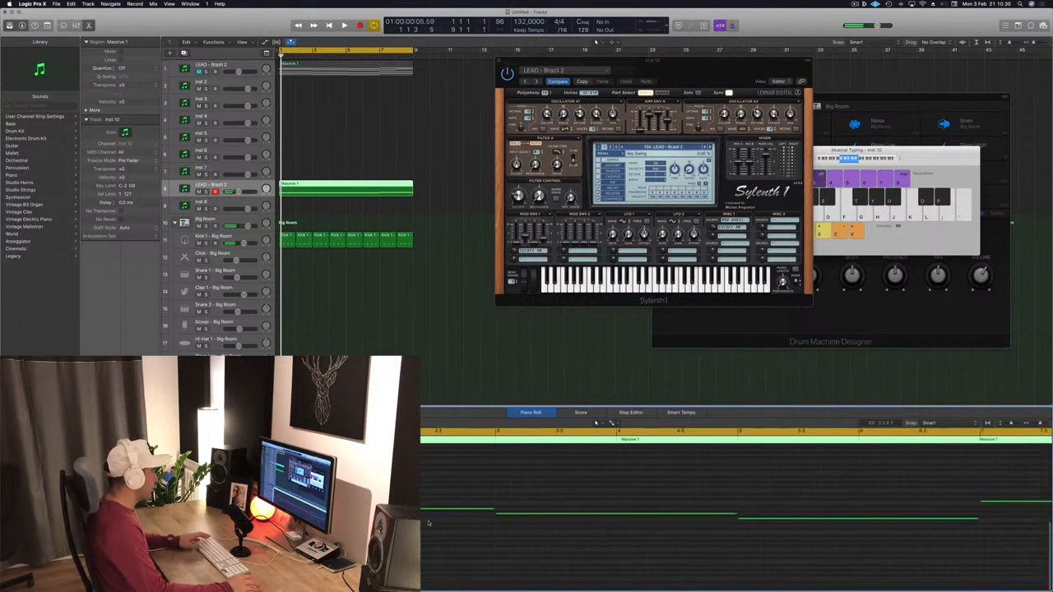
key(space)
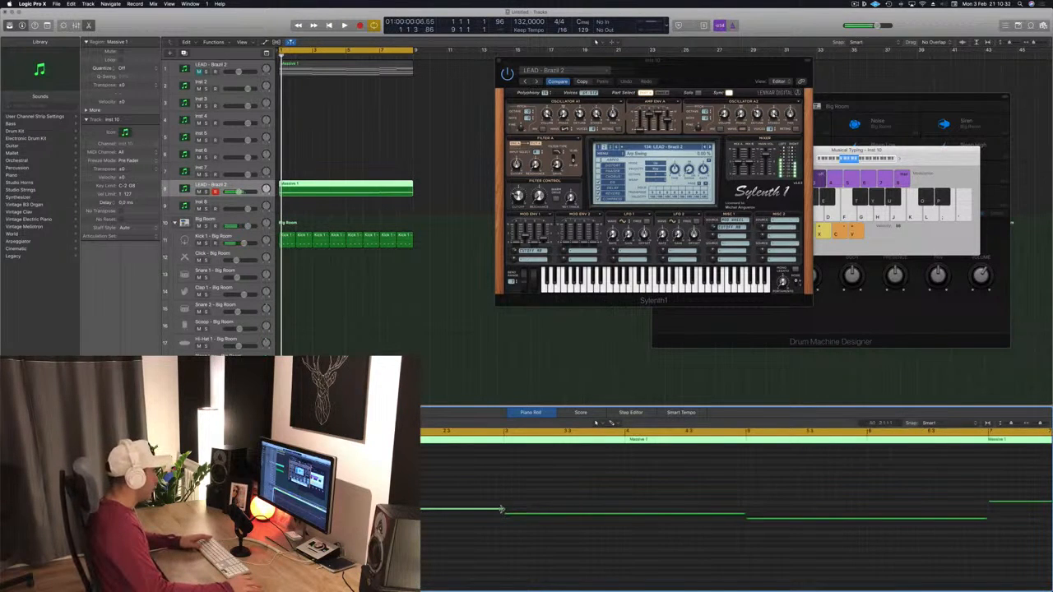
drag(502, 509, 387, 509)
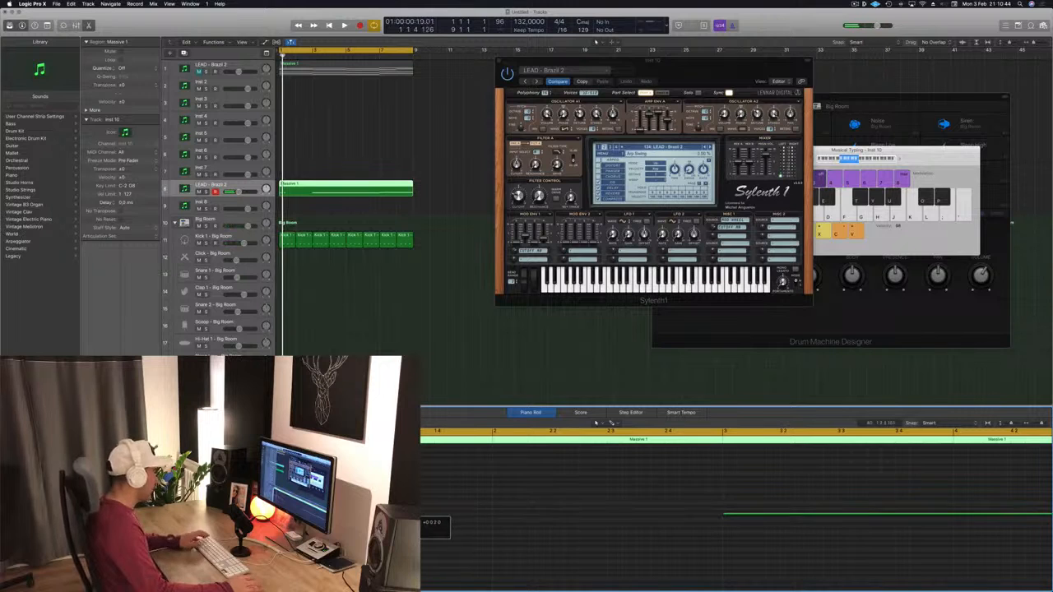
key(space)
key(space)
key(space)
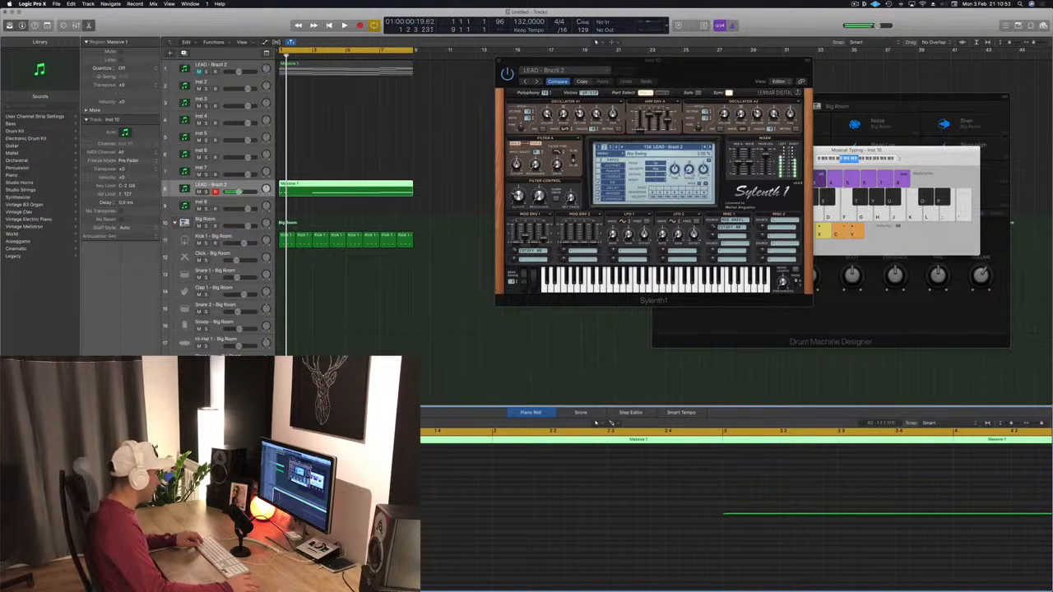
- Move the first short notes of the lead later in the Piano Roll and audition playback
drag(288, 512, 398, 509)
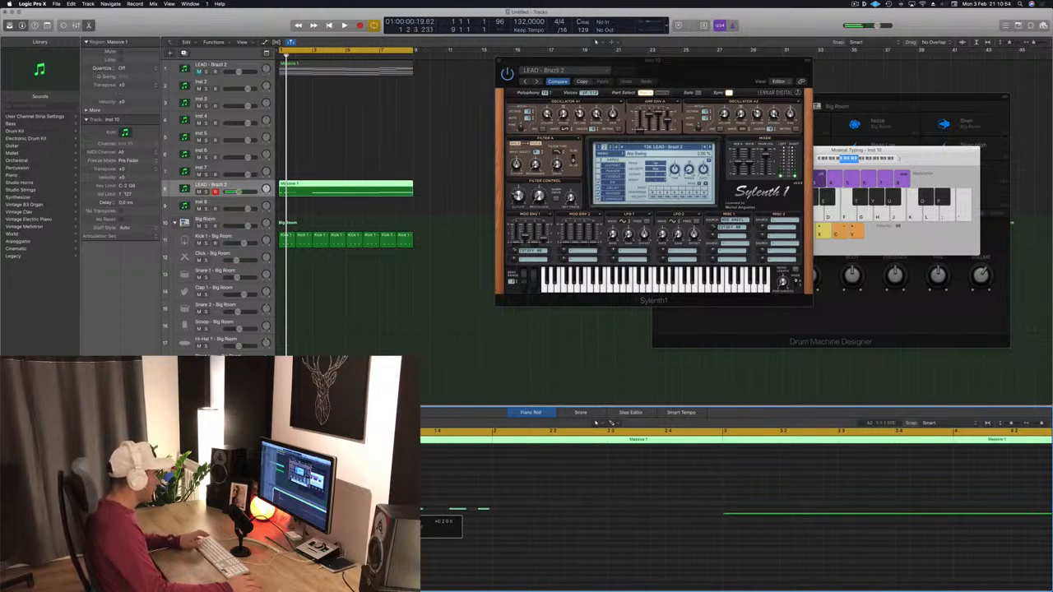
key(space)
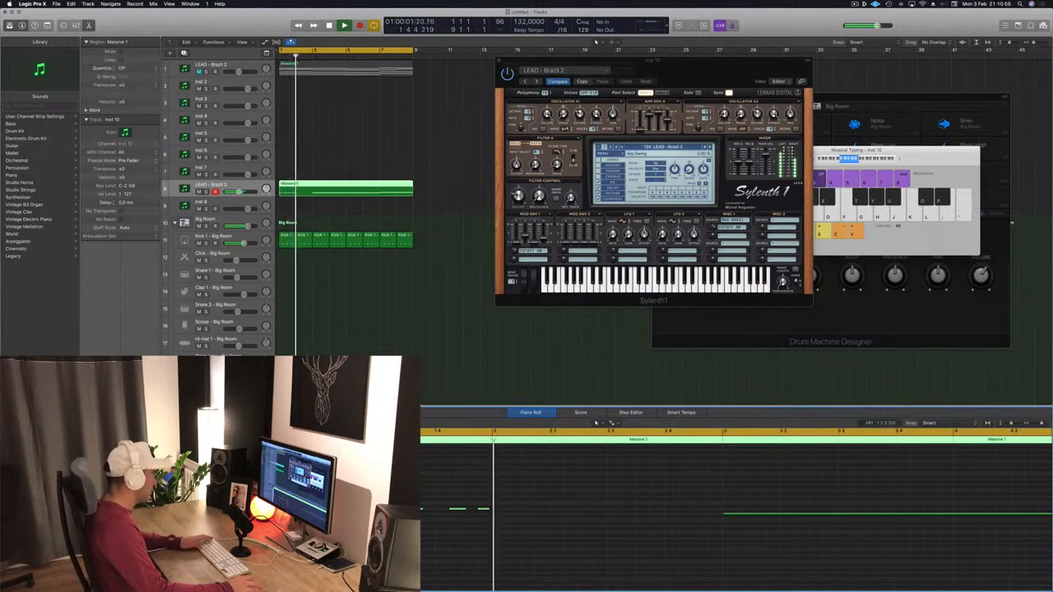
key(space)
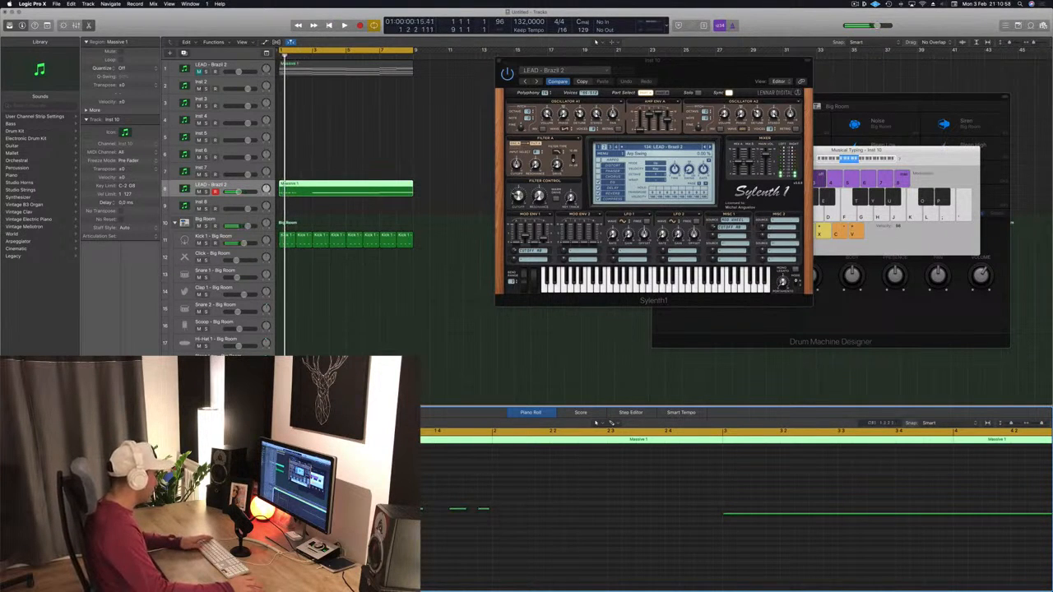
key(space)
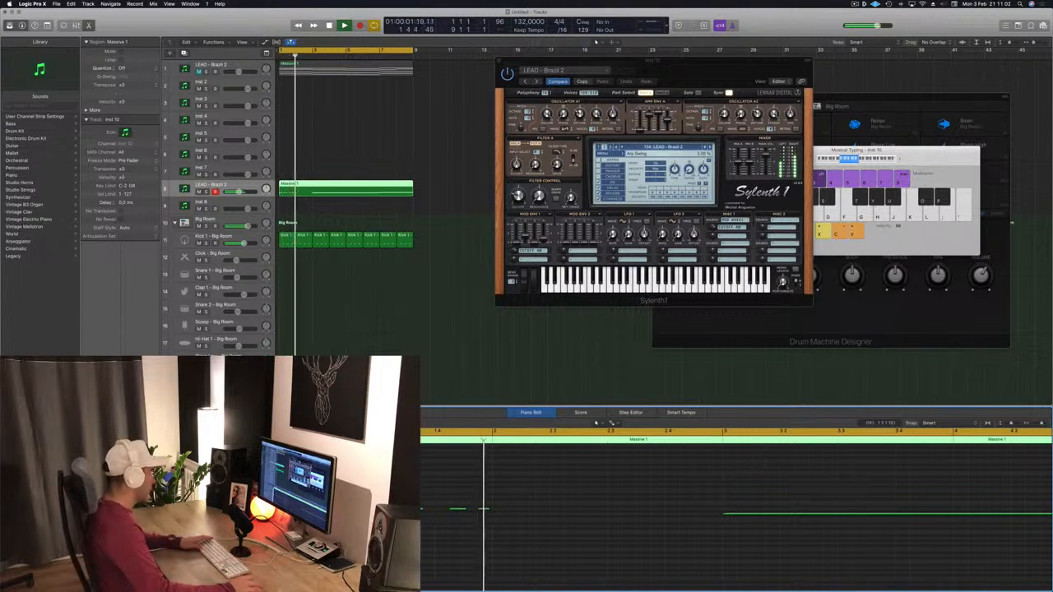
key(space)
key(space)
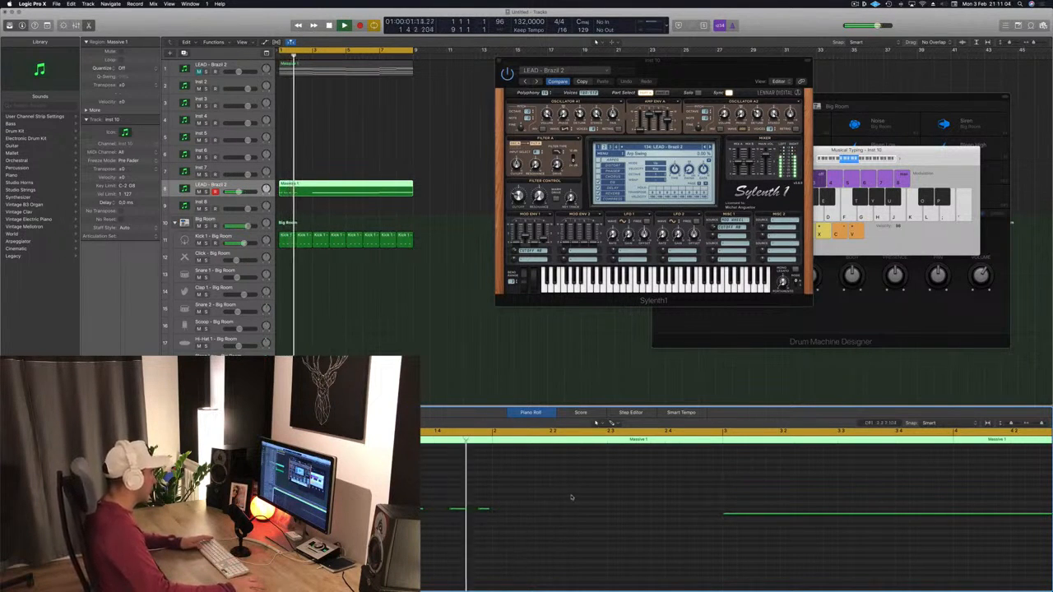
key(space)
- Select a group of lead notes and nudge them slightly later, then play back
drag(586, 491, 379, 552)
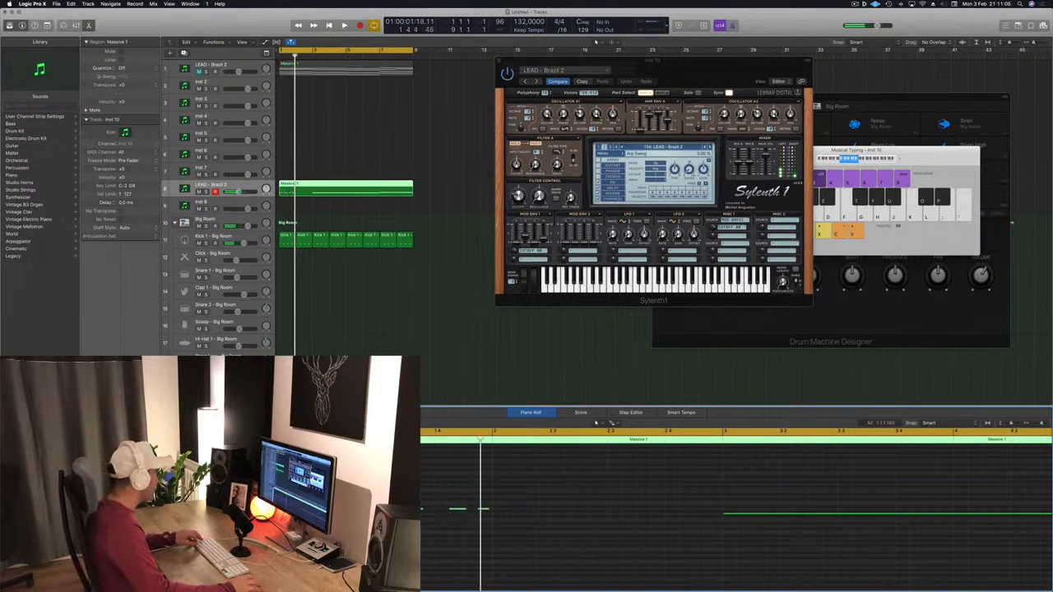
drag(457, 510, 498, 517)
key(space)
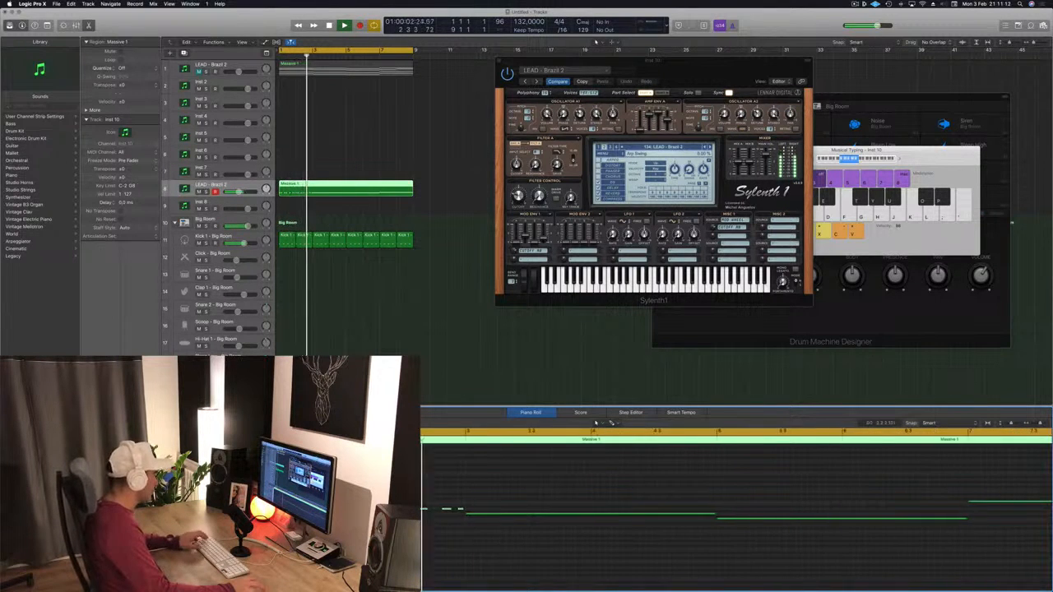
- Play the edited lead from the start of the project to audition it
key(Return)
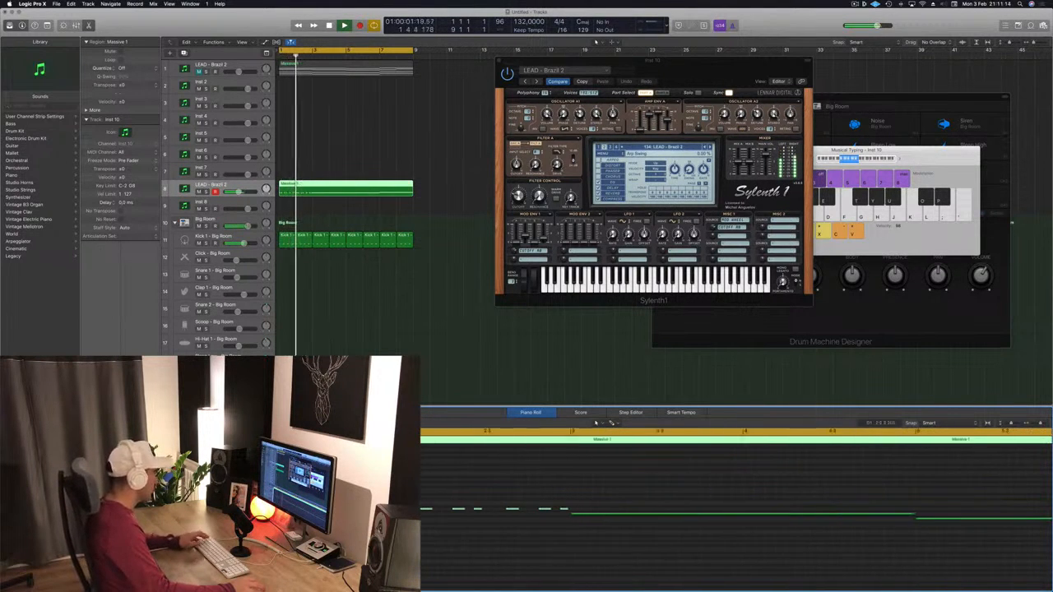
key(space)
key(space)
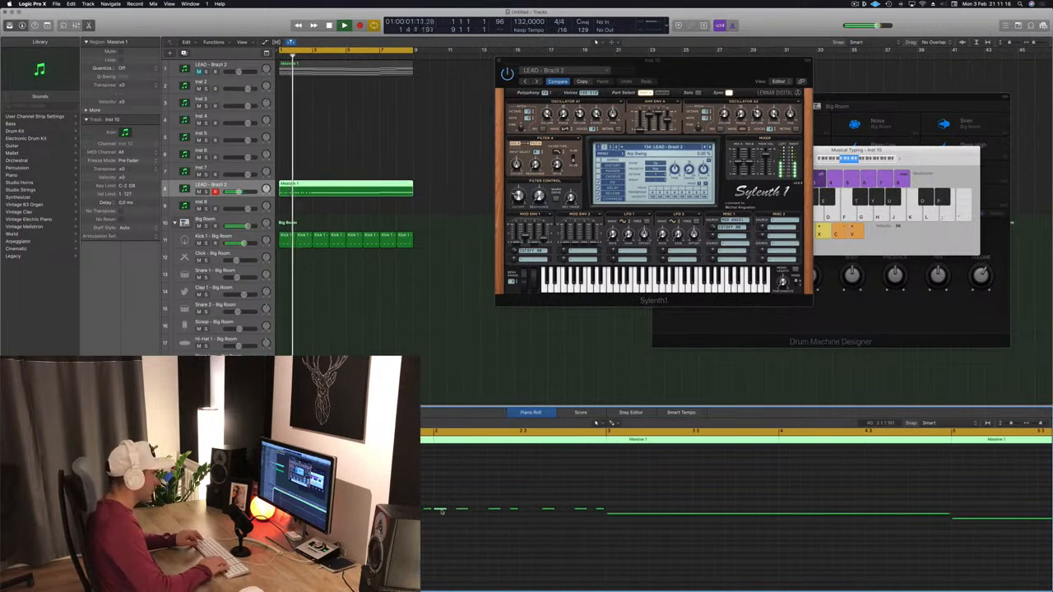
key(Return)
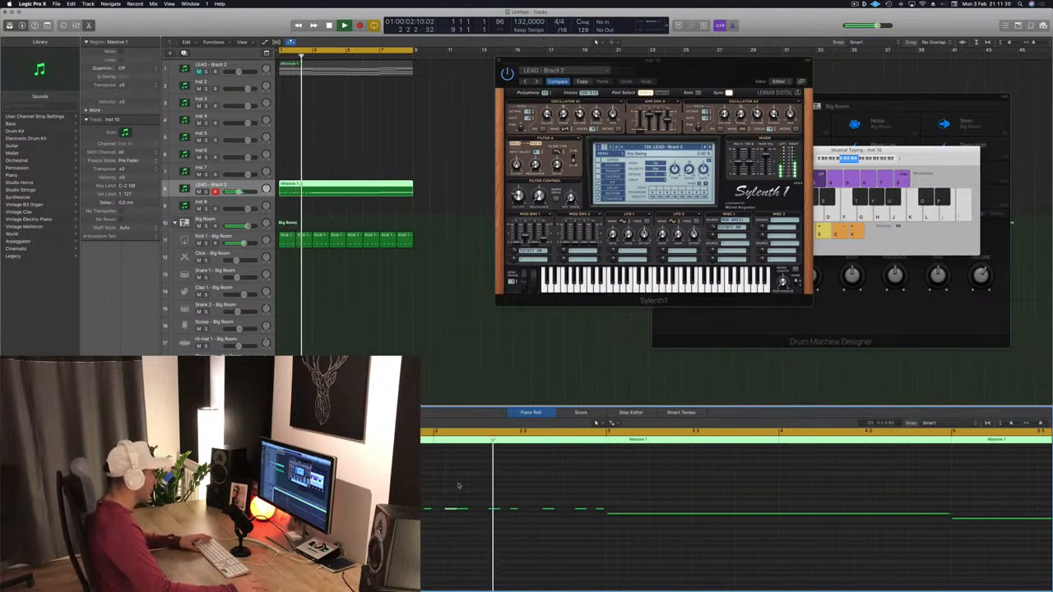
key(Return)
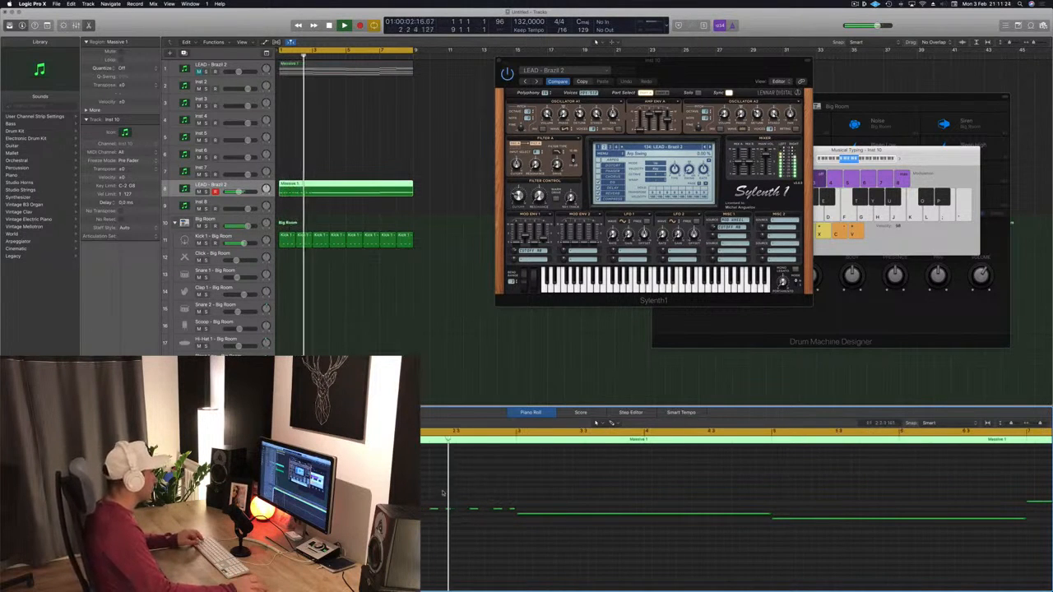
scroll(539, 506, down, 3)
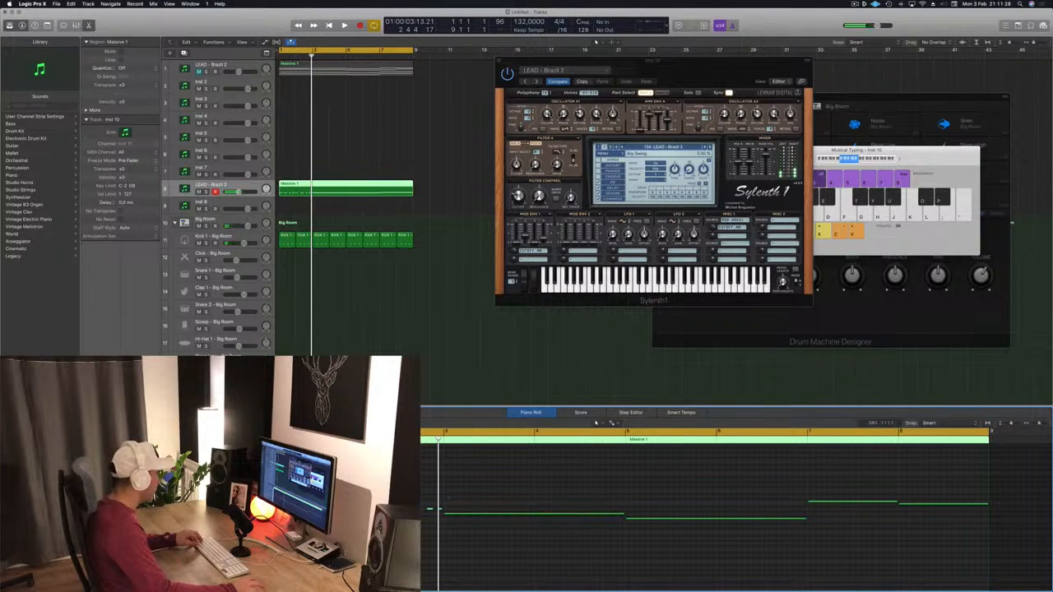
- Chop the first long lead note into a run of short repeated notes in the Piano Roll
drag(265, 511, 448, 518)
click(514, 516)
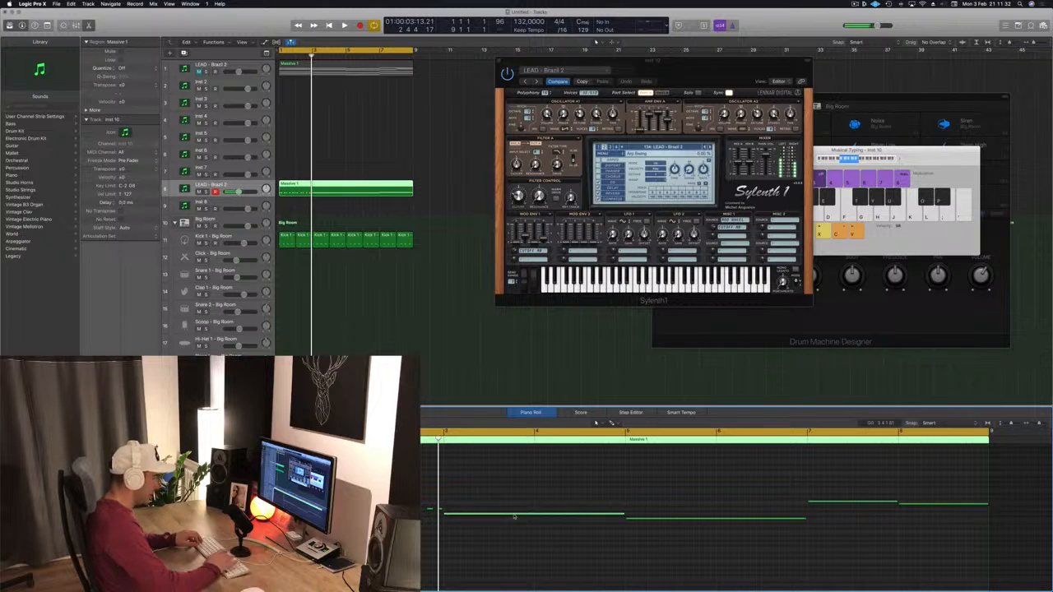
key(Delete)
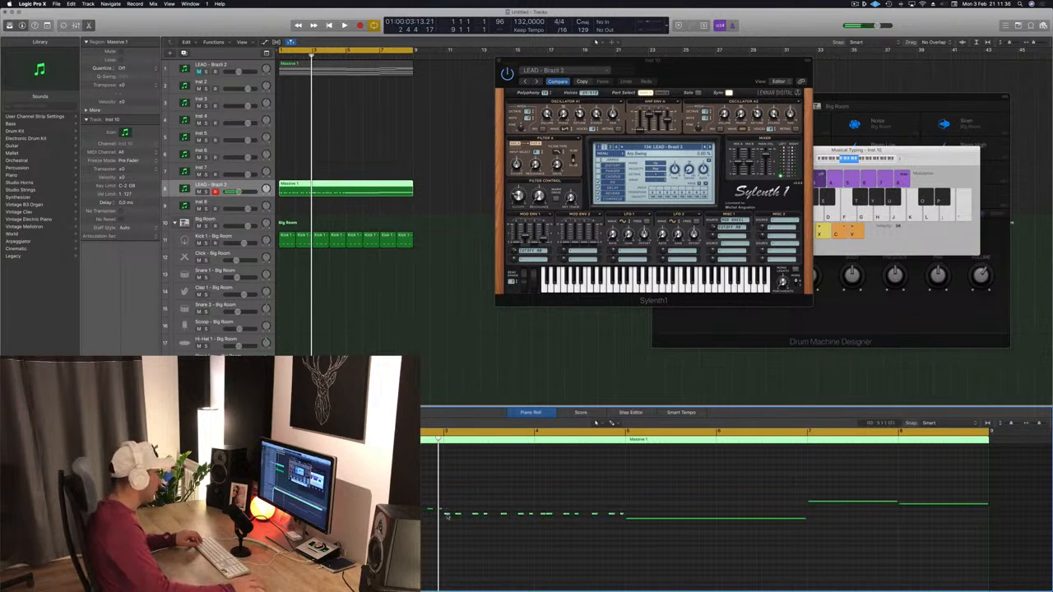
- Chop the following long lead notes into short repeated notes as well
drag(446, 516, 631, 524)
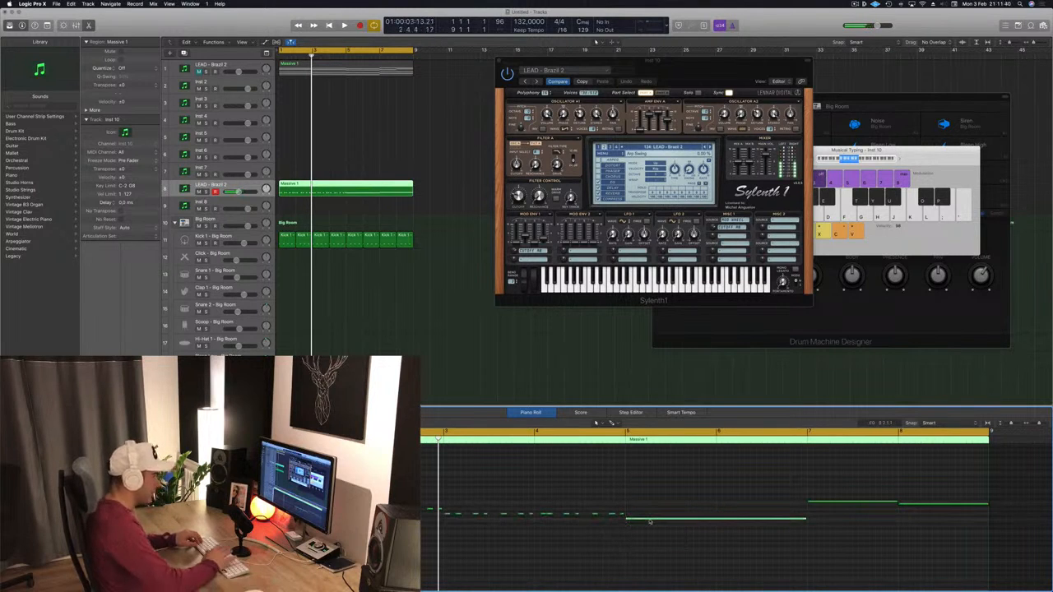
key(Delete)
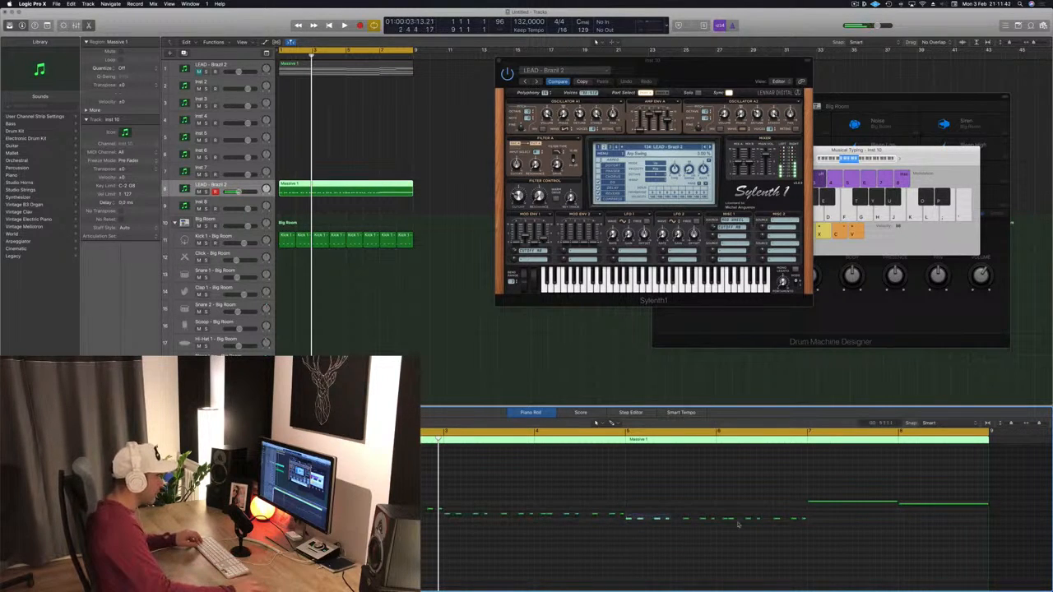
drag(738, 525, 843, 526)
drag(628, 520, 815, 508)
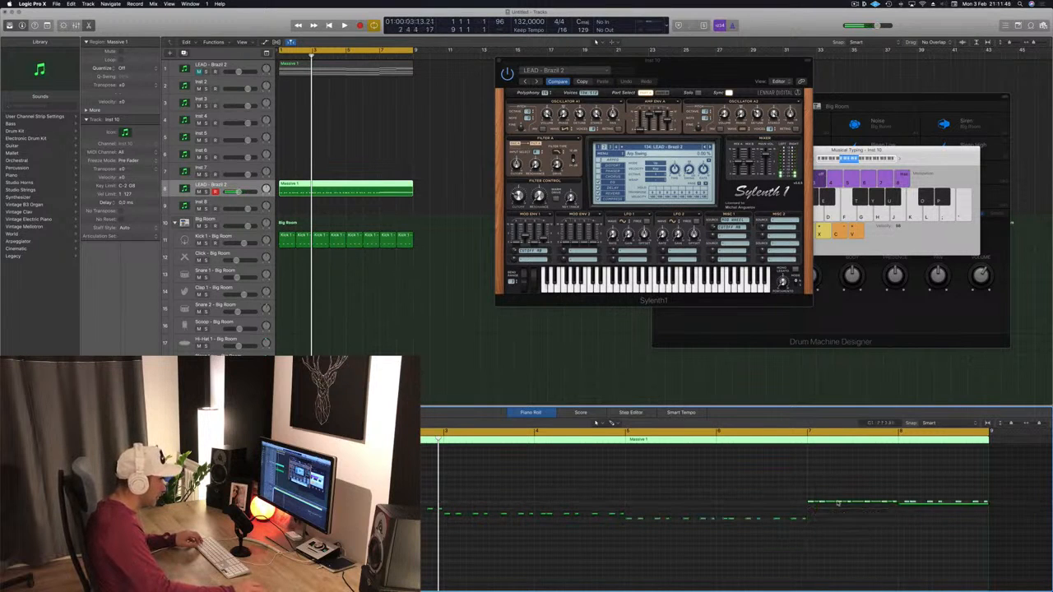
key(Delete)
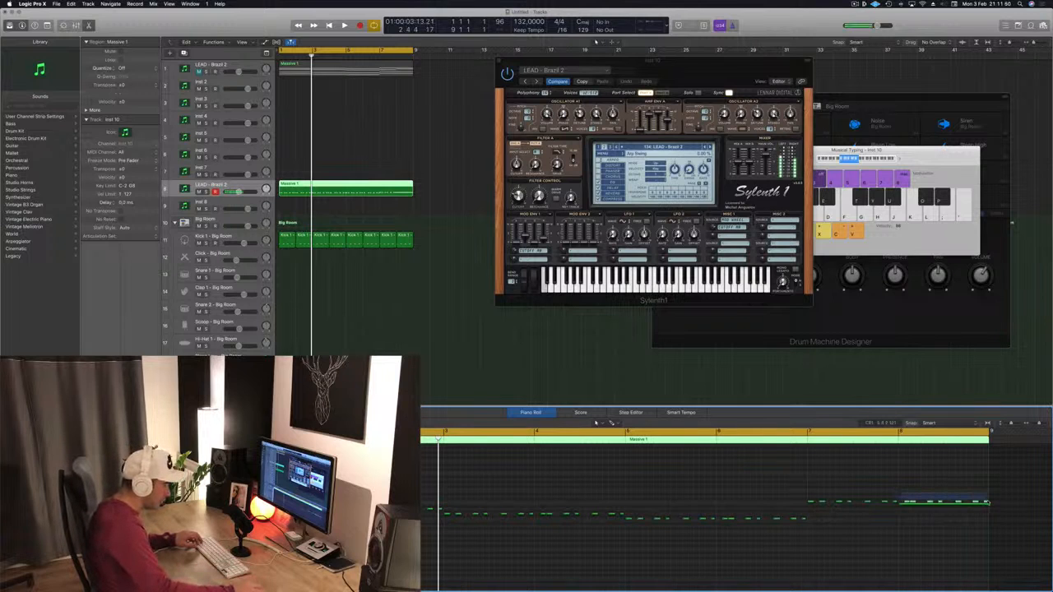
- Transpose the final group of chopped notes down one semitone, remove a stray note, and play the result
key(alt+Down)
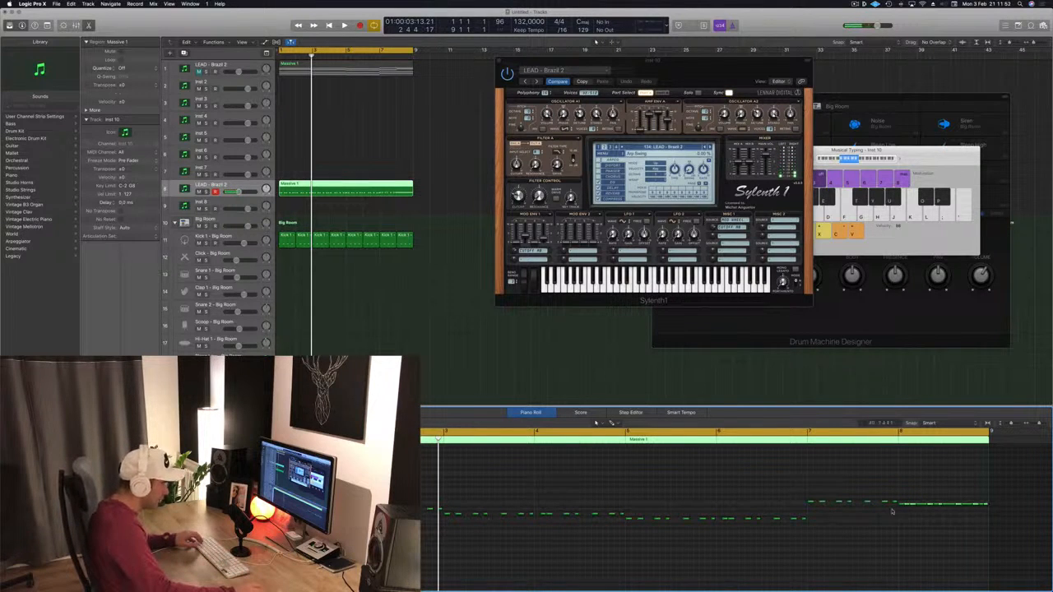
key(Delete)
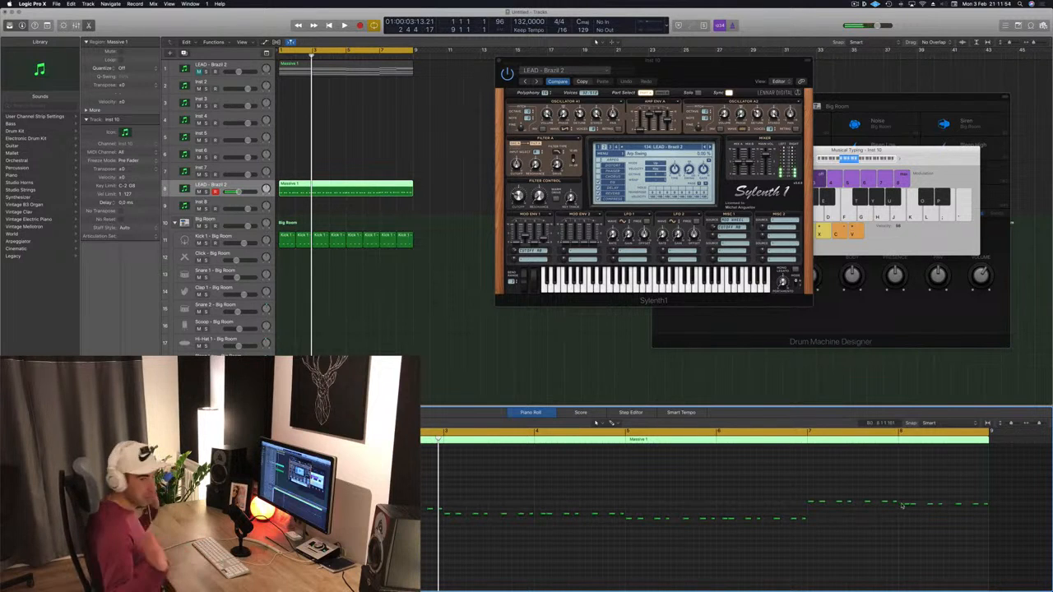
key(space)
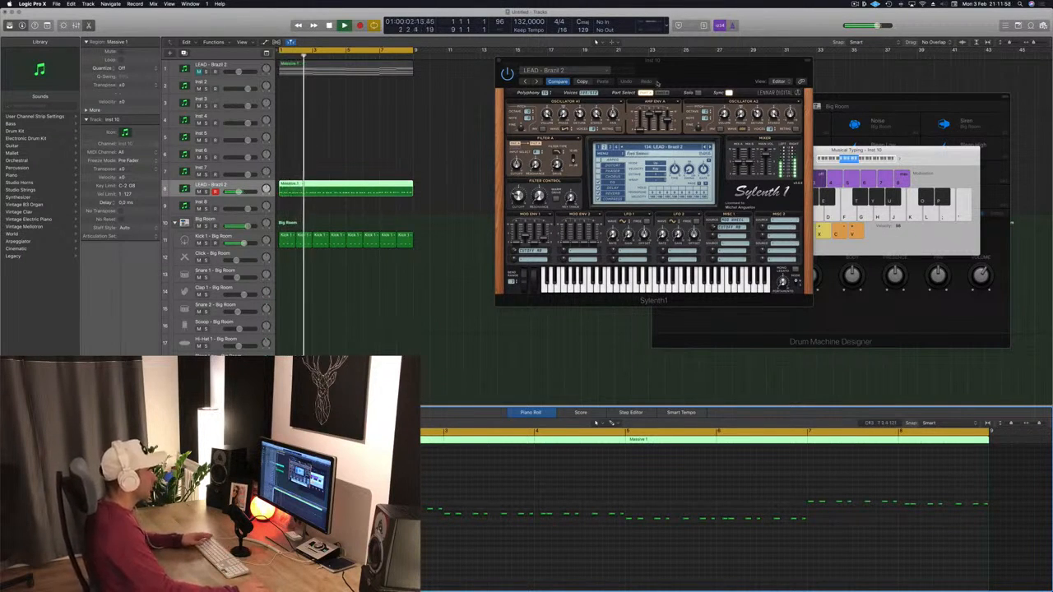
- Unmute the original LEAD - Brazil 2 track and open its region in the Piano Roll
drag(686, 64, 678, 139)
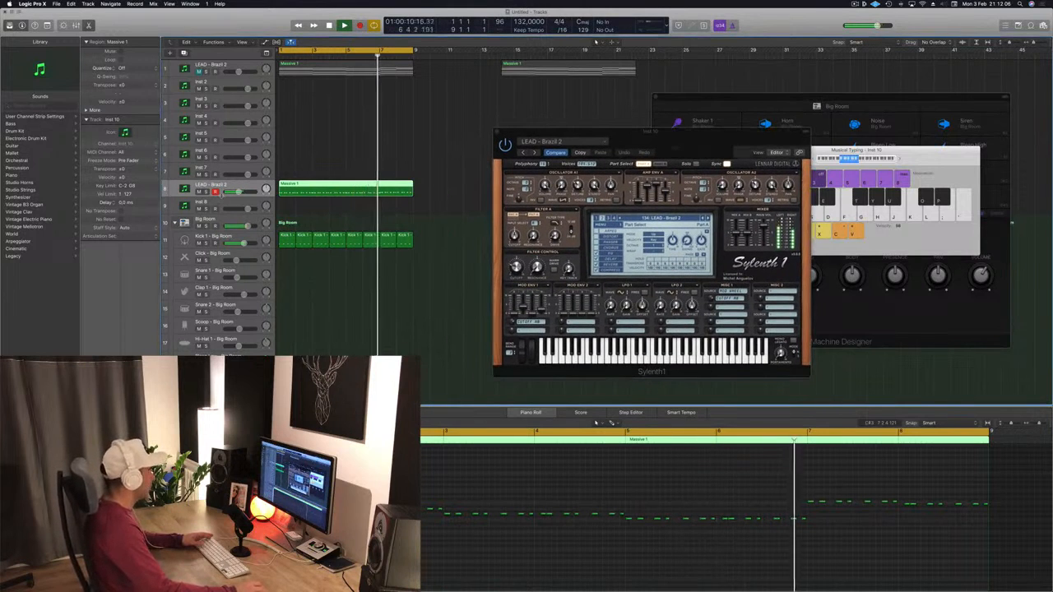
drag(220, 198, 222, 255)
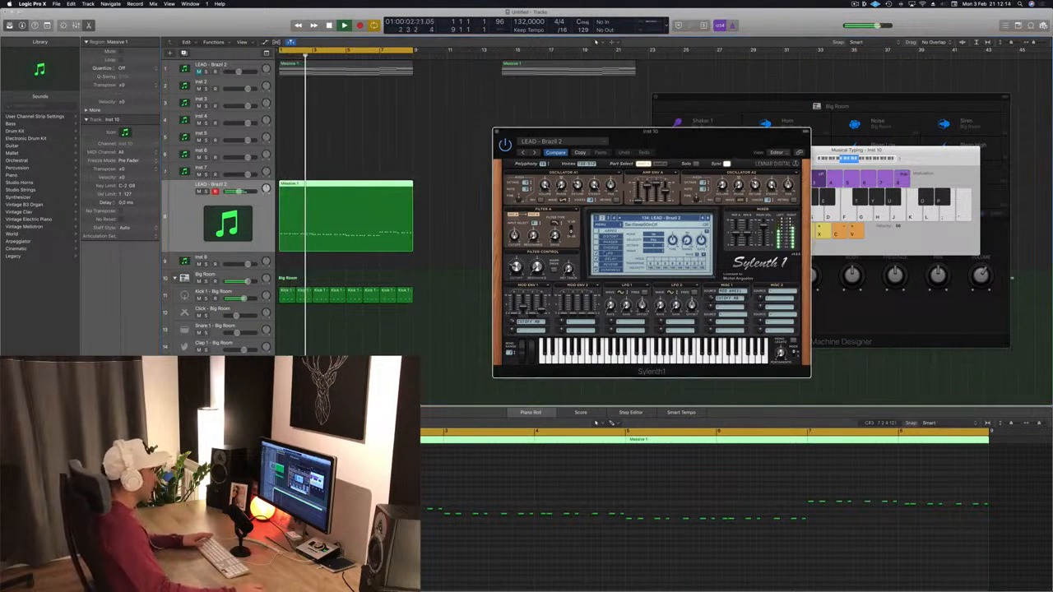
drag(664, 145, 690, 167)
click(198, 73)
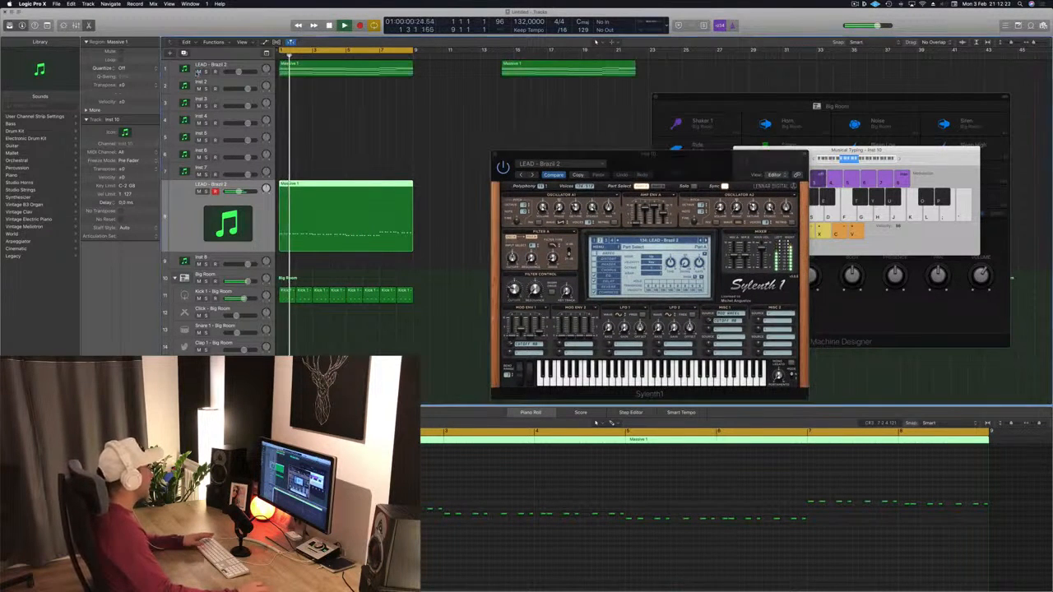
click(253, 66)
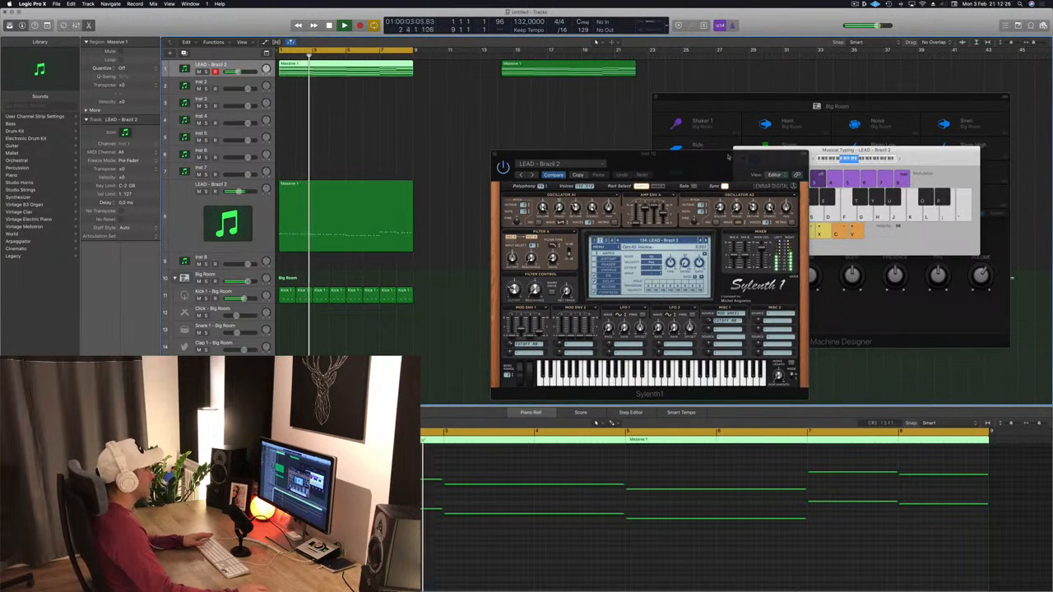
drag(754, 156, 775, 88)
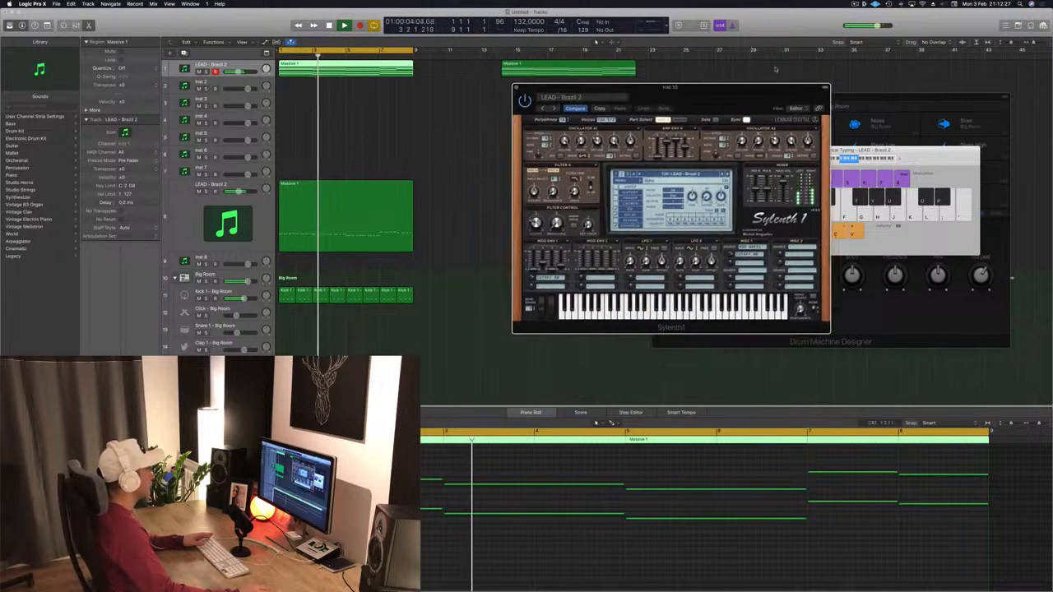
- Duplicate the chopped lead track and copy its region onto the new track
click(265, 218)
key(Return)
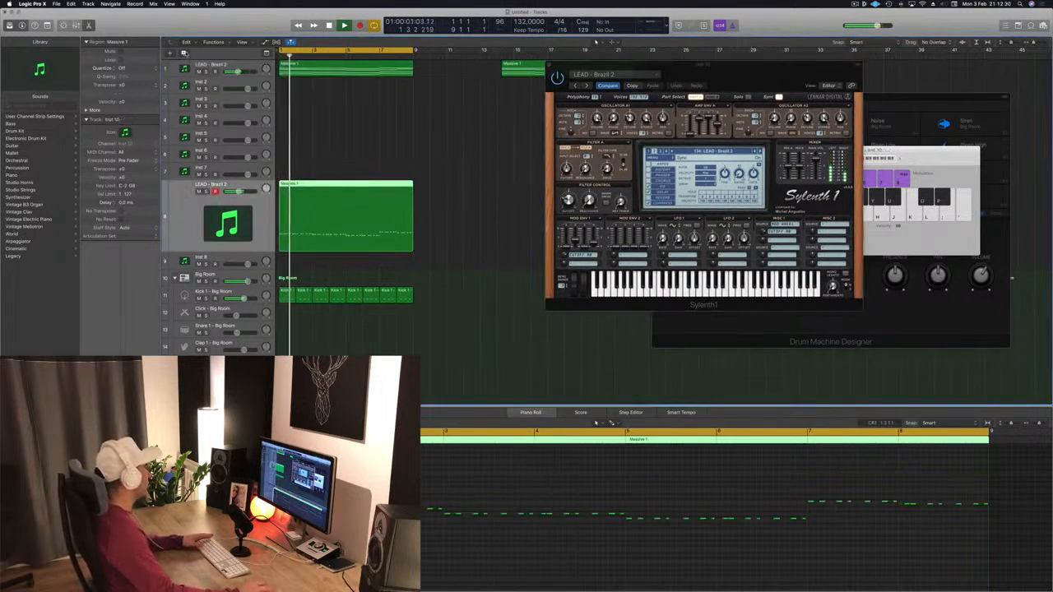
key(super+d)
key(Return)
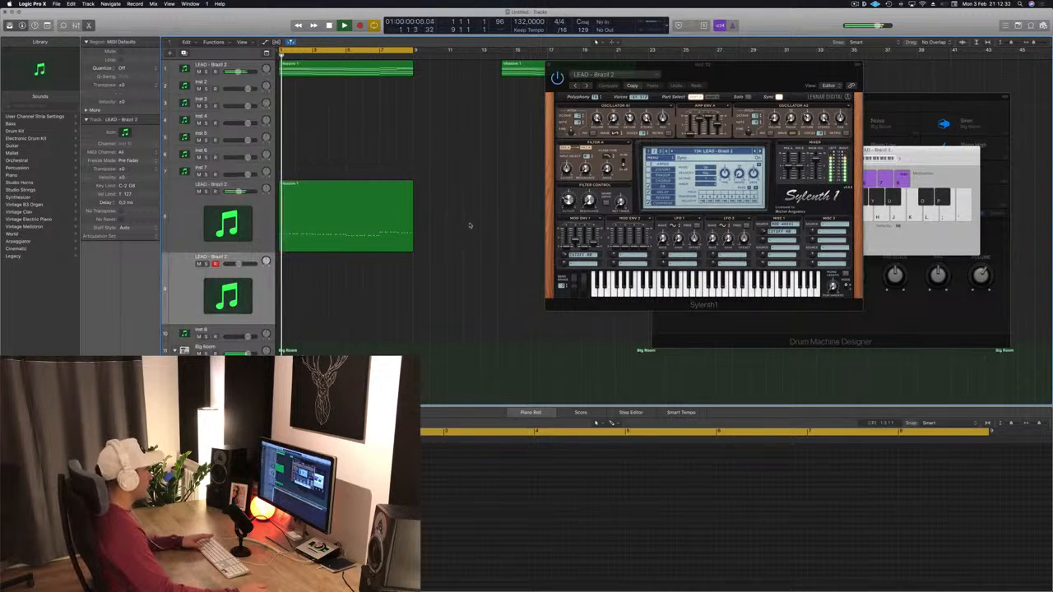
drag(324, 211, 314, 278)
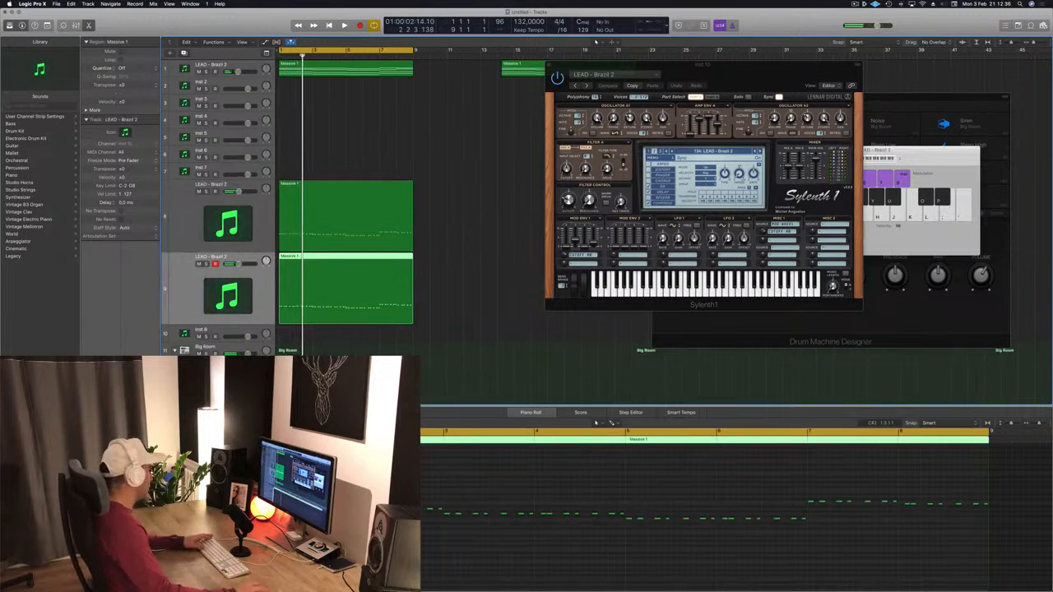
- Open the new track's Sylenth1 and load the BASS - Acid Bass preset
double_click(228, 296)
drag(237, 23, 730, 67)
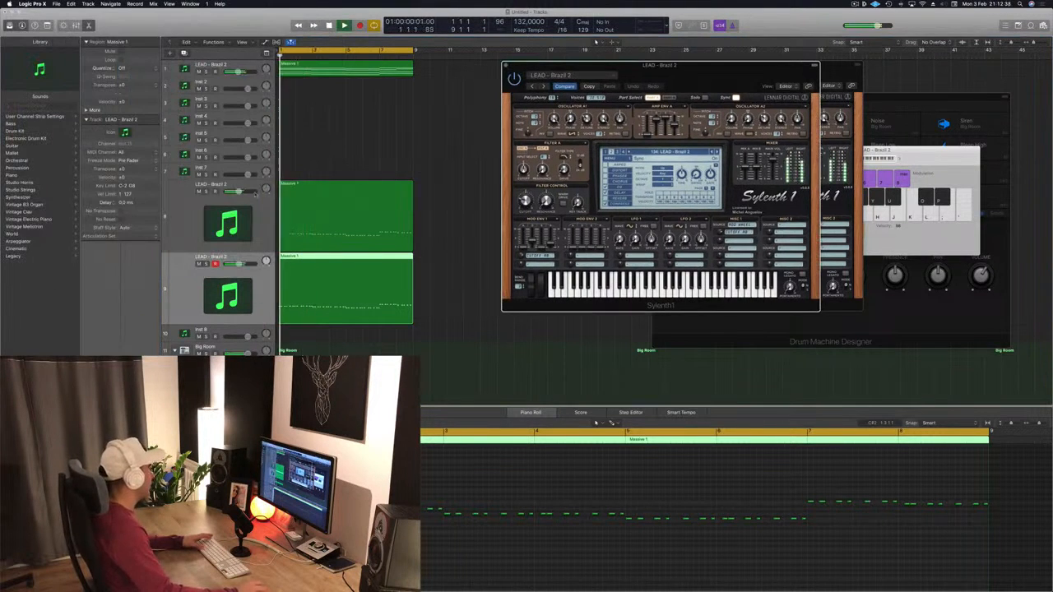
click(596, 422)
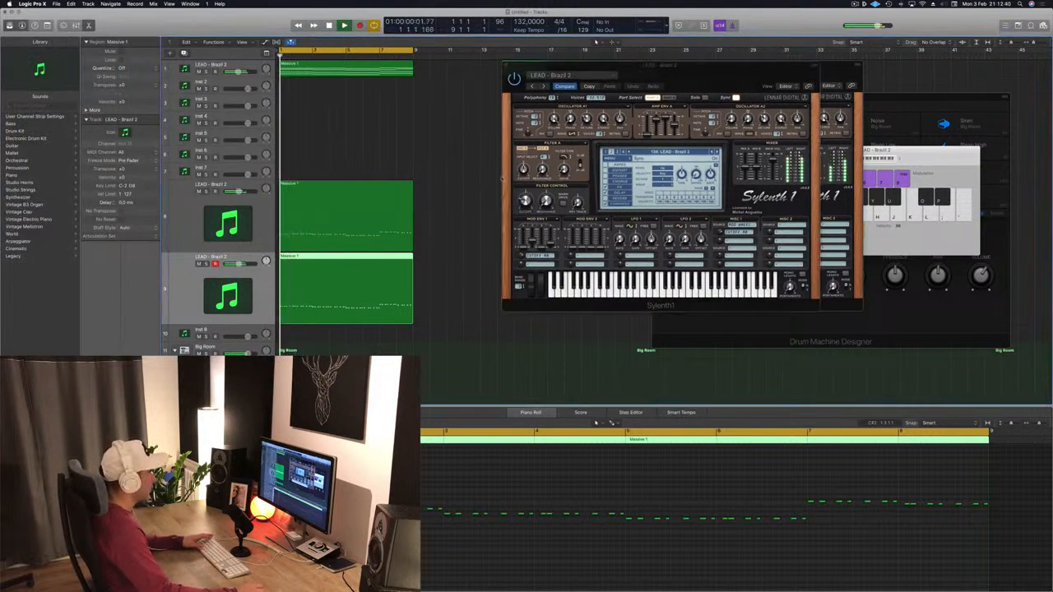
click(663, 153)
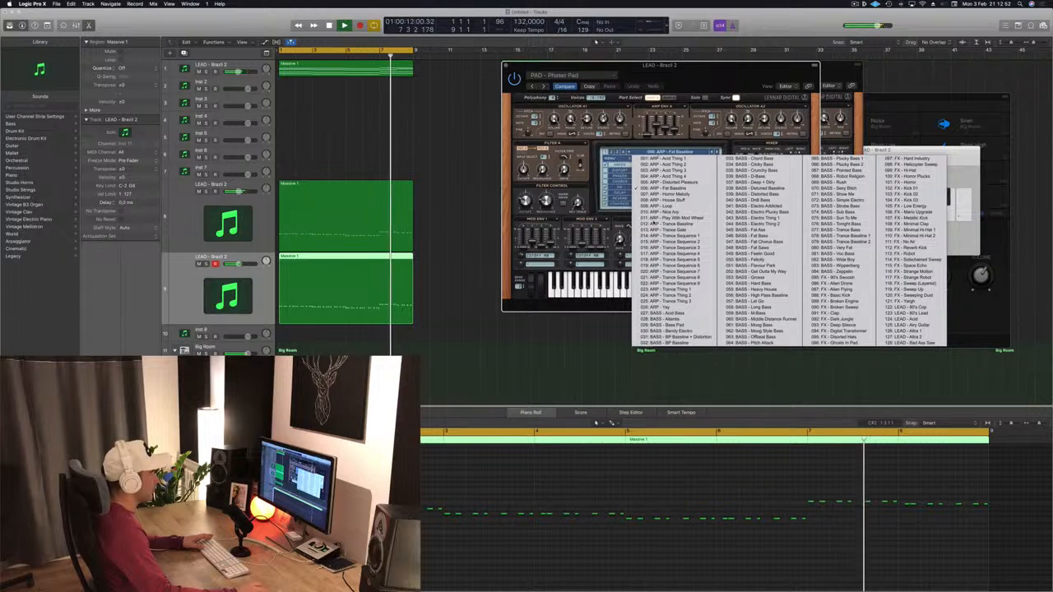
click(662, 319)
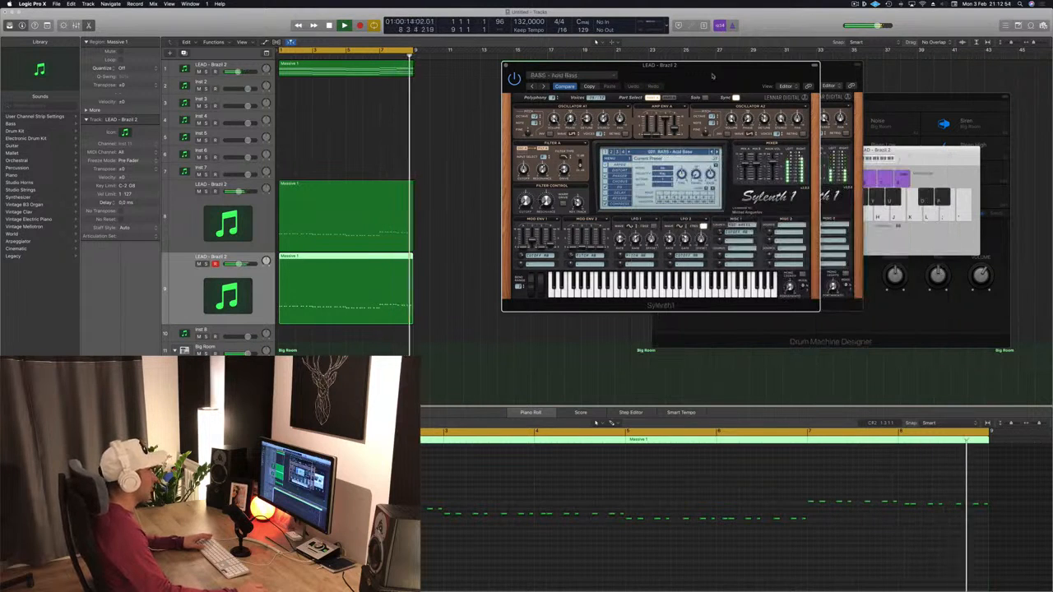
- Step through the following bass presets to BASS - BP Baseline + Distortion and play the layered leads
drag(716, 81, 696, 73)
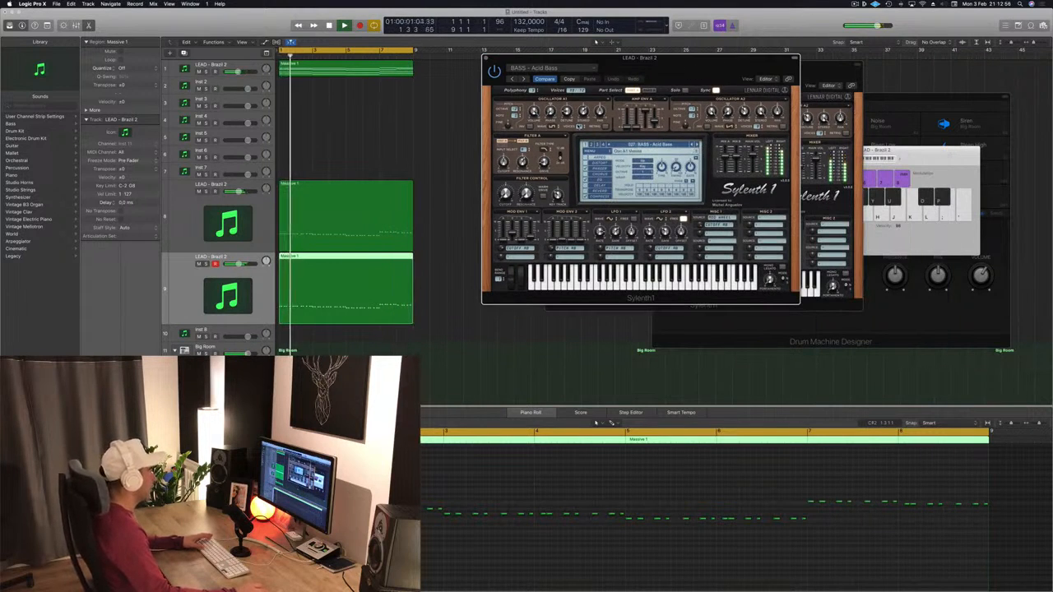
key(Return)
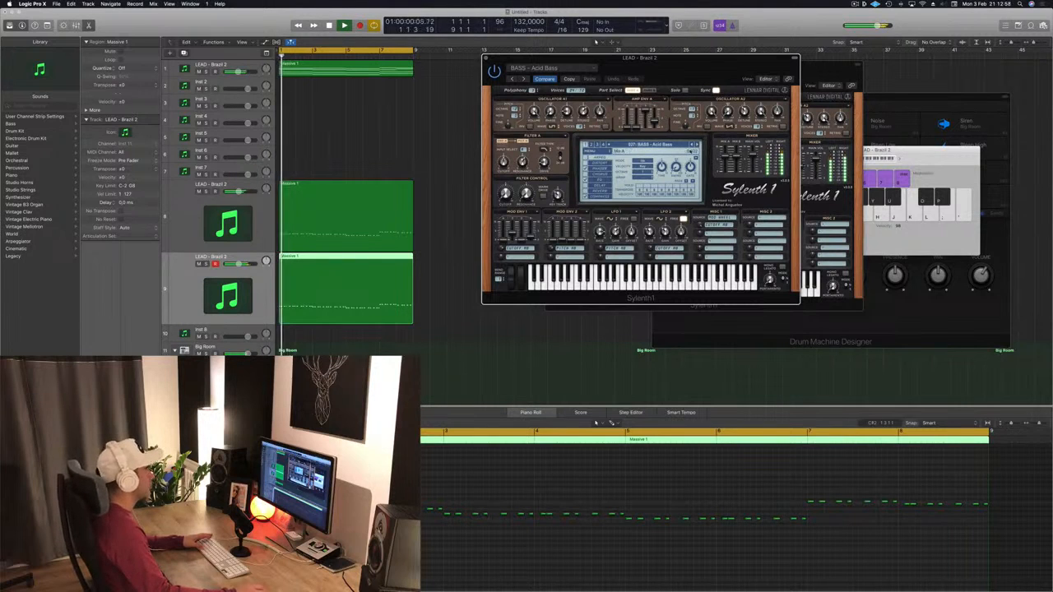
key(Return)
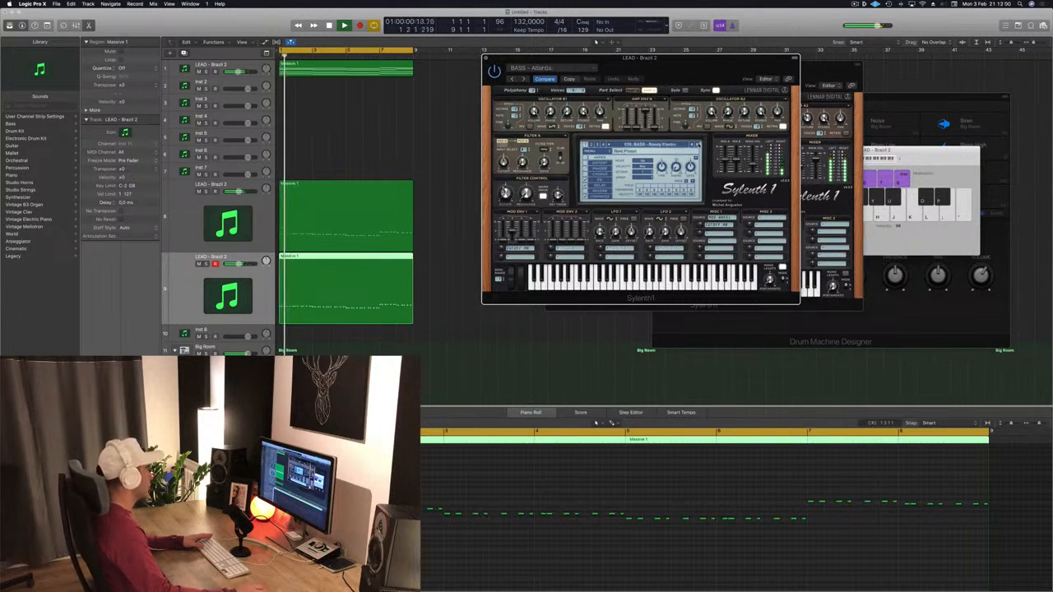
click(489, 520)
key(space)
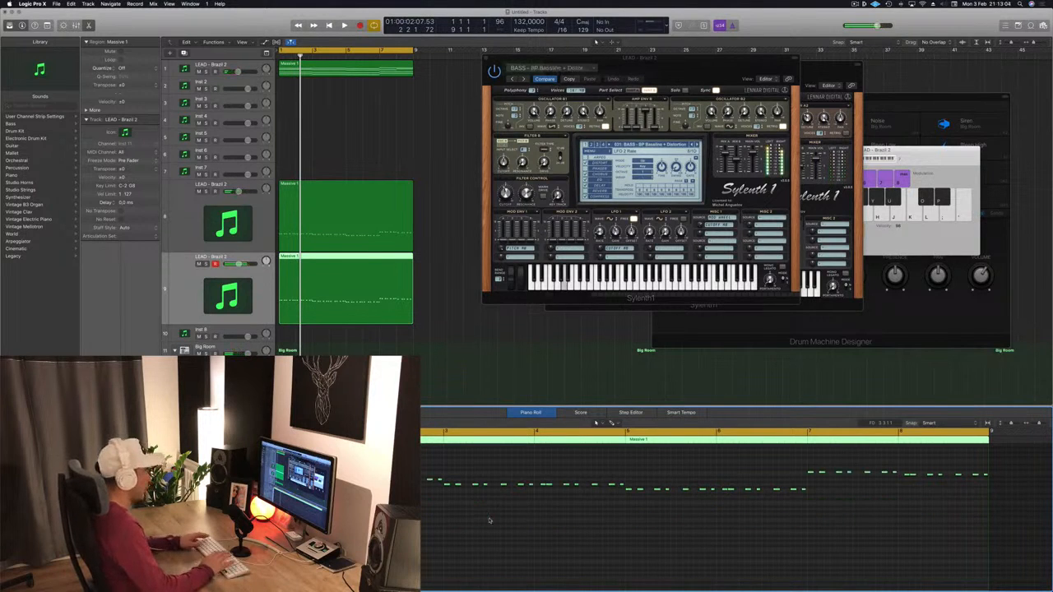
- Audition the layered lead tracks repeatedly from the start of the project
key(Return)
key(space)
click(333, 211)
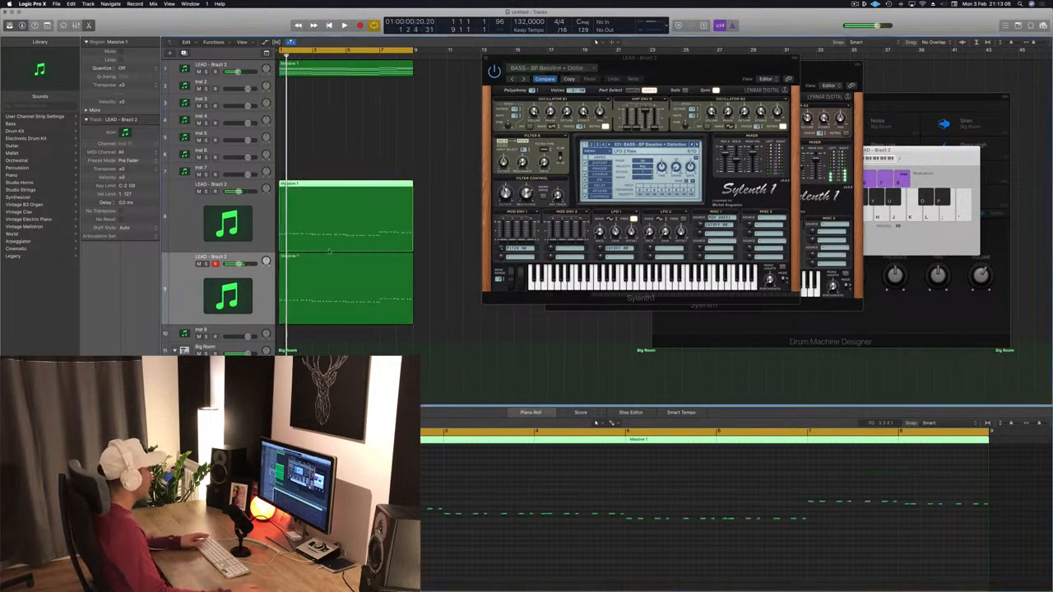
click(494, 536)
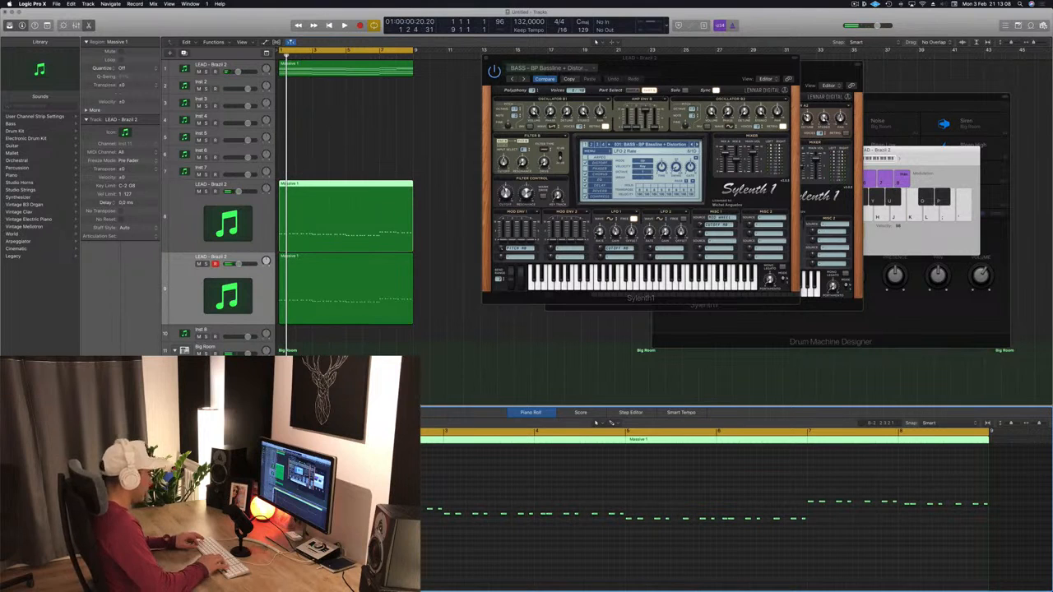
key(Return)
key(space)
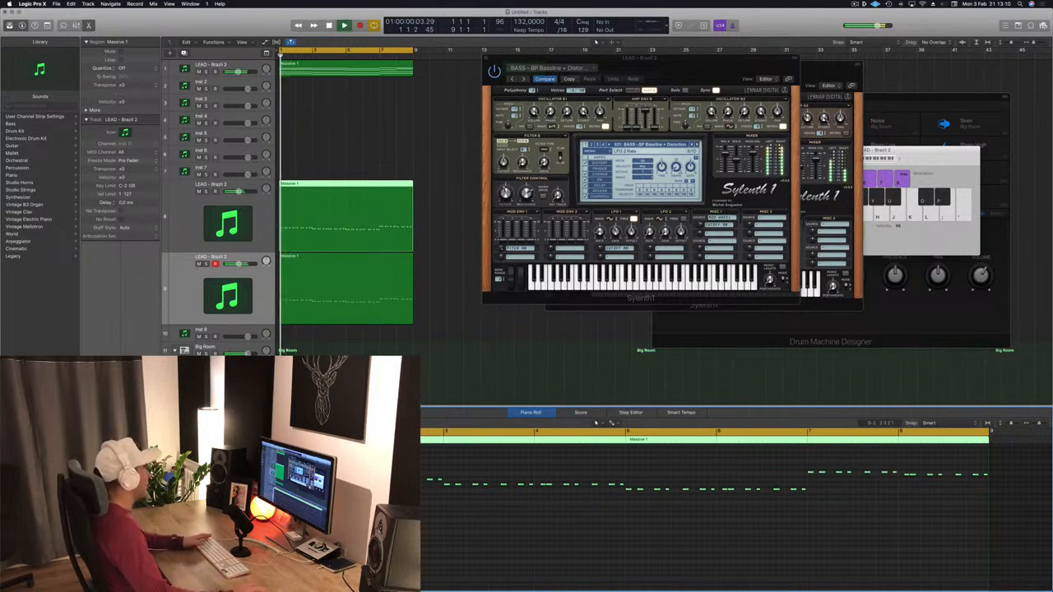
click(344, 294)
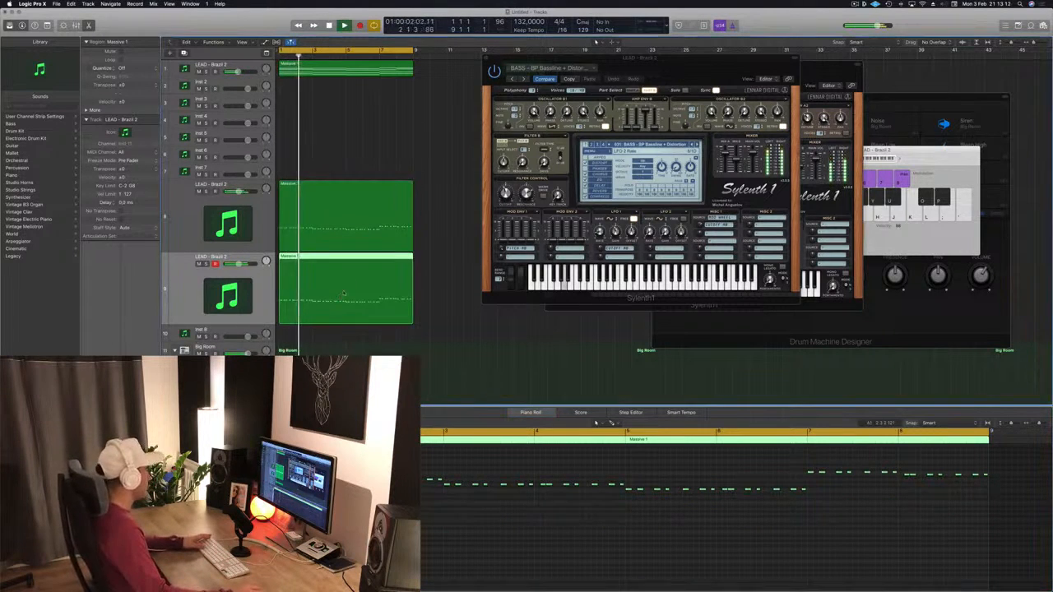
key(Return)
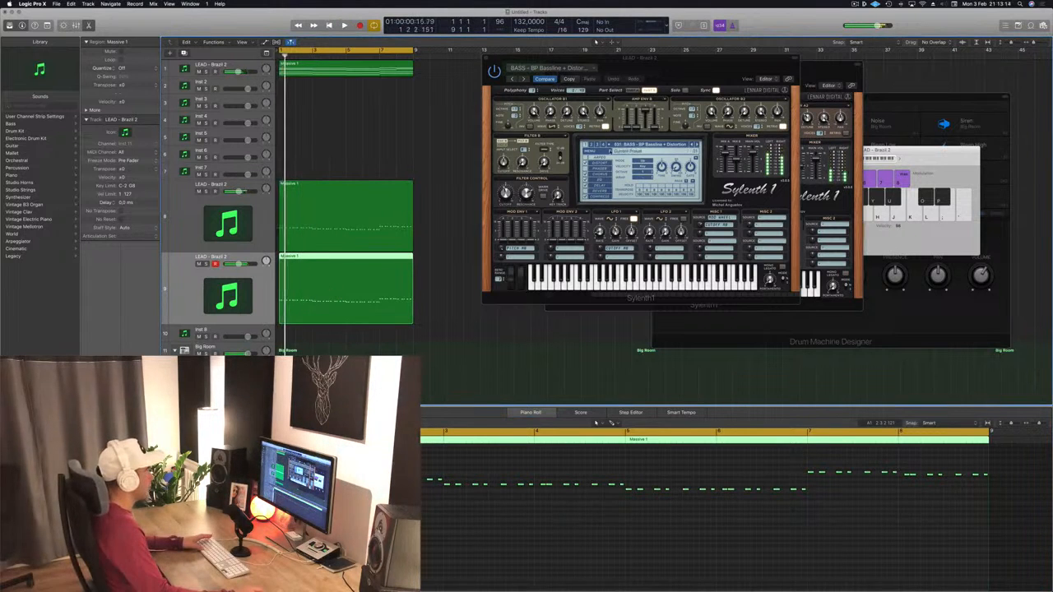
- Mute the duplicated lead track and play the remaining leads from the start to compare
click(198, 264)
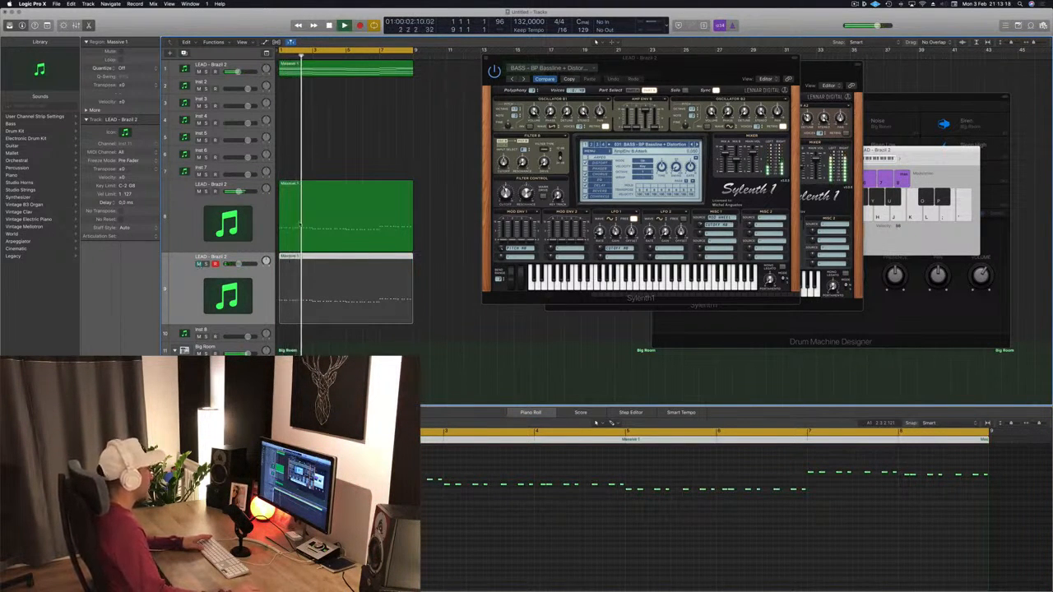
click(300, 224)
click(403, 527)
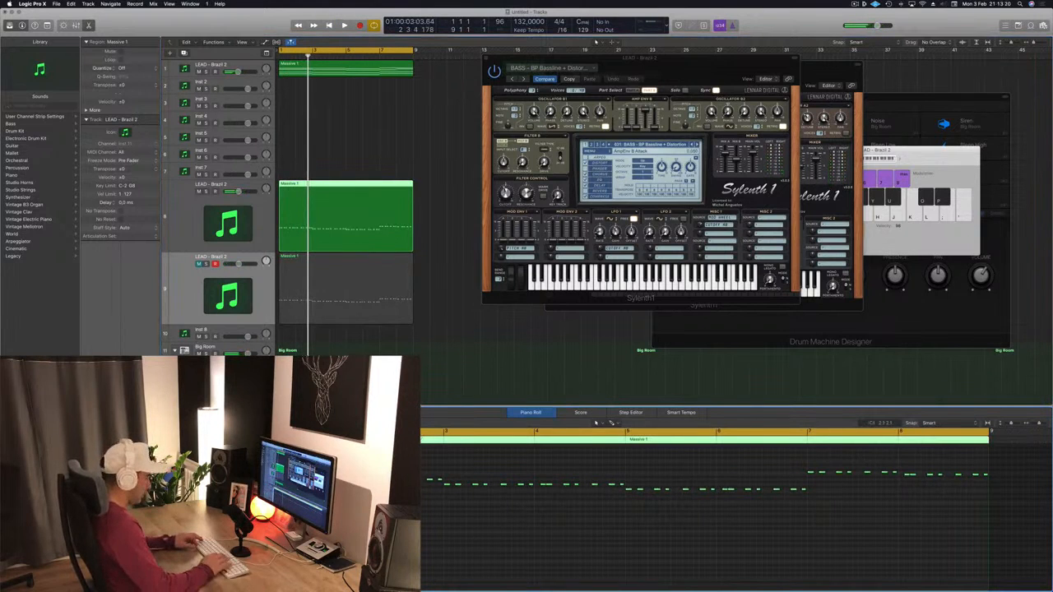
key(Return)
key(space)
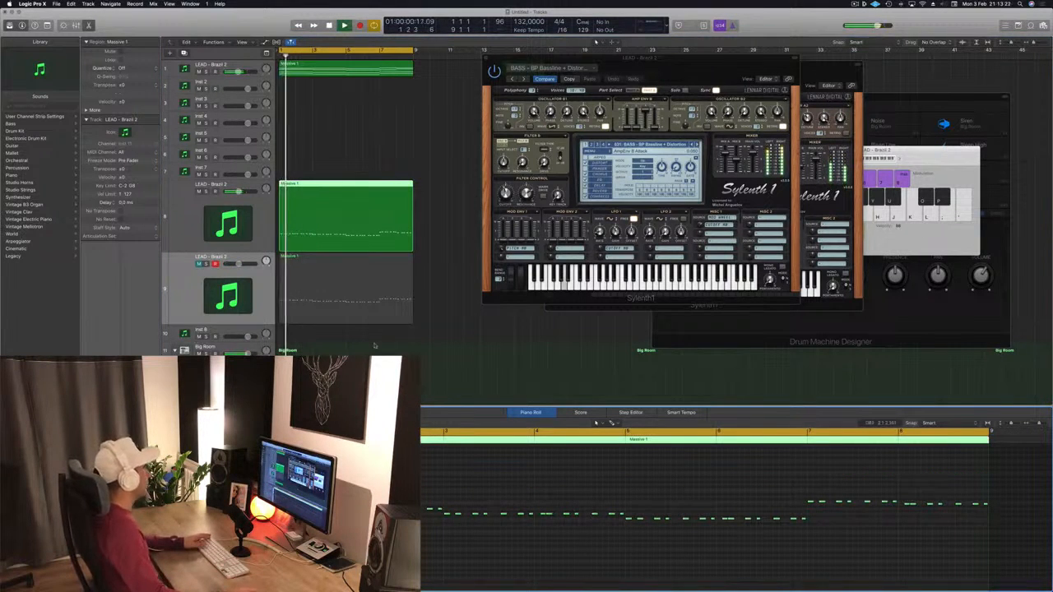
click(359, 304)
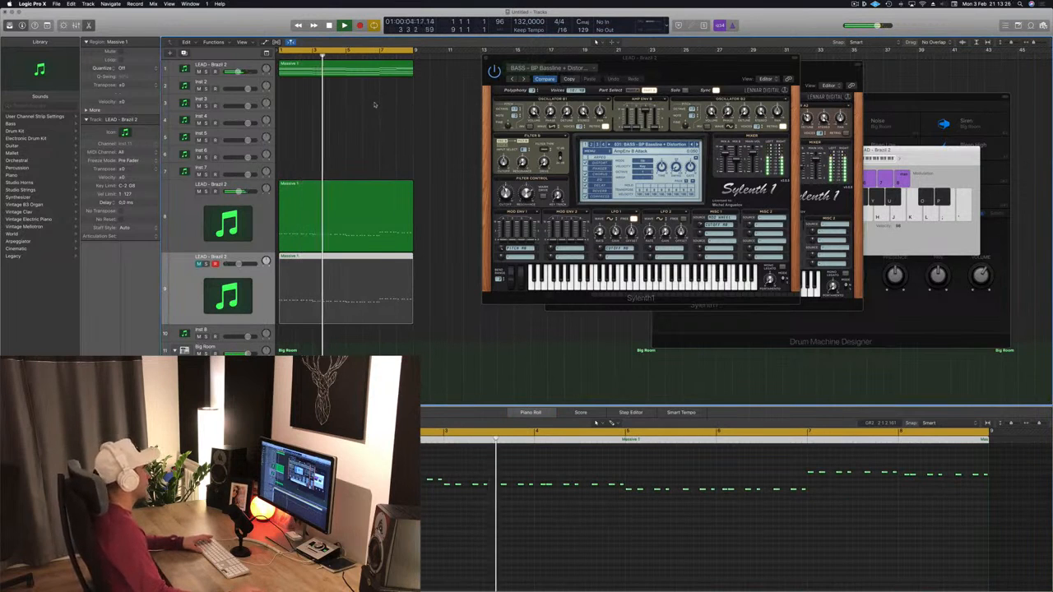
key(space)
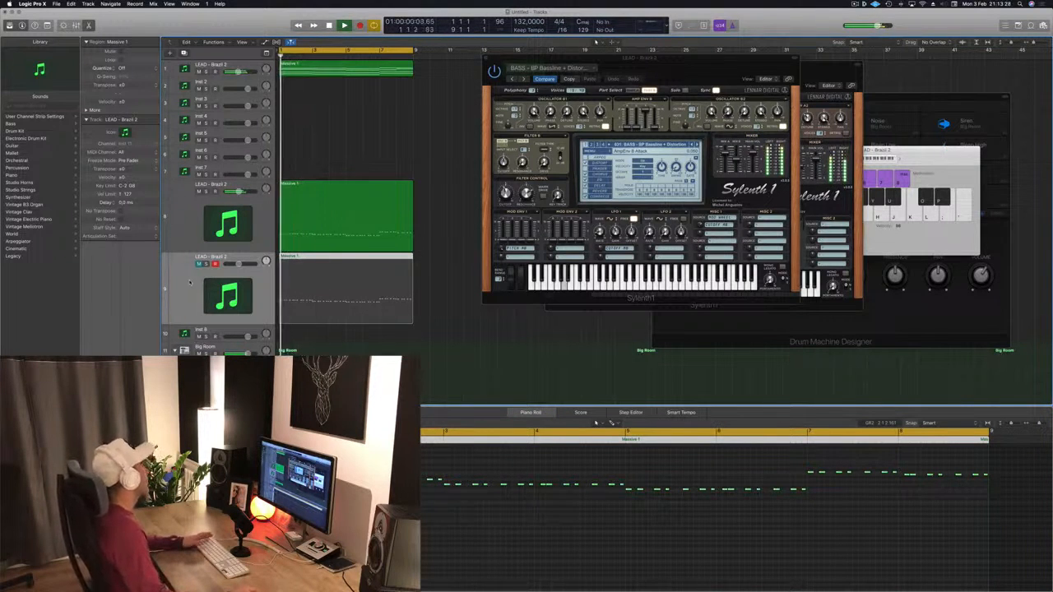
- Unmute the duplicated lead track and step through Sylenth1 bass presets to BASS - D-Bass during playback
click(198, 264)
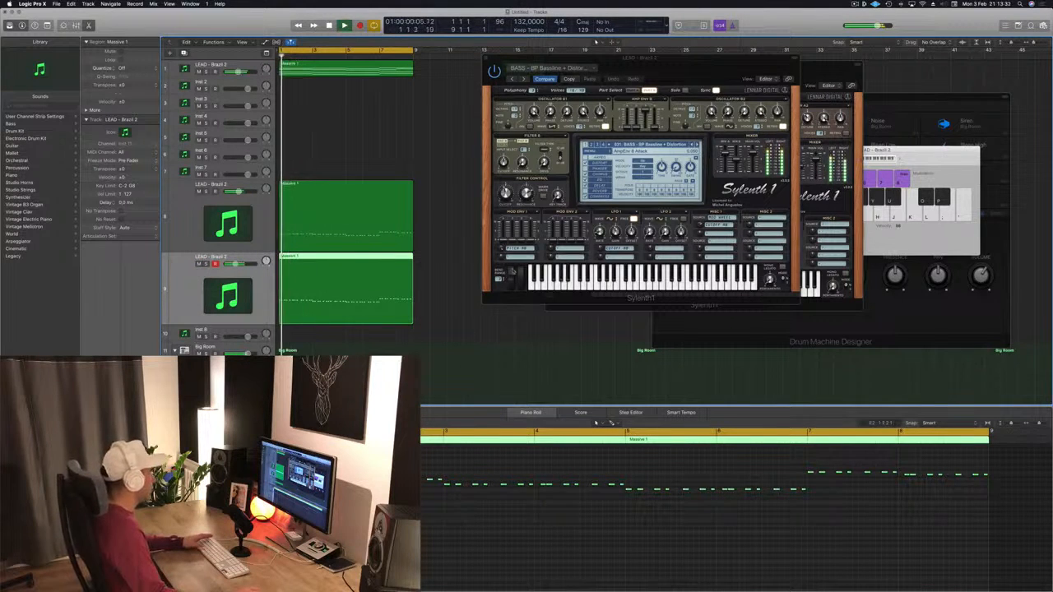
key(space)
click(698, 145)
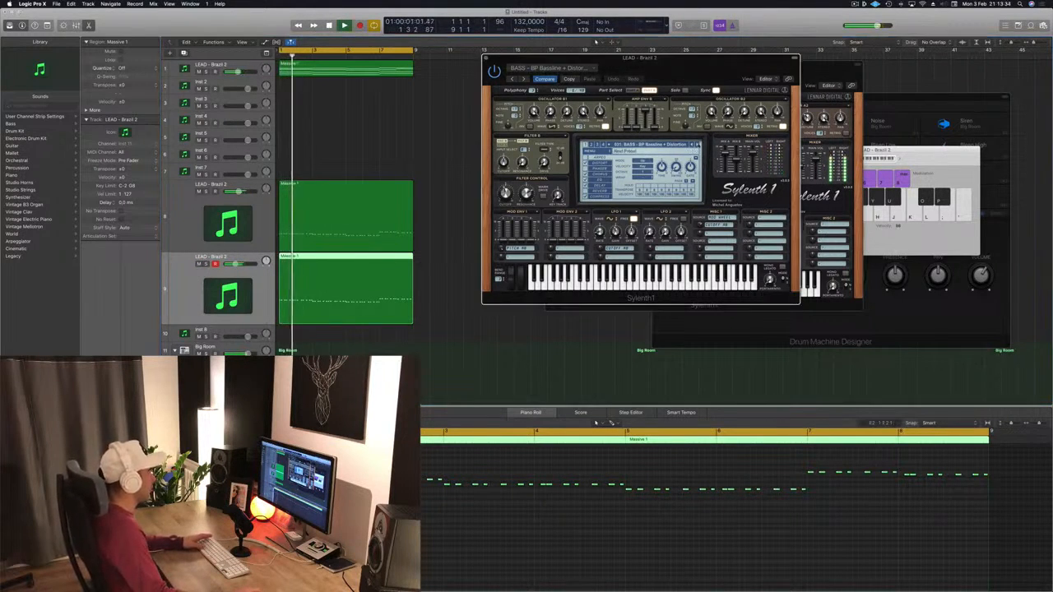
click(699, 144)
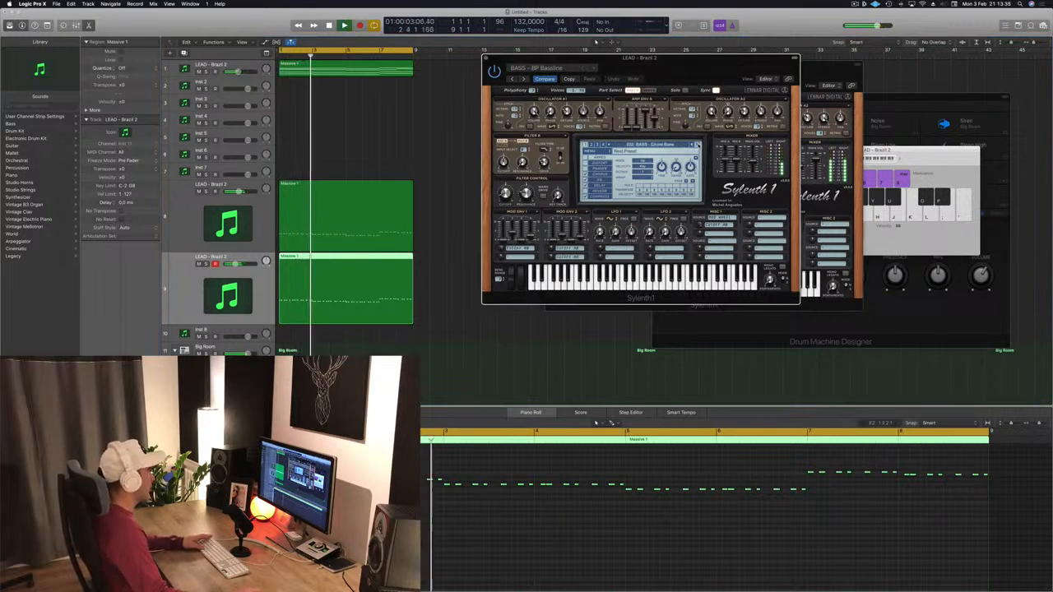
click(699, 145)
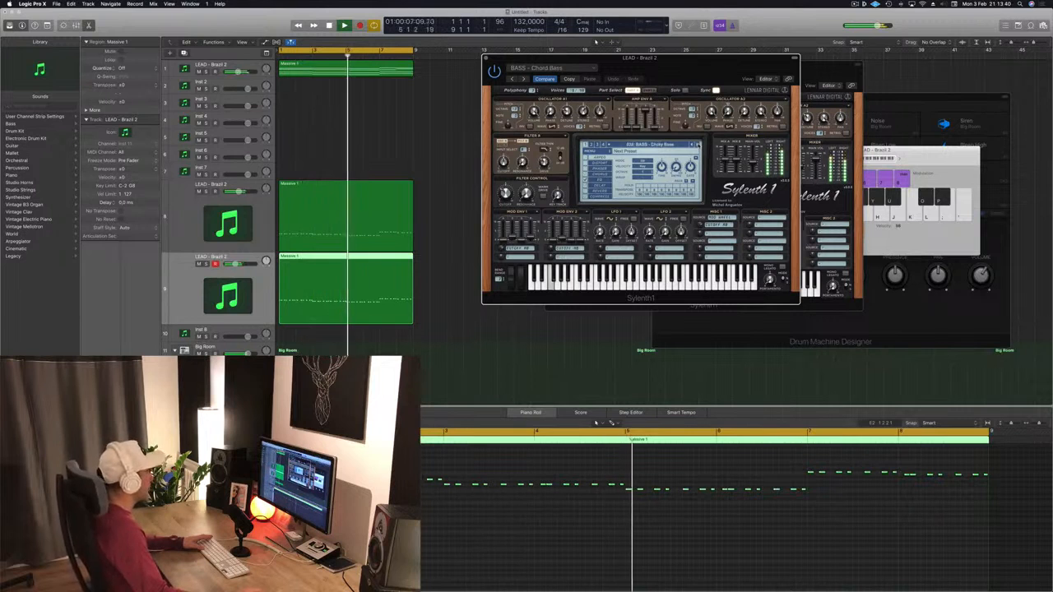
click(699, 144)
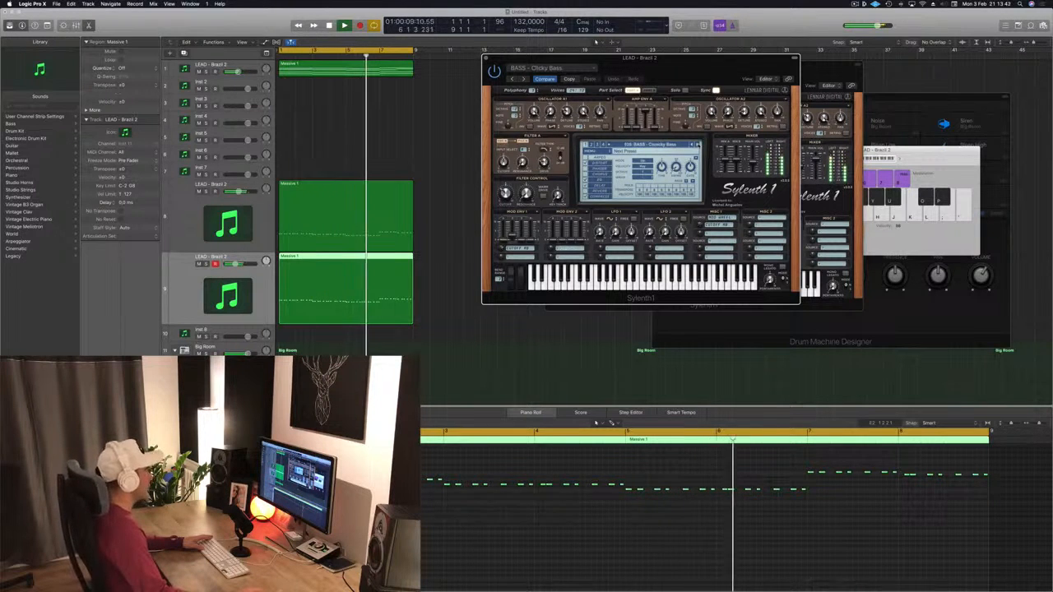
click(699, 145)
key(space)
key(space)
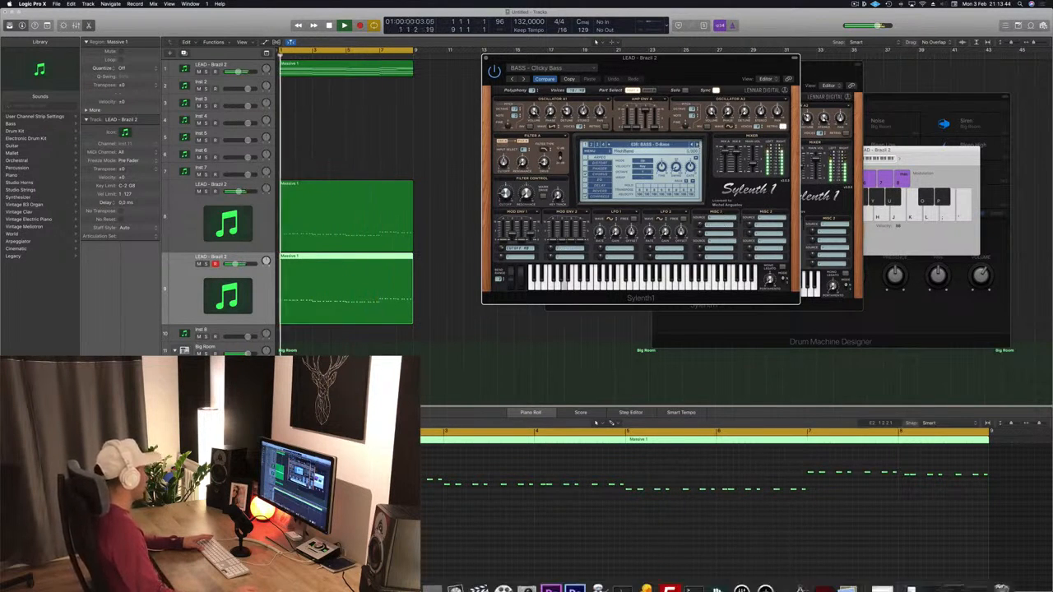
- Continue stepping through the bass presets to BASS - Feelin Good while the leads play
drag(235, 264, 238, 264)
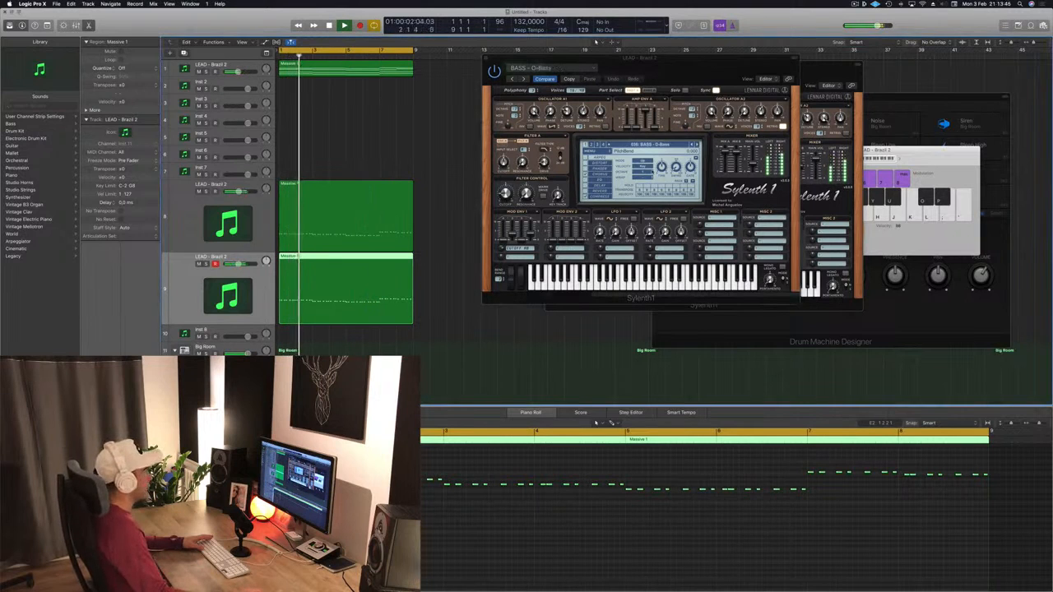
click(698, 145)
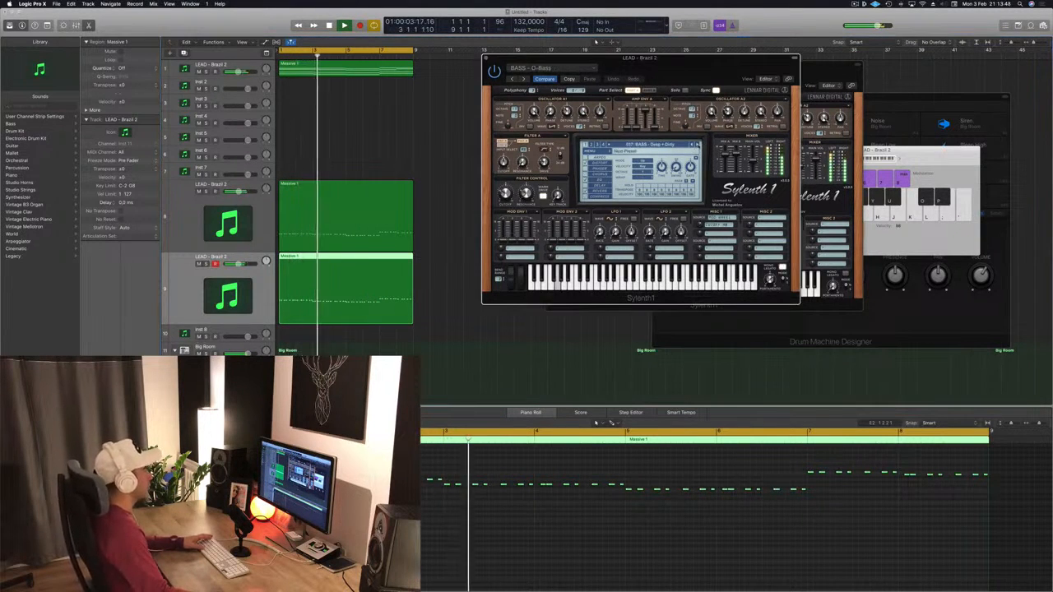
click(699, 145)
click(699, 144)
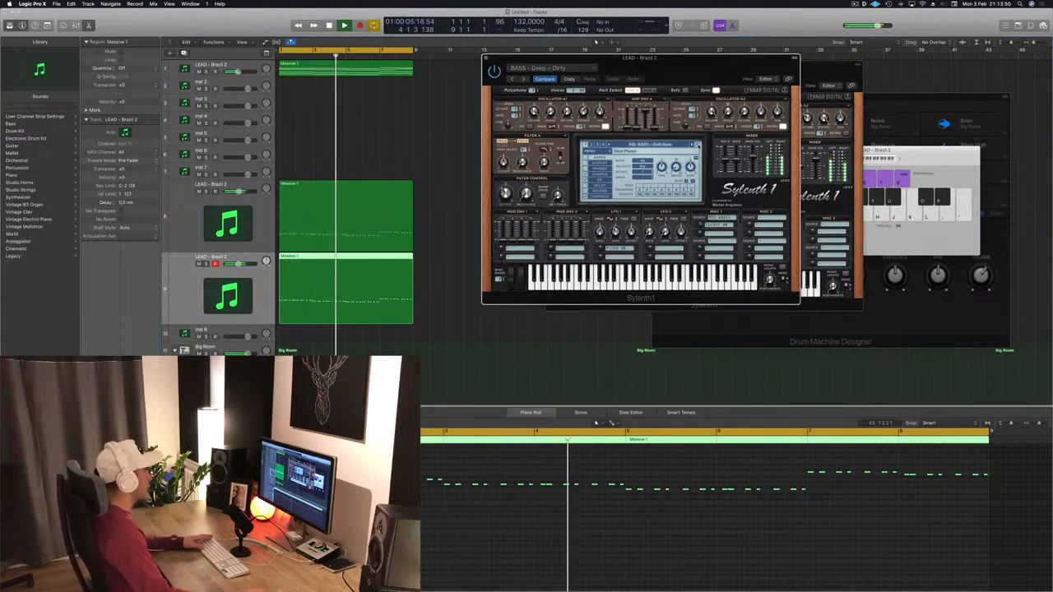
click(699, 145)
click(699, 145)
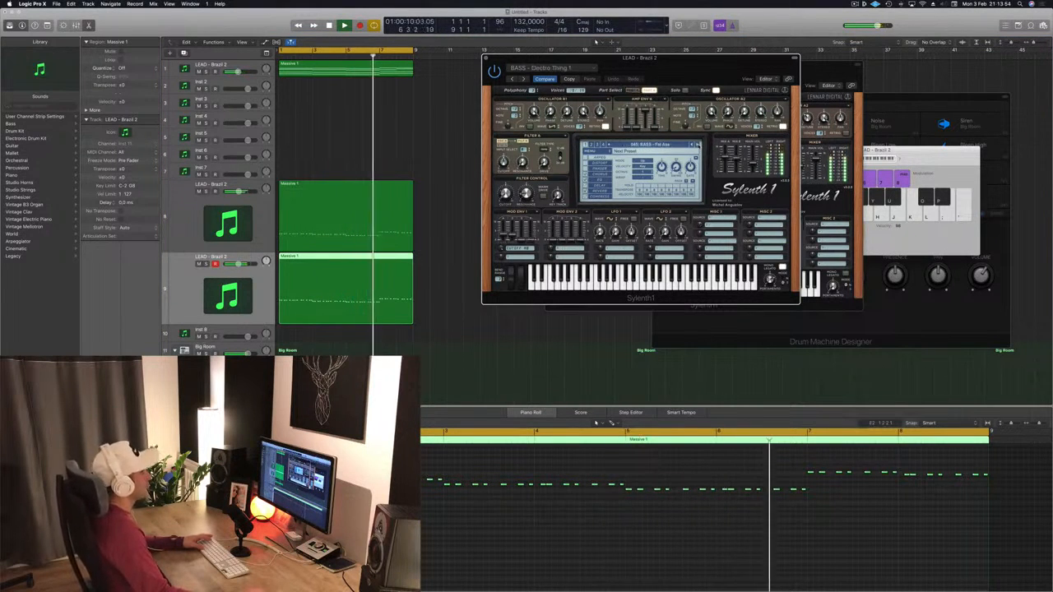
click(698, 145)
click(698, 145)
click(698, 145)
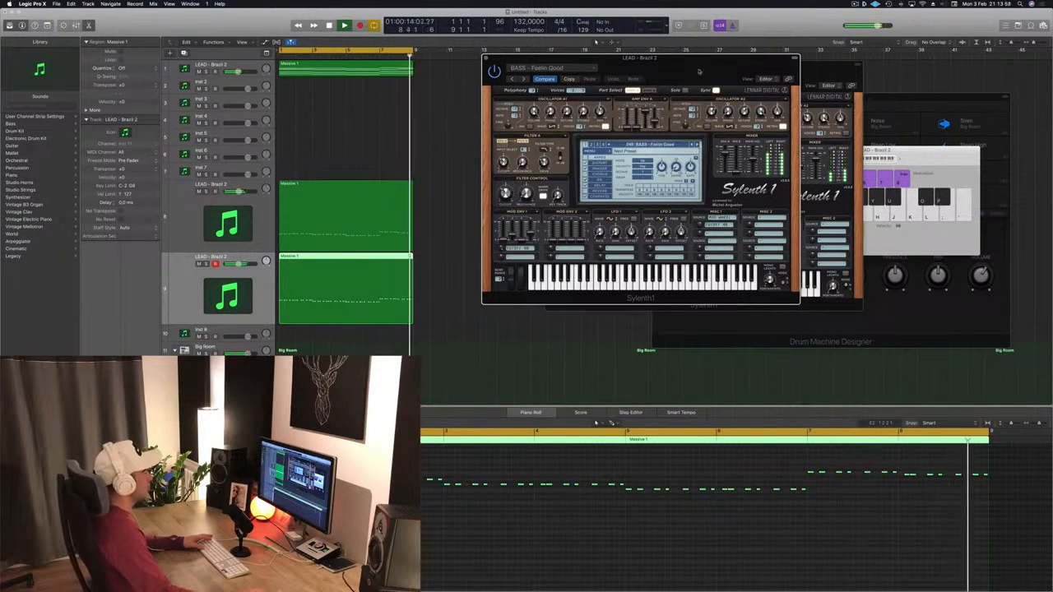
- Solo and mute the LEAD - Brazil 2 tracks in turn to compare the Feelin Good layer
drag(690, 67, 756, 140)
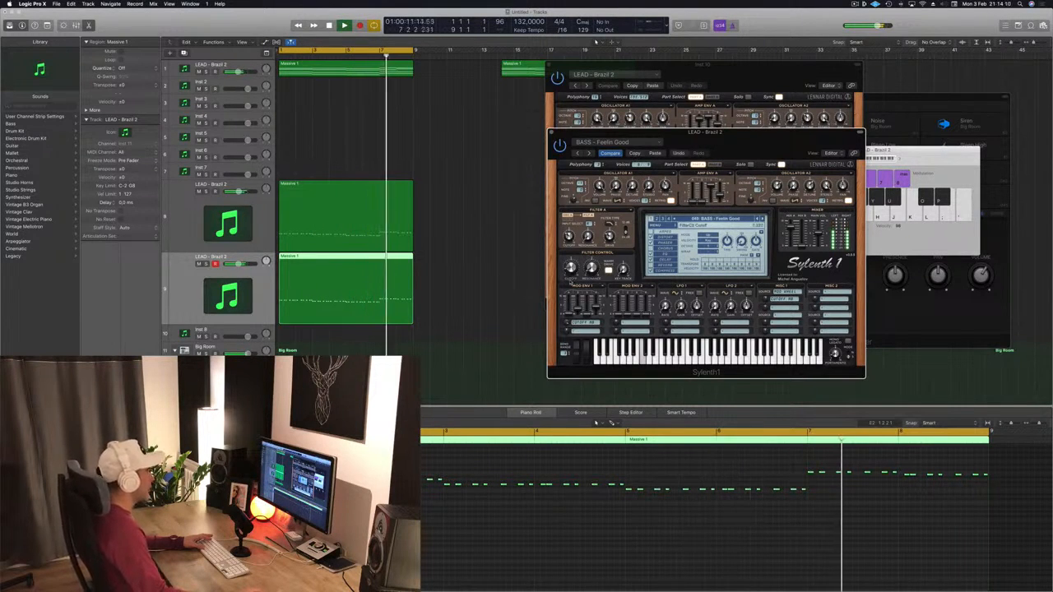
drag(717, 132, 661, 116)
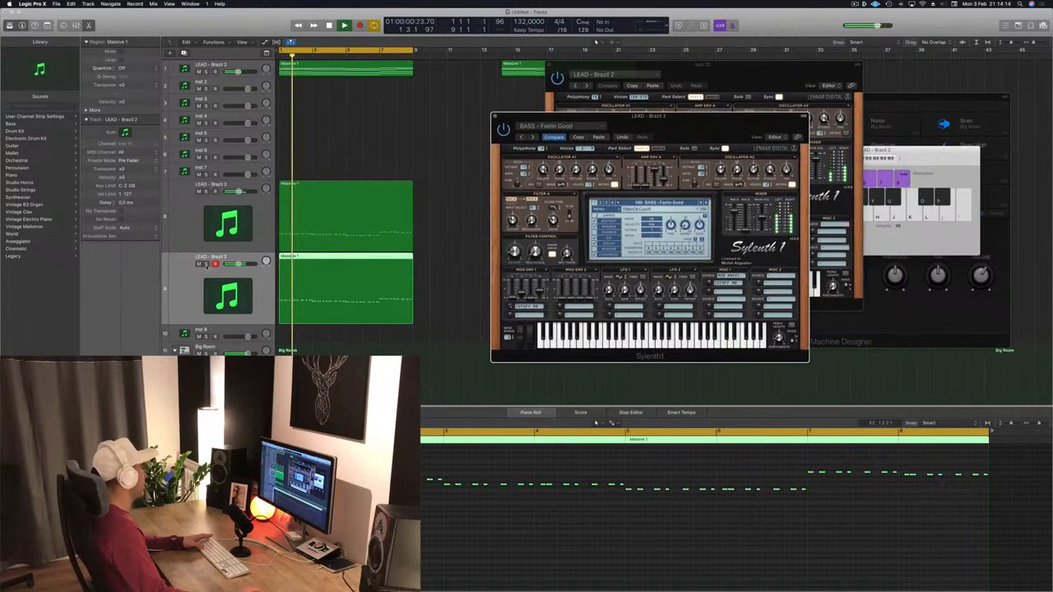
click(205, 264)
click(206, 264)
click(205, 192)
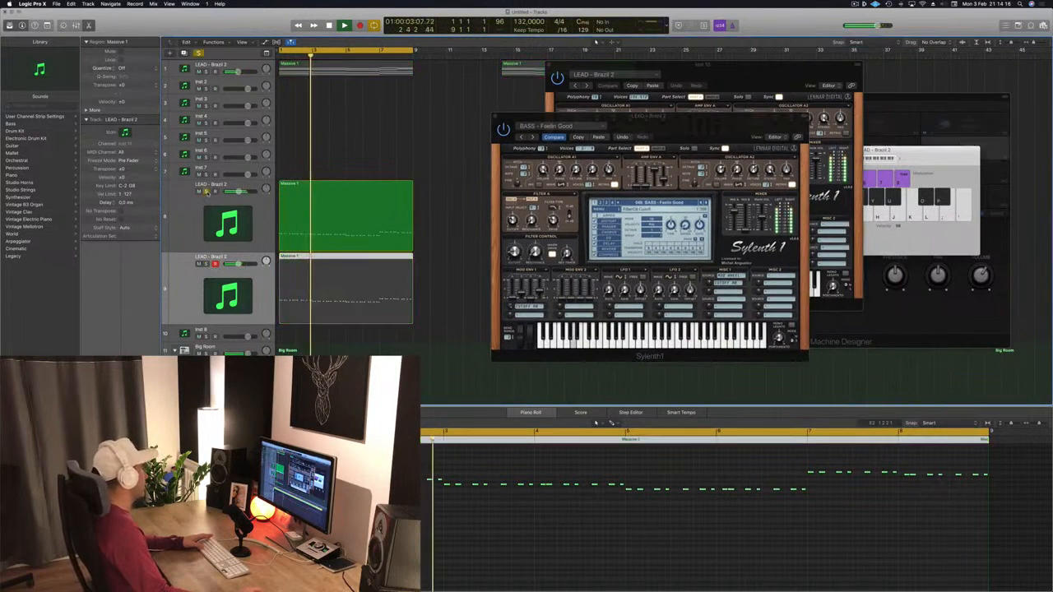
click(205, 192)
click(198, 192)
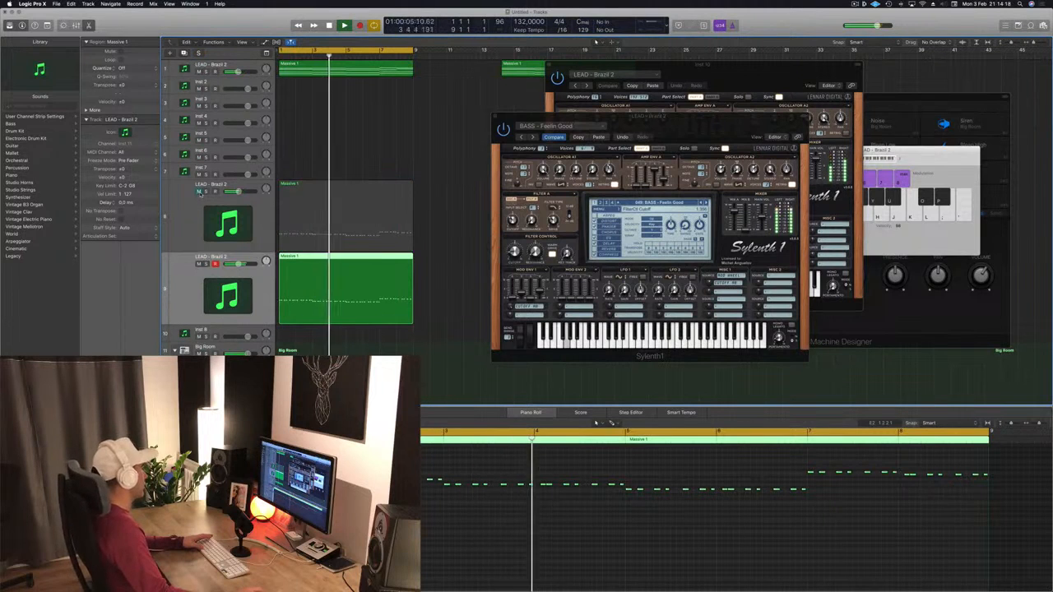
click(199, 192)
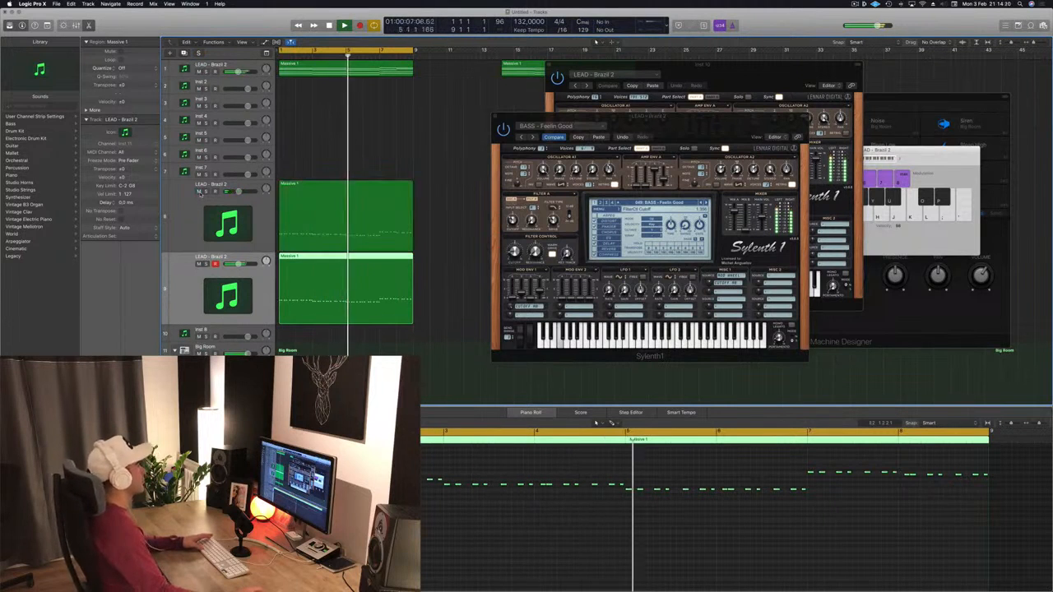
- Close the bass layer's Sylenth1 and select the top LEAD - Brazil 2 region to show its notes
key(Return)
drag(651, 130, 511, 121)
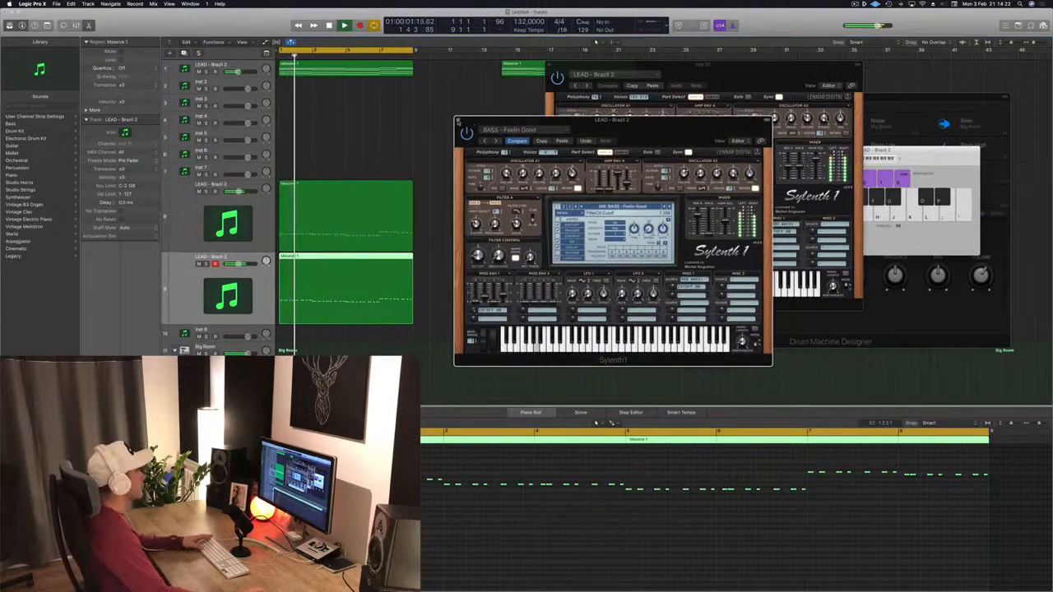
click(458, 121)
click(339, 70)
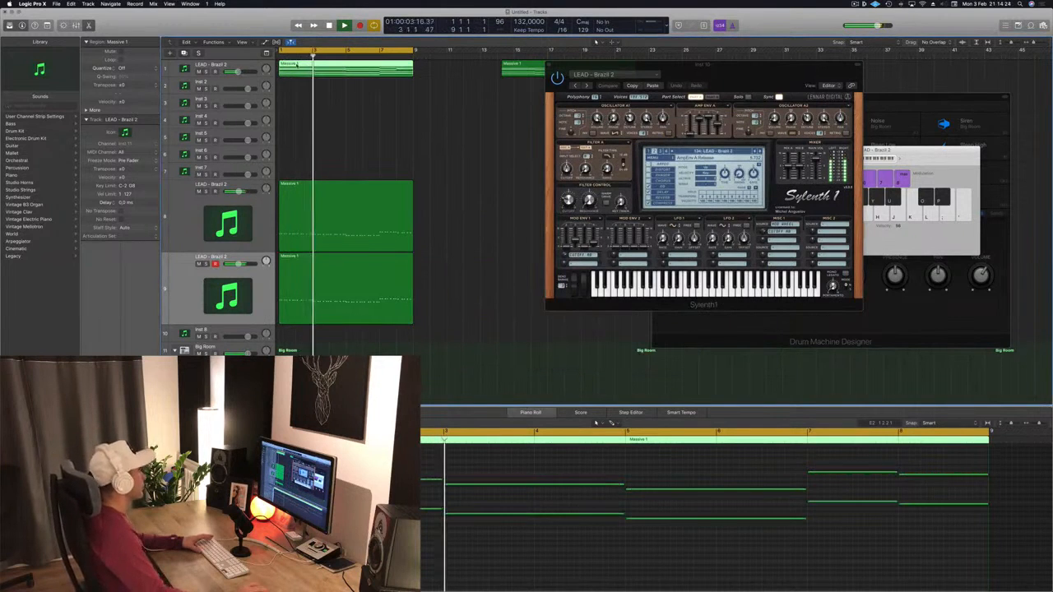
drag(571, 67, 607, 66)
key(Return)
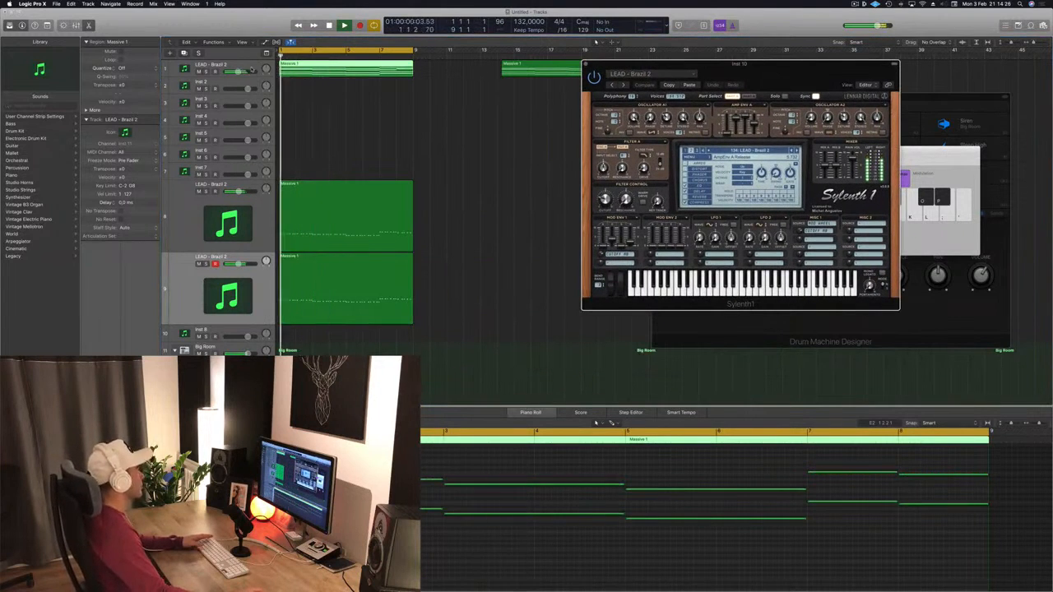
click(429, 94)
key(Return)
- Open the top lead track's Sylenth1 and create two new tracks with duplicate settings below it
click(195, 70)
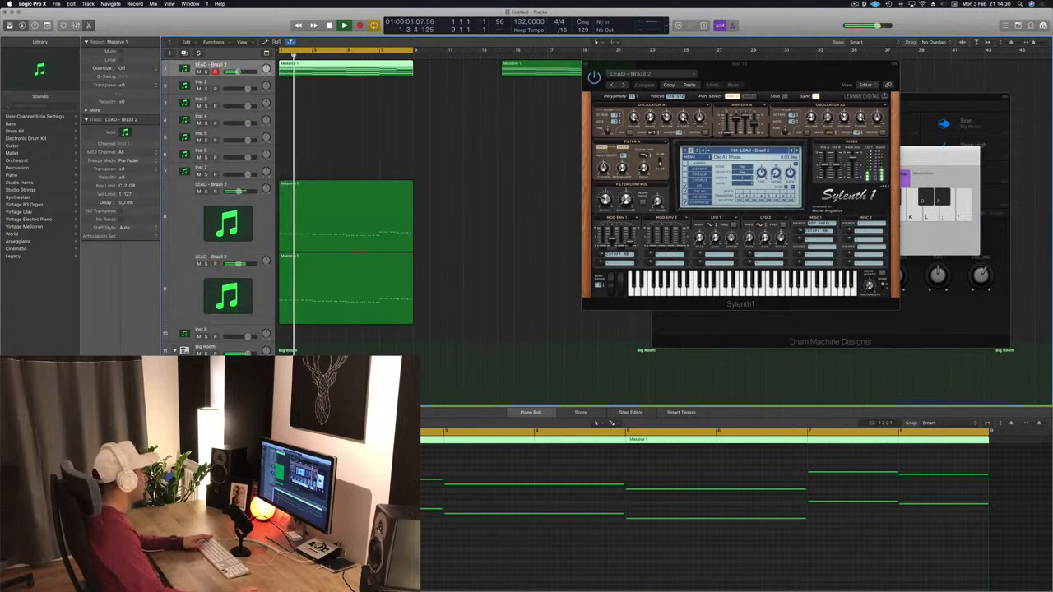
double_click(185, 69)
drag(738, 83, 761, 83)
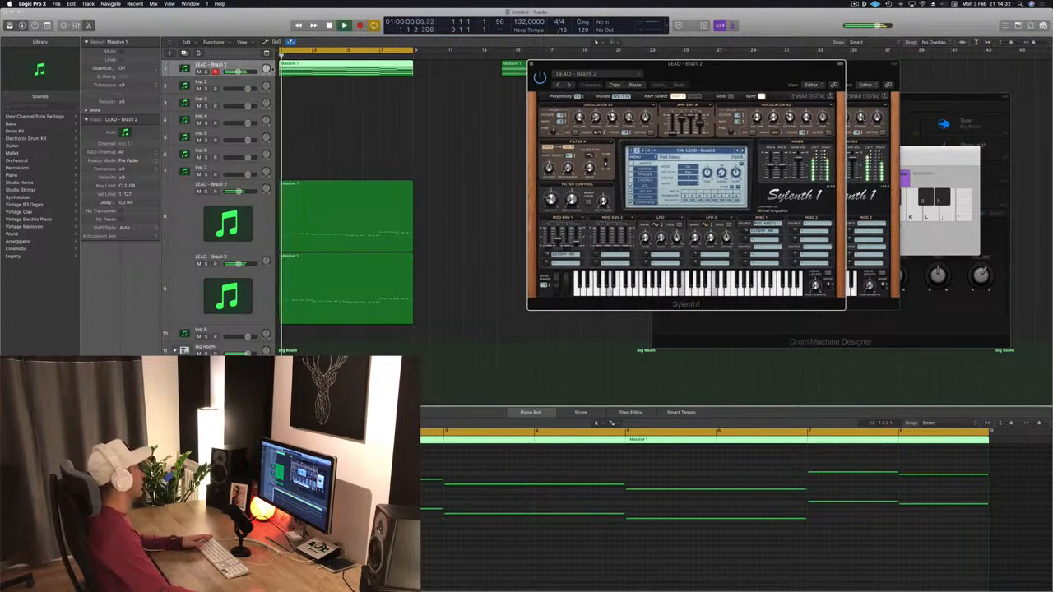
click(228, 66)
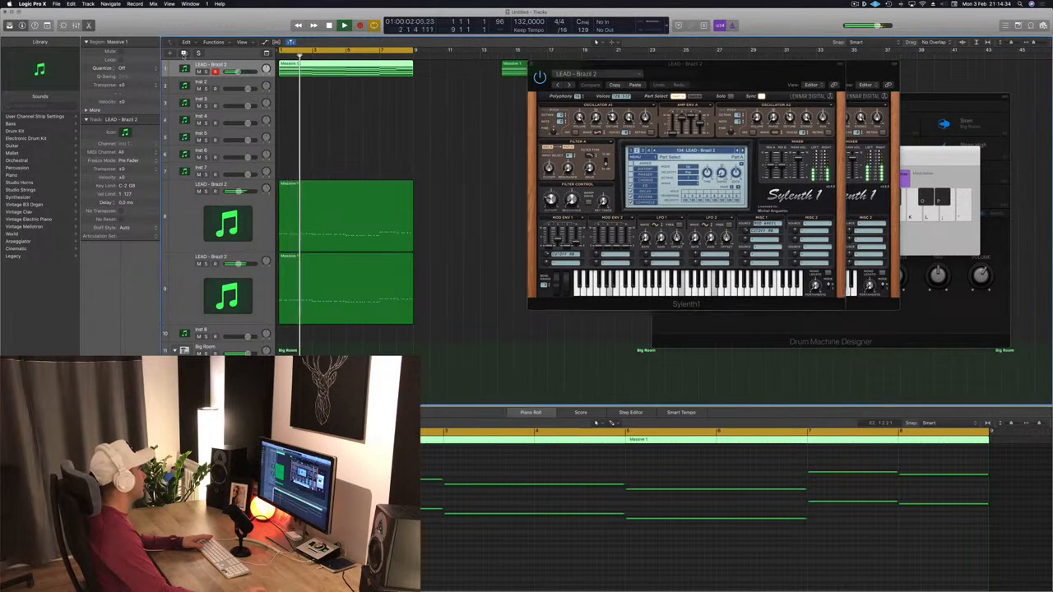
key(super+d)
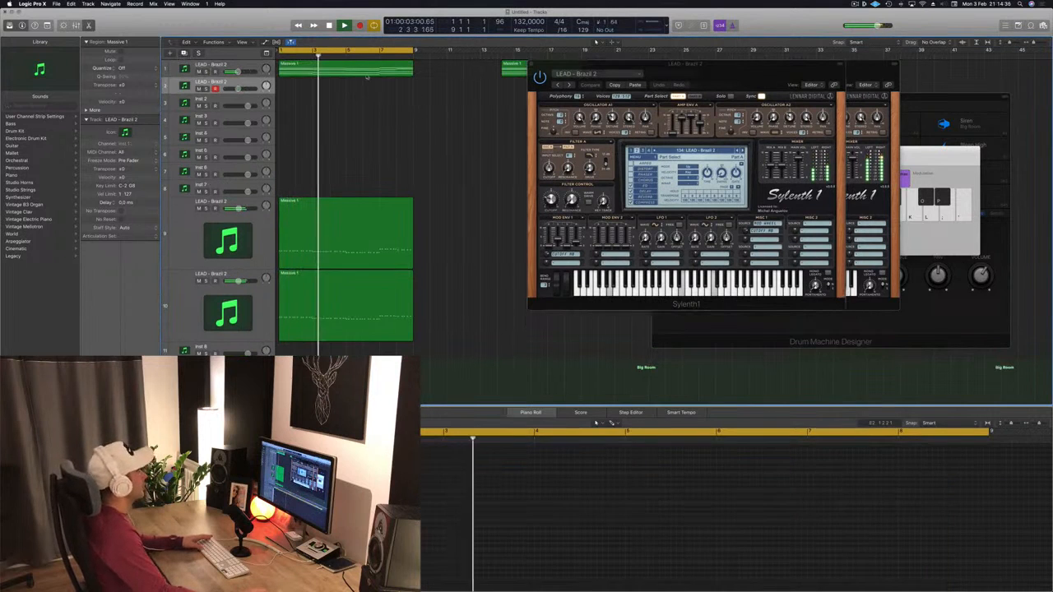
key(super+d)
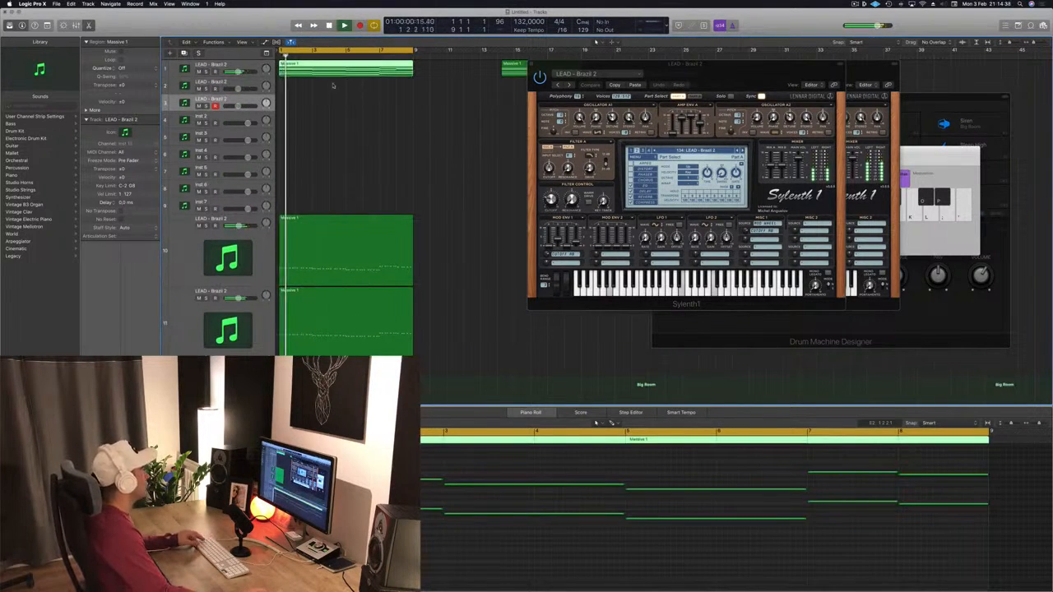
- Copy the top lead region onto the new track below and play it back
drag(329, 70, 306, 72)
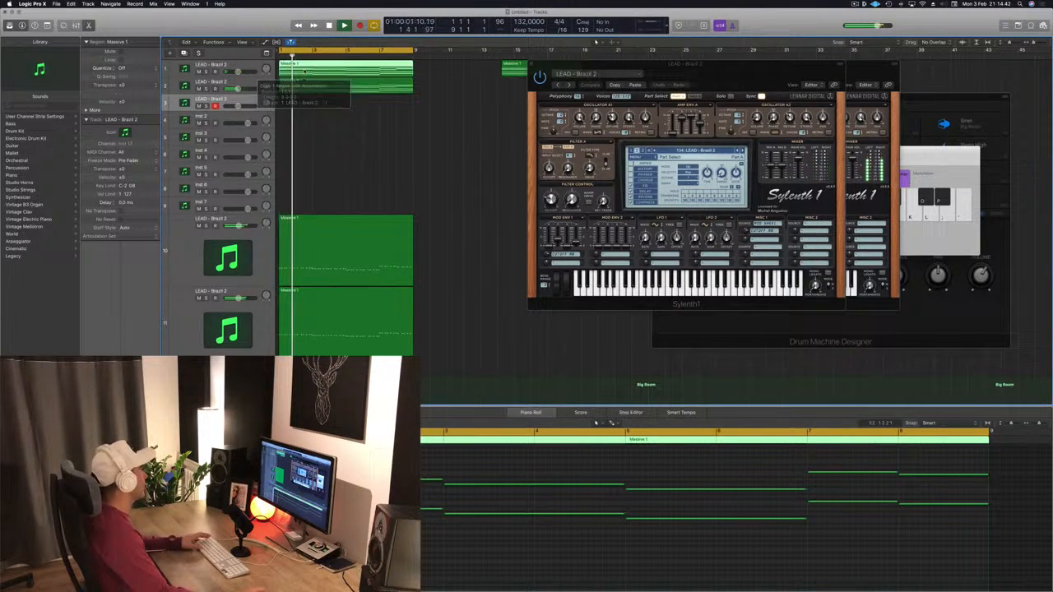
click(200, 72)
key(space)
click(332, 89)
key(space)
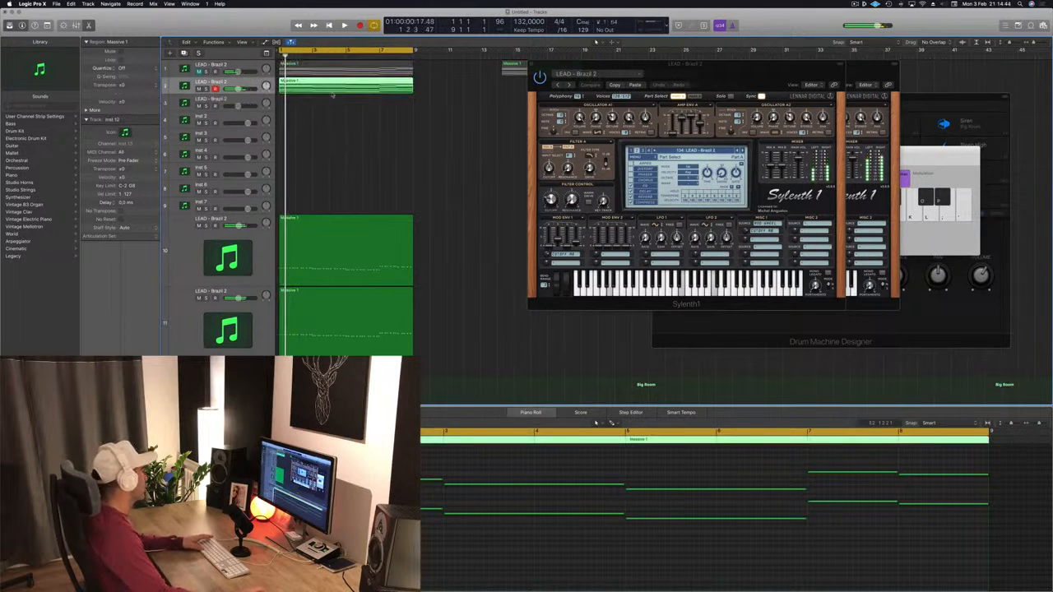
- Open the new track's Sylenth1 and browse lead presets through LEAD - Bright Lead to LEAD - Broken Keys
double_click(185, 86)
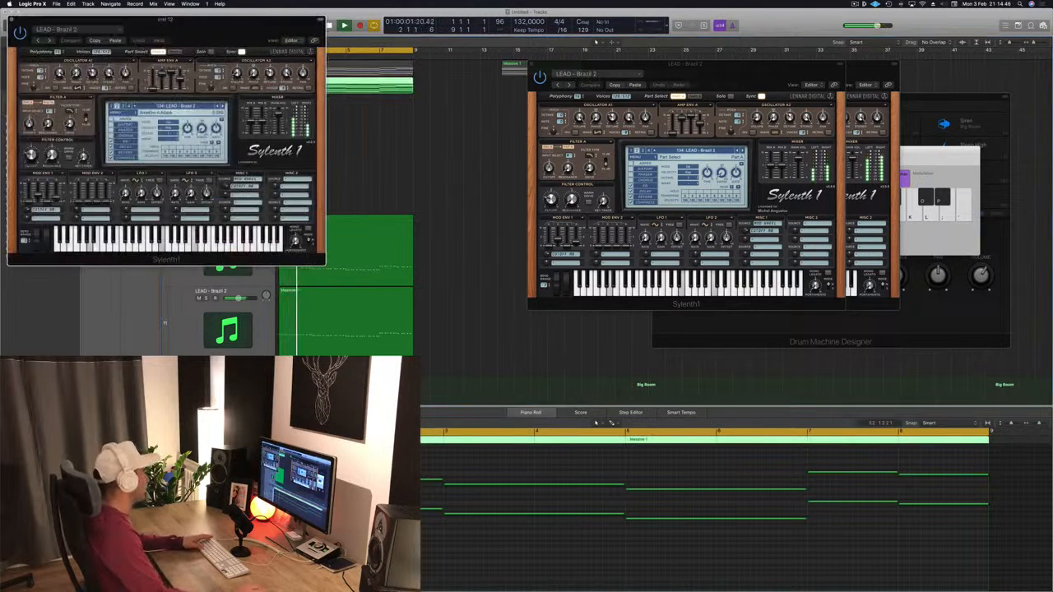
drag(208, 24, 529, 131)
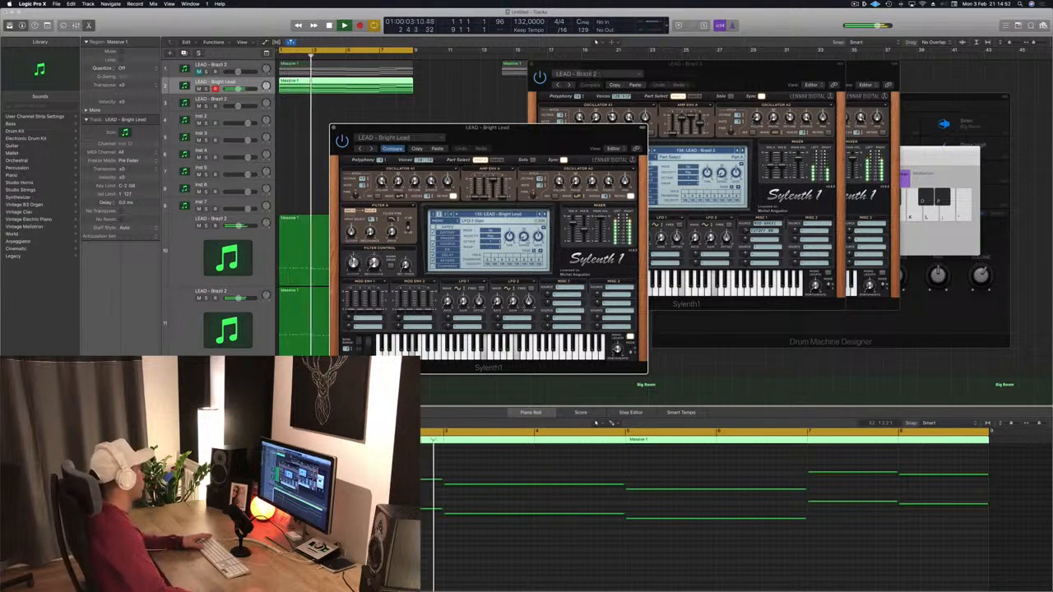
drag(238, 89, 234, 89)
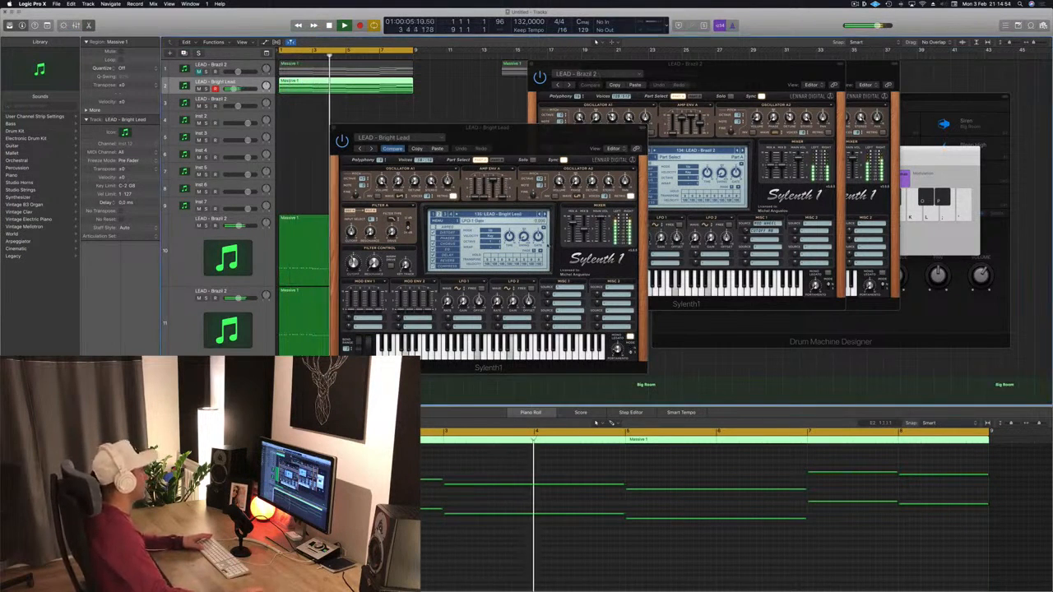
key(Down)
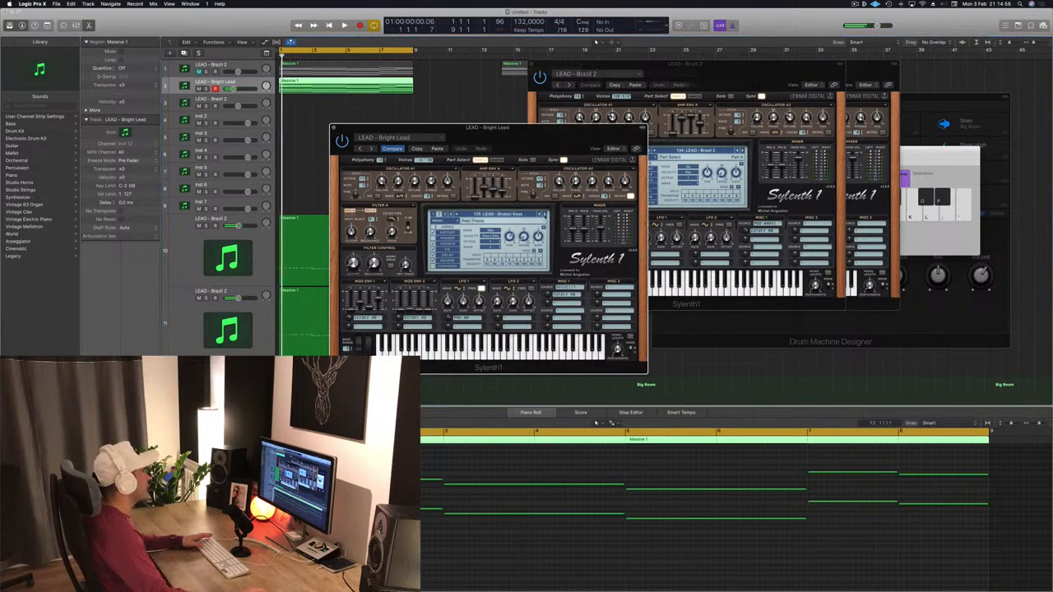
key(space)
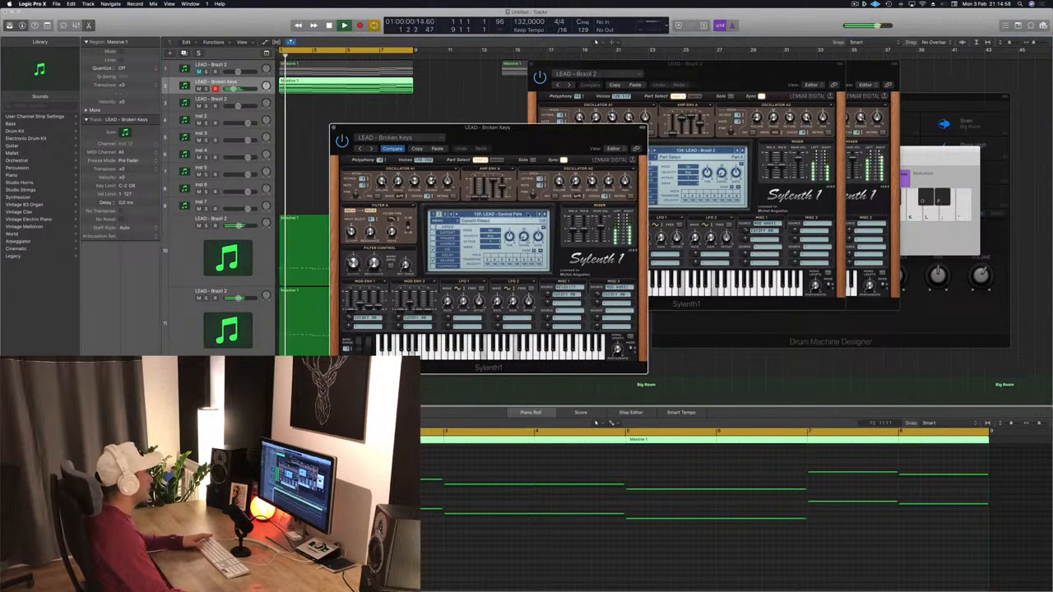
- Load the PAD - Air Pad preset on the new track and play it
click(529, 214)
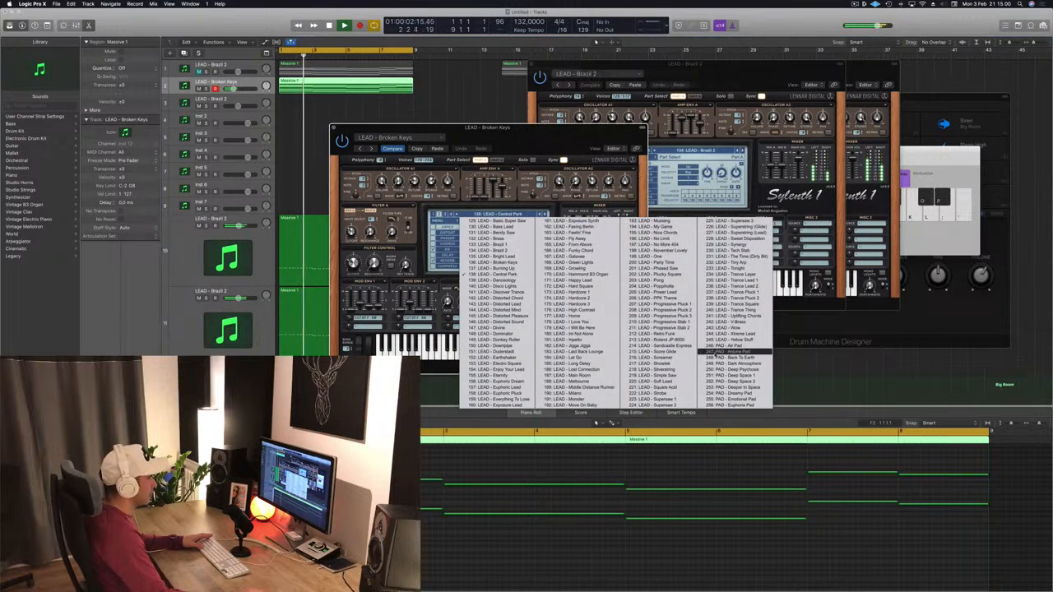
click(719, 352)
drag(563, 139, 707, 133)
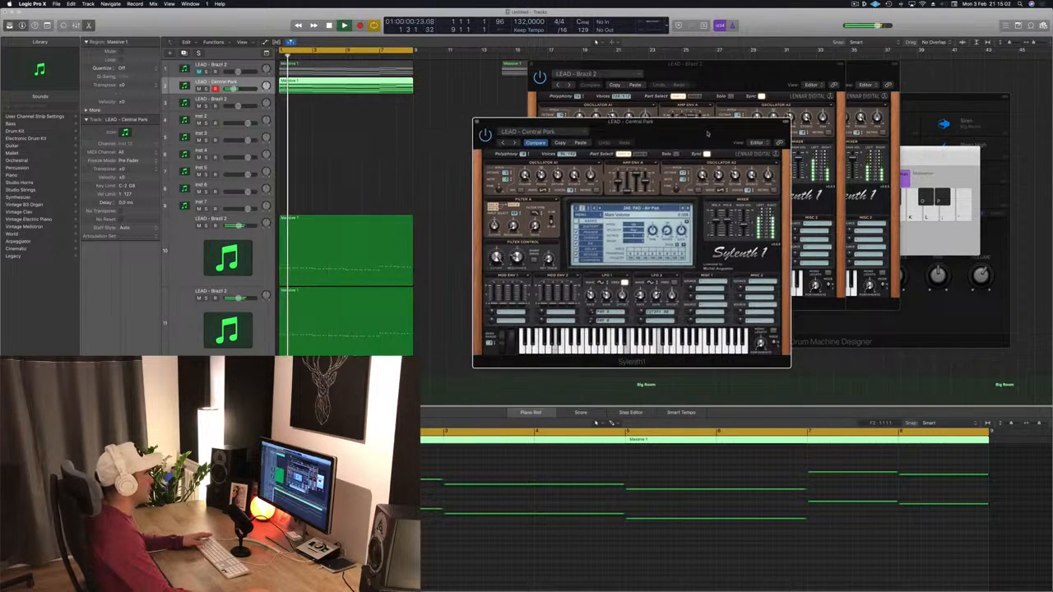
key(Return)
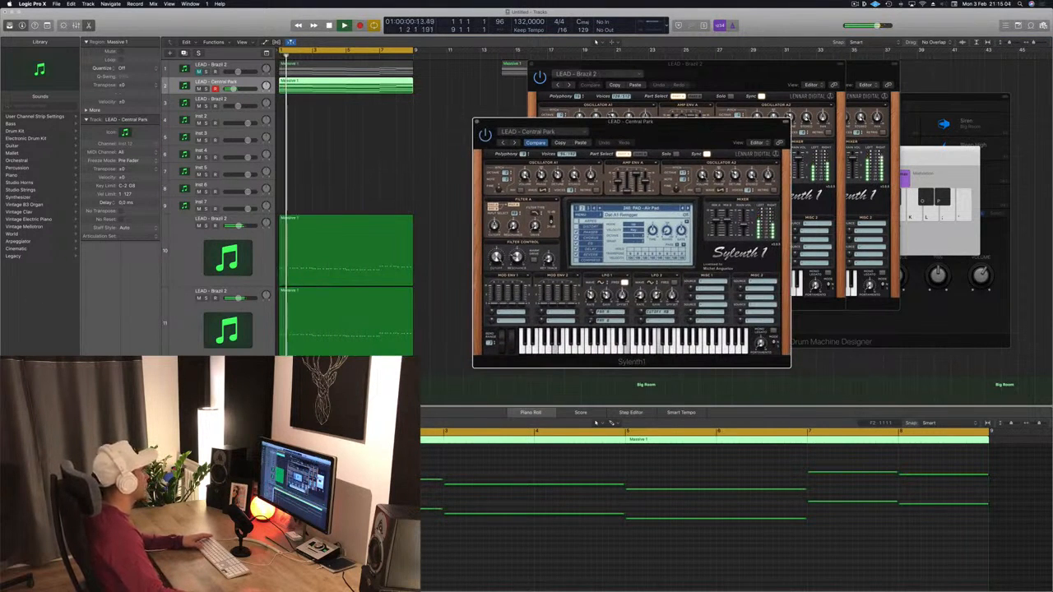
key(space)
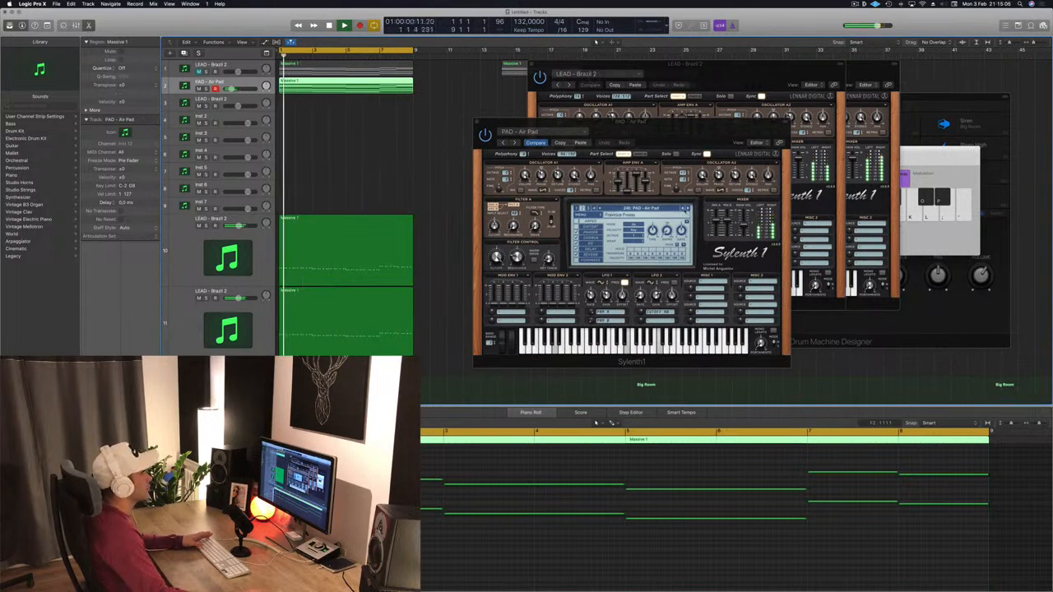
- Switch the new track's Sylenth1 to the PAD - Arjuna Pad preset and reposition its window
click(688, 209)
drag(682, 131, 729, 126)
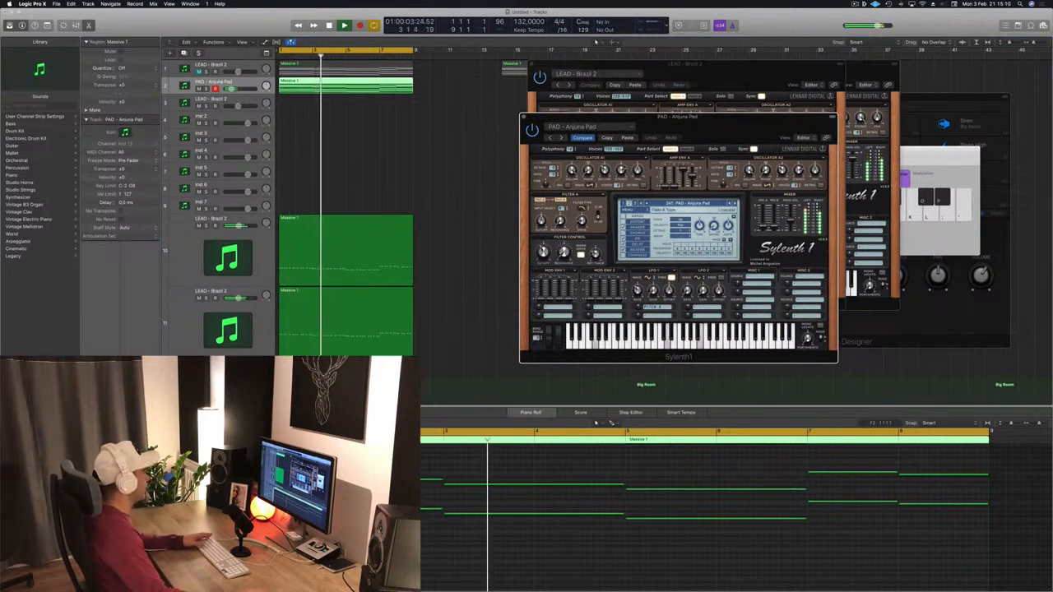
click(232, 88)
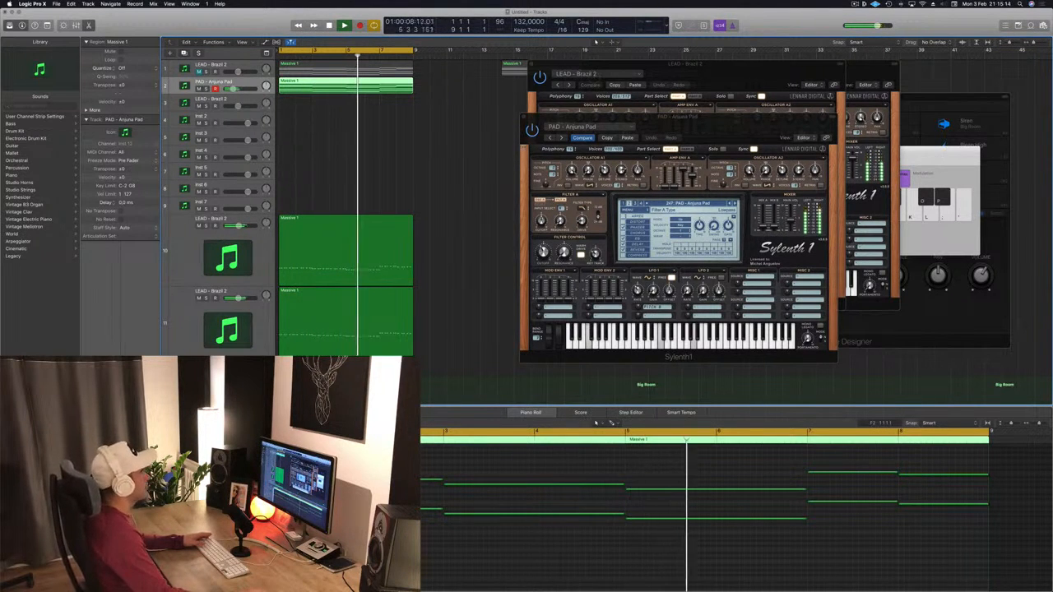
- Close the PAD - Arjuna Pad Sylenth1 window and move the LEAD - Brazil 2 synth window aside
drag(543, 117, 491, 123)
click(471, 122)
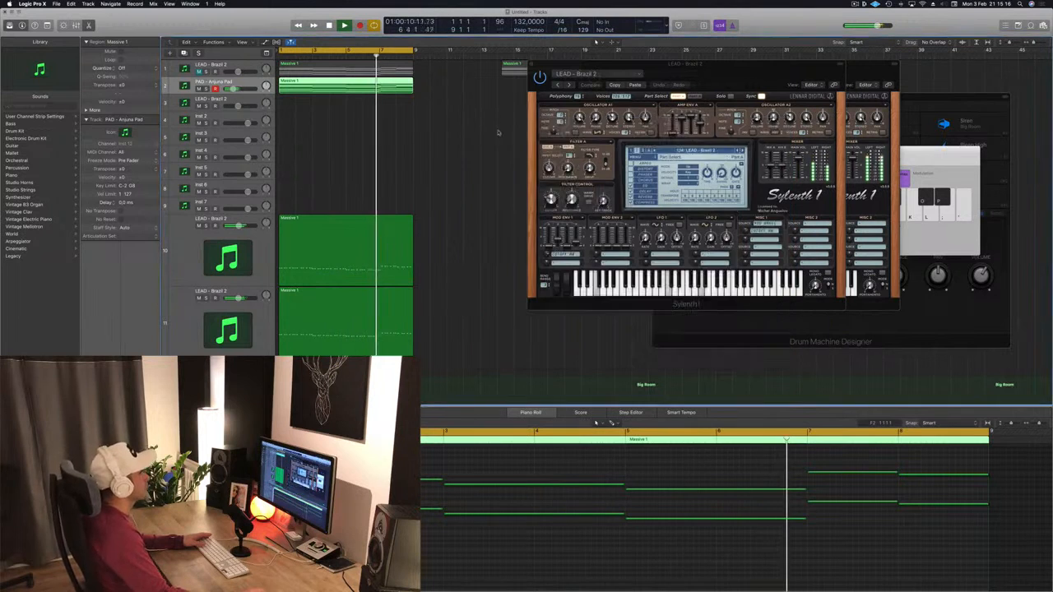
drag(579, 65, 404, 148)
click(357, 149)
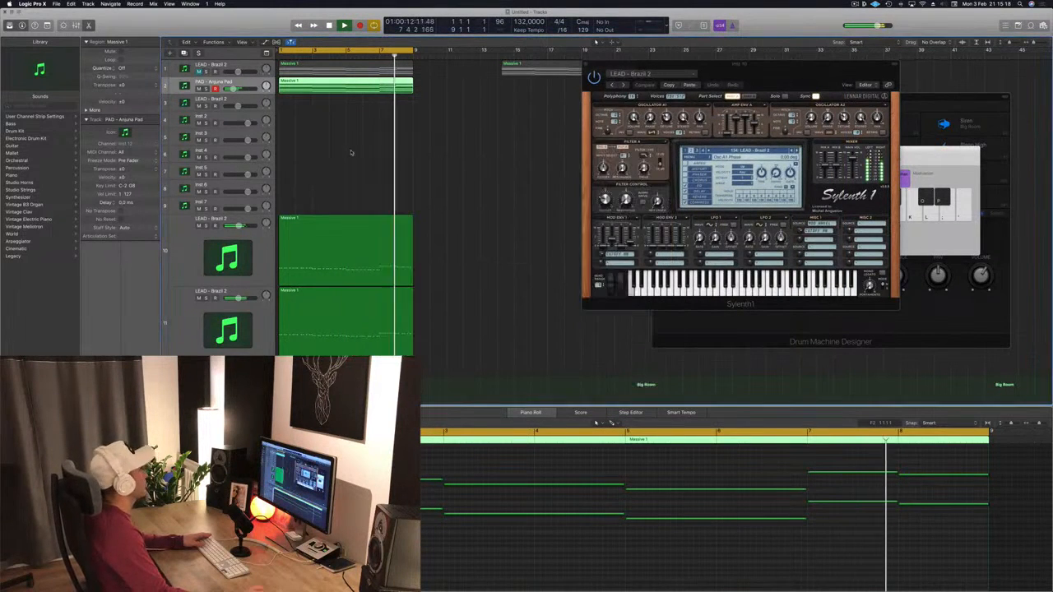
- Select the top LEAD - Brazil 2 track and play the arrangement back from the start
click(251, 66)
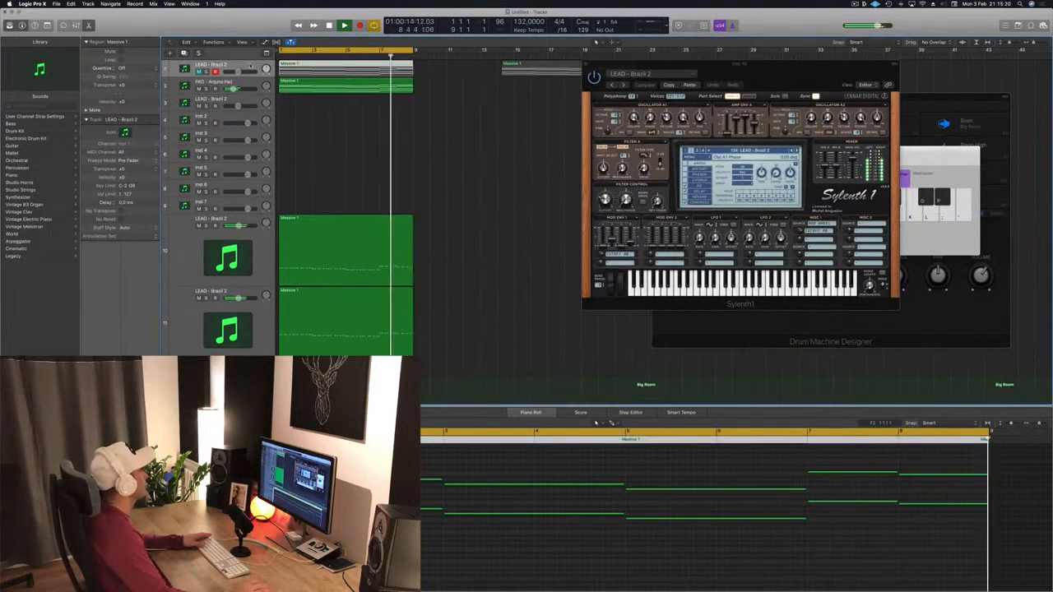
key(space)
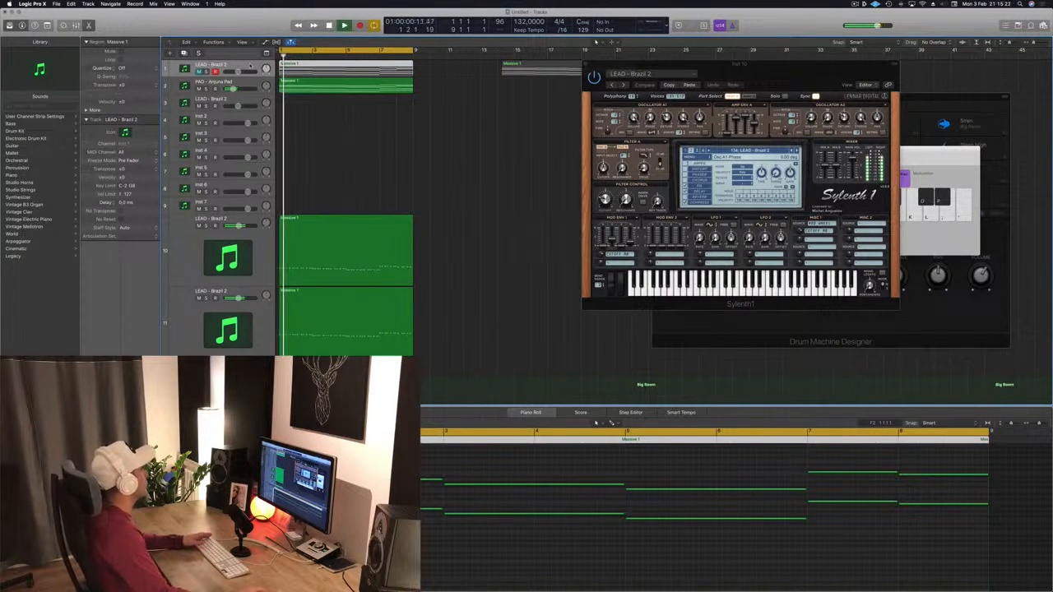
click(199, 72)
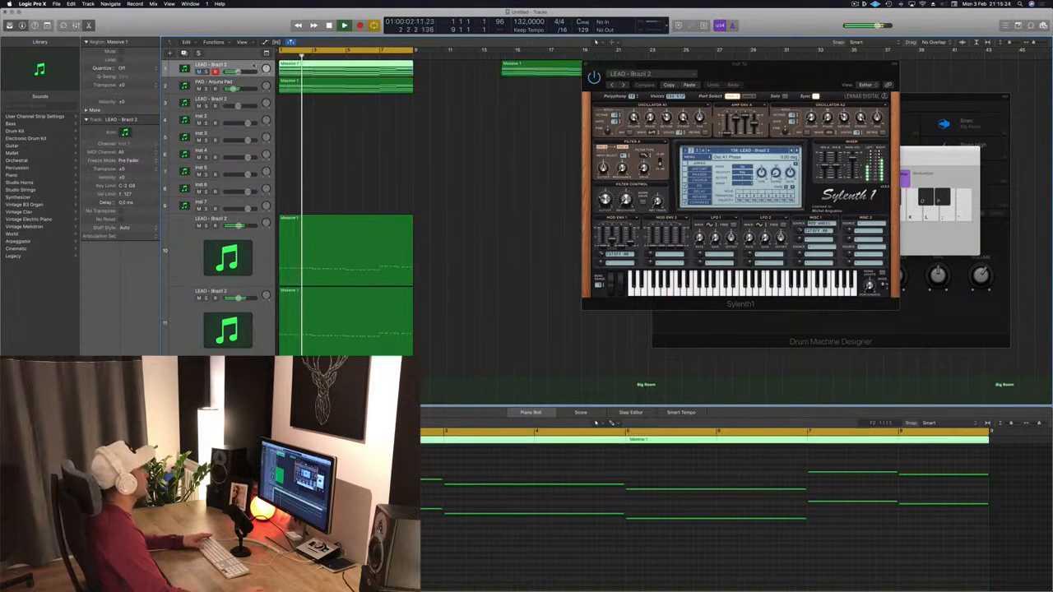
key(space)
key(space)
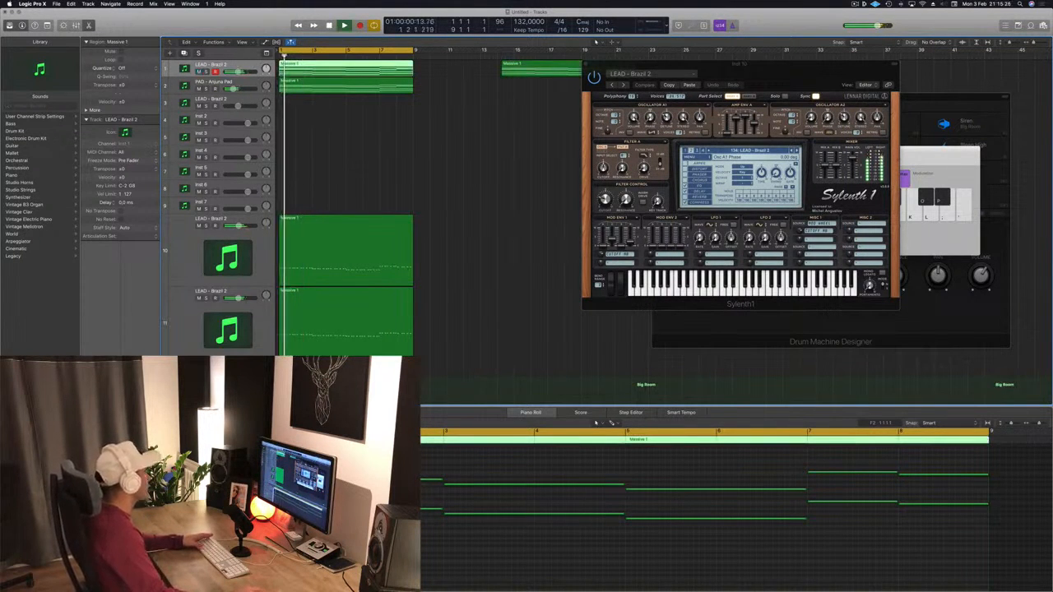
- Open the top lead track's Sylenth1 and its region in the piano roll, then select its notes
click(100, 403)
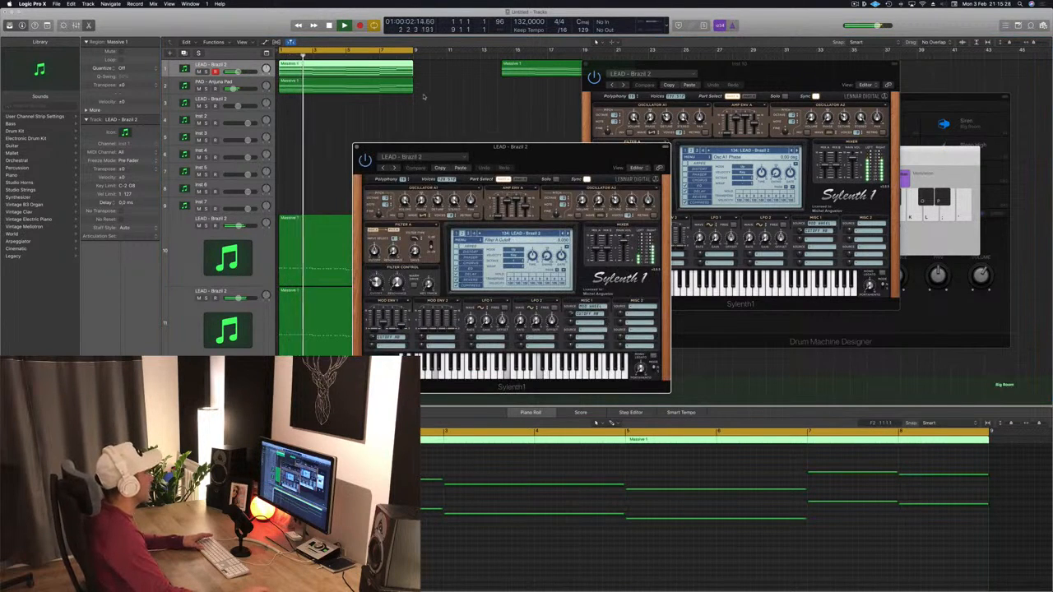
key(space)
key(space)
double_click(368, 66)
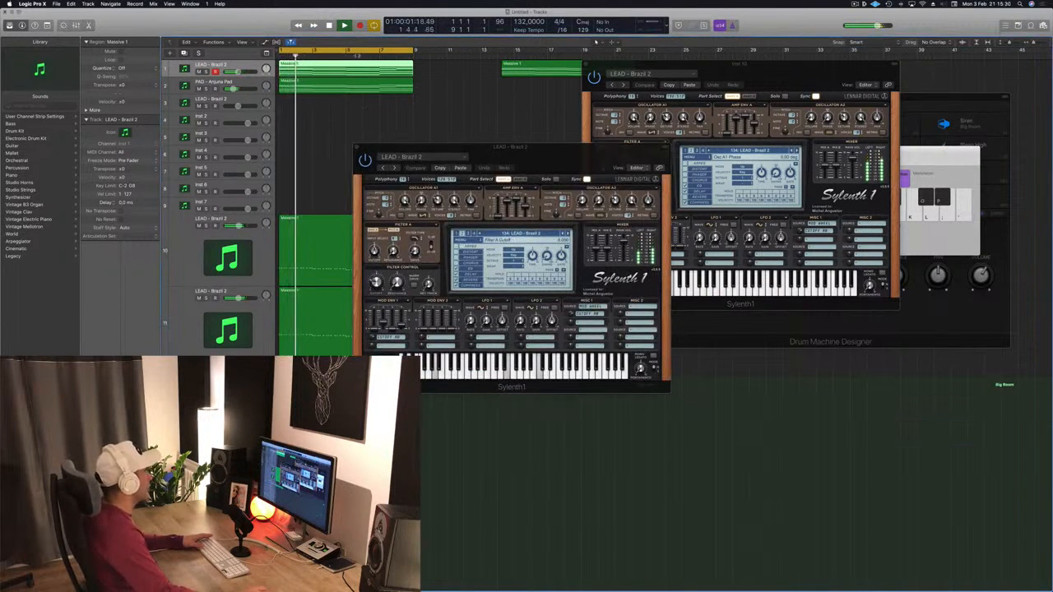
key(p)
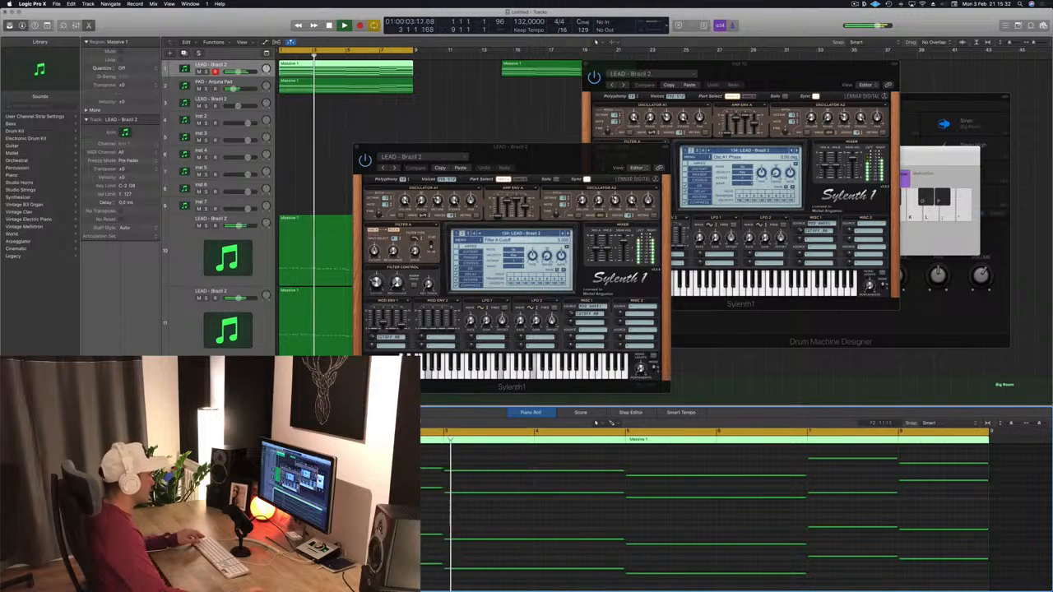
key(super+Left)
drag(268, 453, 587, 589)
drag(651, 532, 586, 535)
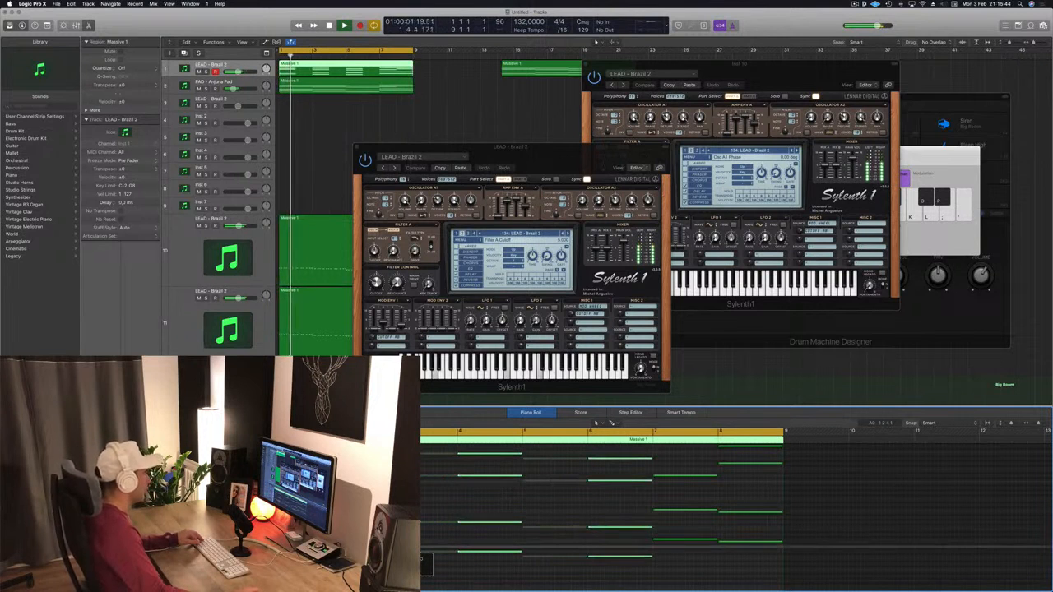
- Play back while inspecting the top lead's Sylenth1 settings, then close its window
key(space)
drag(555, 168, 622, 87)
drag(680, 84, 623, 108)
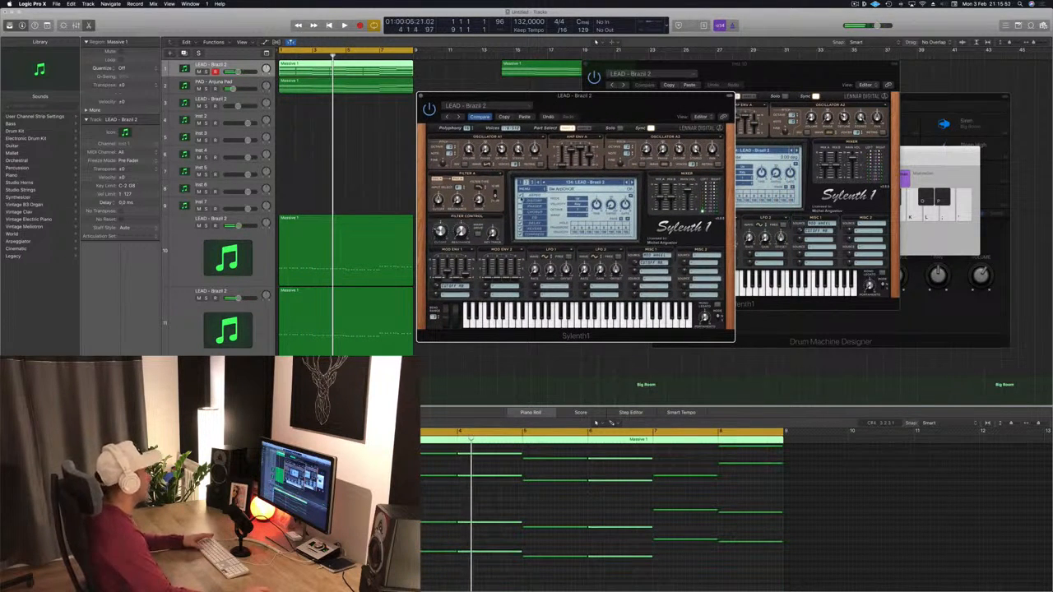
key(Return)
key(space)
drag(615, 101, 634, 126)
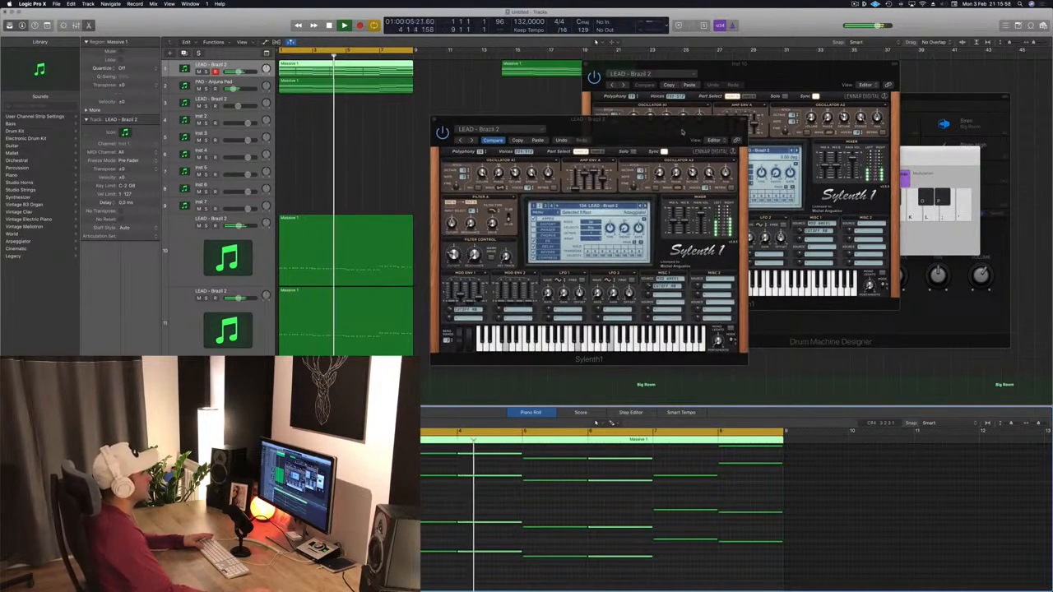
drag(676, 131, 663, 133)
click(421, 122)
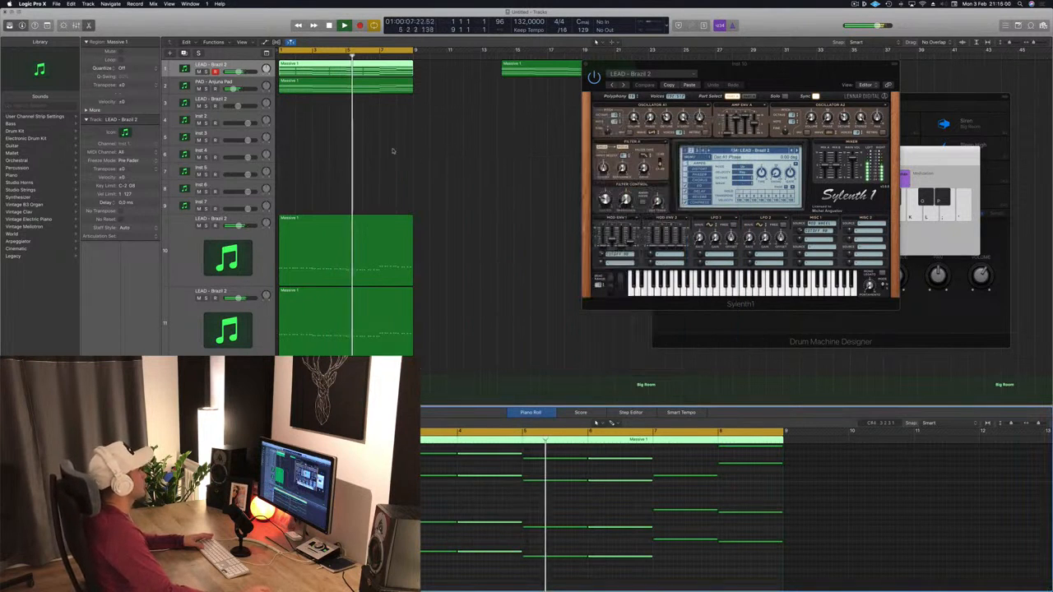
- Create a duplicate of the PAD - Arjuna Pad track and copy the region onto the new track below
scroll(430, 155, down, 1)
scroll(431, 155, up, 1)
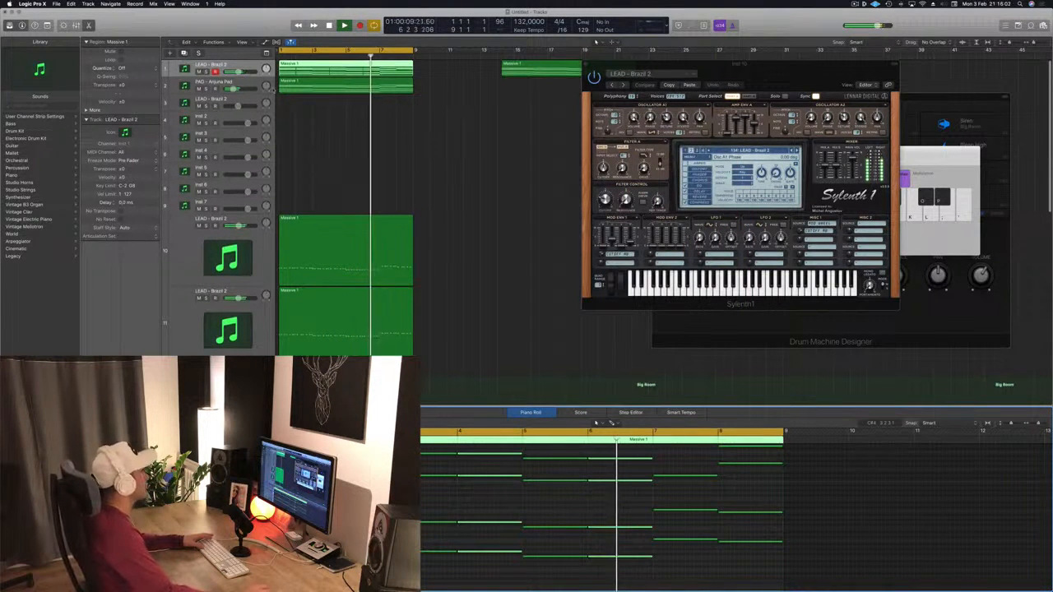
click(246, 86)
click(247, 85)
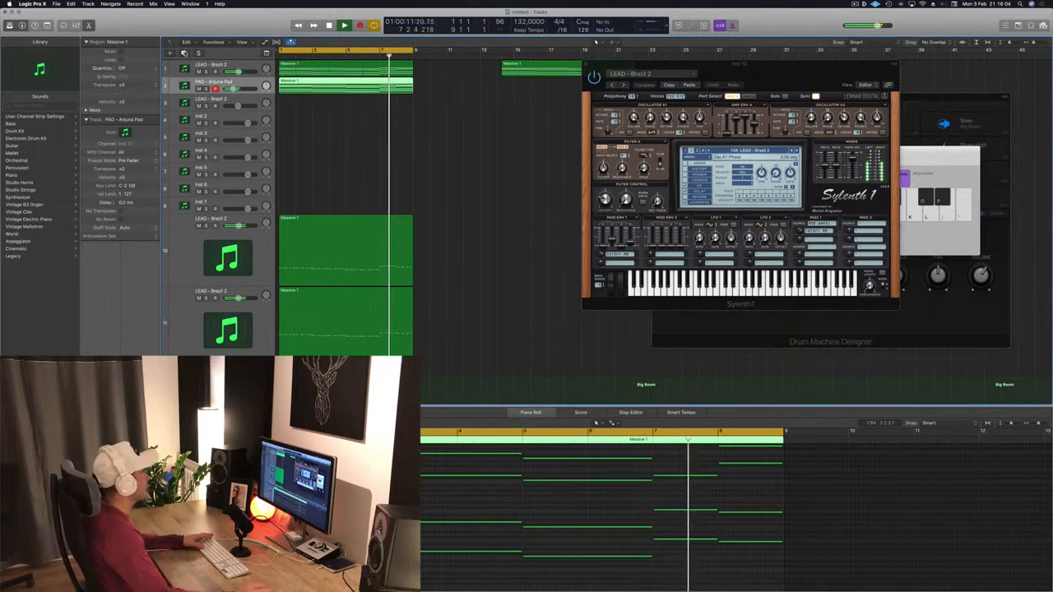
key(super+d)
click(337, 88)
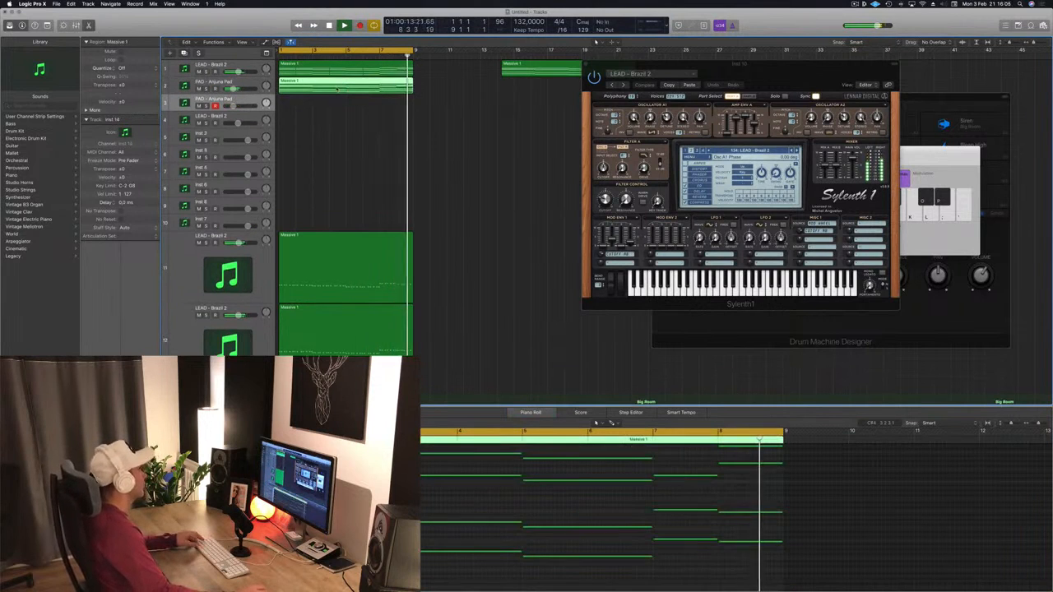
drag(345, 72, 342, 105)
scroll(355, 527, left, 2)
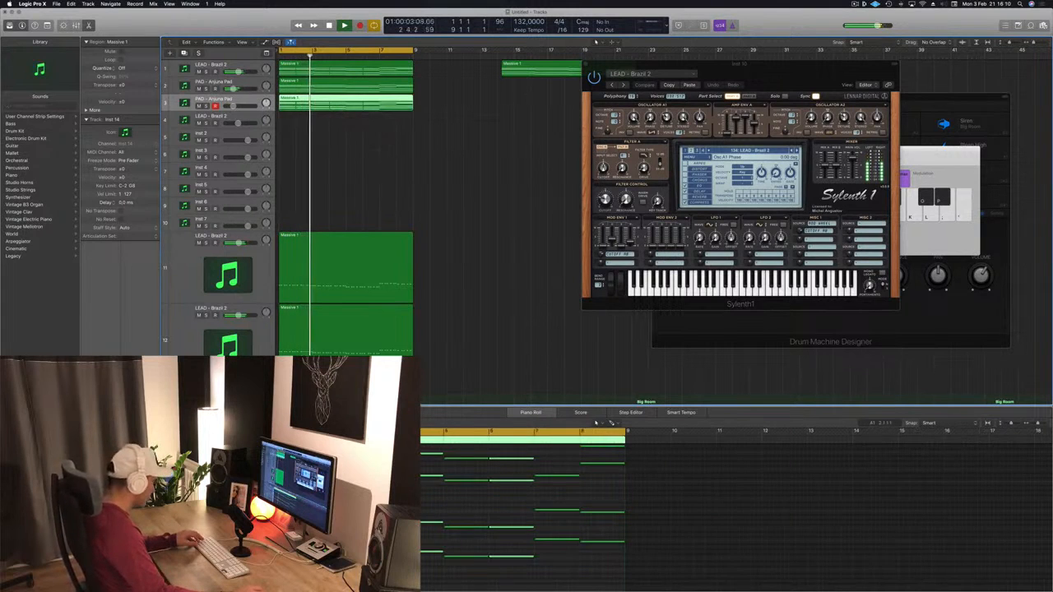
- Edit the notes of the new track's region in the piano roll
scroll(355, 526, up, 1)
drag(302, 455, 589, 558)
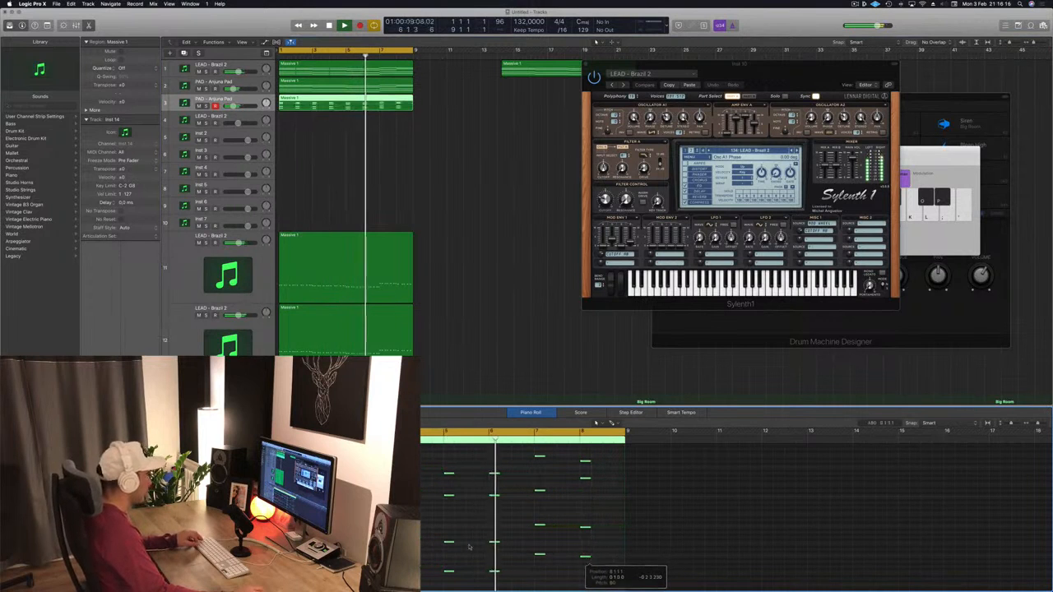
scroll(470, 548, right, 3)
scroll(470, 548, left, 2)
key(super+Right)
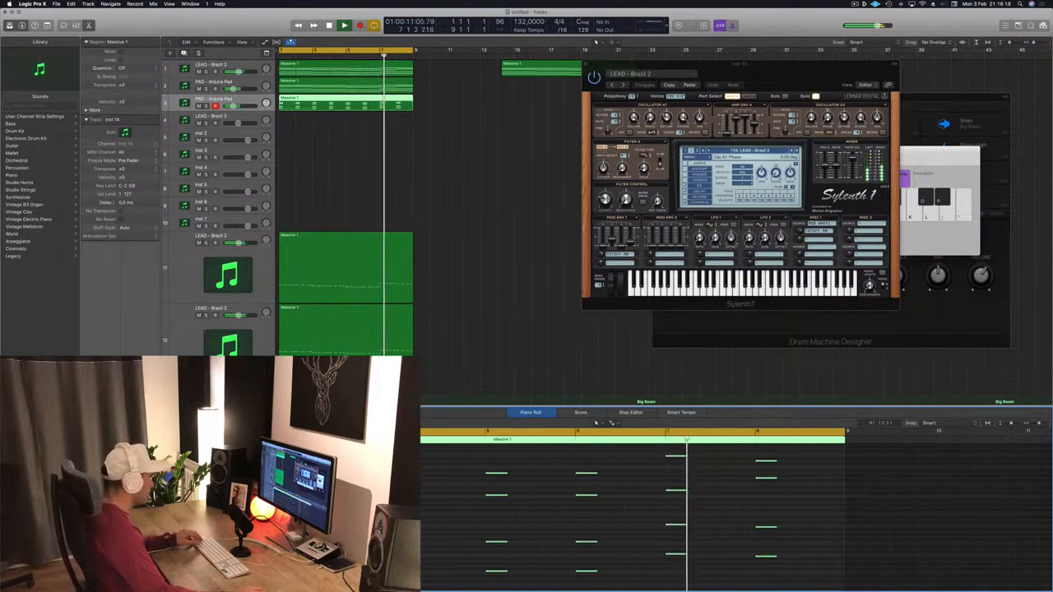
scroll(470, 548, left, 4)
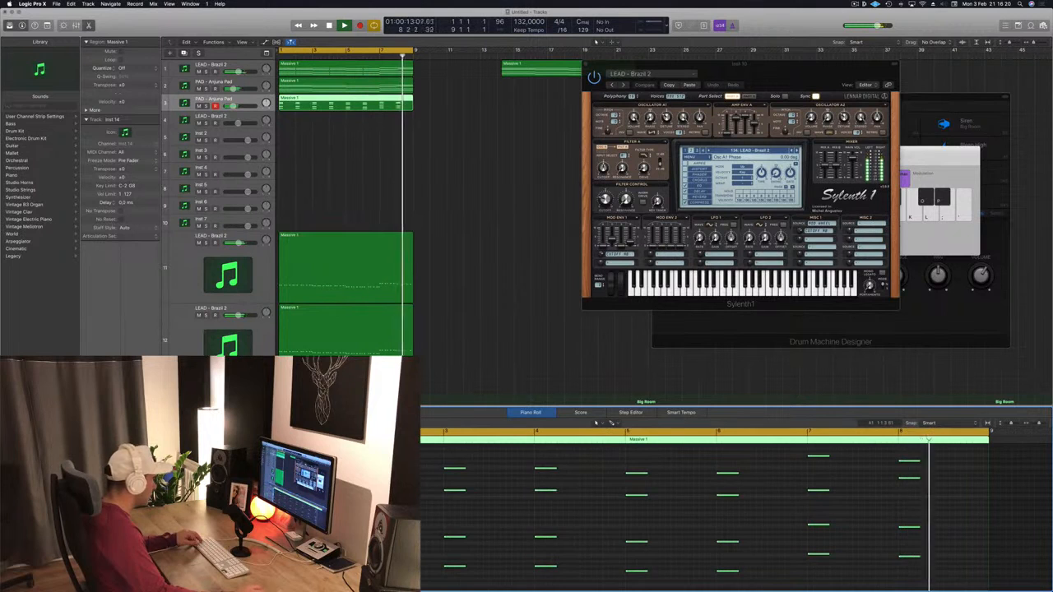
drag(277, 532, 344, 532)
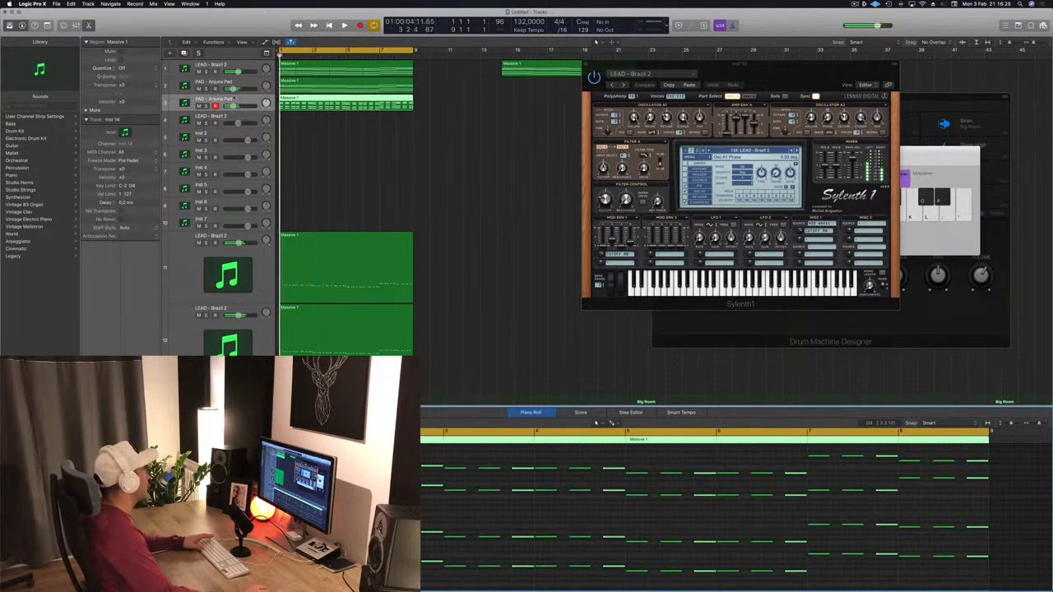
- Open the new third track's Sylenth1 and play the arrangement
click(238, 104)
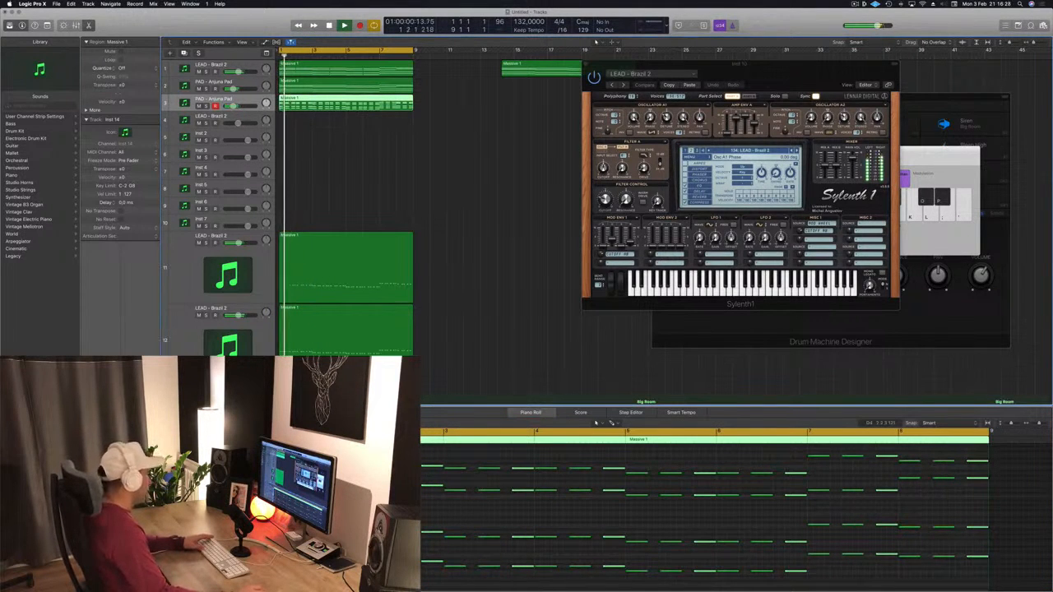
double_click(185, 103)
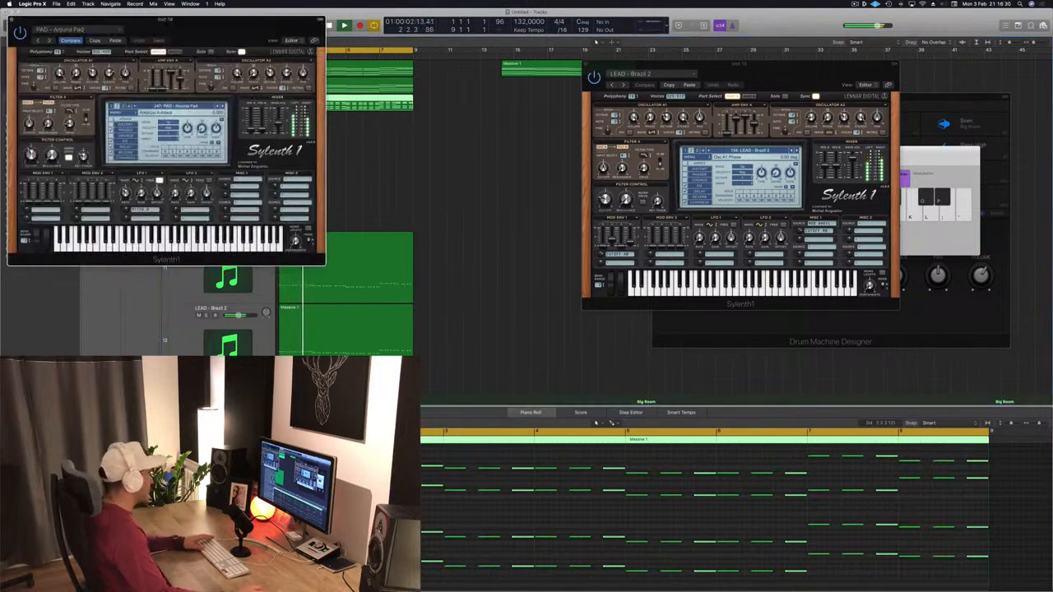
drag(265, 25, 748, 133)
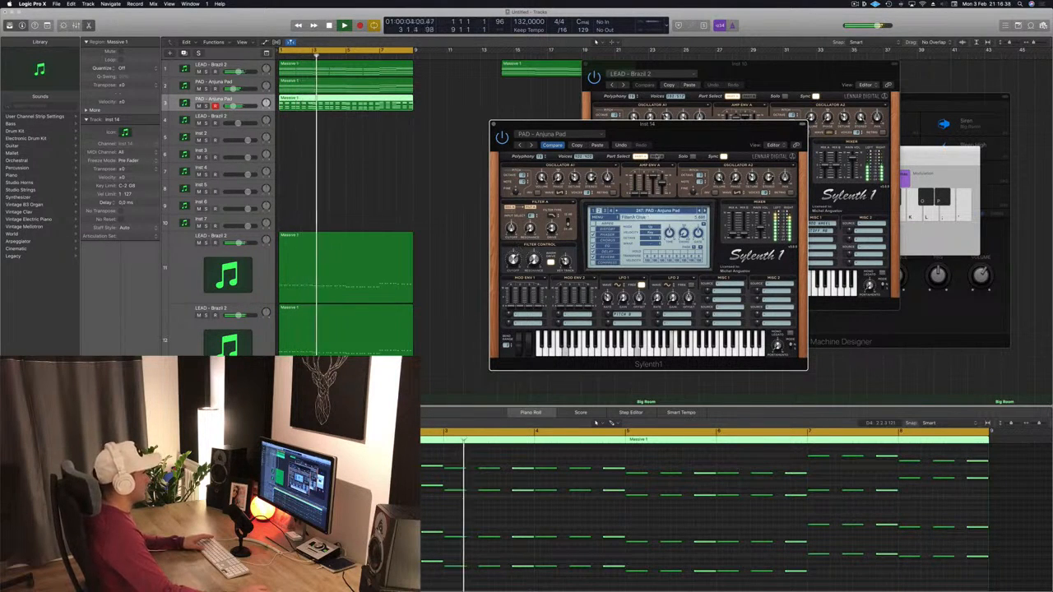
drag(682, 143, 592, 127)
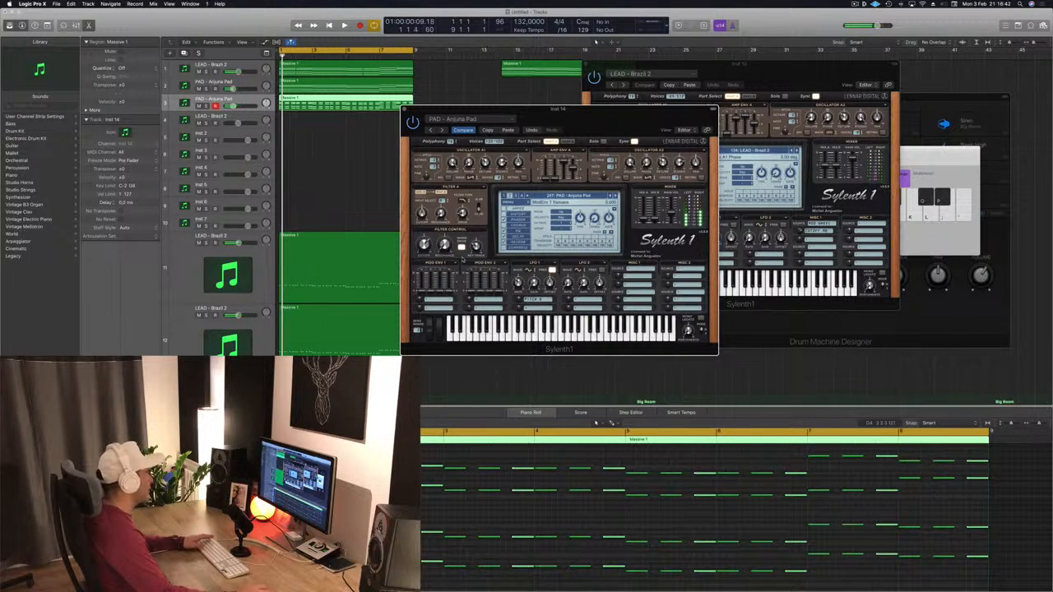
key(space)
- Load the LEAD - Basic Super Saw preset on the new track and step through presets to LEAD - Central Park
click(568, 195)
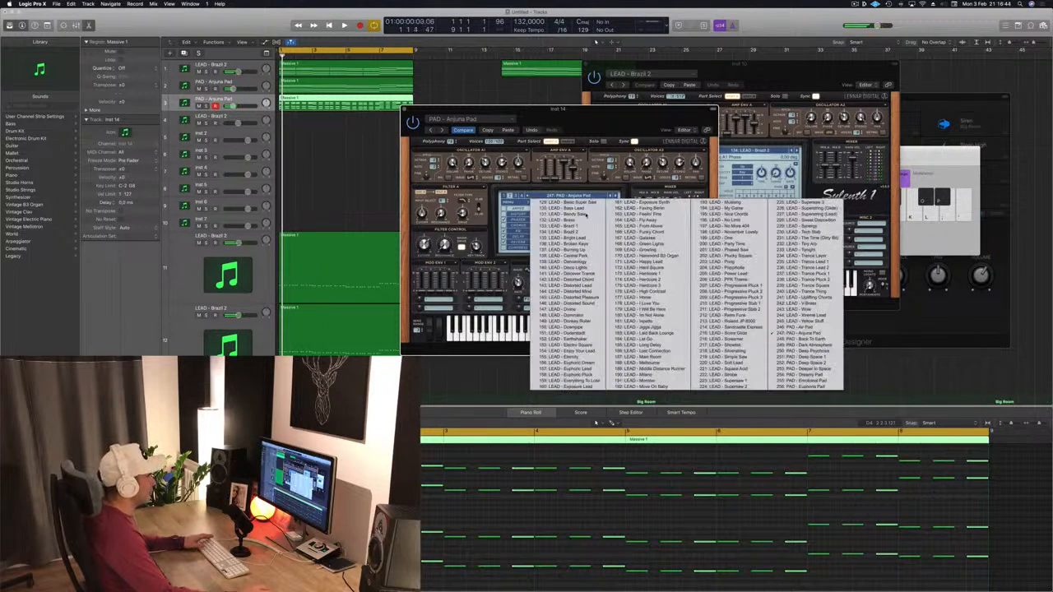
click(568, 202)
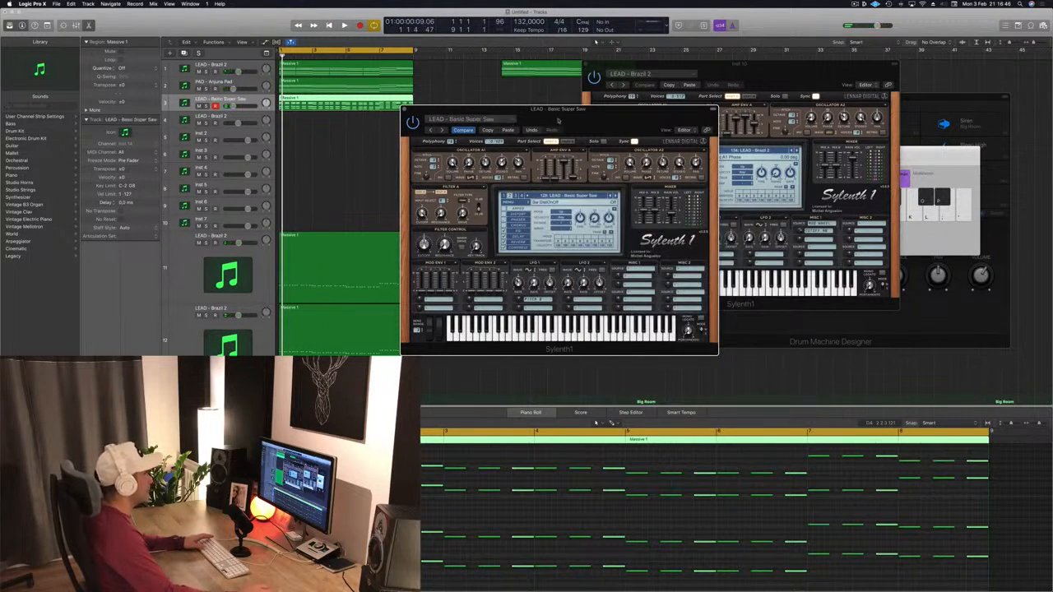
key(space)
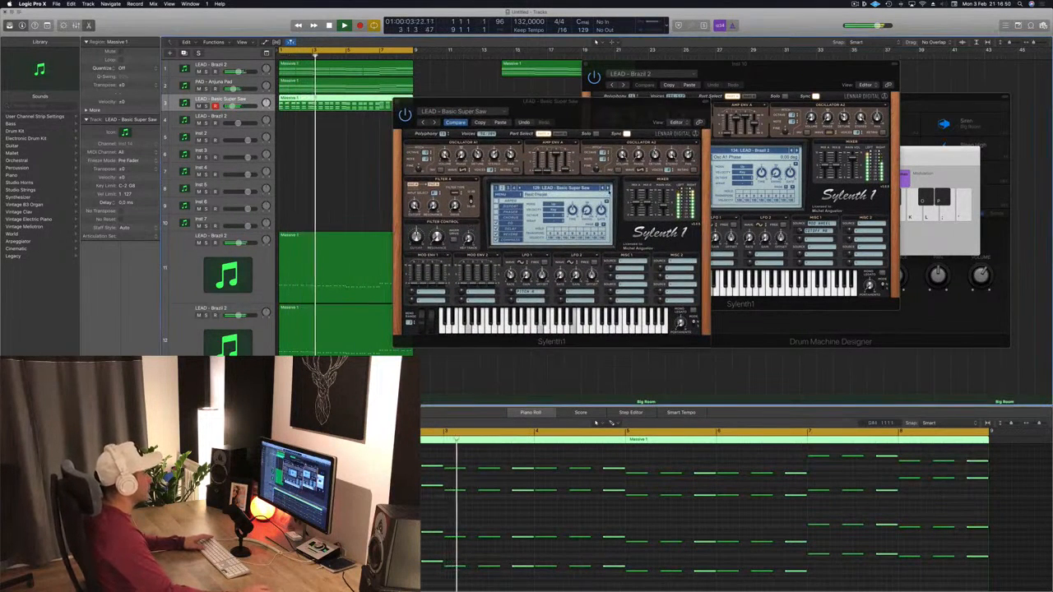
key(Return)
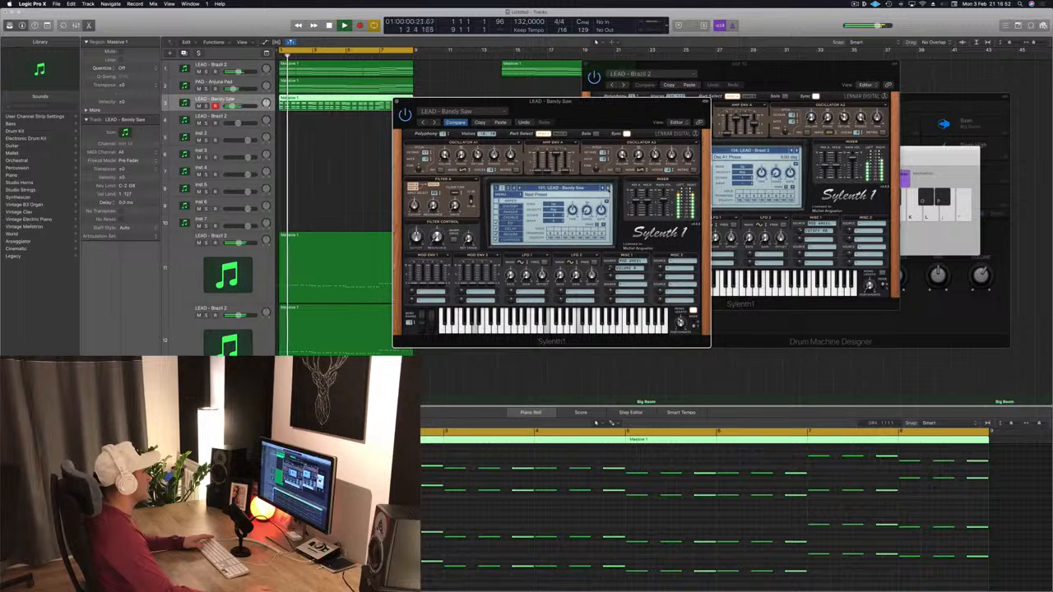
key(Return)
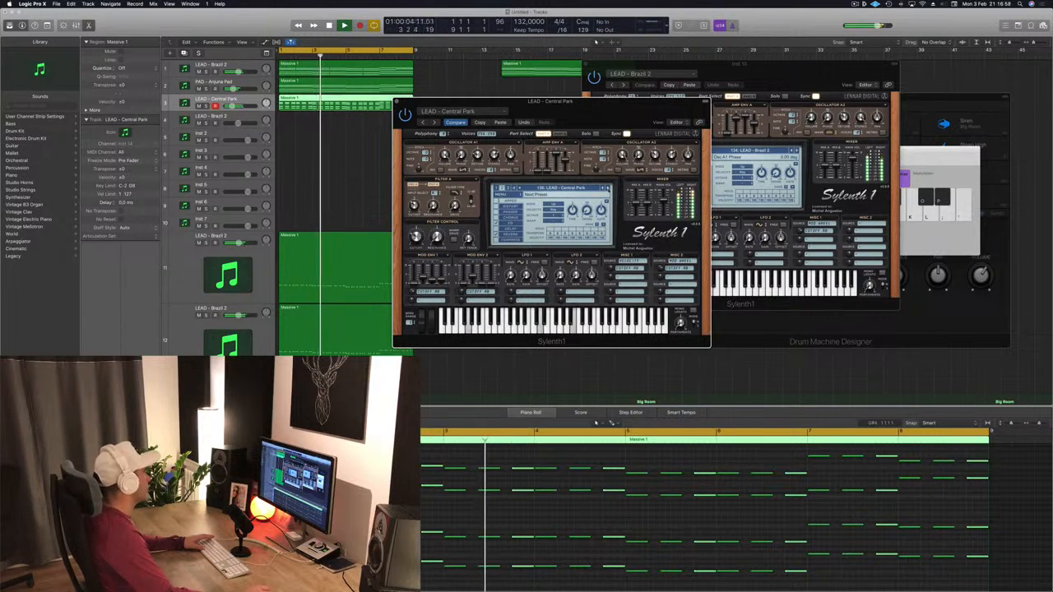
- Step ahead through the next presets to LEAD - Danceology while playing
click(230, 103)
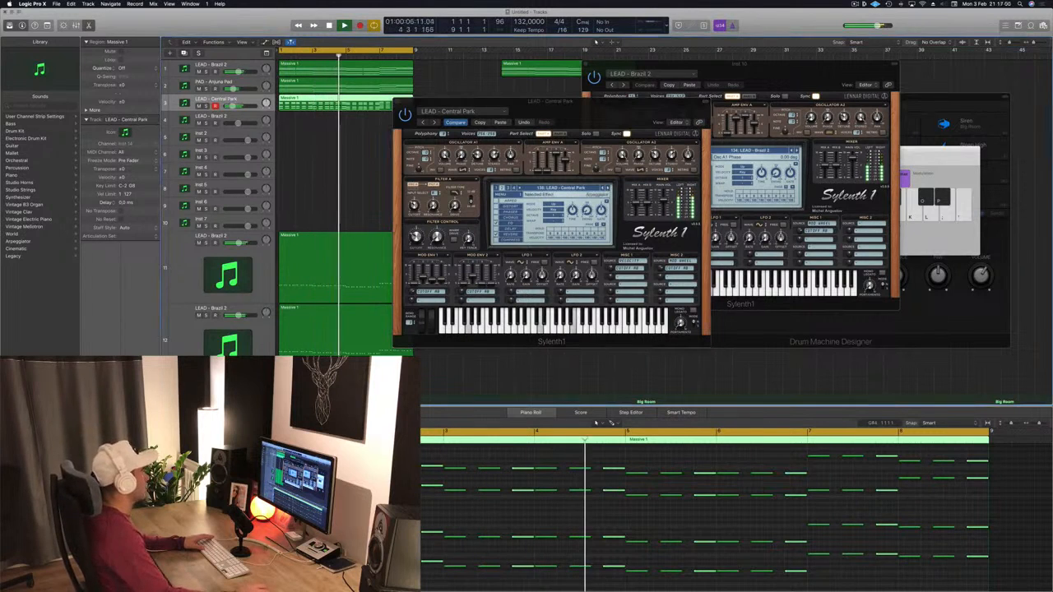
click(608, 188)
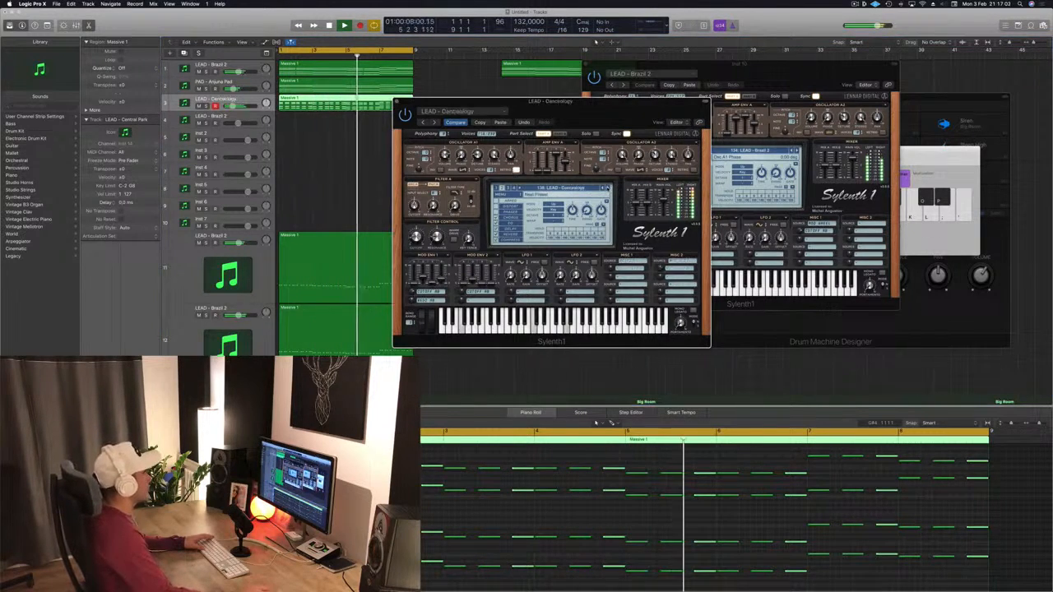
click(608, 189)
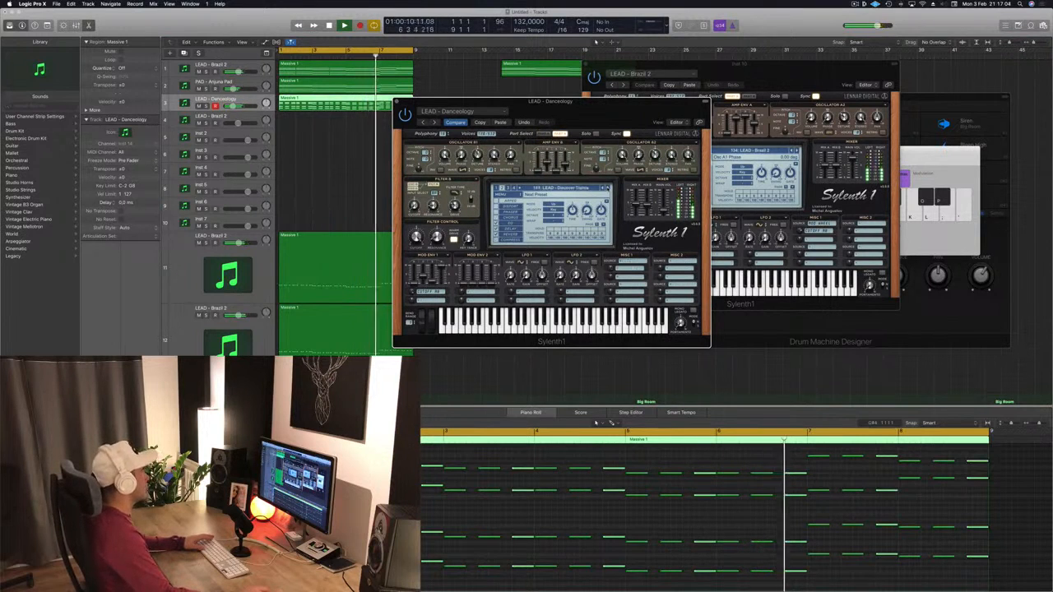
- Select the third lead track and step through Sylenth1 presets from LEAD - Discover Trance to LEAD - Distorted Sound
click(230, 103)
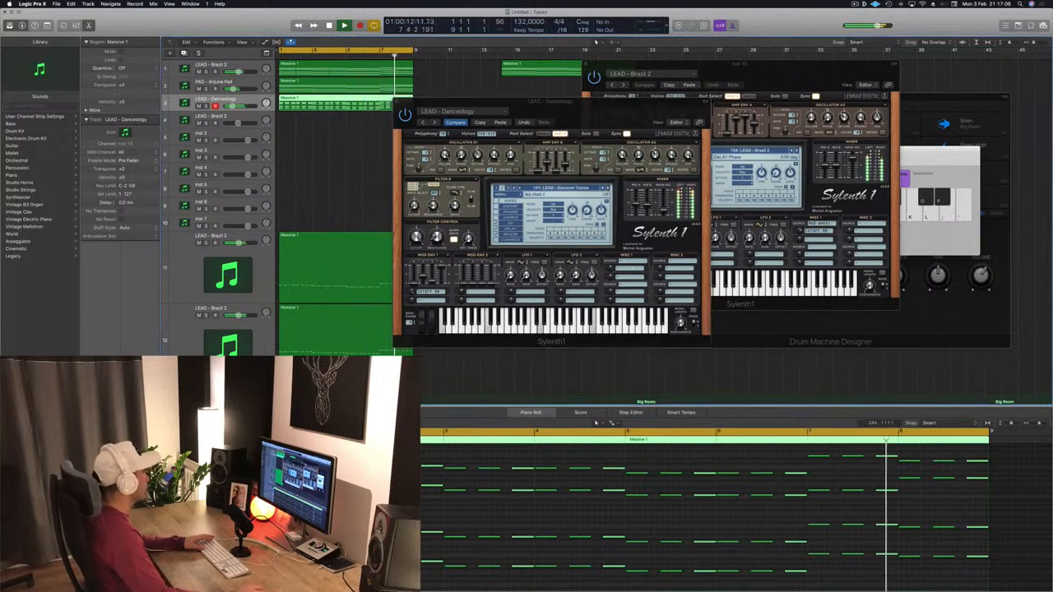
click(608, 189)
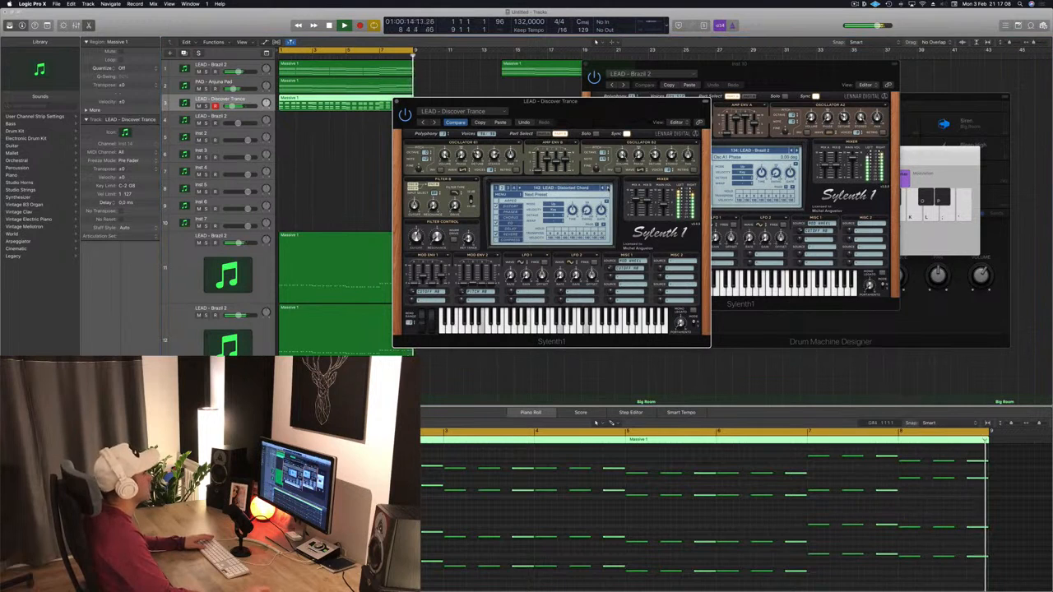
click(608, 189)
click(608, 190)
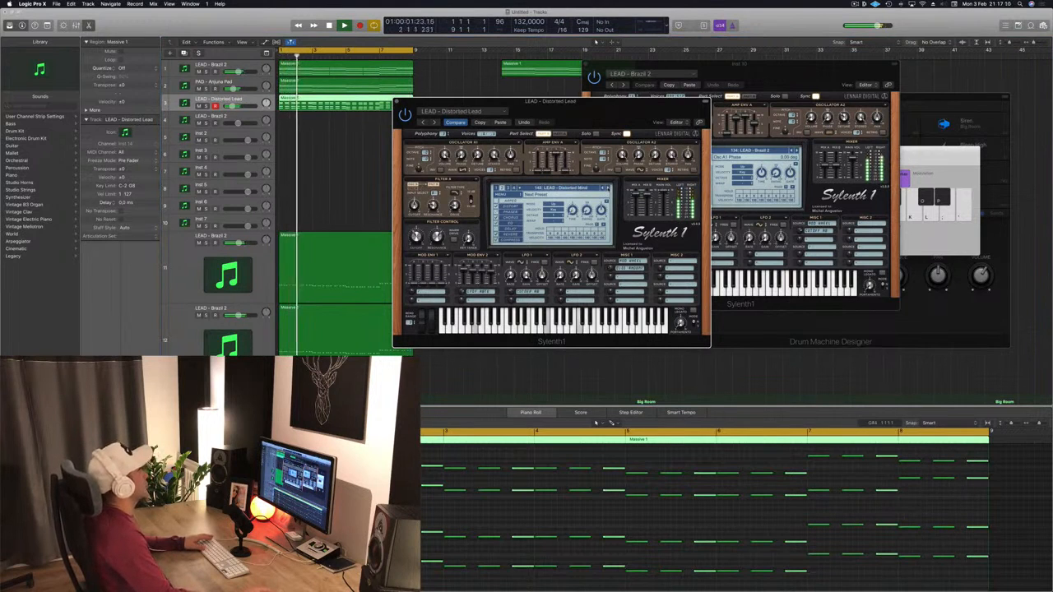
click(608, 189)
click(608, 189)
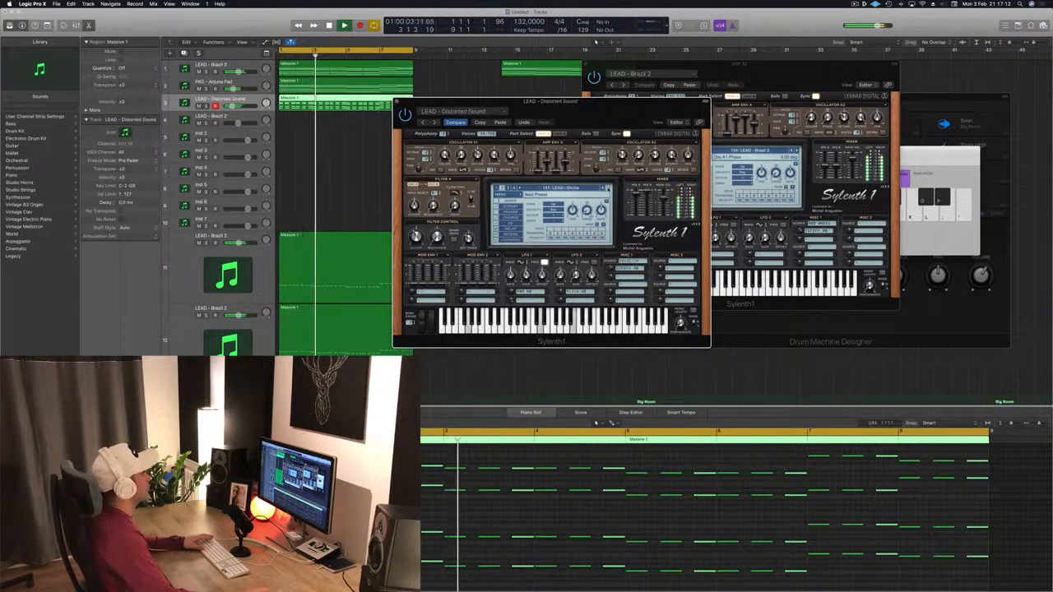
click(608, 189)
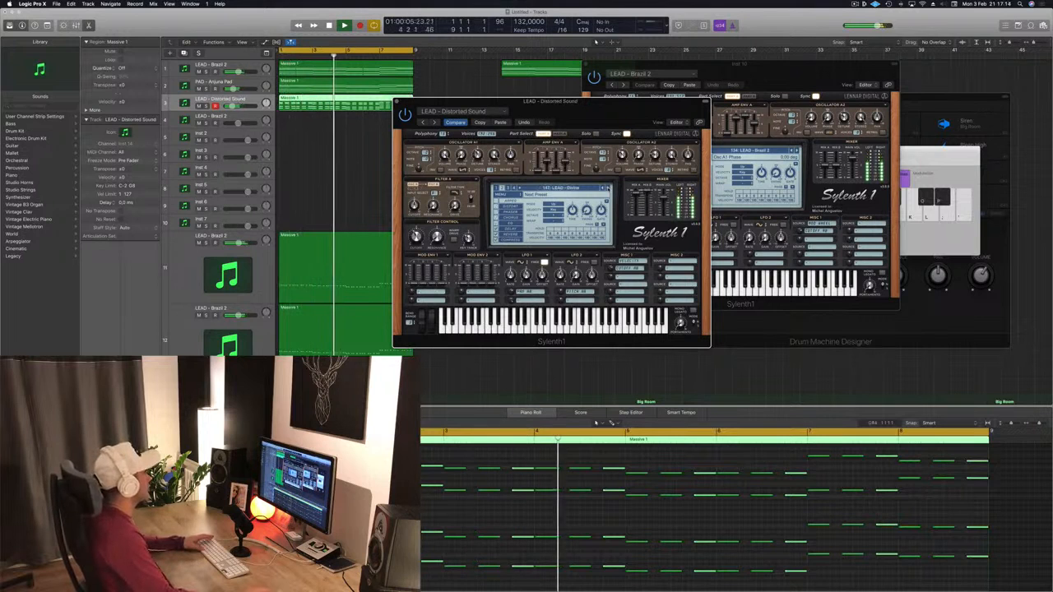
- Restart playback from the beginning and keep stepping through presets from LEAD - Divine to LEAD - Eternity
key(Return)
click(234, 99)
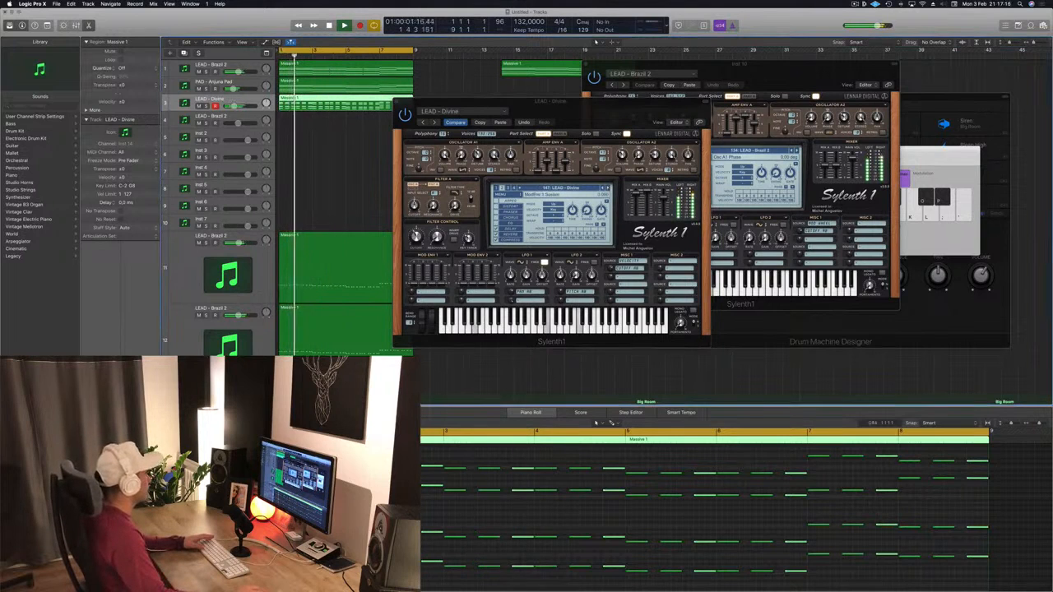
click(608, 189)
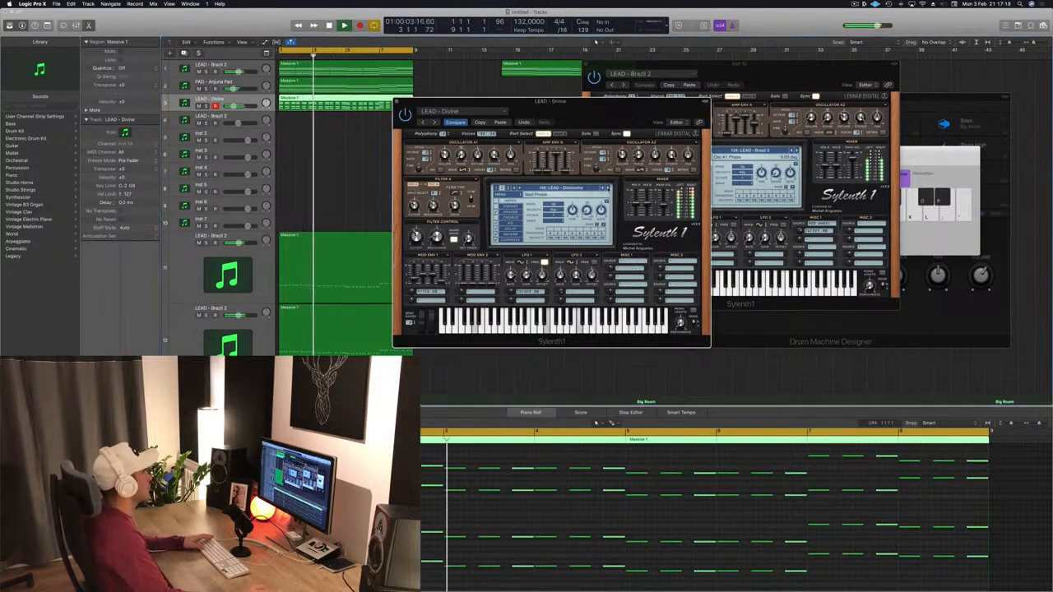
click(608, 189)
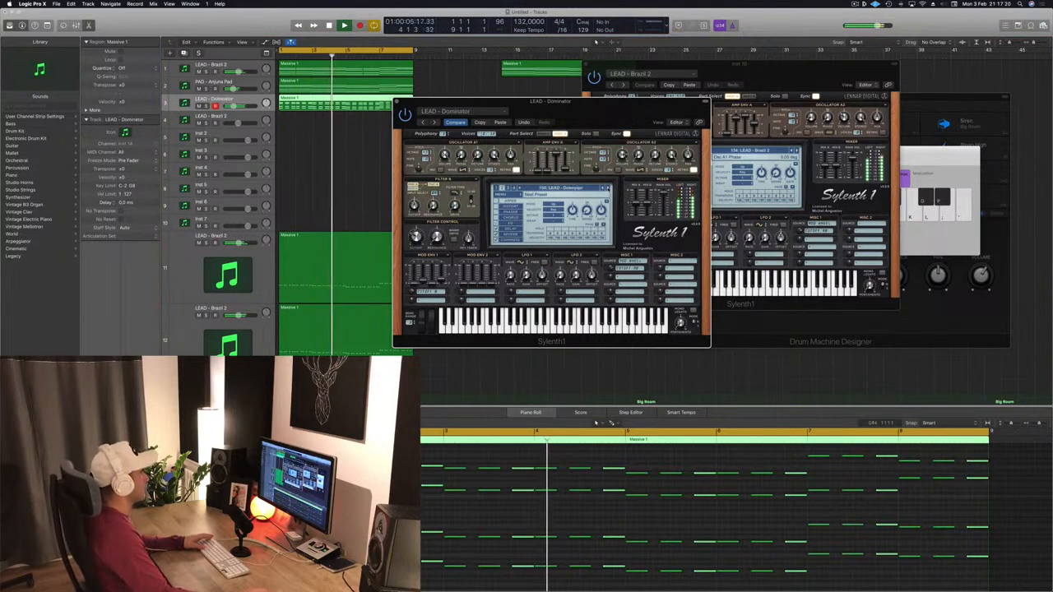
click(608, 189)
click(608, 189)
click(608, 189)
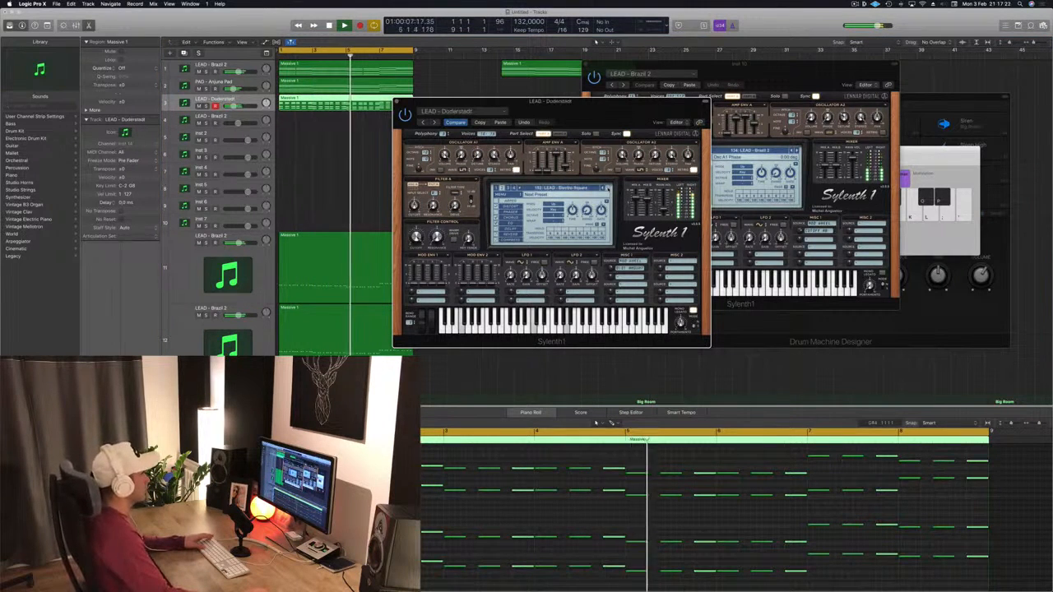
click(608, 189)
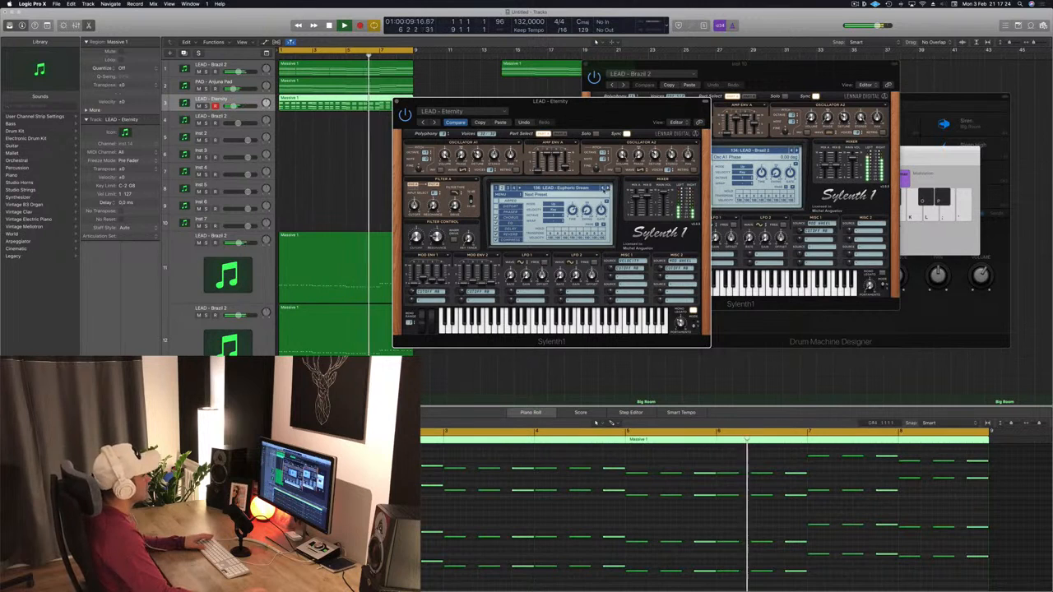
- Move the Sylenth1 window aside and continue stepping through presets until LEAD - From Above is loaded
click(603, 189)
drag(616, 132, 571, 130)
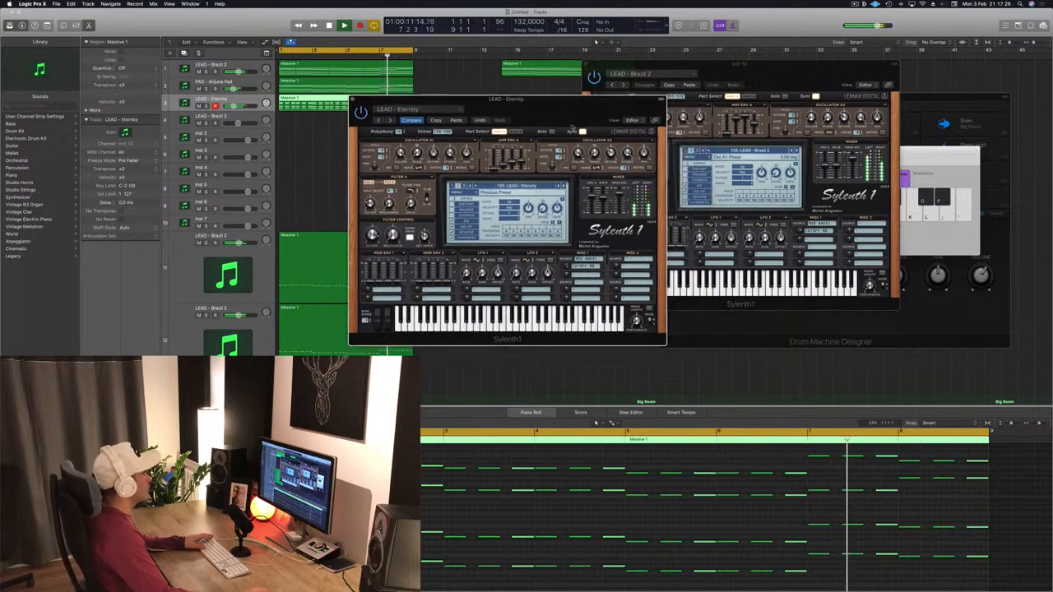
click(563, 187)
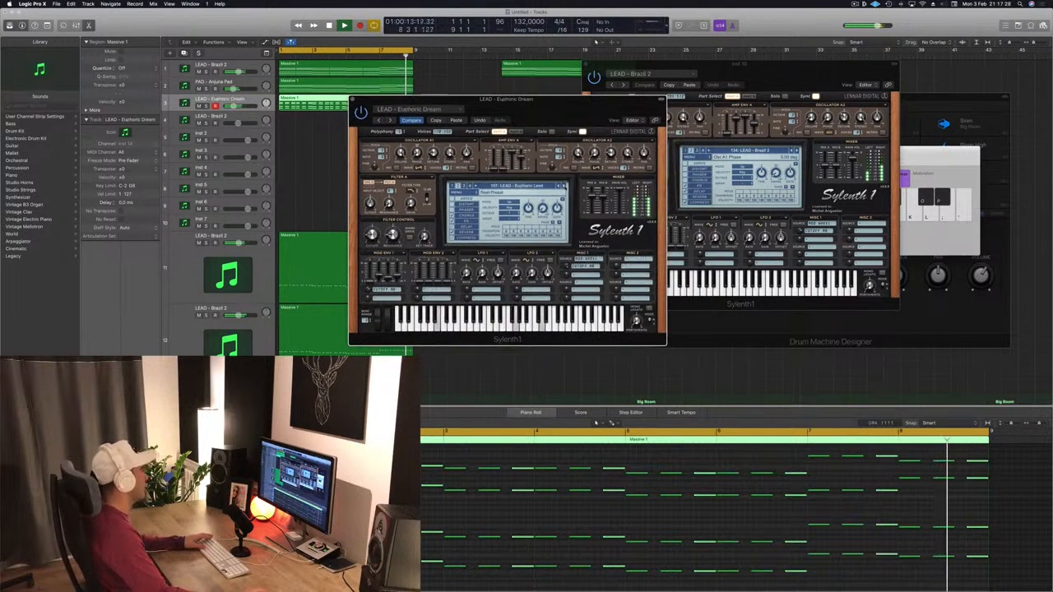
click(564, 187)
click(563, 186)
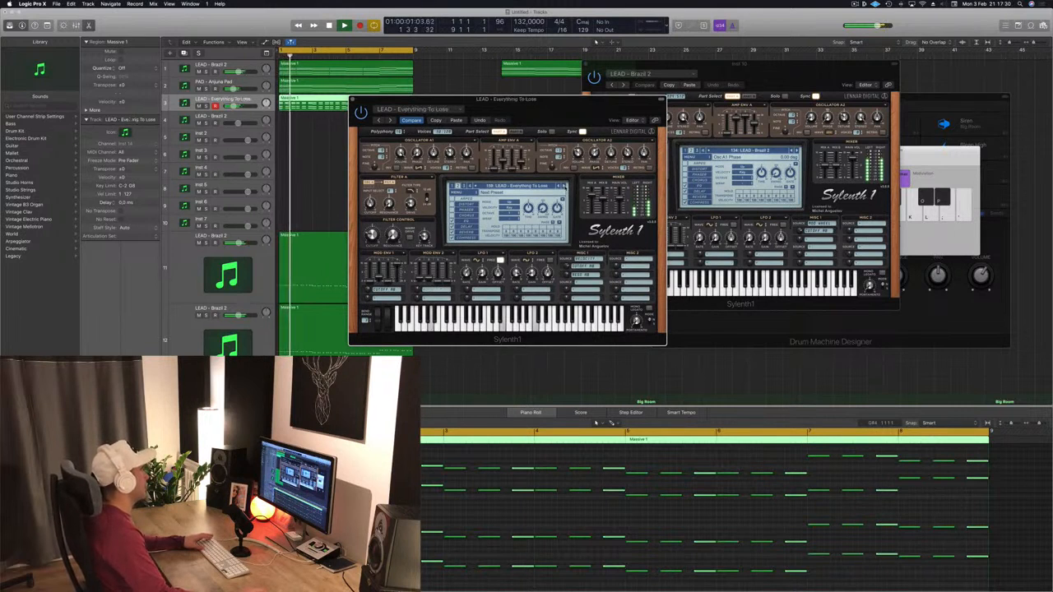
click(563, 186)
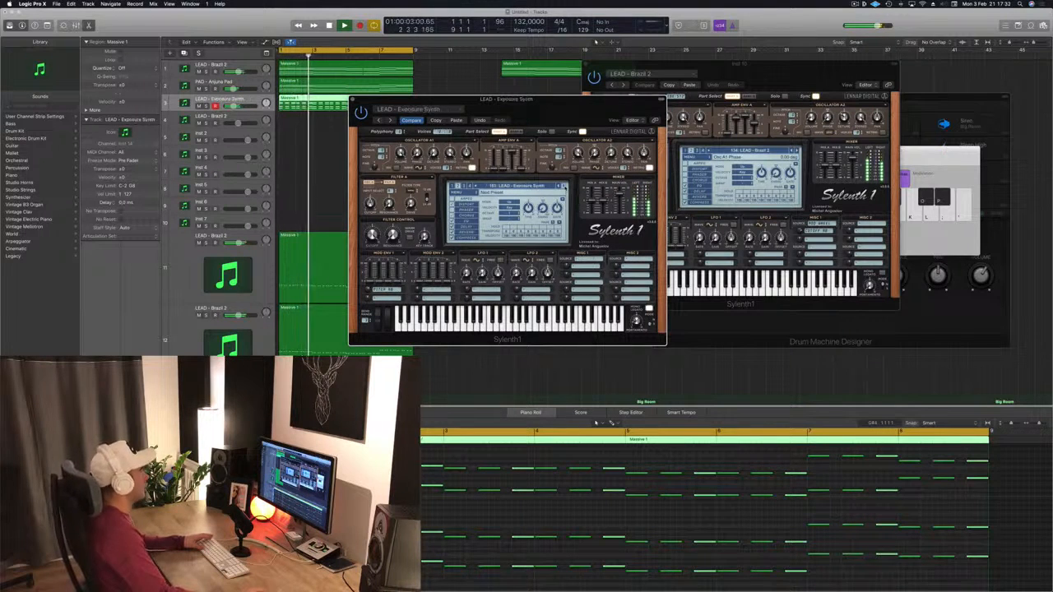
click(564, 187)
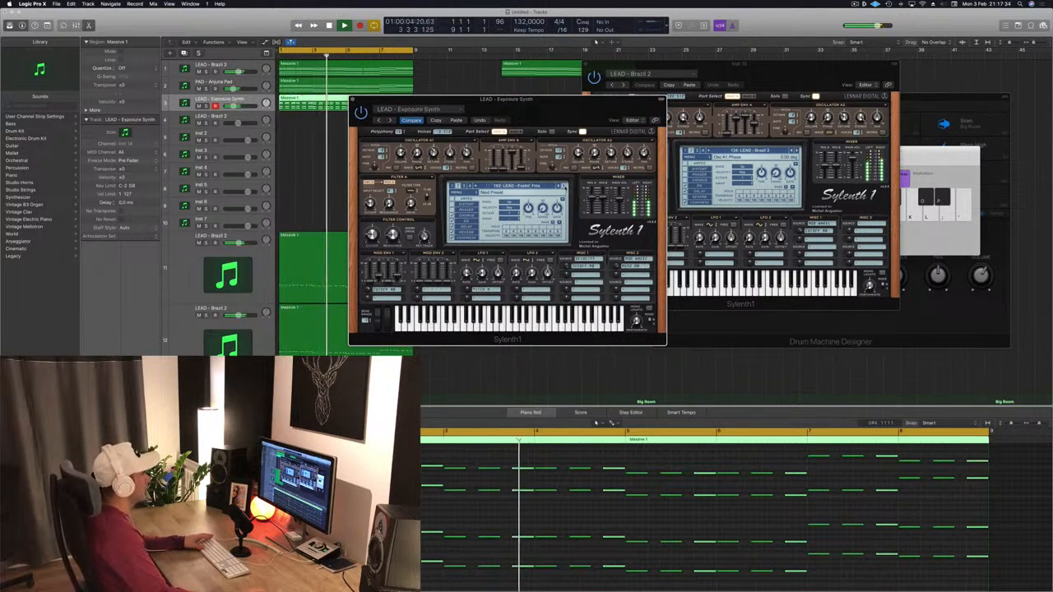
click(564, 187)
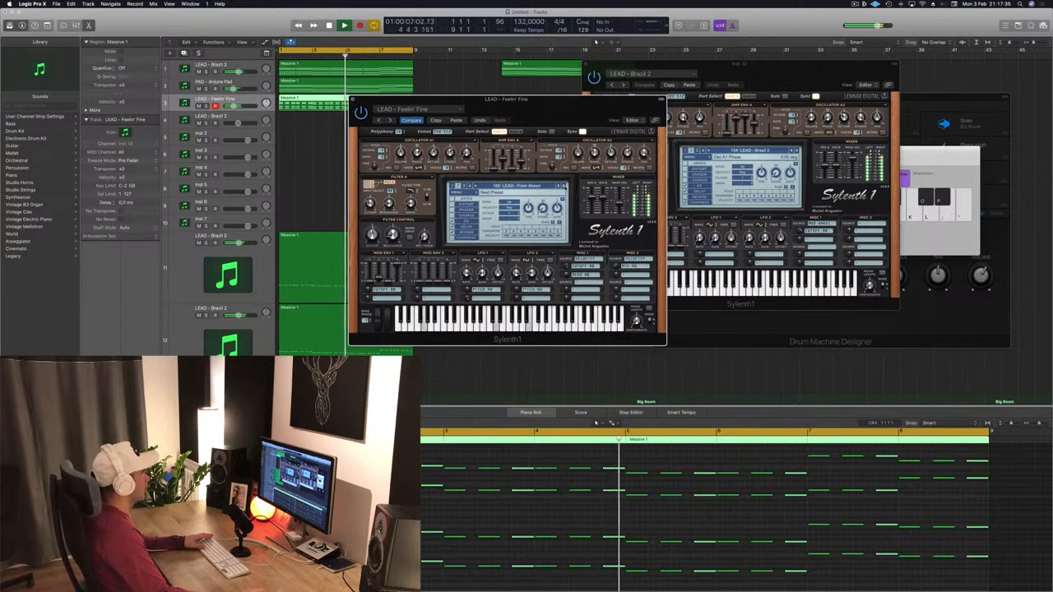
- Keep the LEAD - From Above preset and close the Sylenth1 plugin window
click(543, 375)
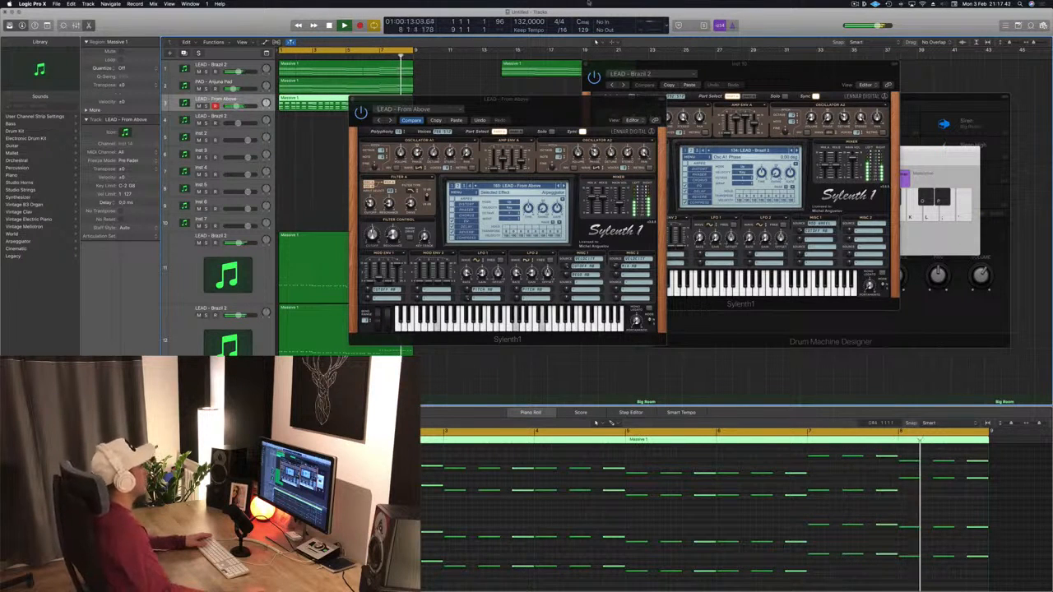
drag(393, 104, 363, 100)
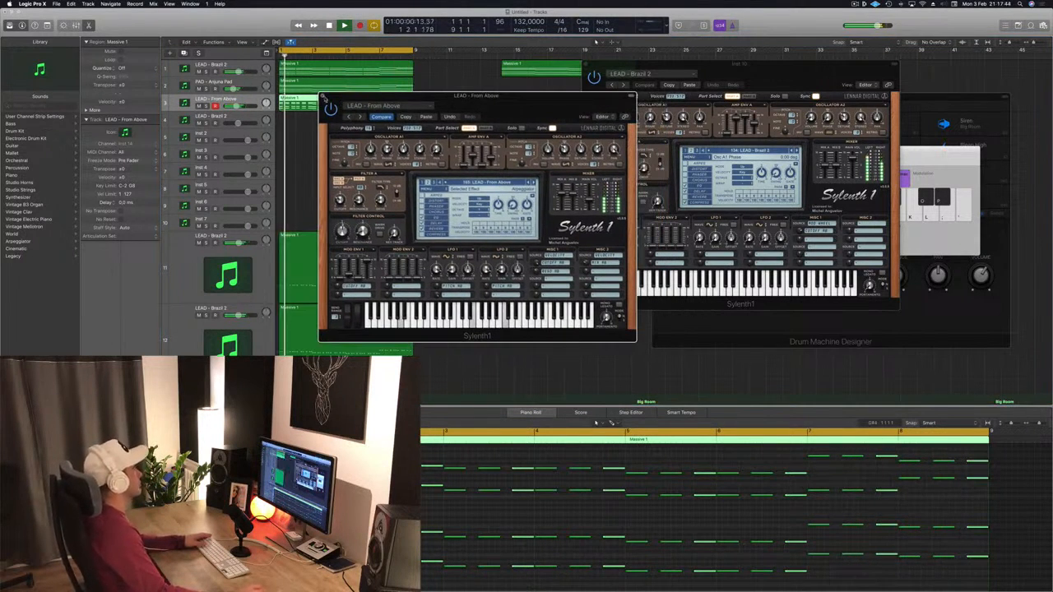
click(326, 98)
click(427, 156)
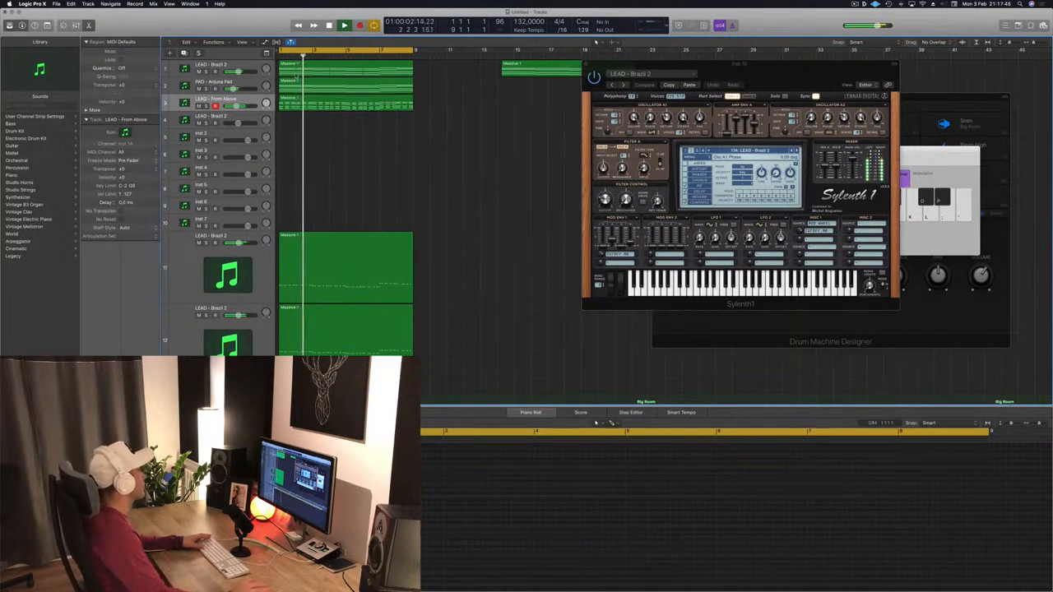
- Toggle solo on the top lead and pad tracks and adjust the third lead track's volume
key(s)
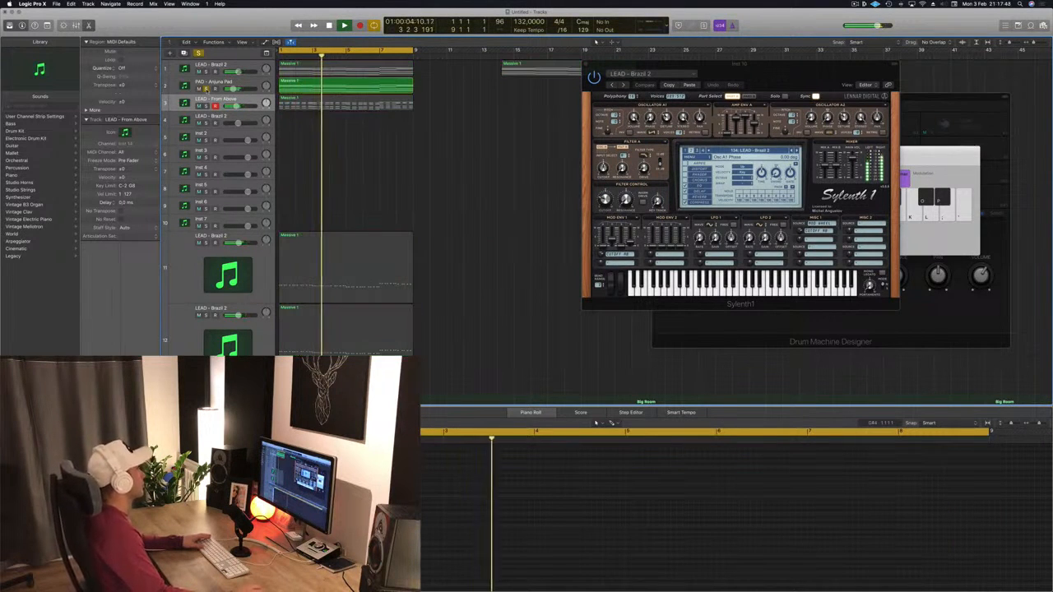
click(205, 88)
click(206, 71)
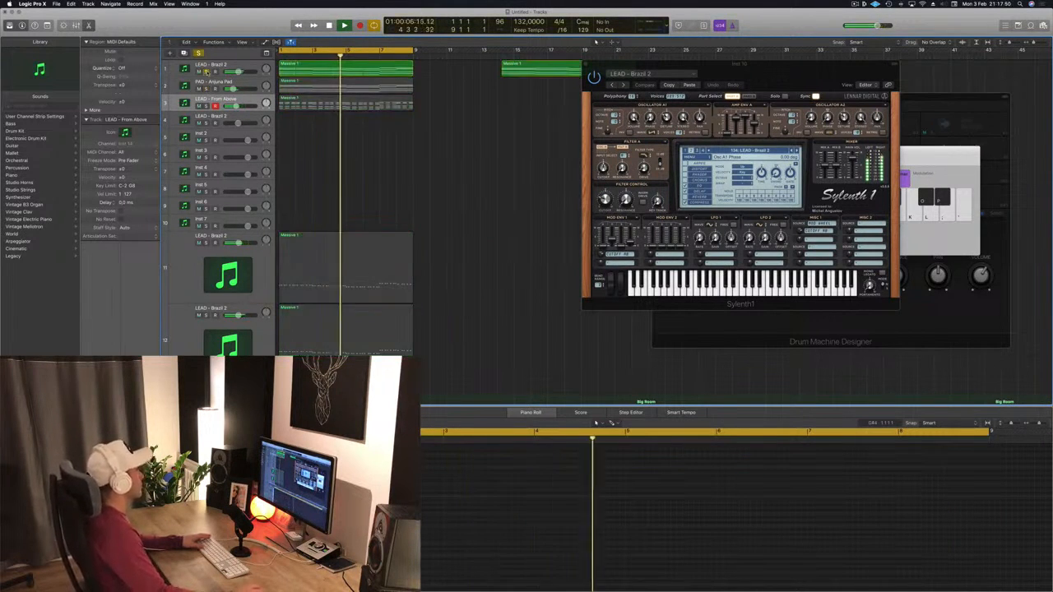
click(236, 108)
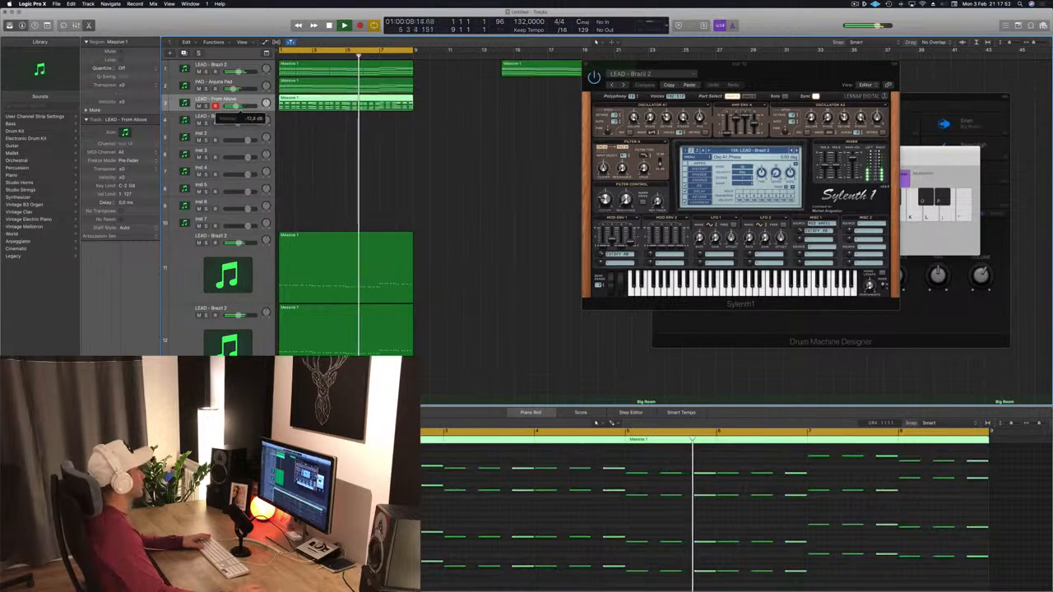
- Stop playback and move a Kick 1 region from the Kick track down onto the Snare 3 track
scroll(528, 183, down, 5)
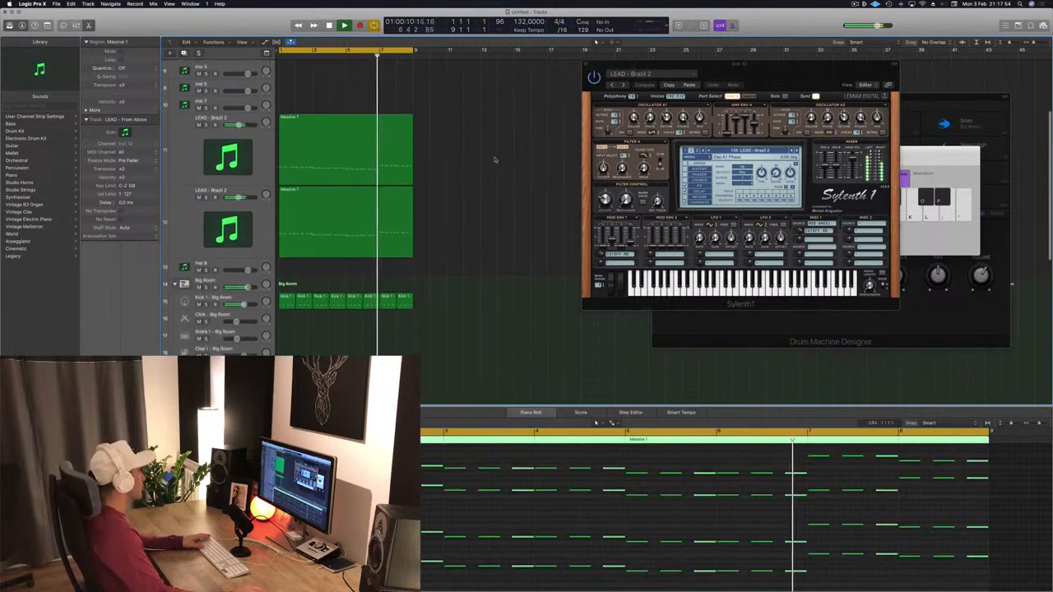
scroll(528, 183, down, 2)
key(space)
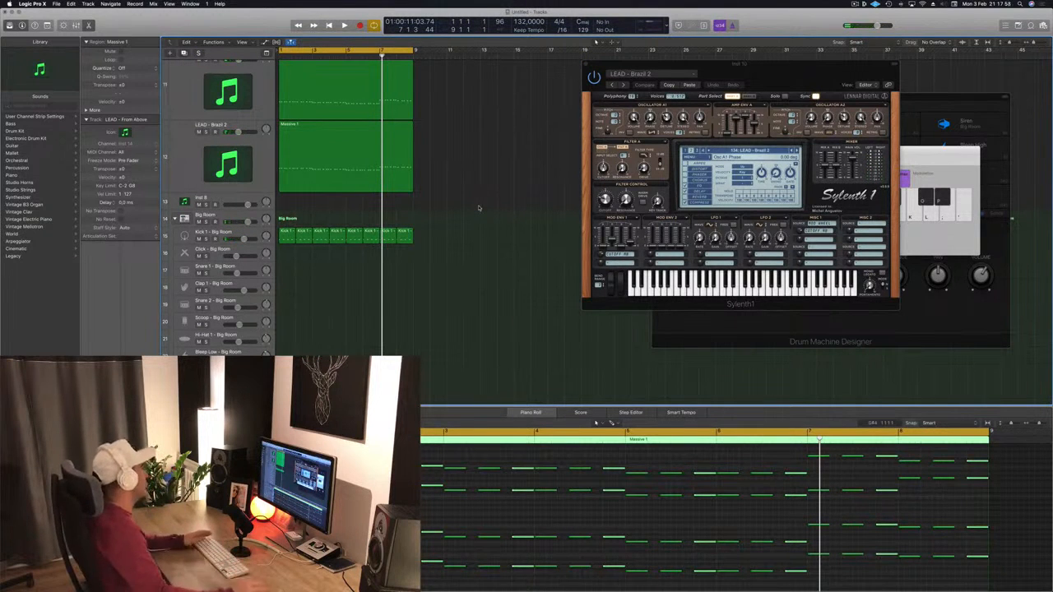
click(491, 293)
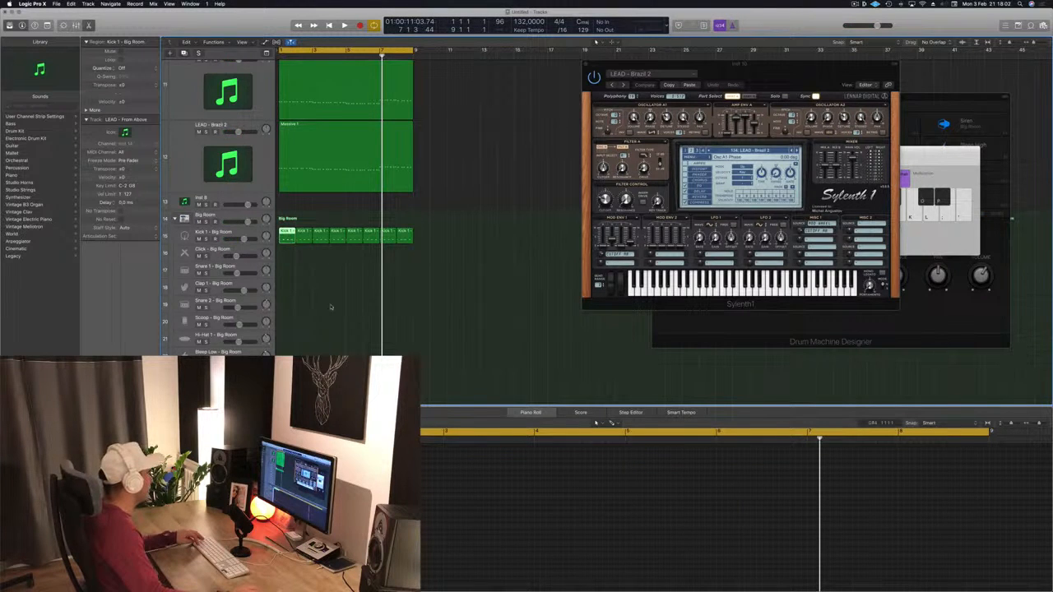
scroll(331, 307, down, 3)
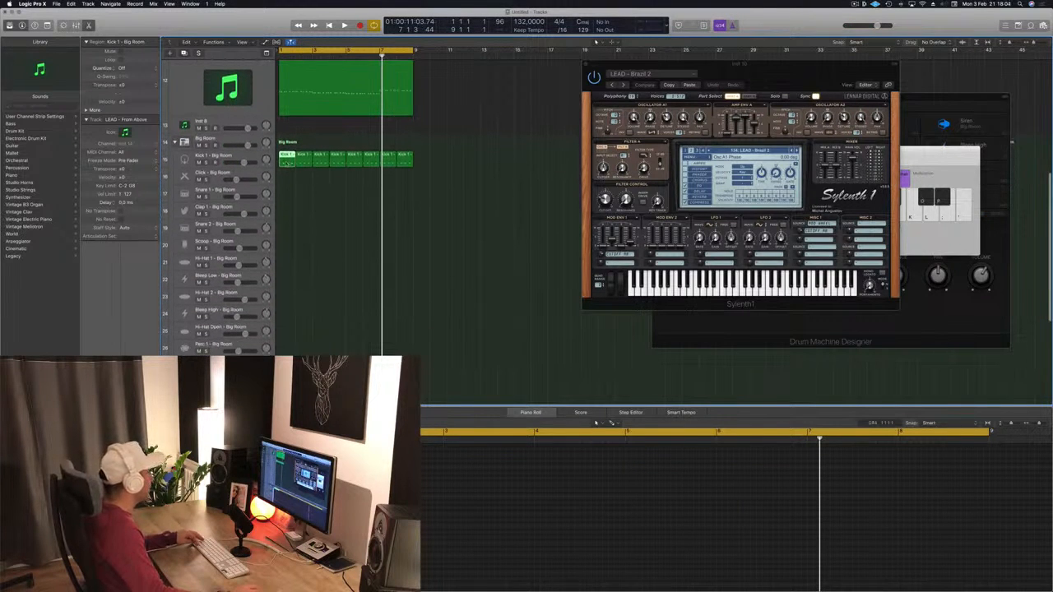
drag(288, 163, 283, 309)
click(317, 502)
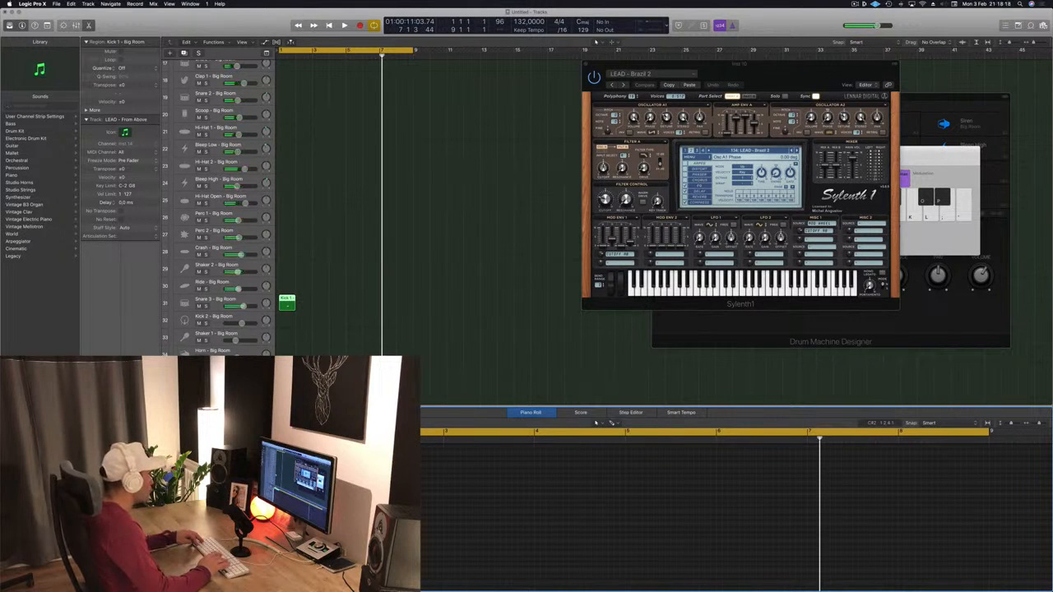
key(Return)
key(space)
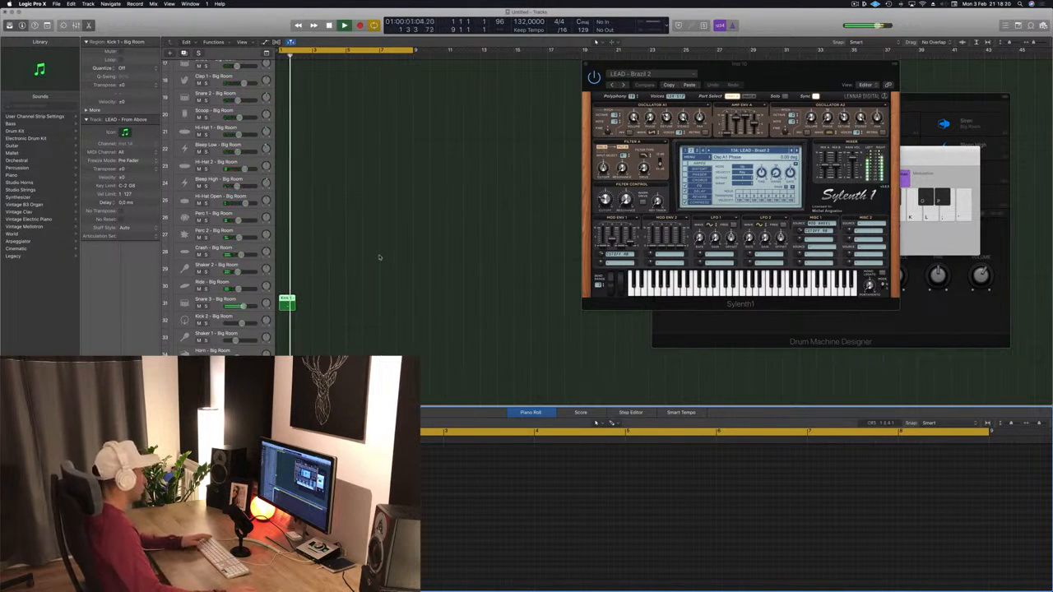
key(space)
- Repeat the Kick 1 region across the first eight bars of the Snare 3 track
drag(288, 302, 356, 307)
shift+click(287, 305)
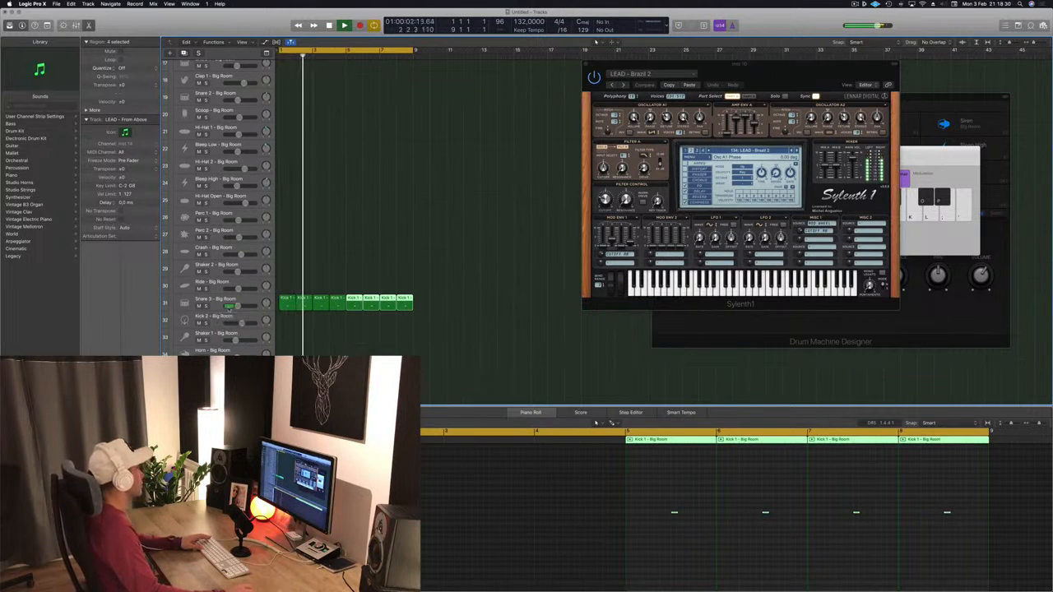
scroll(234, 307, up, 10)
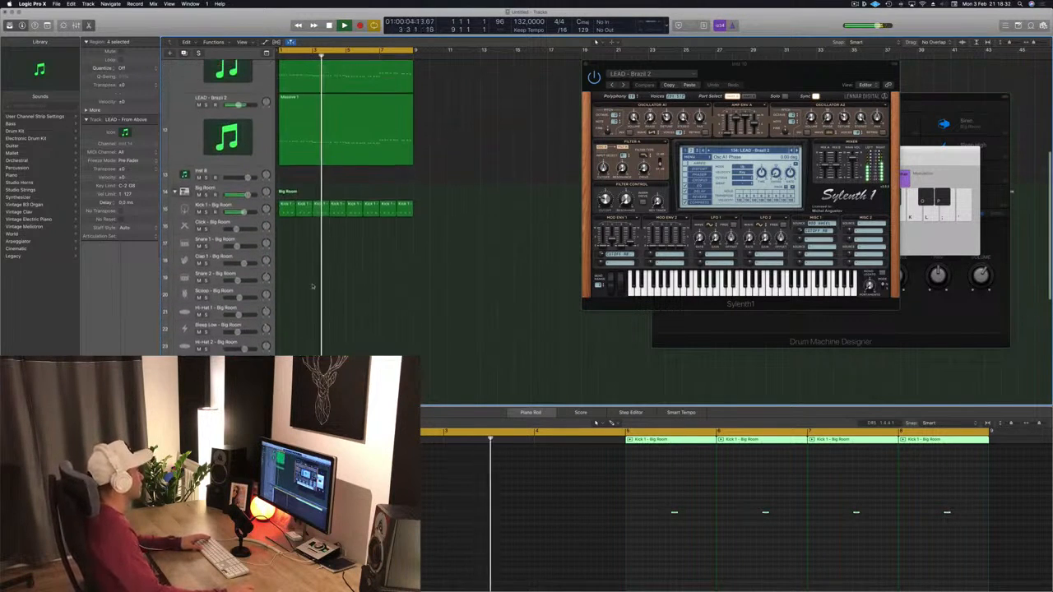
key(space)
- Copy a Kick 1 region onto the Hi-Hat 1 track and lengthen it to span eight bars
click(286, 221)
drag(284, 254, 284, 329)
click(288, 510)
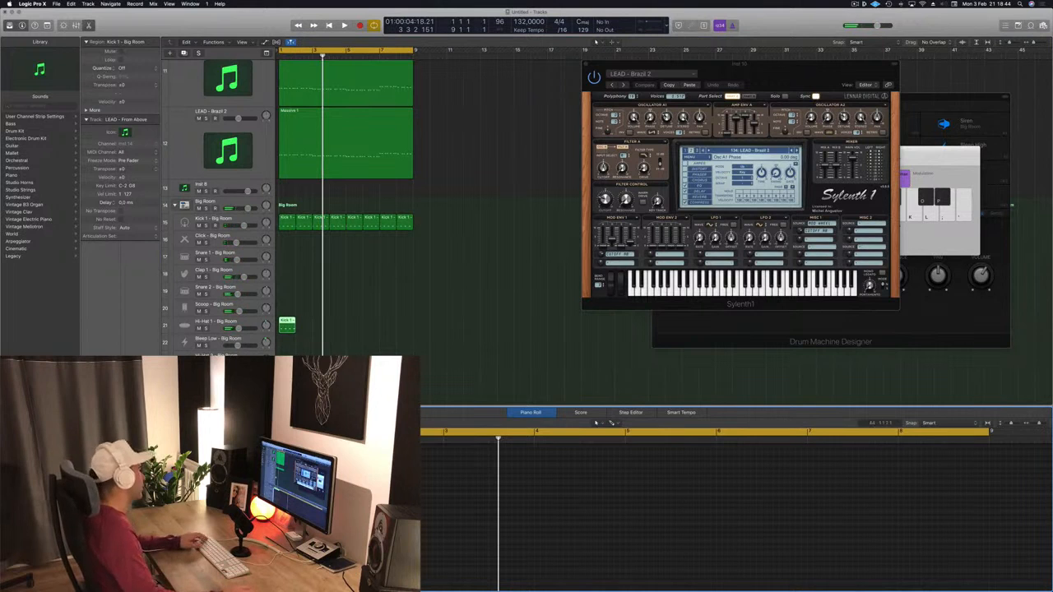
drag(294, 321, 407, 321)
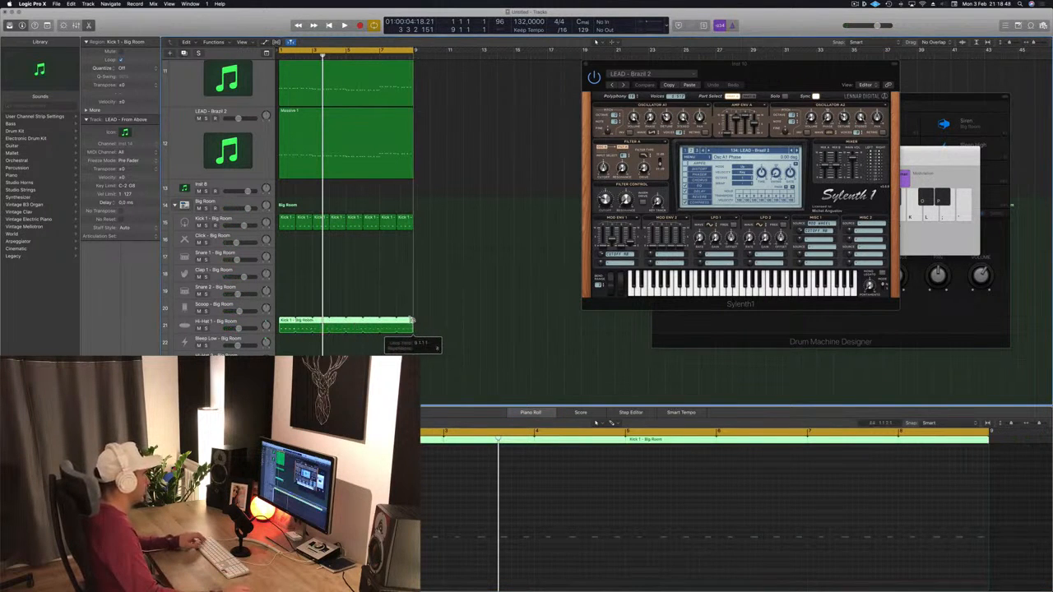
key(Return)
key(space)
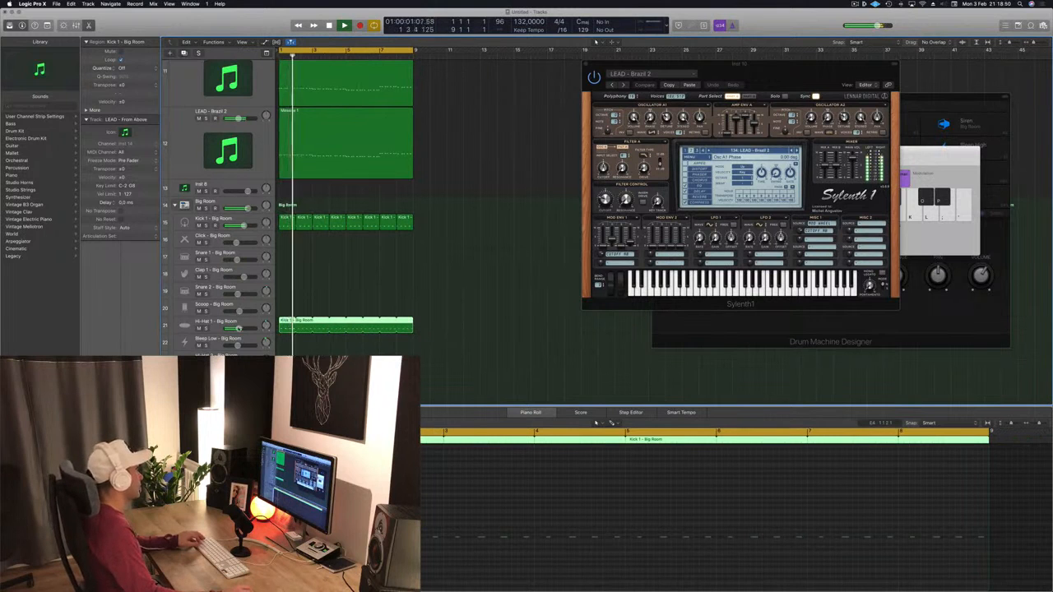
- Select the Hi-Hat 1 track and then the Snare 3 track to view their patches
click(237, 328)
scroll(238, 329, down, 10)
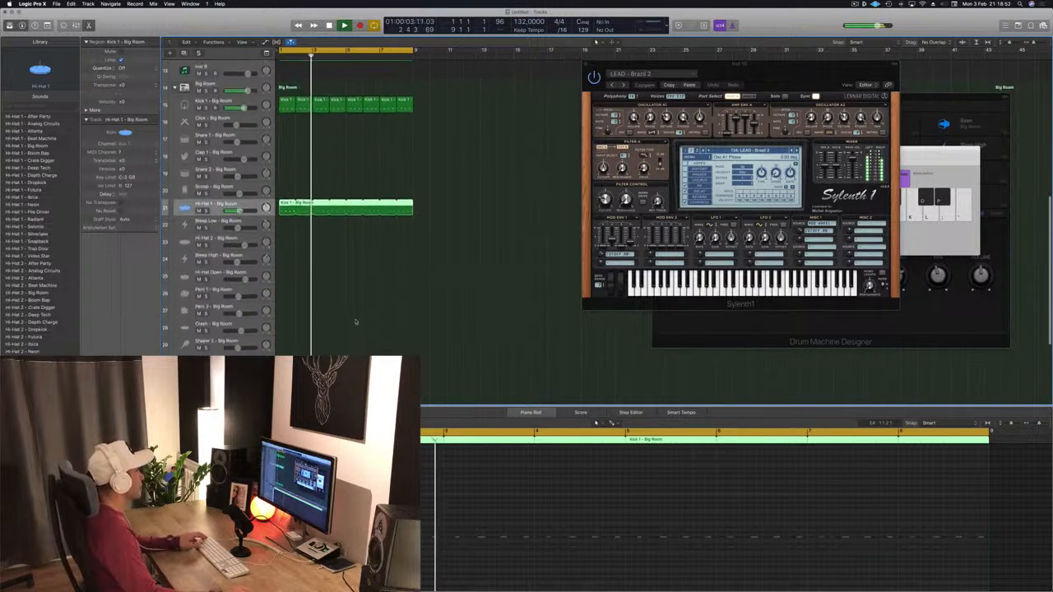
click(238, 296)
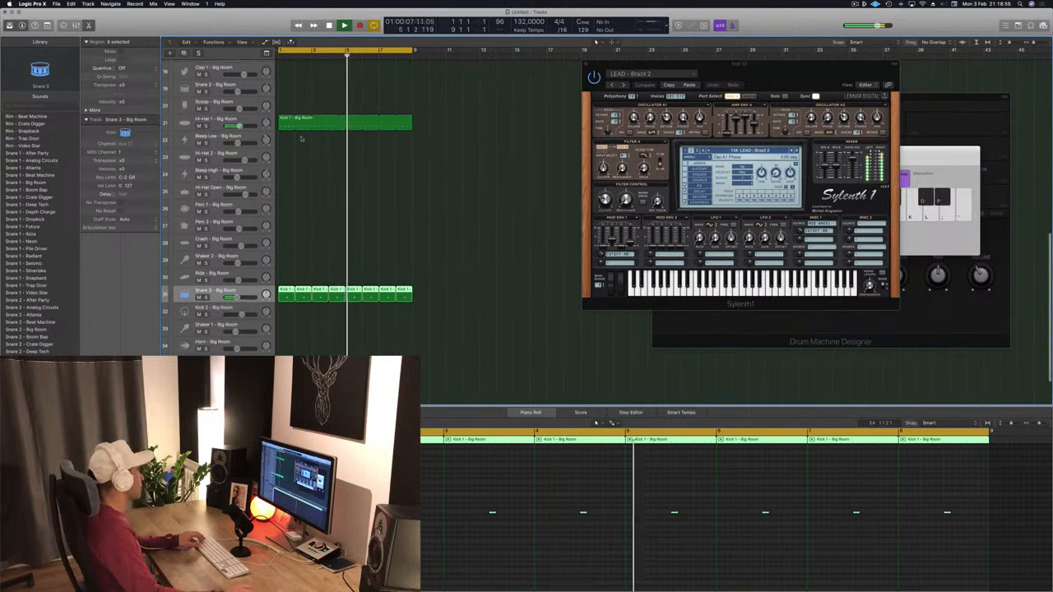
scroll(305, 256, up, 2)
scroll(305, 256, up, 4)
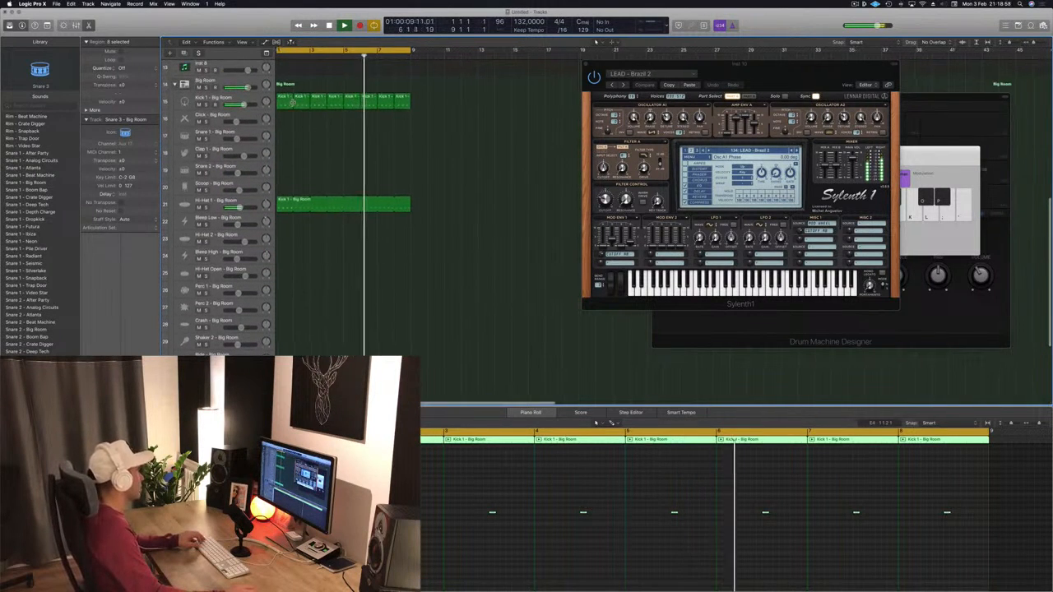
click(285, 102)
drag(285, 103, 290, 239)
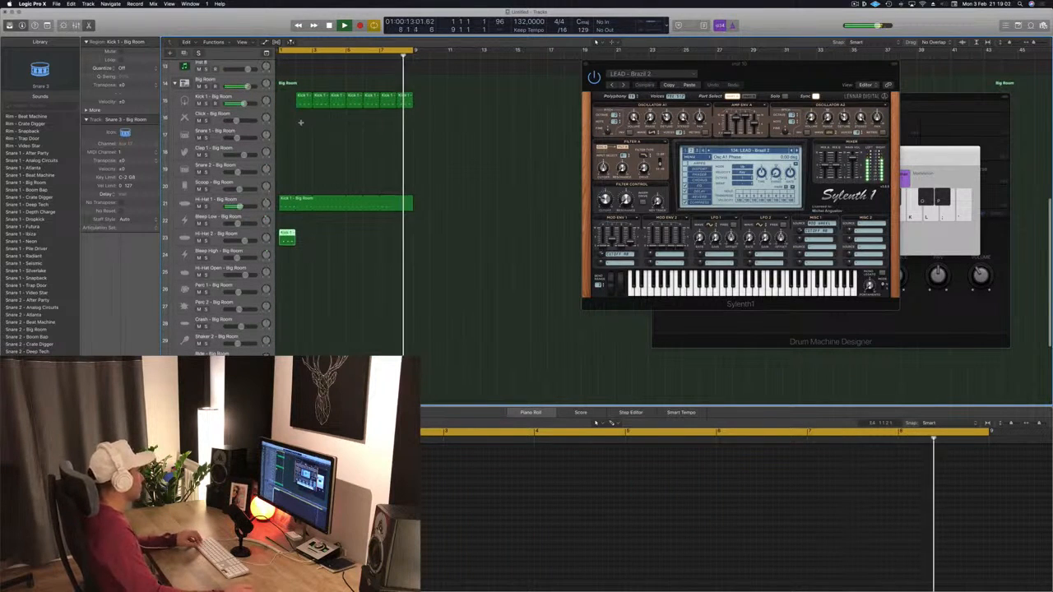
key(super+z)
- Copy a Kick 1 region from the Kick track down onto the Shaker 2 track
drag(285, 95, 285, 343)
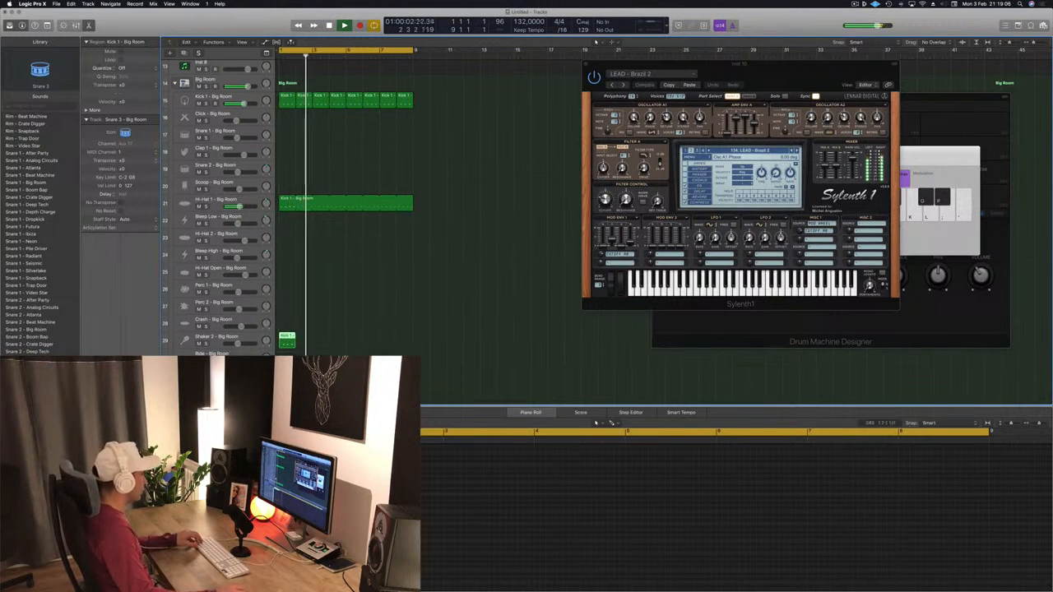
click(343, 501)
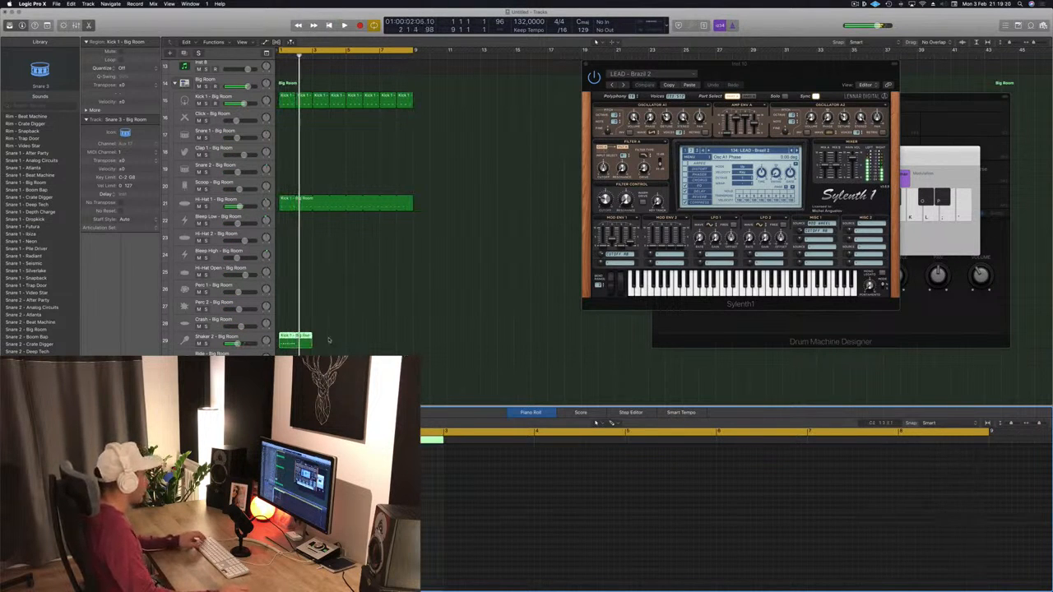
- Split the Shaker 2 region at the playhead, choosing to split its notes, and delete the selected part
key(super+t)
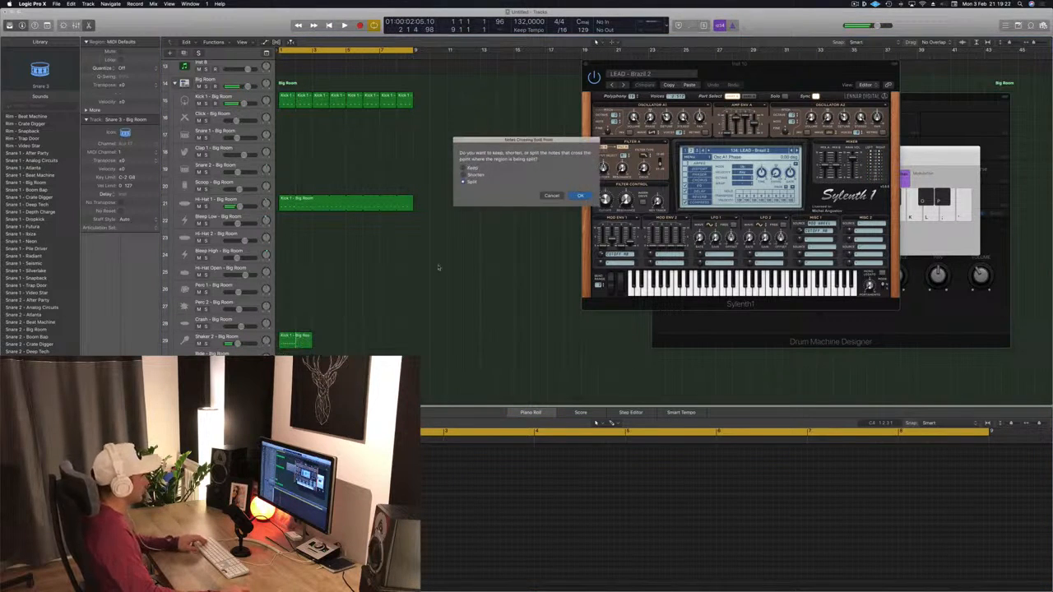
click(570, 198)
key(Delete)
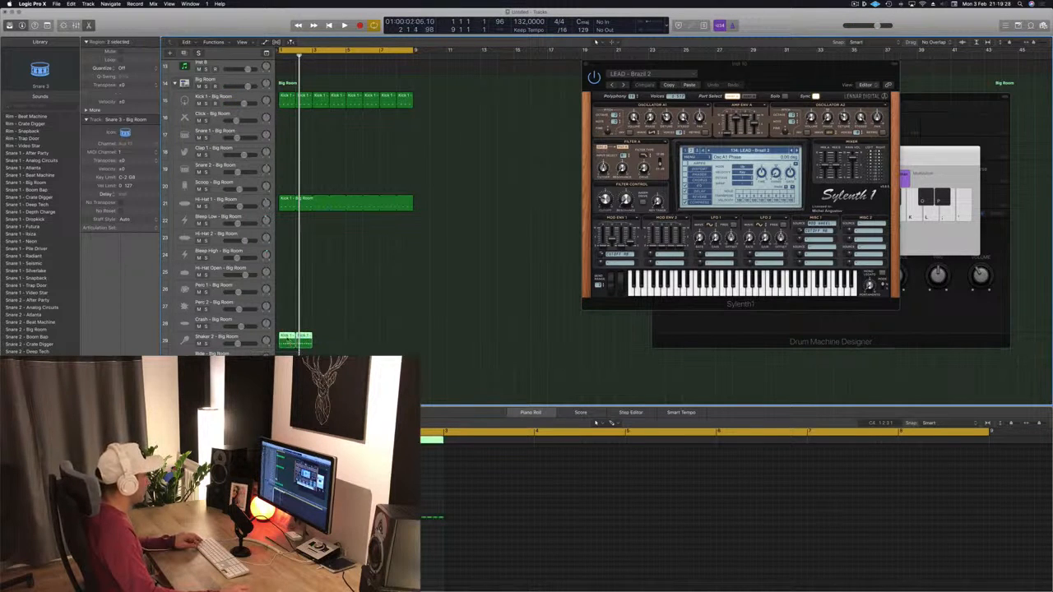
- Repeat the Shaker 2 Kick 1 regions across the first eight bars of the track
drag(323, 340, 324, 340)
drag(415, 339, 291, 336)
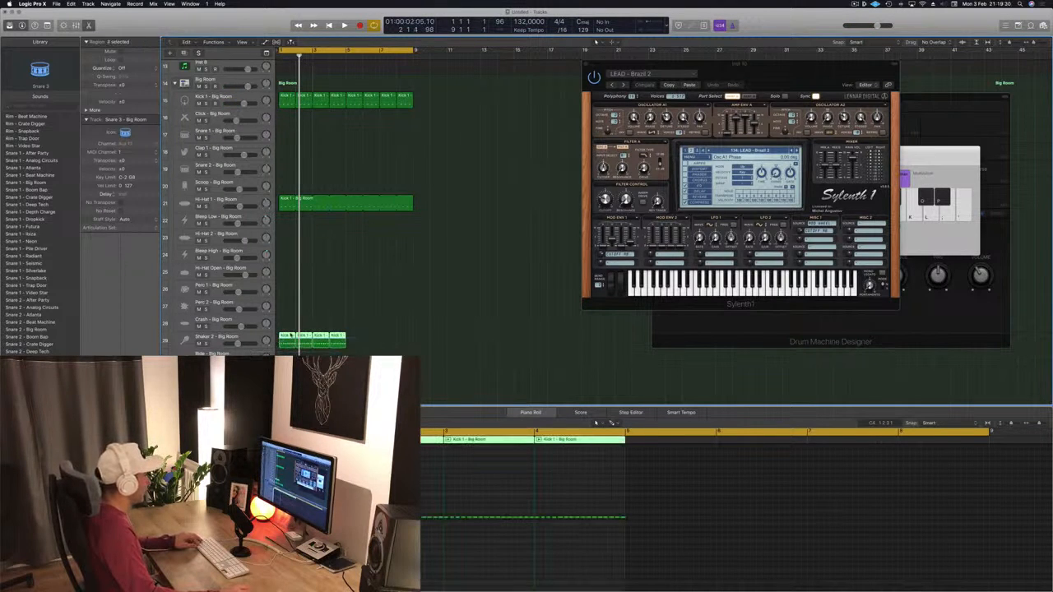
drag(360, 337, 360, 338)
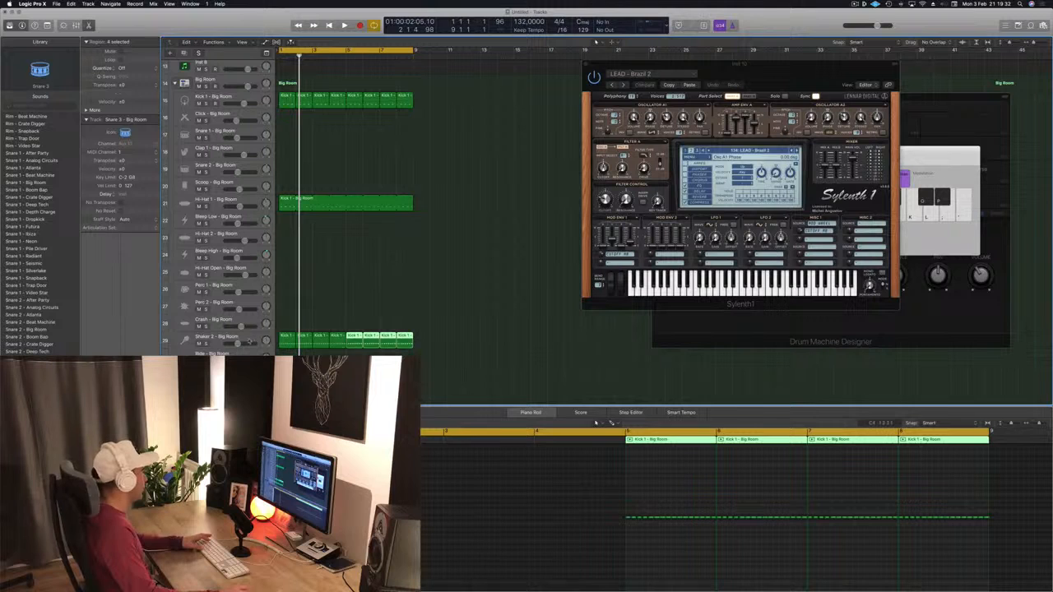
- Select the Shaker 2 track and play the arrangement from the start, then stop playback
click(249, 341)
key(Return)
key(space)
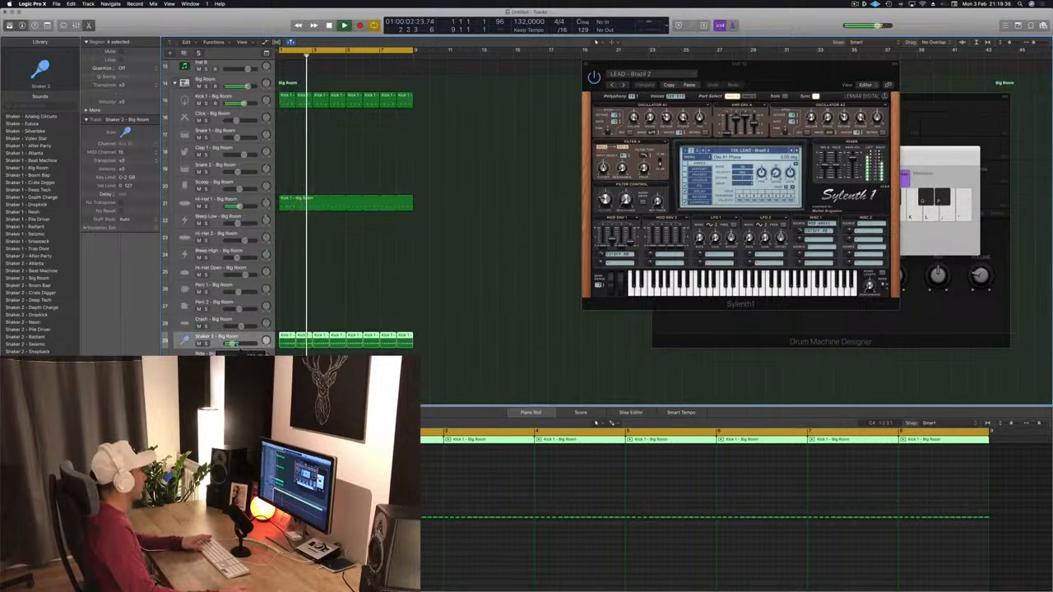
scroll(495, 191, up, 10)
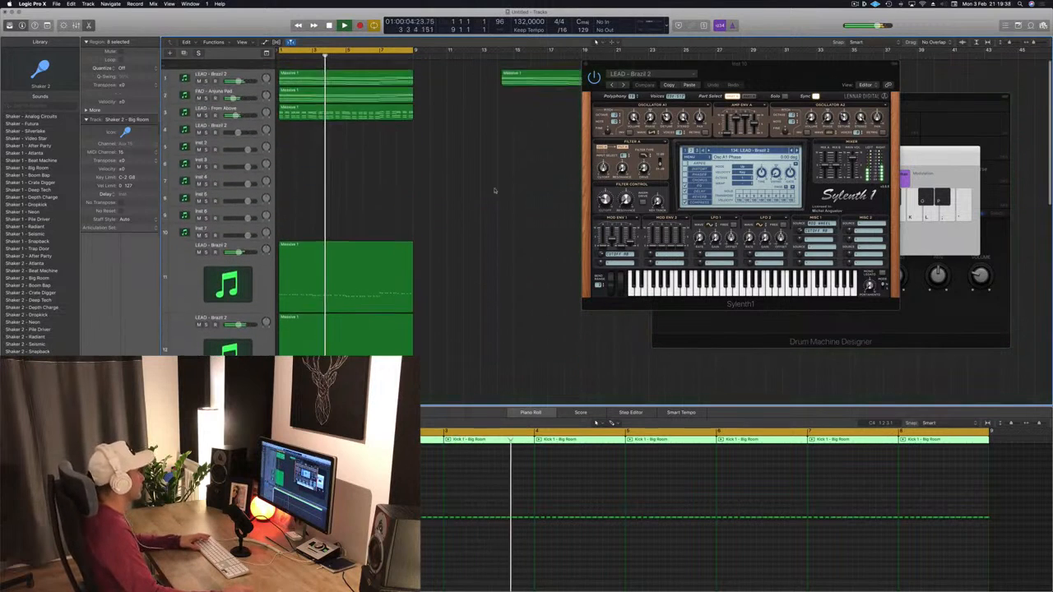
scroll(494, 191, down, 10)
key(space)
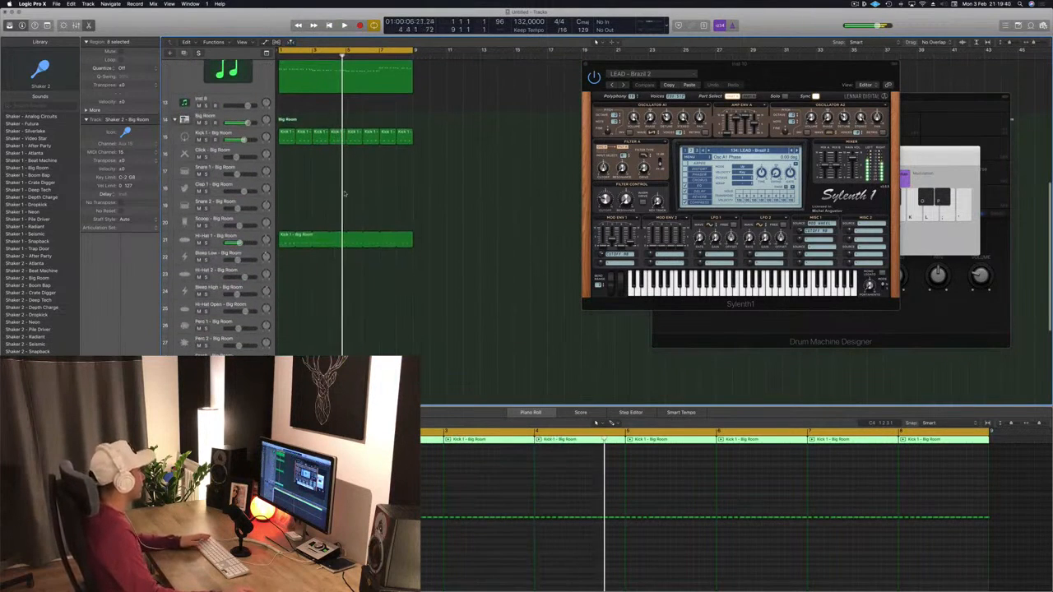
- Copy a Kick 1 region onto the Clap 1 track and lengthen it to span eight bars, then play
click(280, 151)
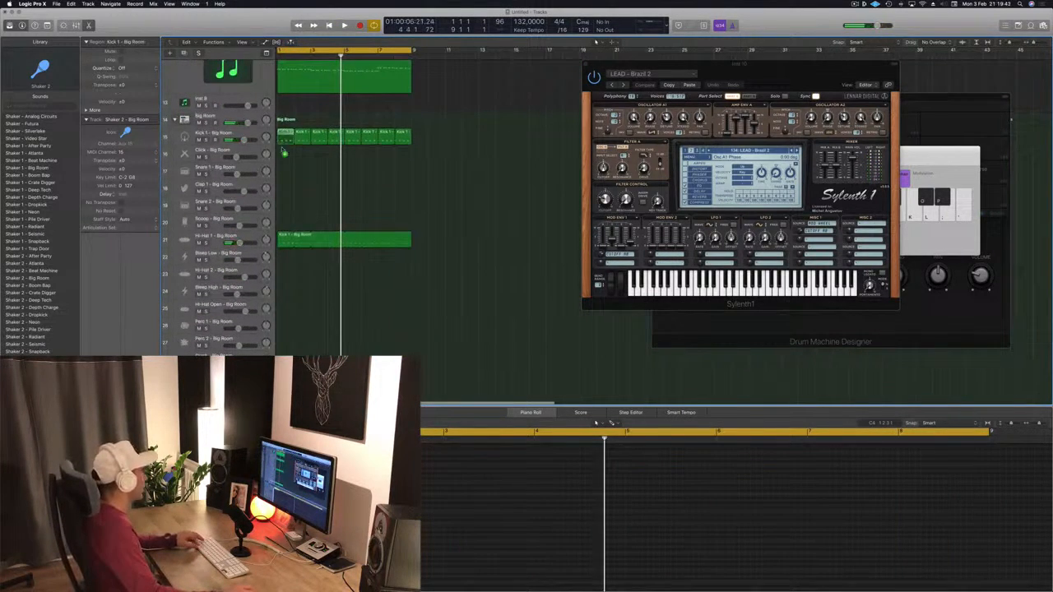
drag(284, 151, 287, 189)
click(311, 527)
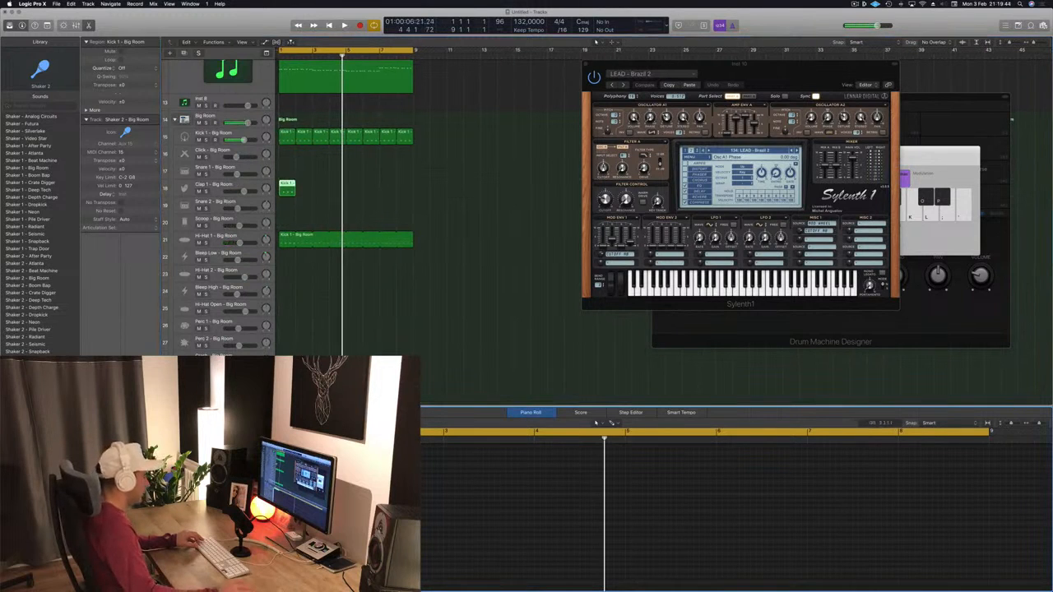
key(Down)
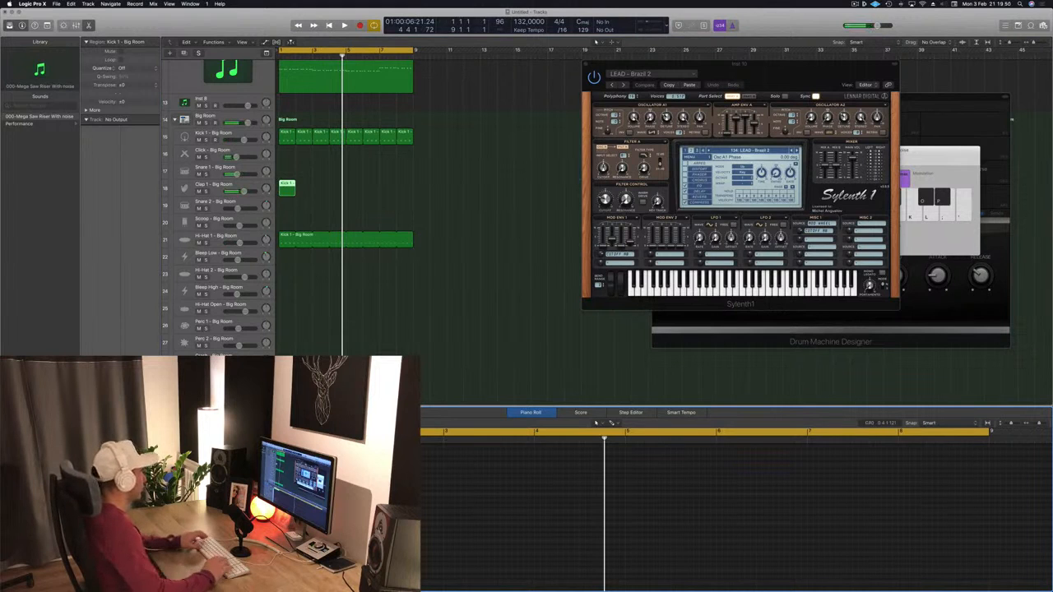
key(Return)
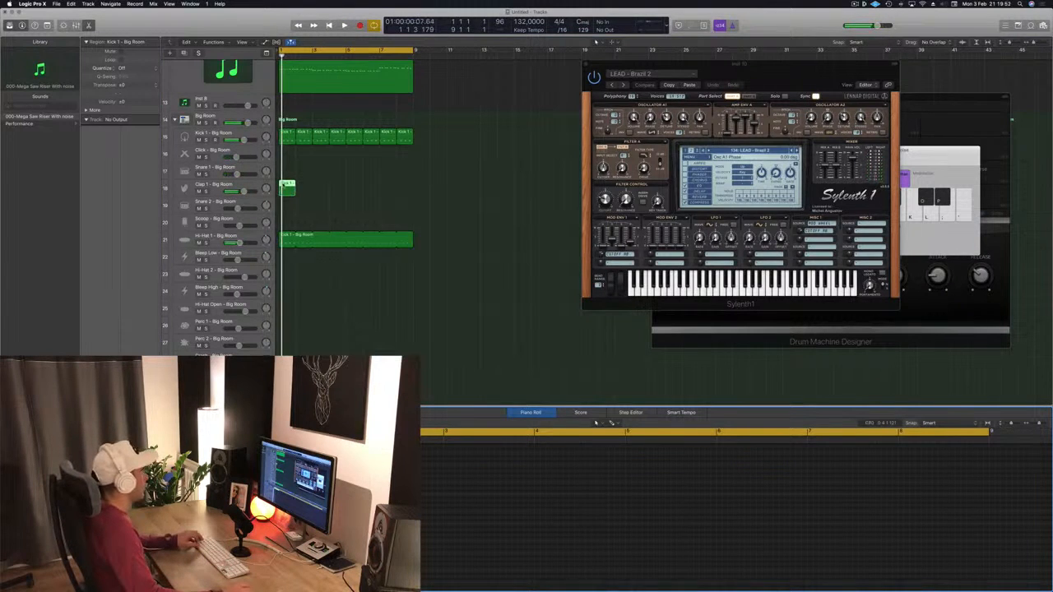
drag(295, 186, 412, 190)
key(space)
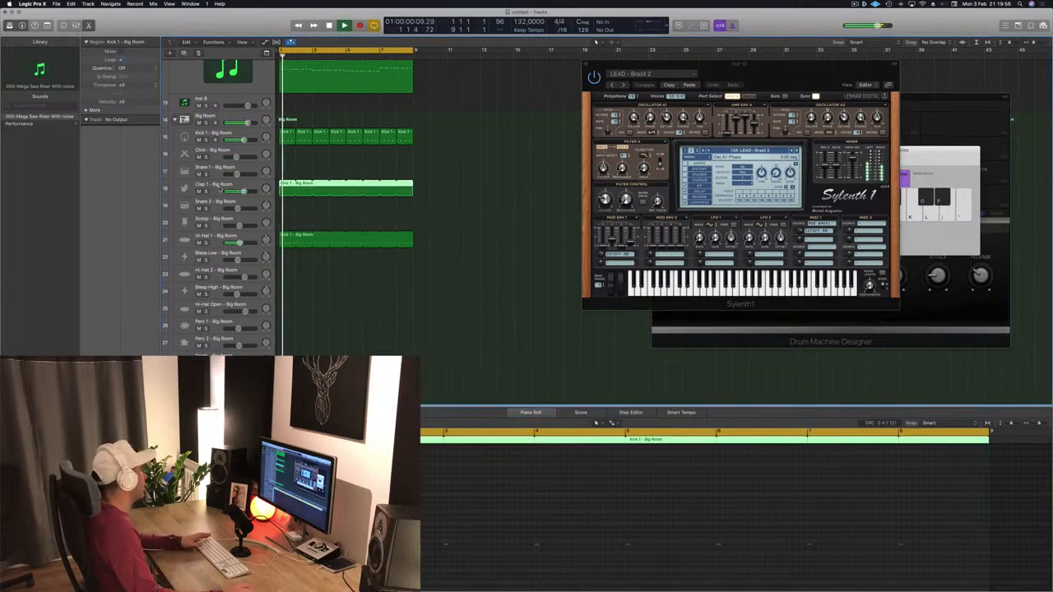
- Select the Clap 1 track and open its Stereo Delay plug-in
drag(244, 191, 241, 192)
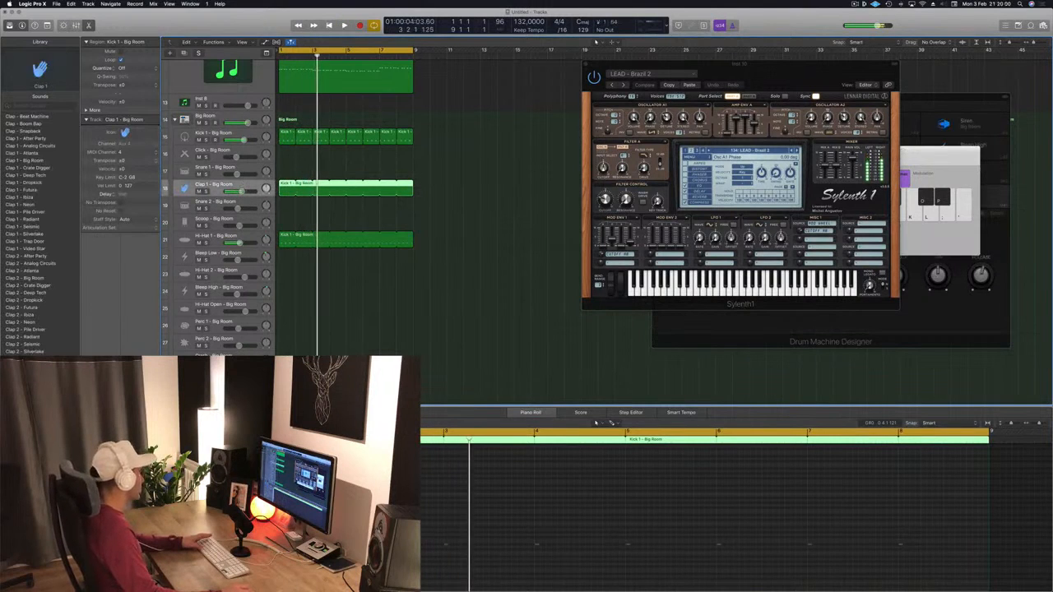
click(101, 436)
key(space)
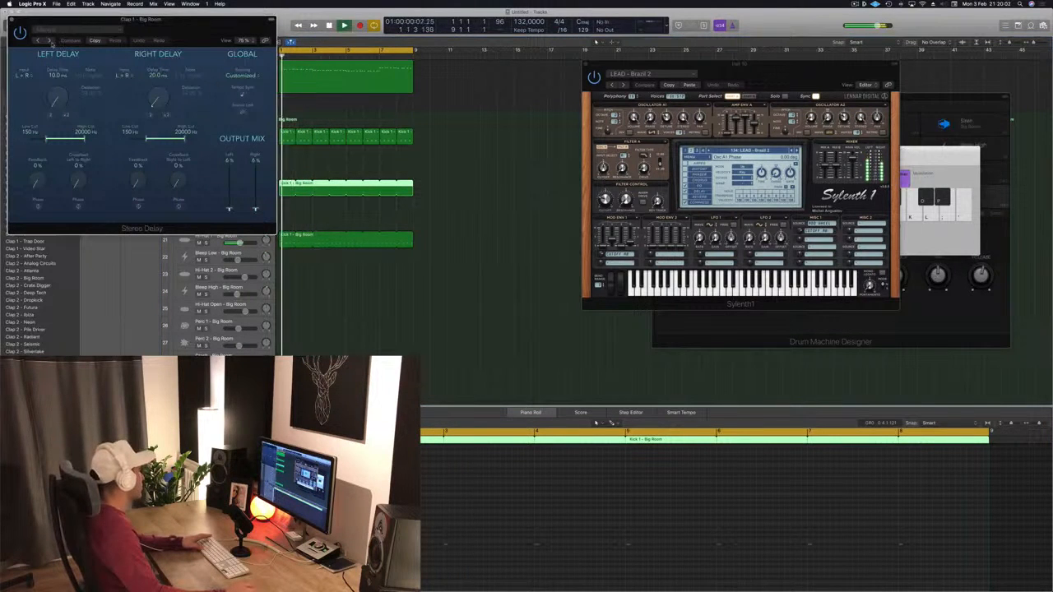
- Step through the Stereo Delay presets to Dual 1/8 Note Dotted and close the plug-in window
click(38, 41)
click(38, 41)
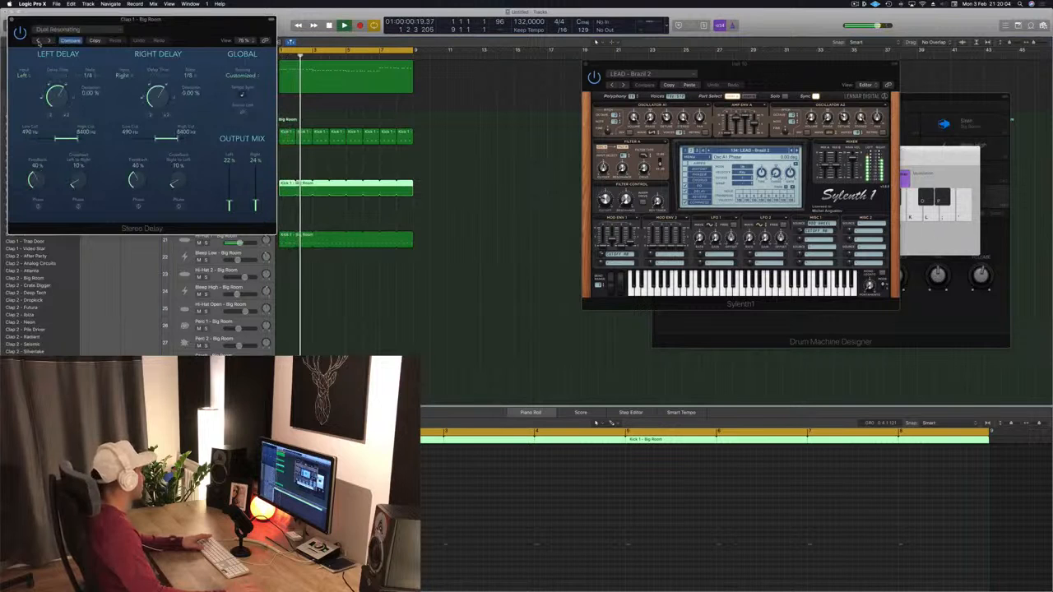
click(39, 41)
drag(86, 20, 516, 124)
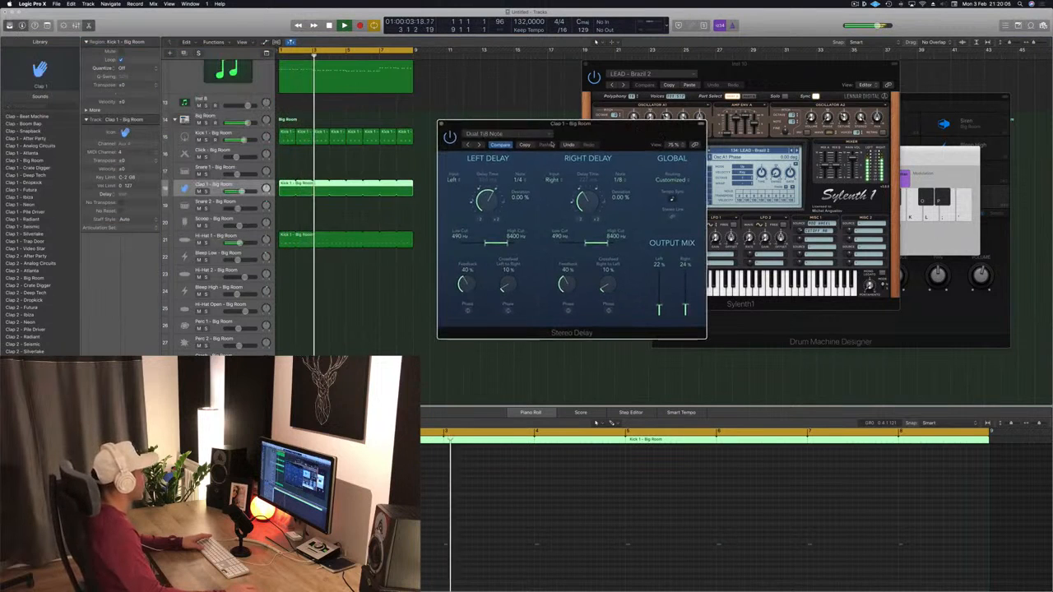
click(478, 145)
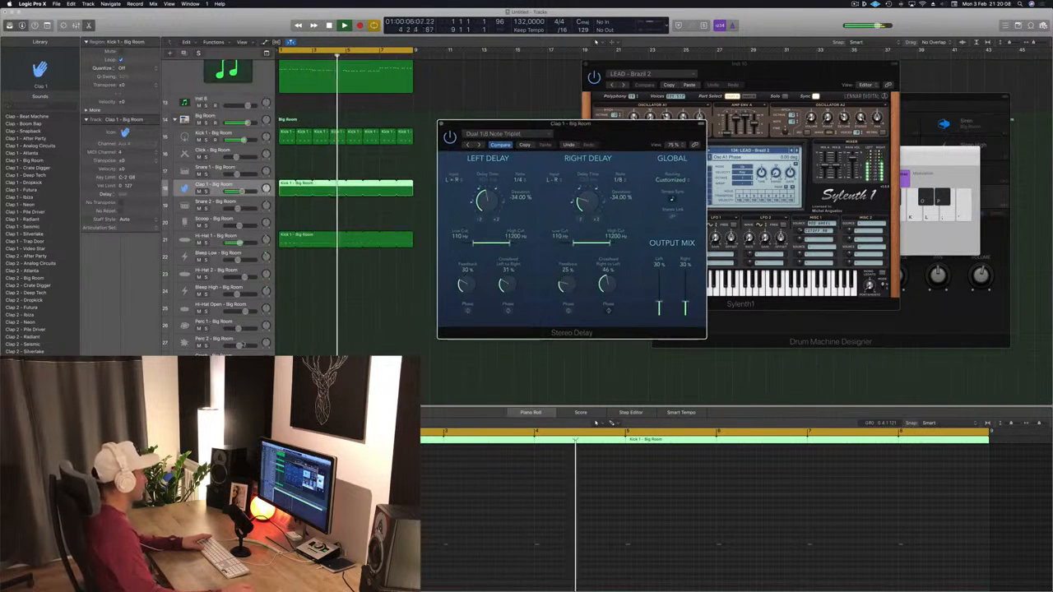
click(430, 144)
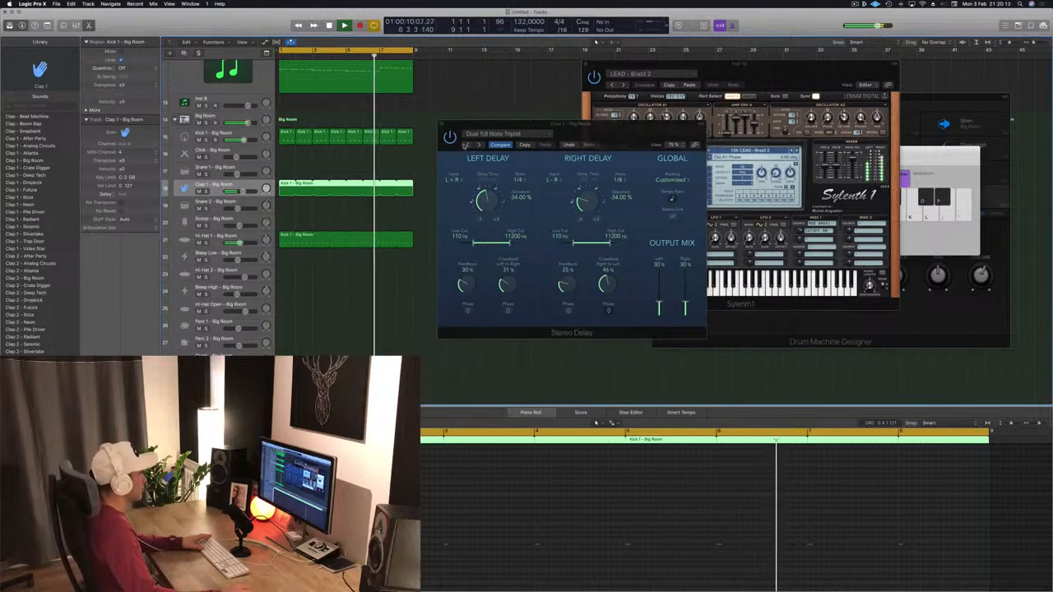
click(466, 145)
drag(482, 125, 448, 139)
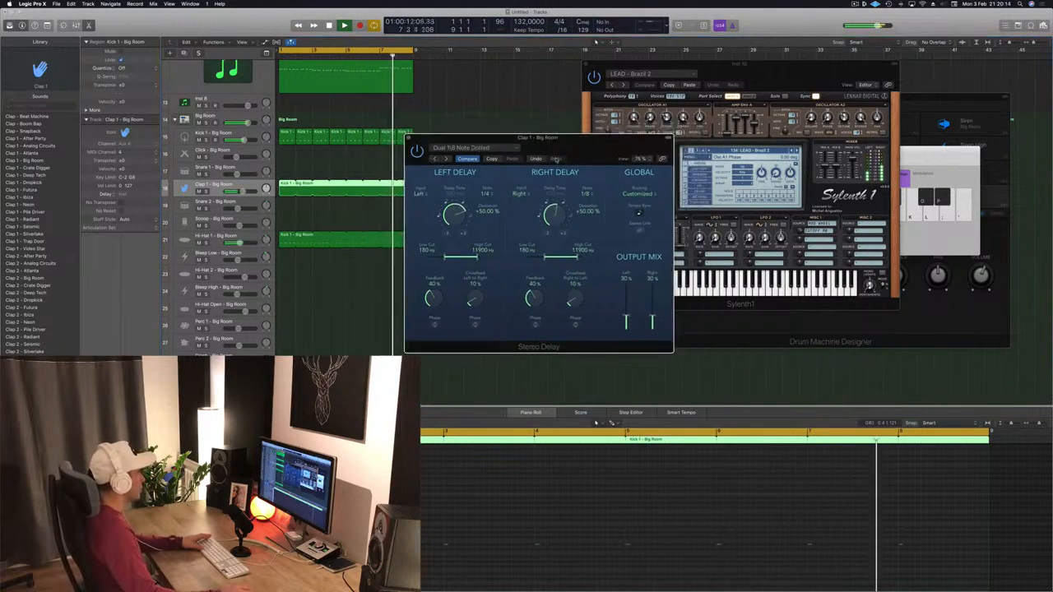
click(304, 352)
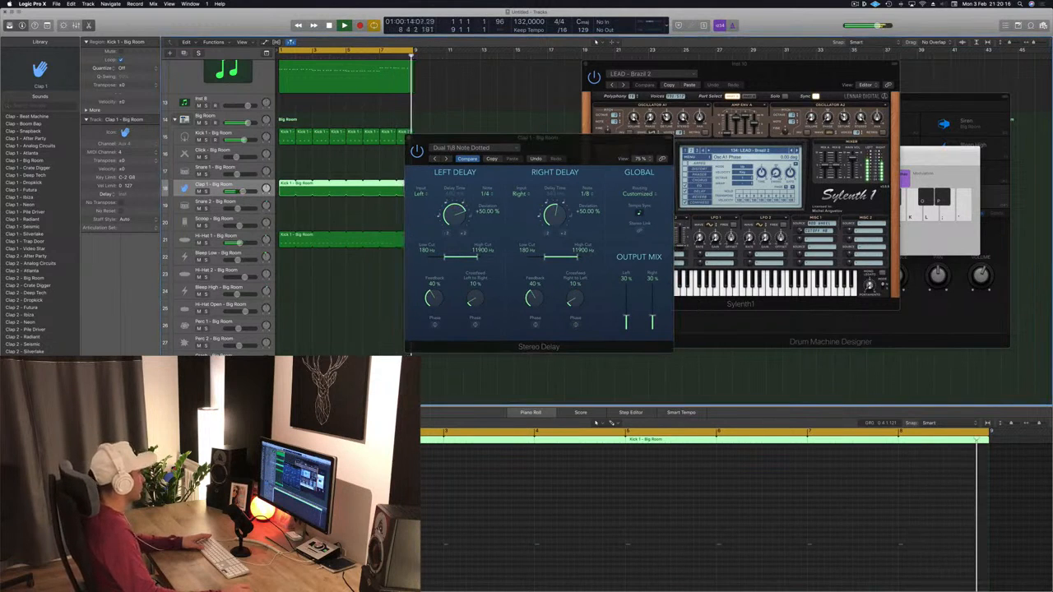
click(409, 140)
- View the first LEAD - Brazil 2 track's Sylenth1 instrument, close it, and mute that track
scroll(241, 124, up, 10)
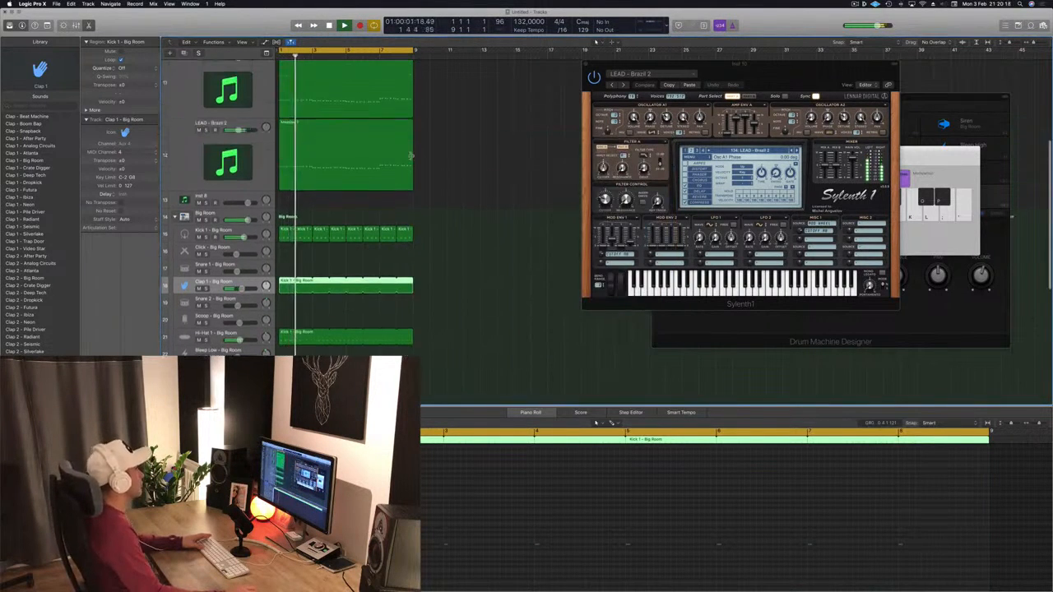
click(241, 65)
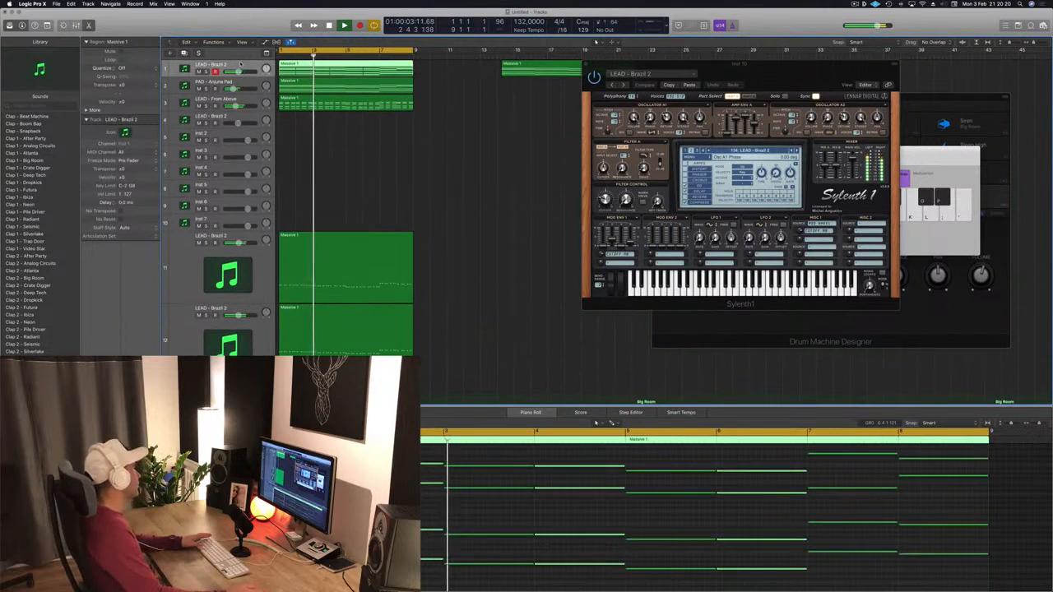
click(102, 394)
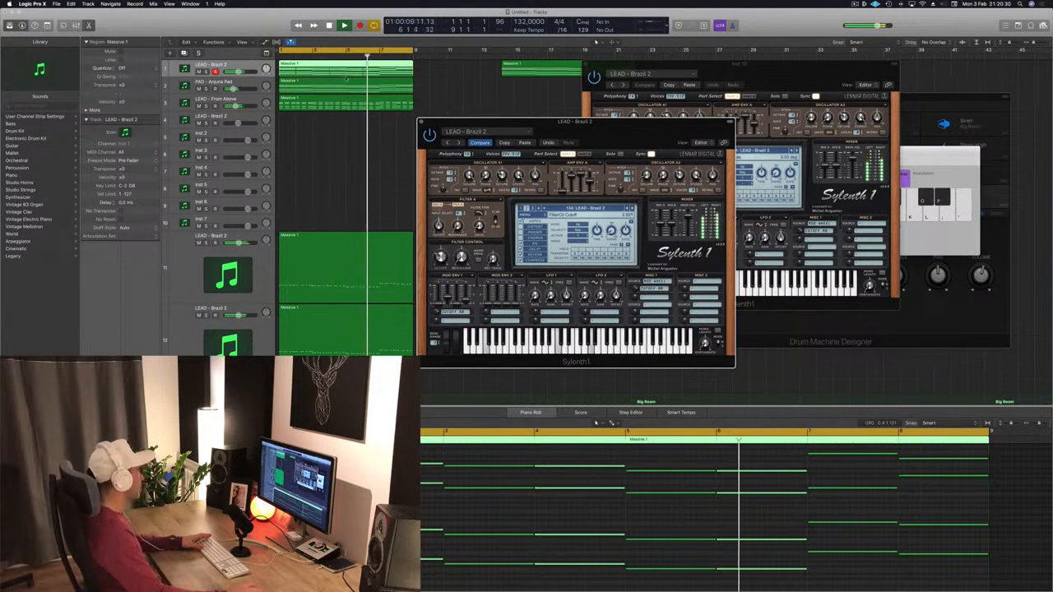
click(422, 122)
click(199, 72)
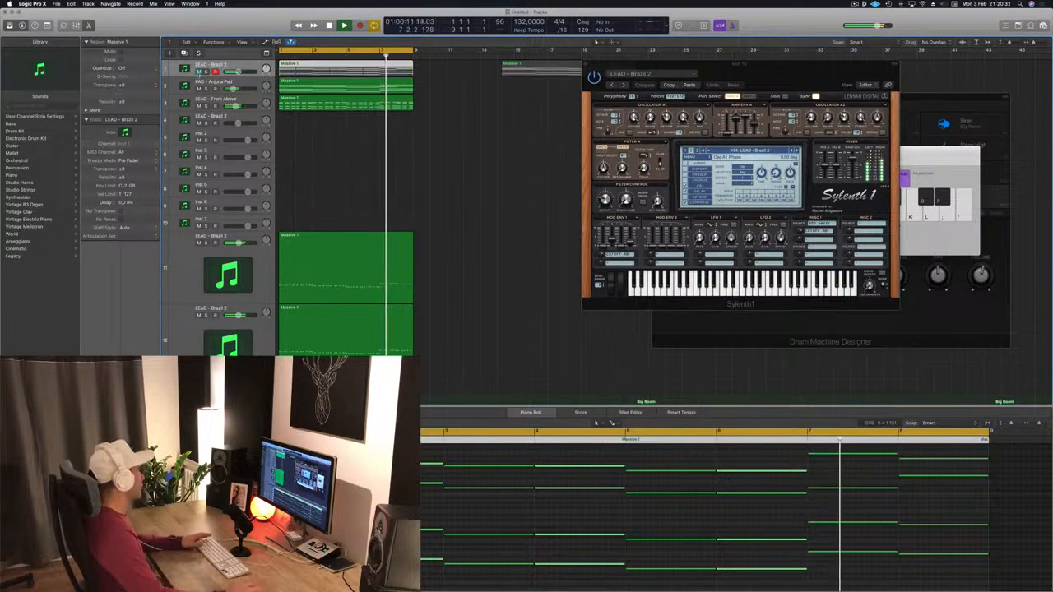
click(321, 161)
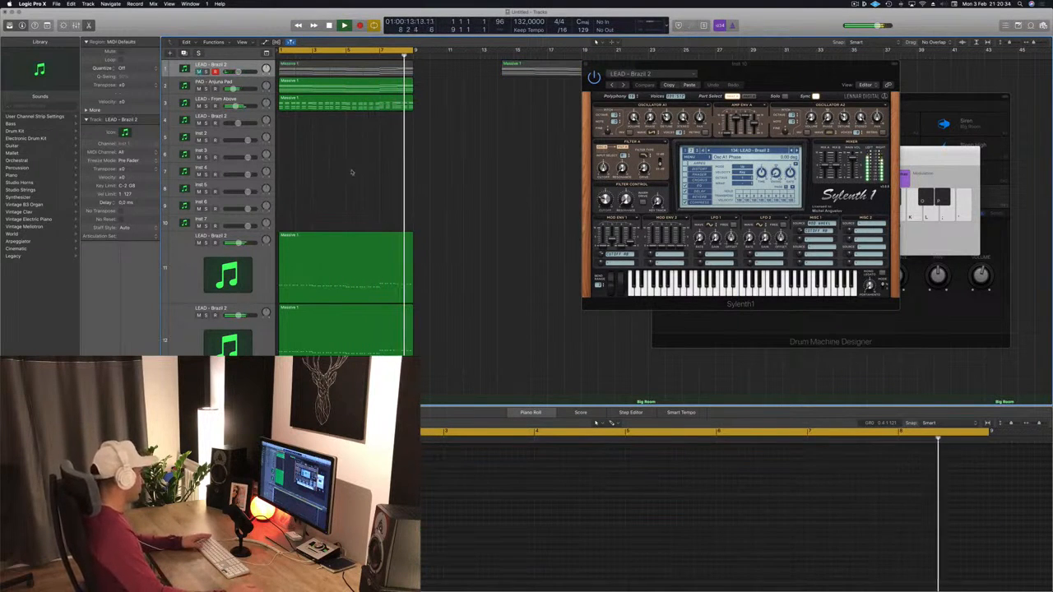
- Try copying the LEAD - From Above region onto the track below, then delete the copy
scroll(358, 167, down, 2)
scroll(360, 165, down, 2)
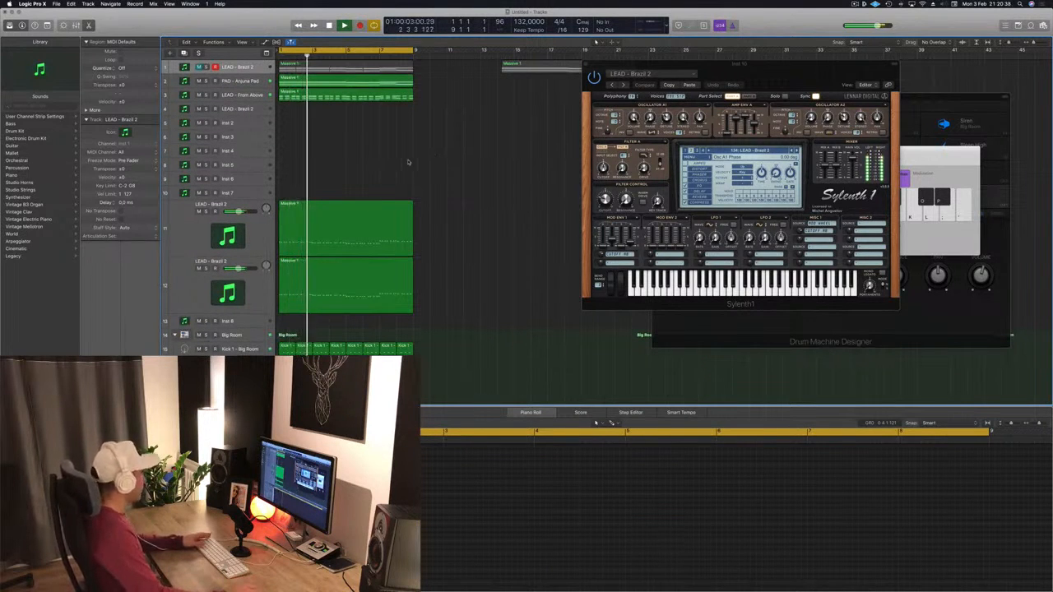
click(333, 97)
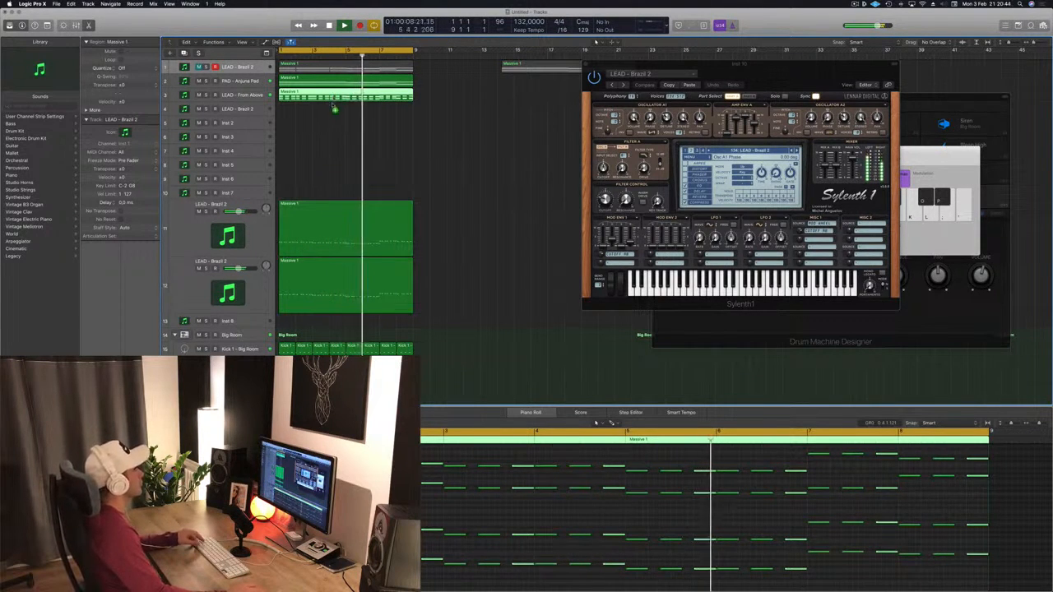
drag(333, 99, 332, 113)
key(Delete)
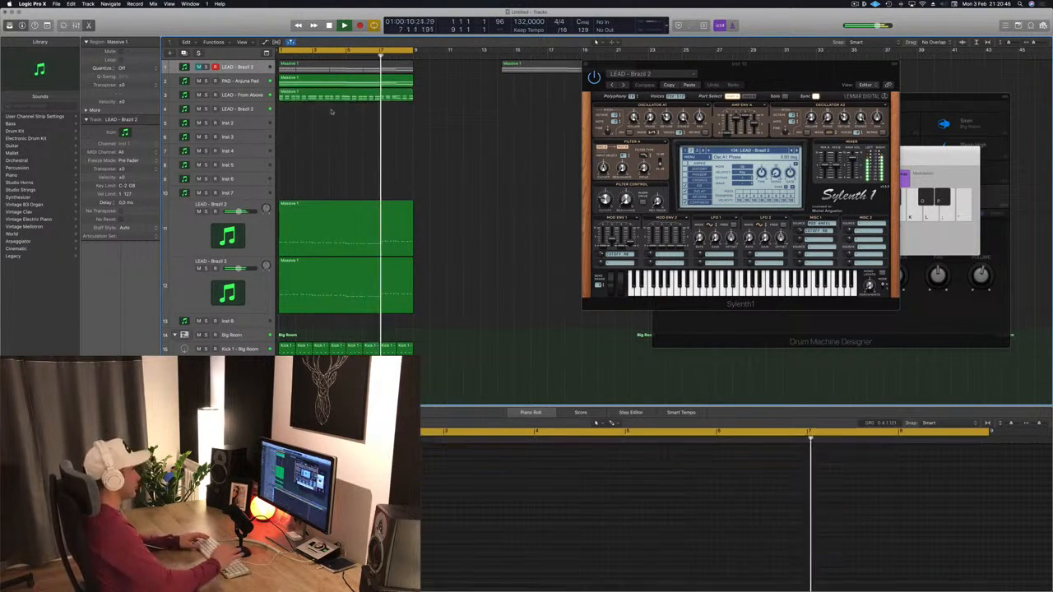
- Select the second LEAD - Brazil 2 track and open Musical Typing, moving its window over the arrangement
click(244, 110)
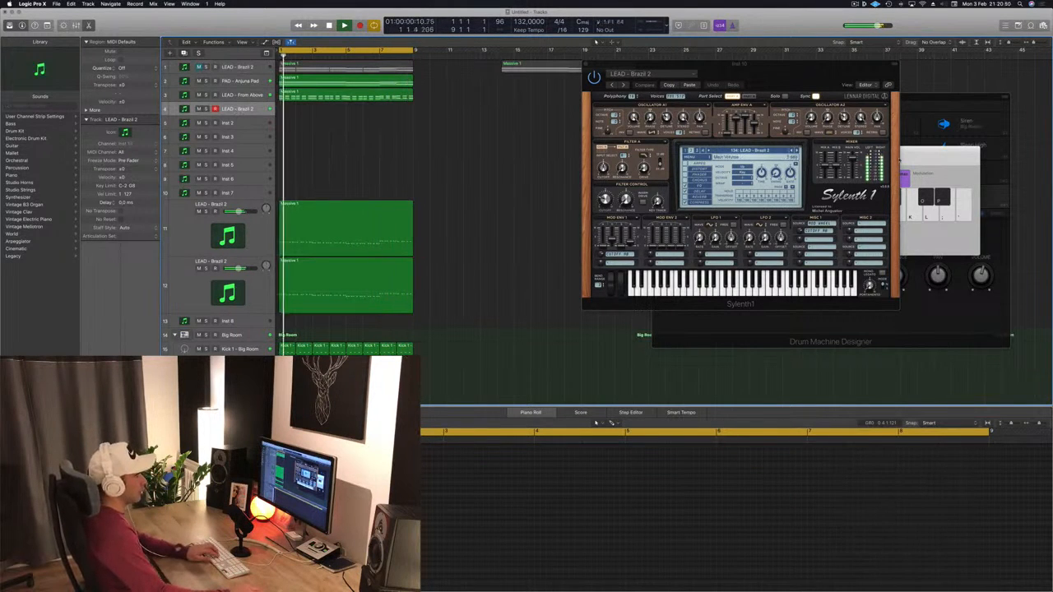
key(super+k)
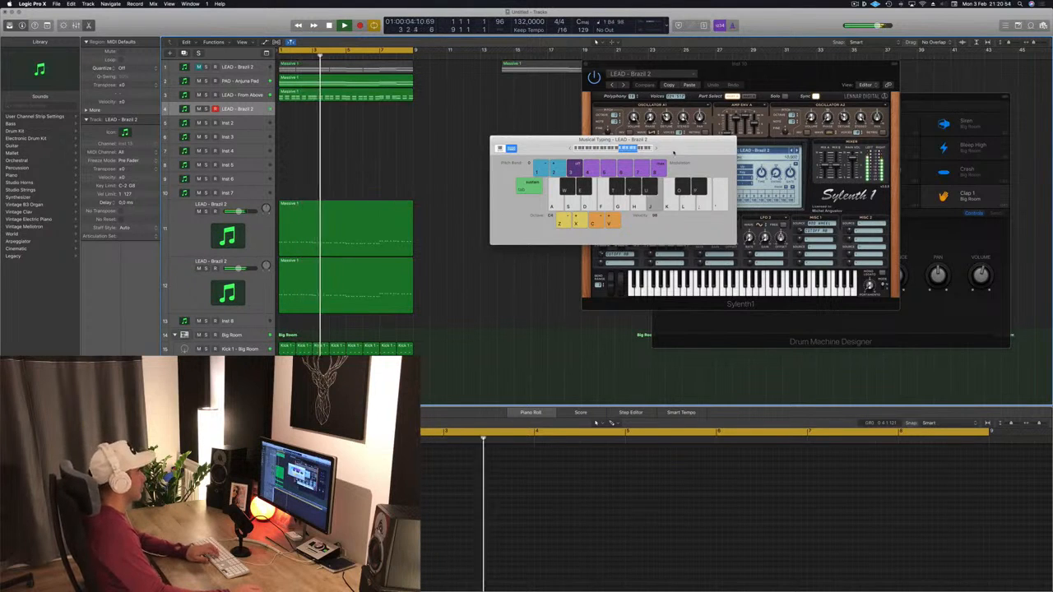
drag(671, 152, 545, 214)
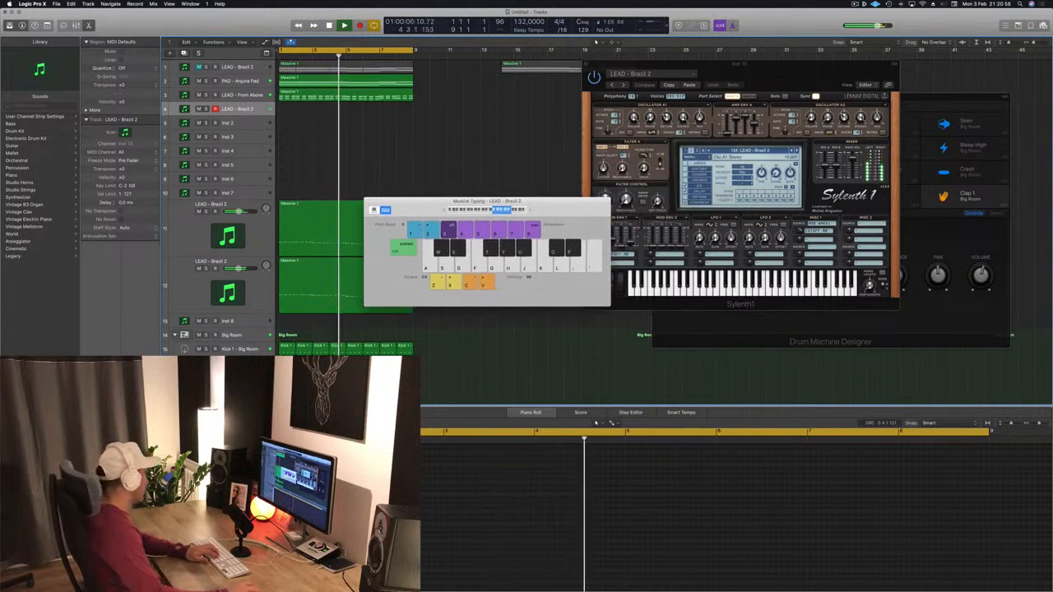
- Open the Sylenth1 instrument of the second LEAD - Brazil 2 track and move its window beside the first
click(100, 394)
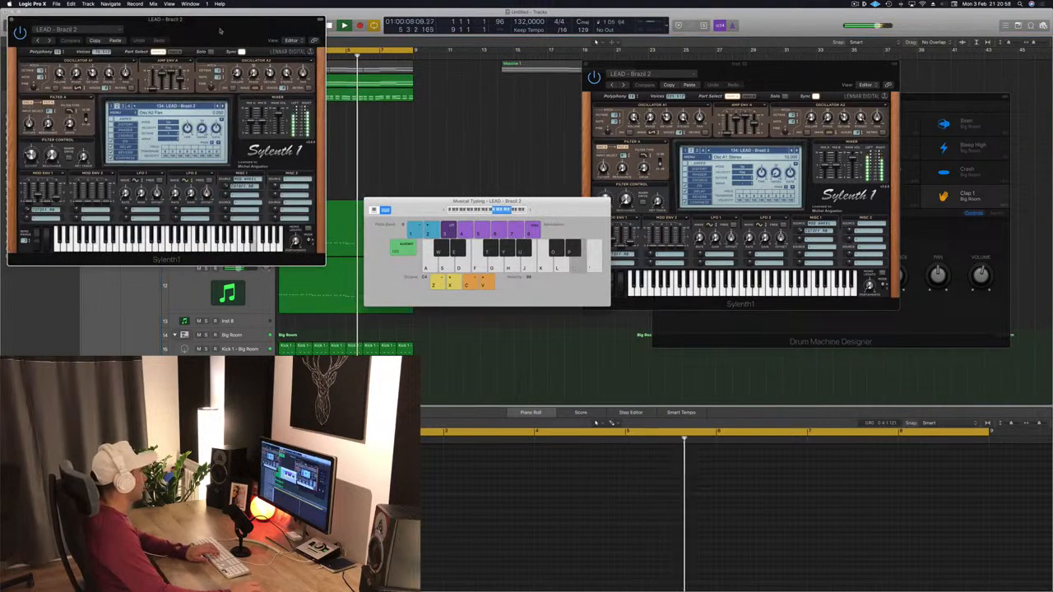
drag(220, 30, 585, 142)
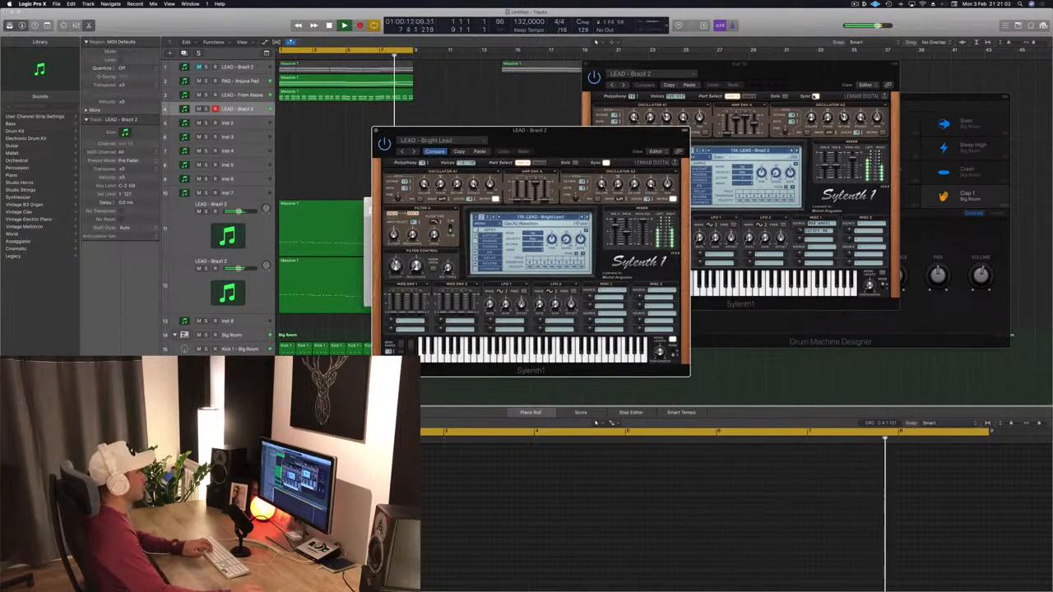
drag(651, 137, 918, 123)
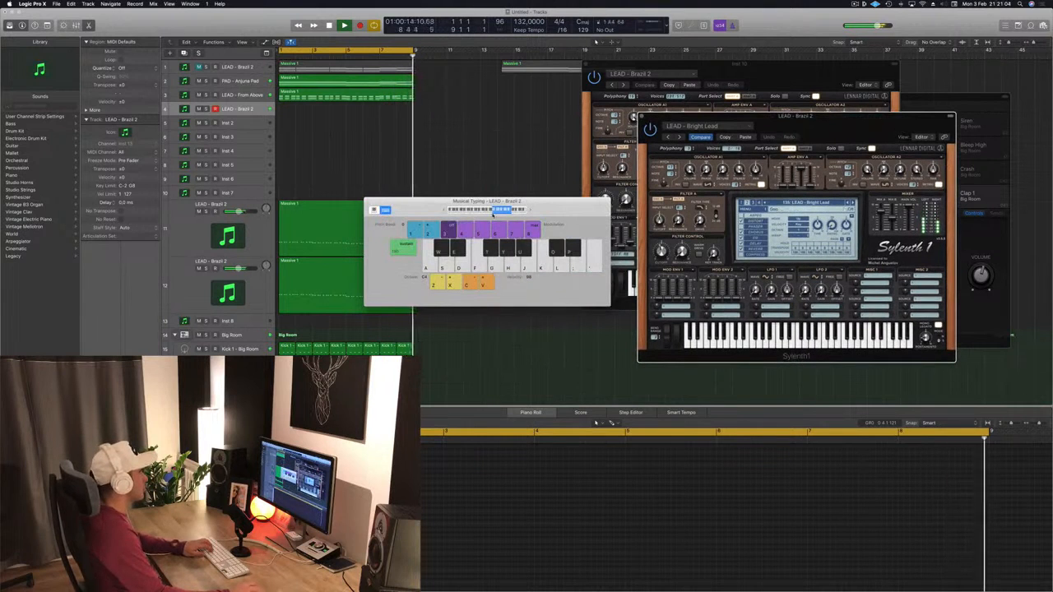
- Audition the Bright Lead preset by playing notes with Musical Typing
key(g)
key(h)
key(d)
key(s)
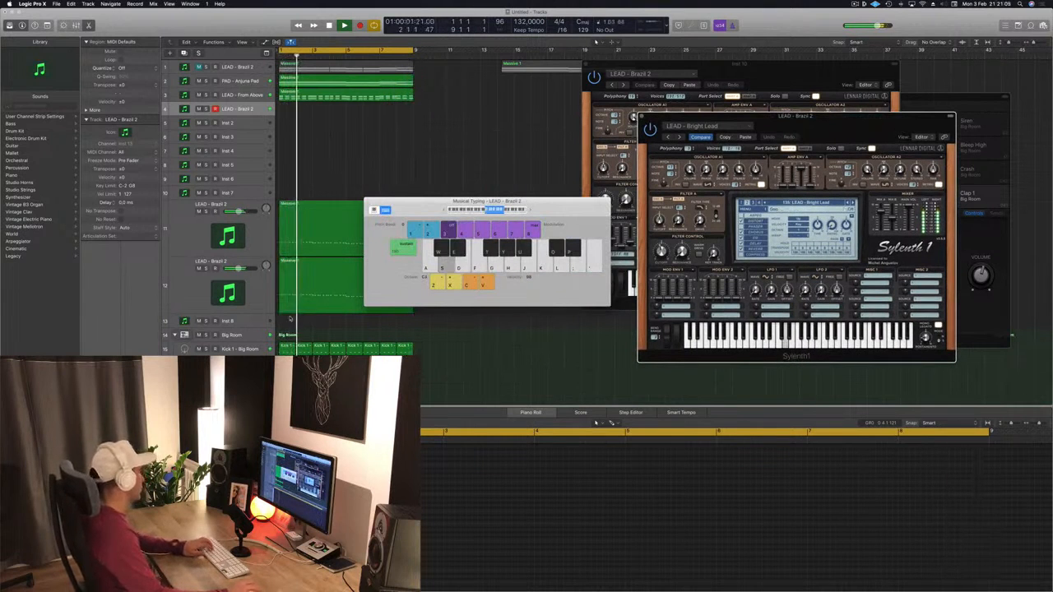
key(s)
key(h)
click(493, 152)
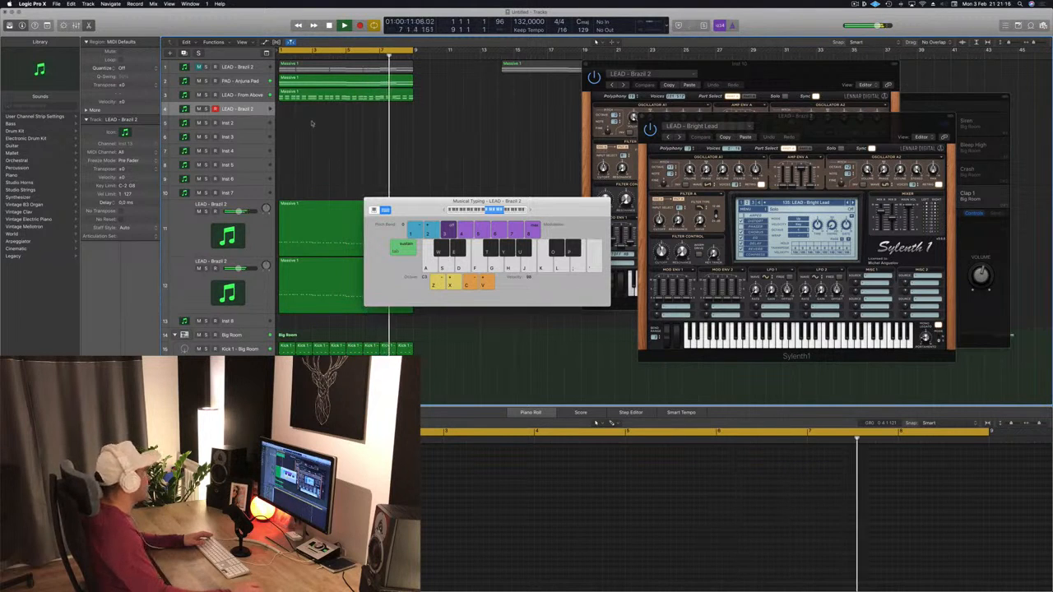
- Load the grandiose preset in the track's SilverVerb and close the plug-in window
click(138, 413)
click(93, 29)
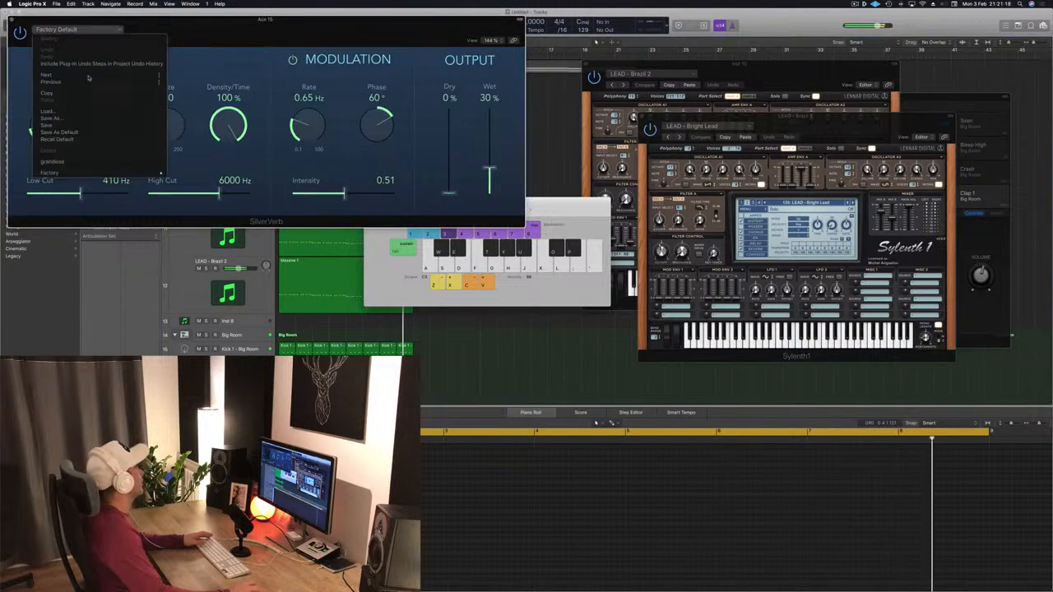
click(82, 163)
click(139, 413)
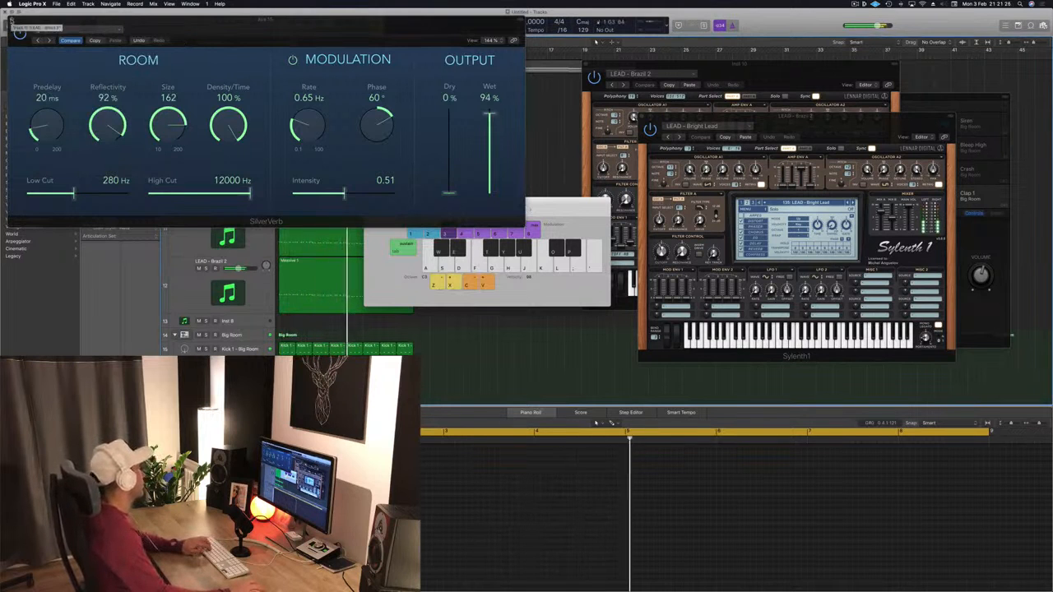
key(super+w)
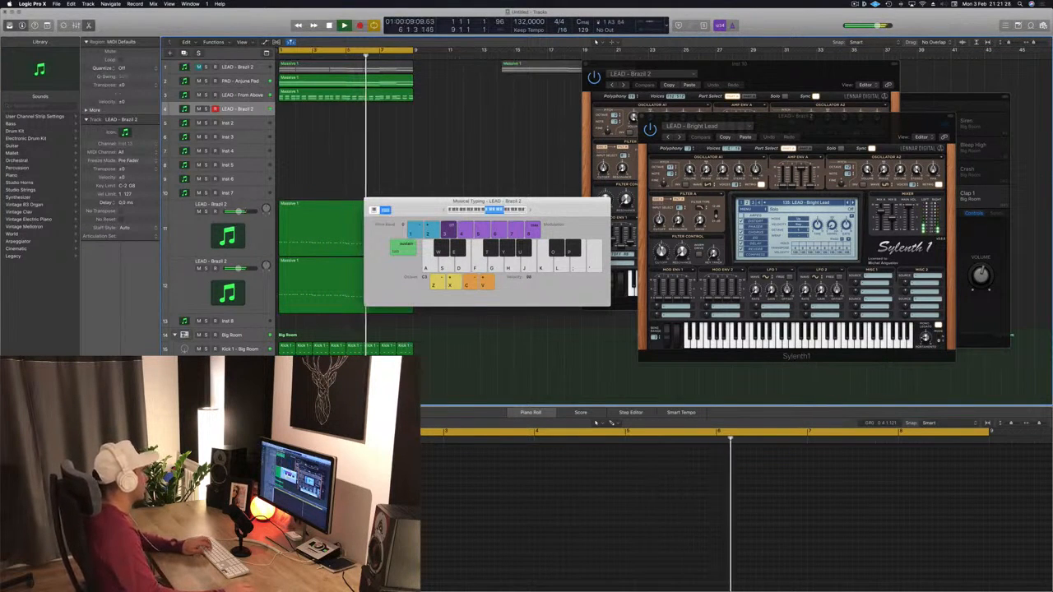
- Step through Sylenth1 presets to LEAD - Danceology, playing notes with Musical Typing to audition each
key(f)
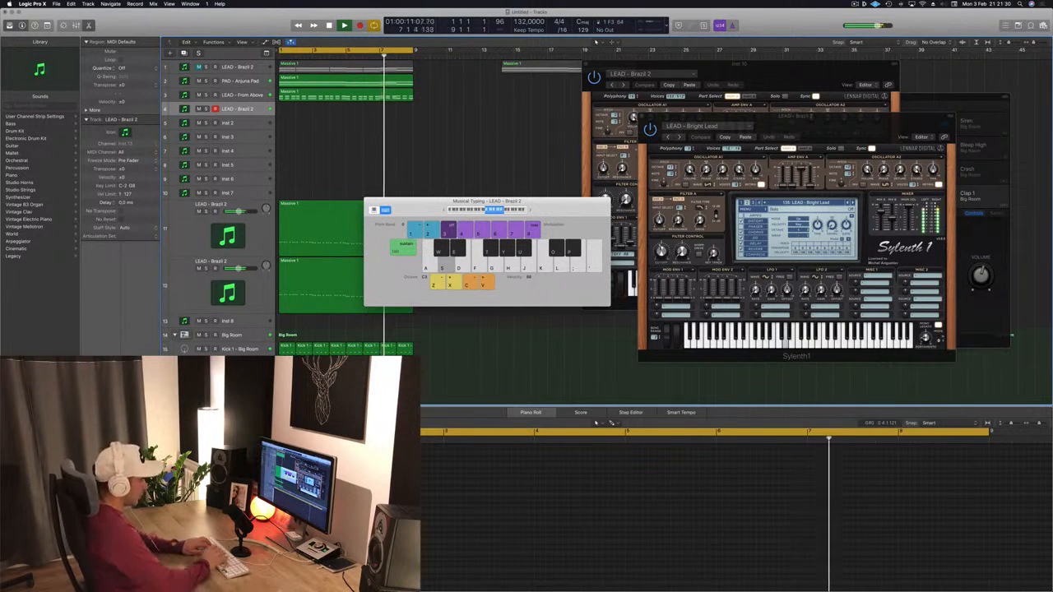
key(k)
key(h)
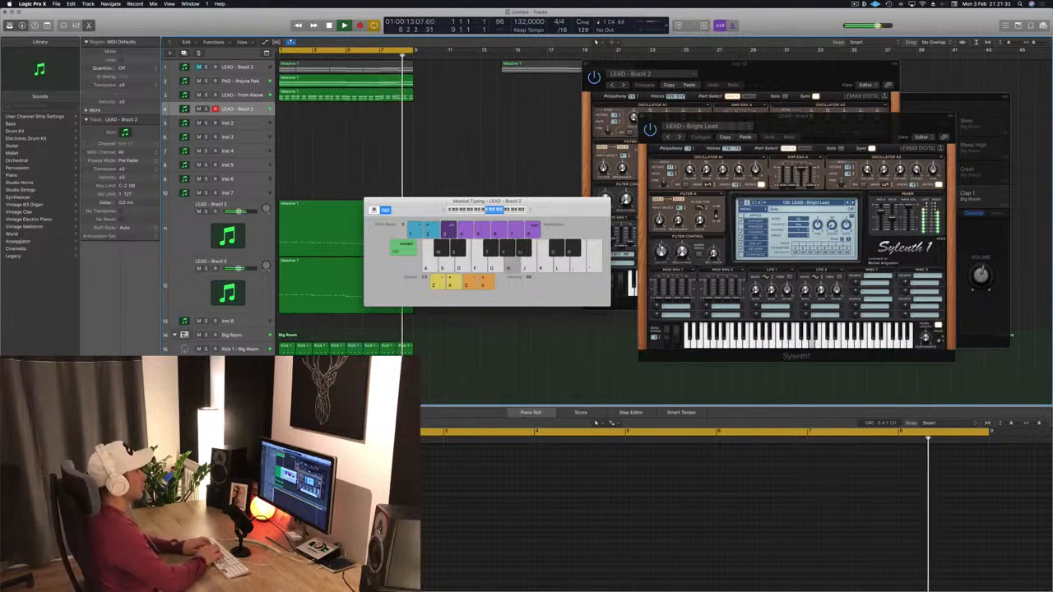
key(j)
key(h)
key(f)
key(f)
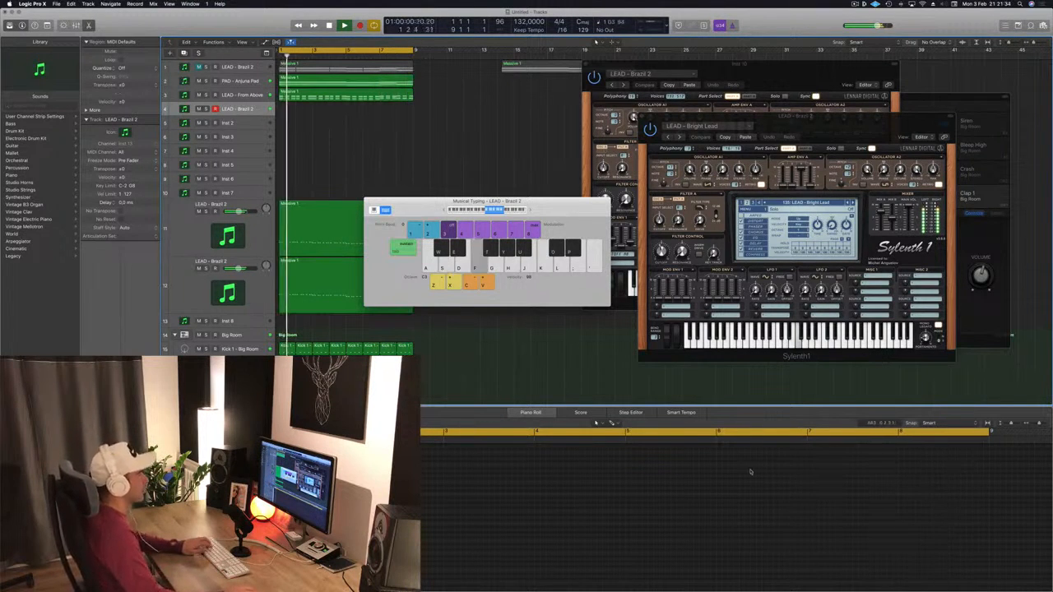
key(g)
key(s)
click(851, 204)
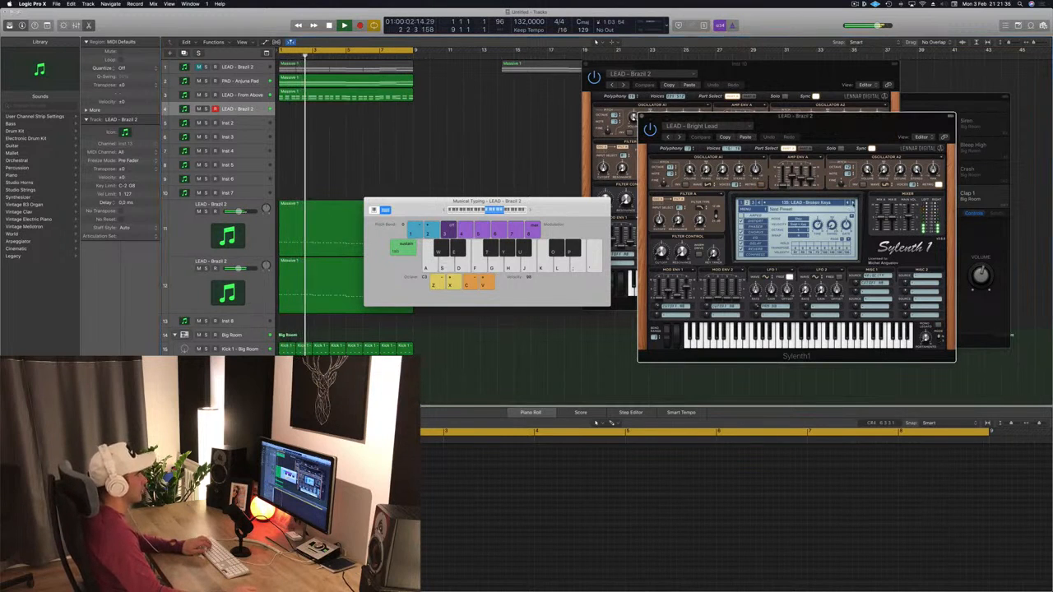
key(s)
key(f)
key(g)
key(h)
key(g)
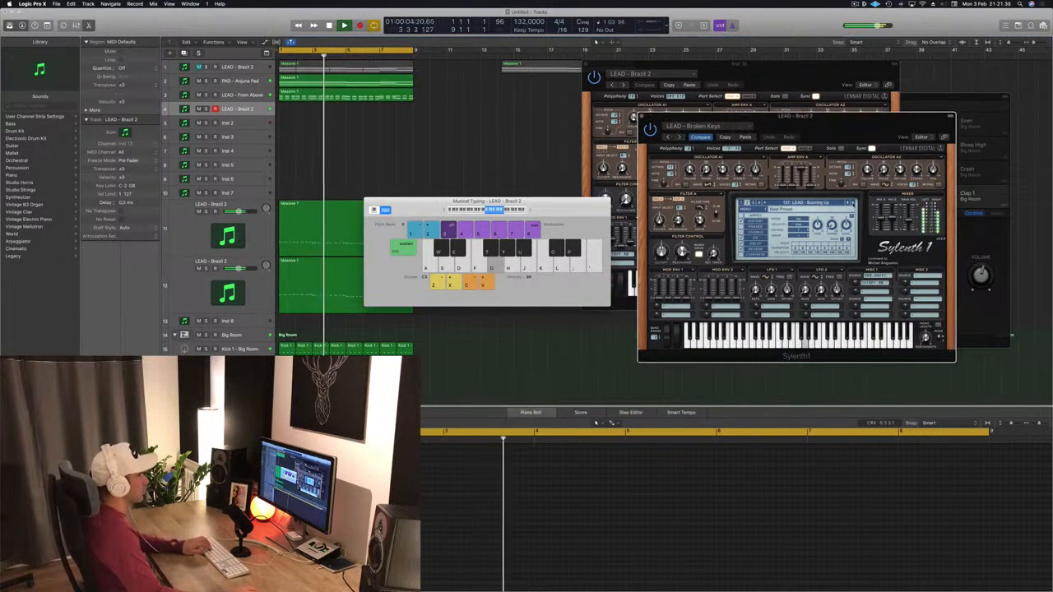
key(h)
click(853, 204)
key(h)
click(853, 205)
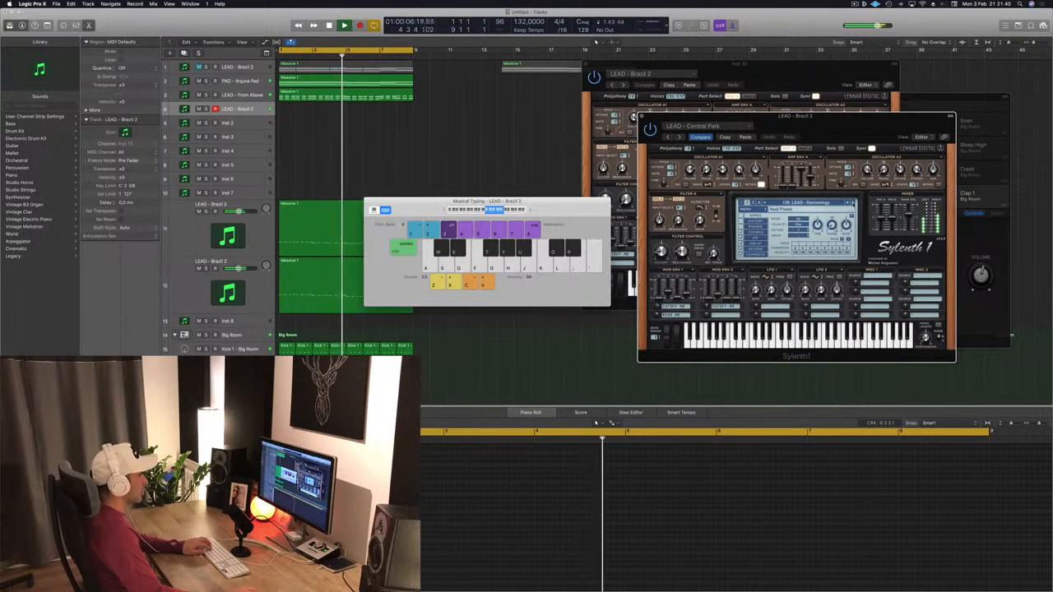
key(h)
click(853, 204)
click(839, 378)
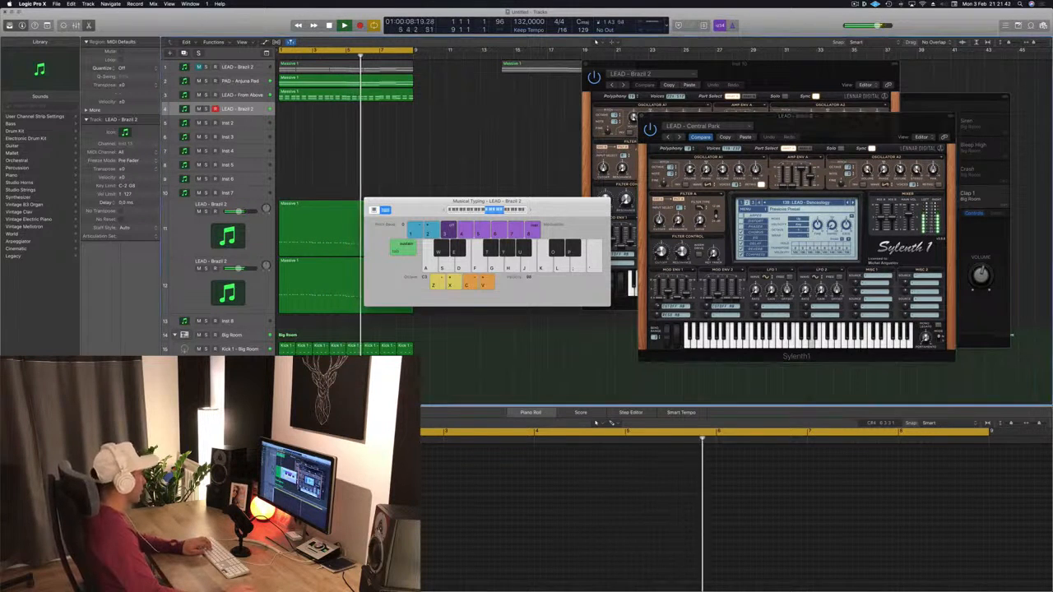
key(h)
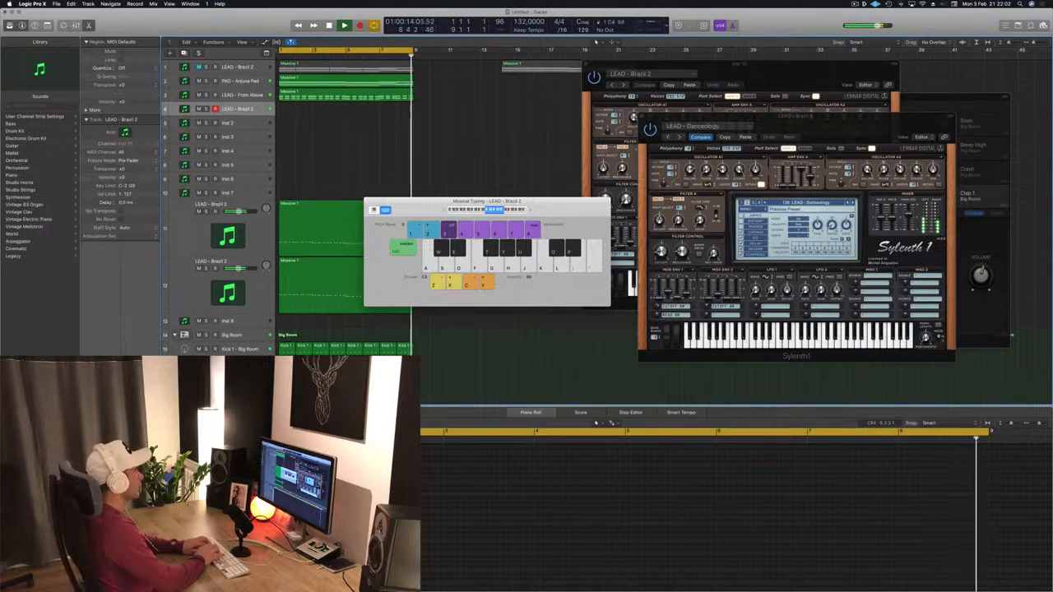
- Record a lead melody on the second LEAD - Brazil 2 track using Musical Typing, then stop
key(r)
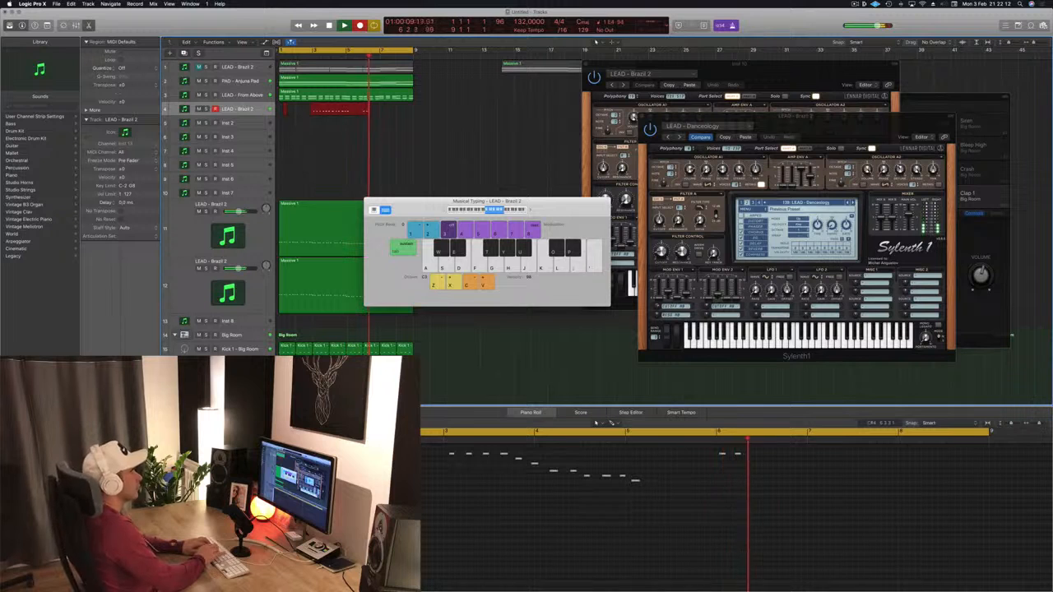
key(k)
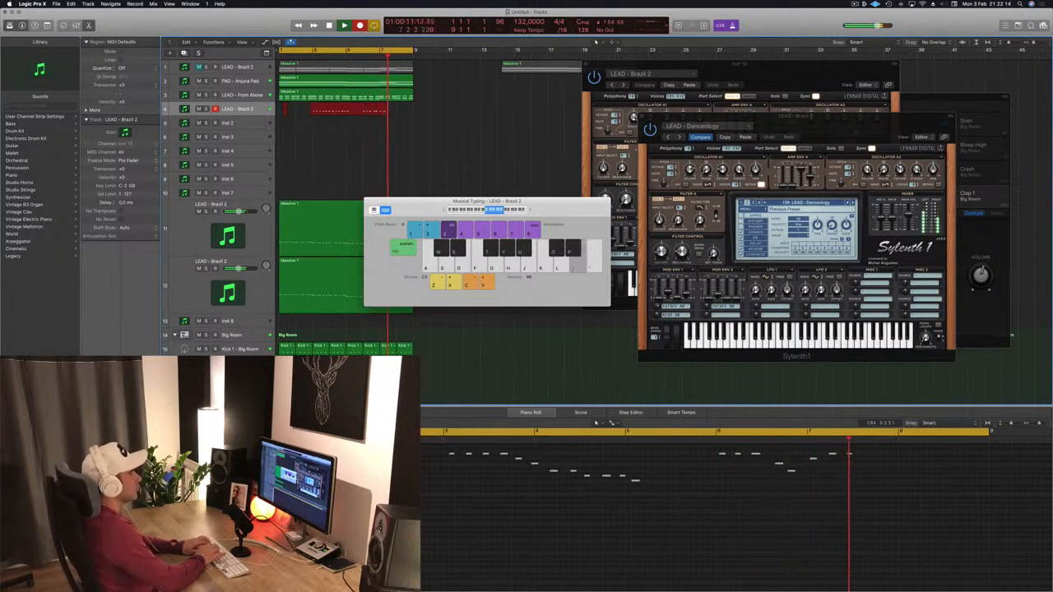
key(k)
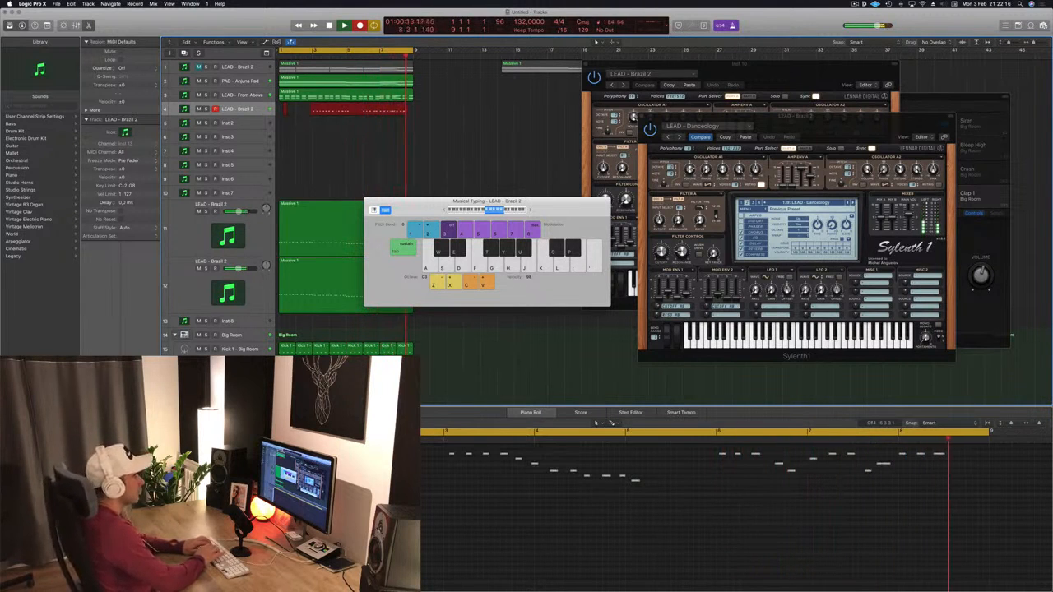
key(k)
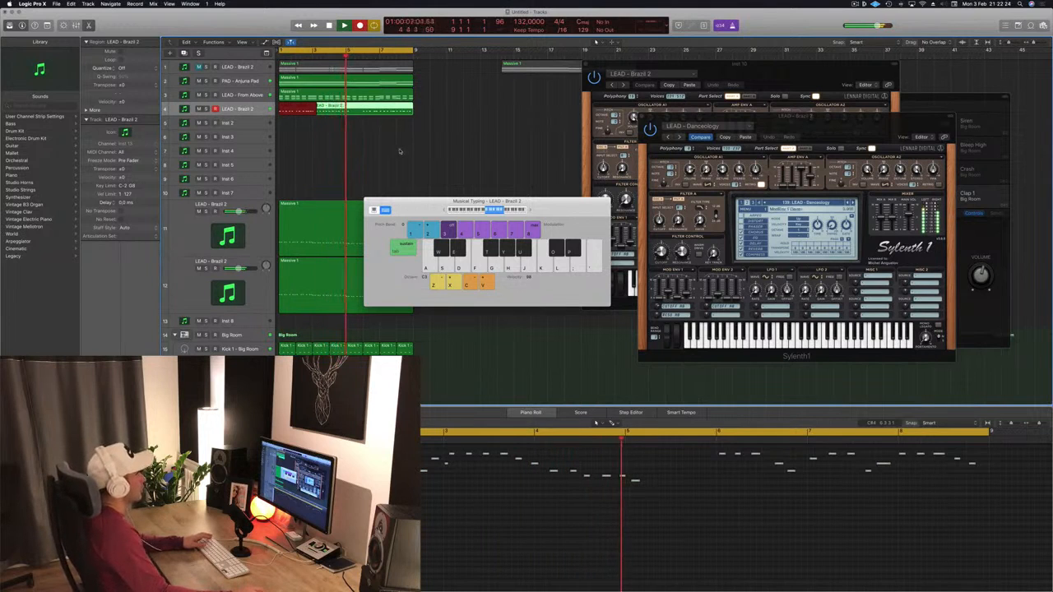
key(space)
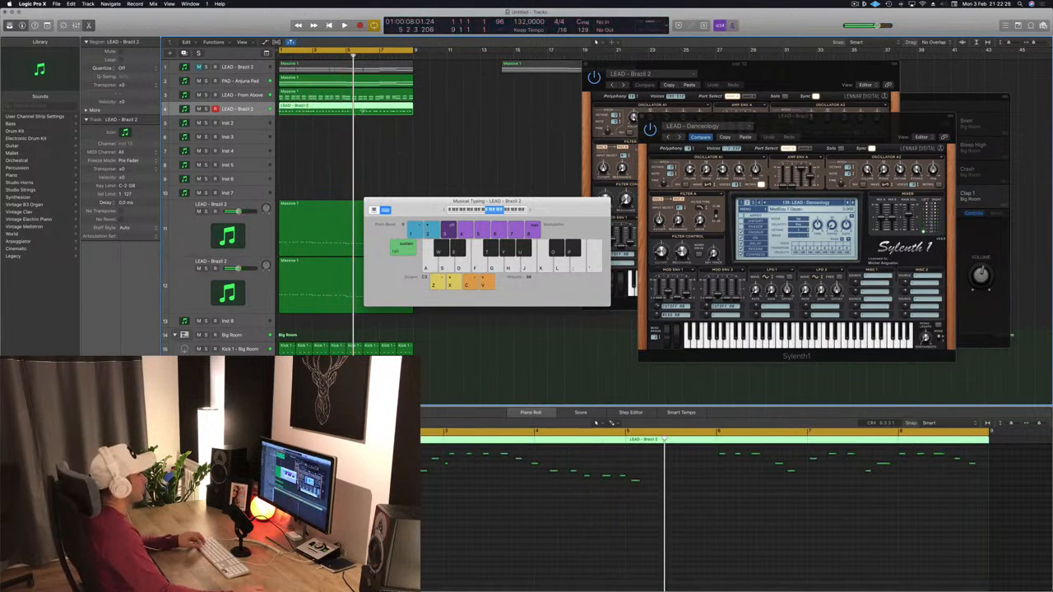
- Shorten the recorded lead region to its opening bars and play it back from the start
super+double_click(363, 110)
click(343, 113)
drag(342, 111, 285, 116)
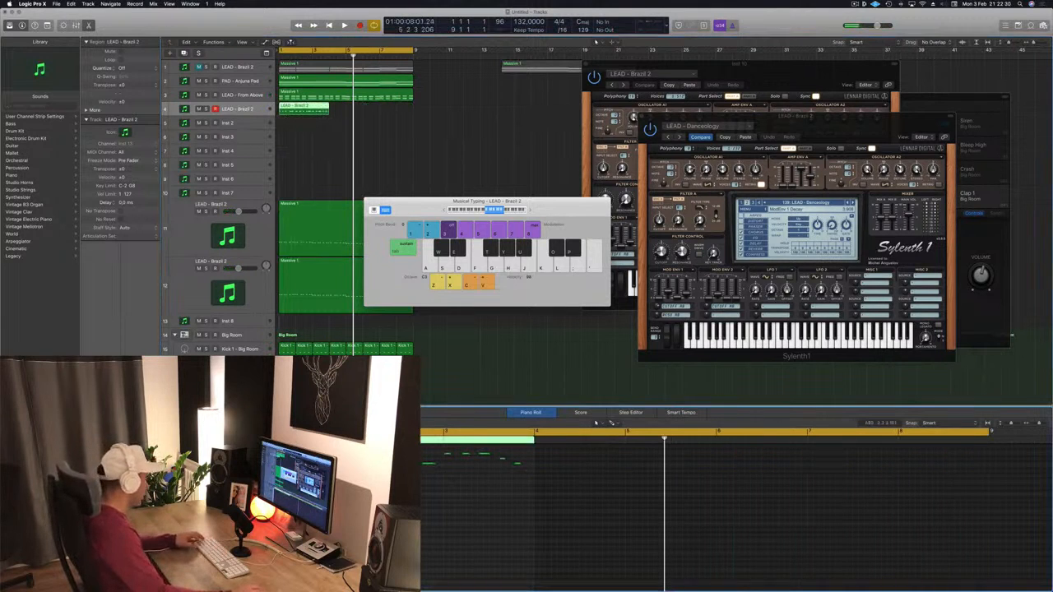
key(space)
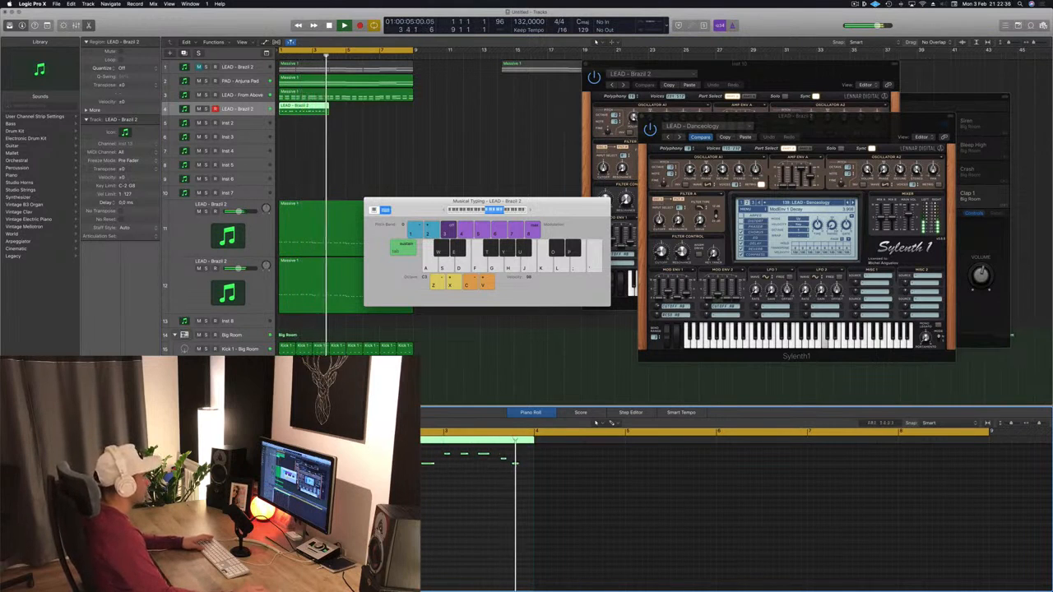
key(Return)
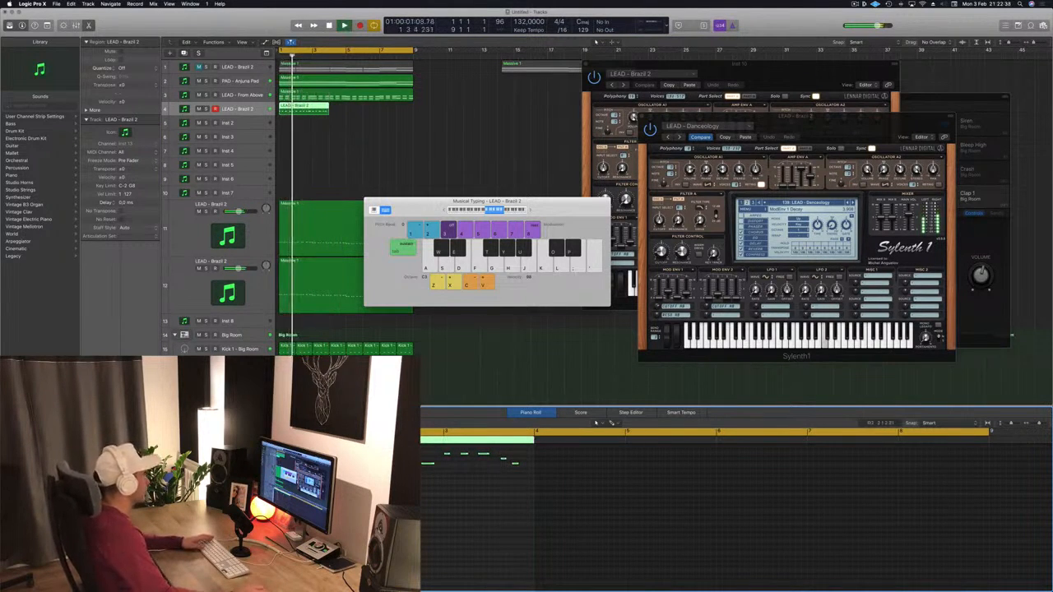
- Open the LEAD - From Above track's Sylenth1 instrument to compare it, then close the window
click(260, 95)
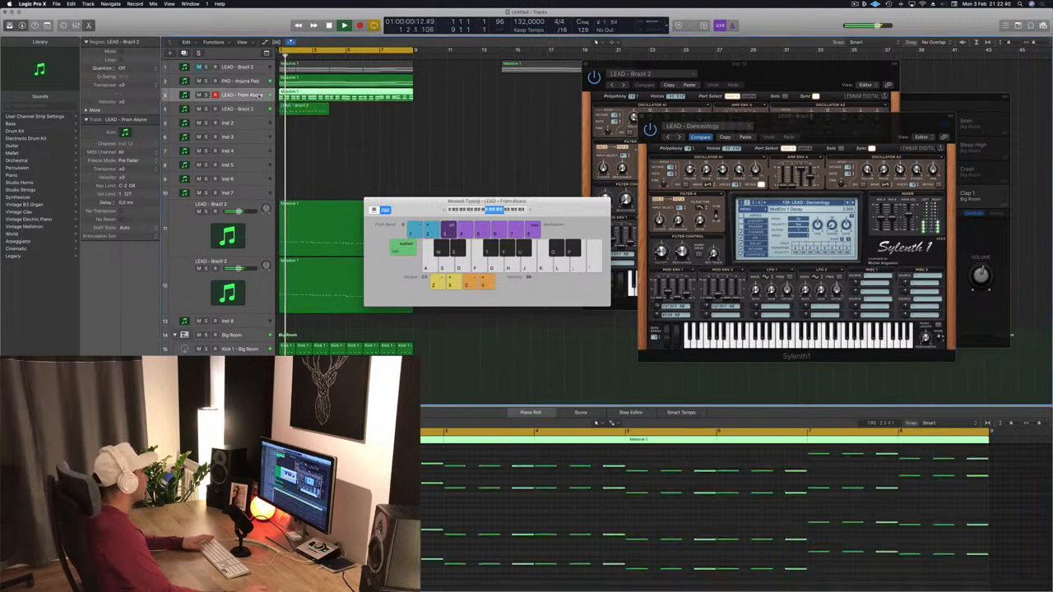
key(space)
double_click(260, 95)
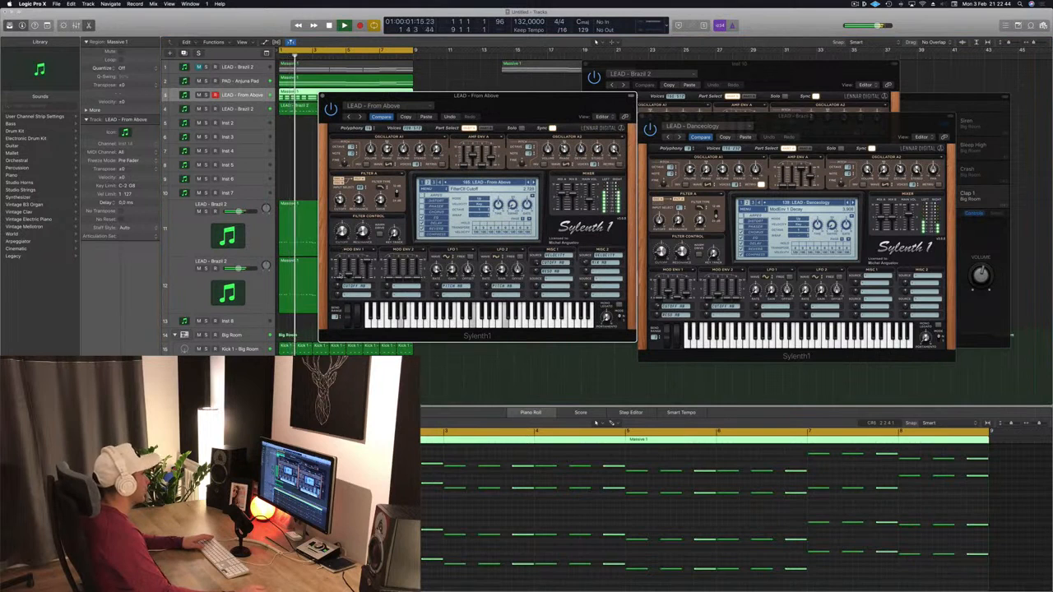
drag(485, 97, 492, 114)
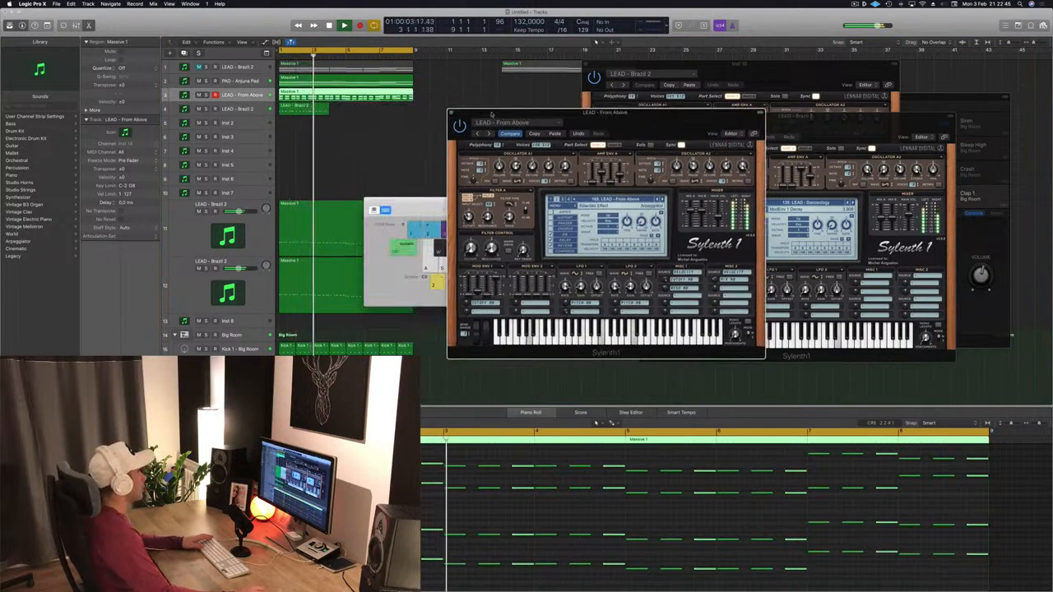
click(451, 115)
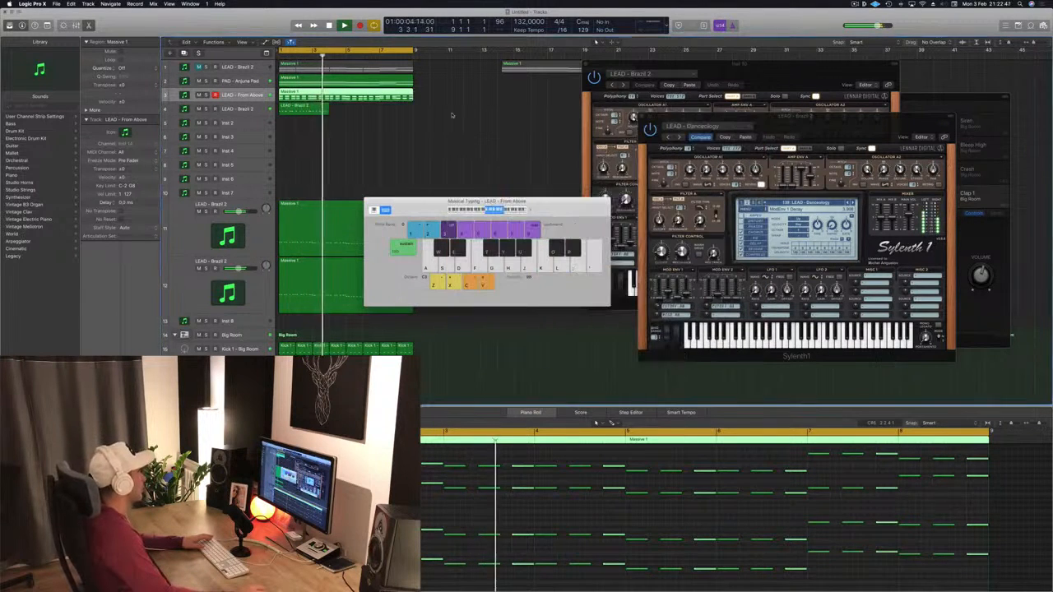
- Select the PAD and second LEAD - Brazil 2 tracks and toggle solo on the lead track
click(254, 81)
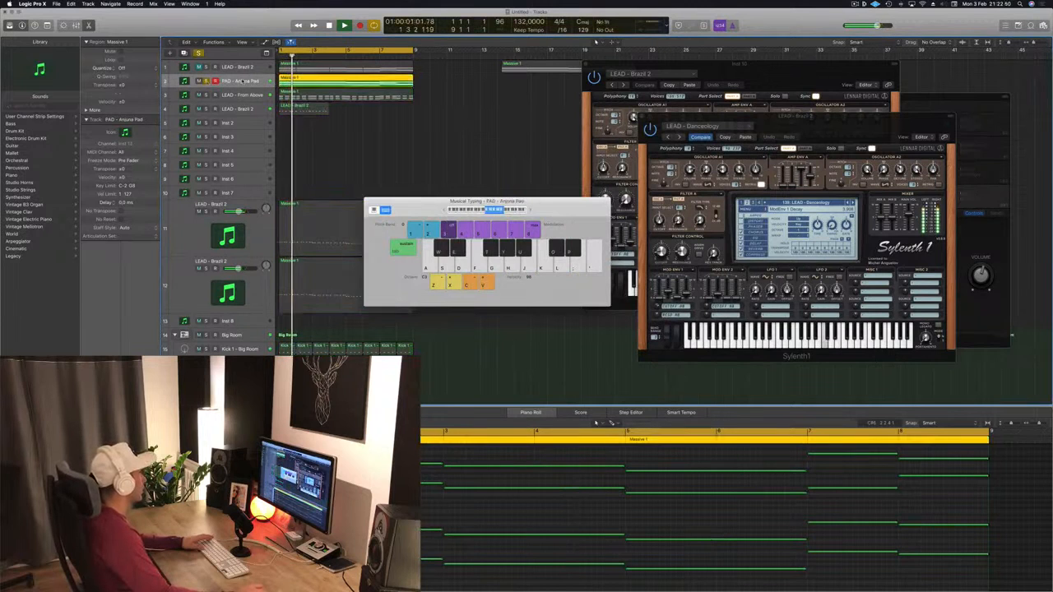
click(236, 109)
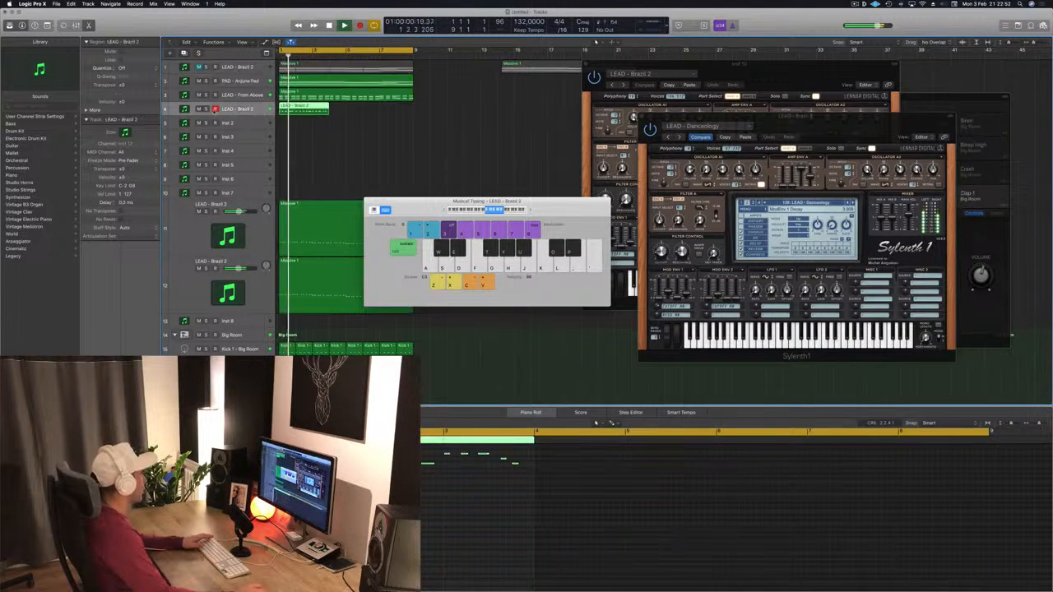
click(206, 108)
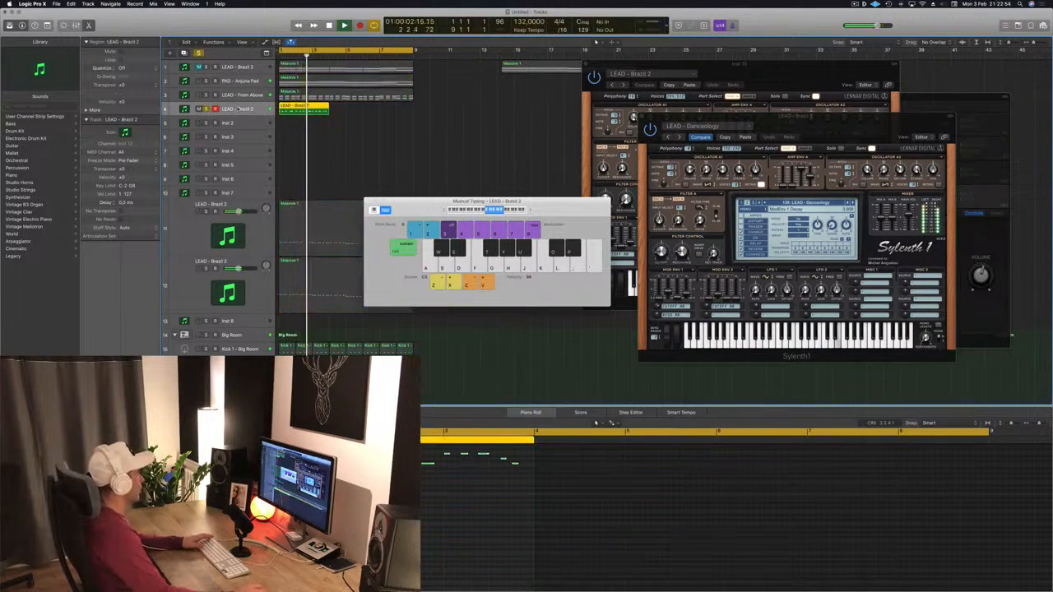
key(s)
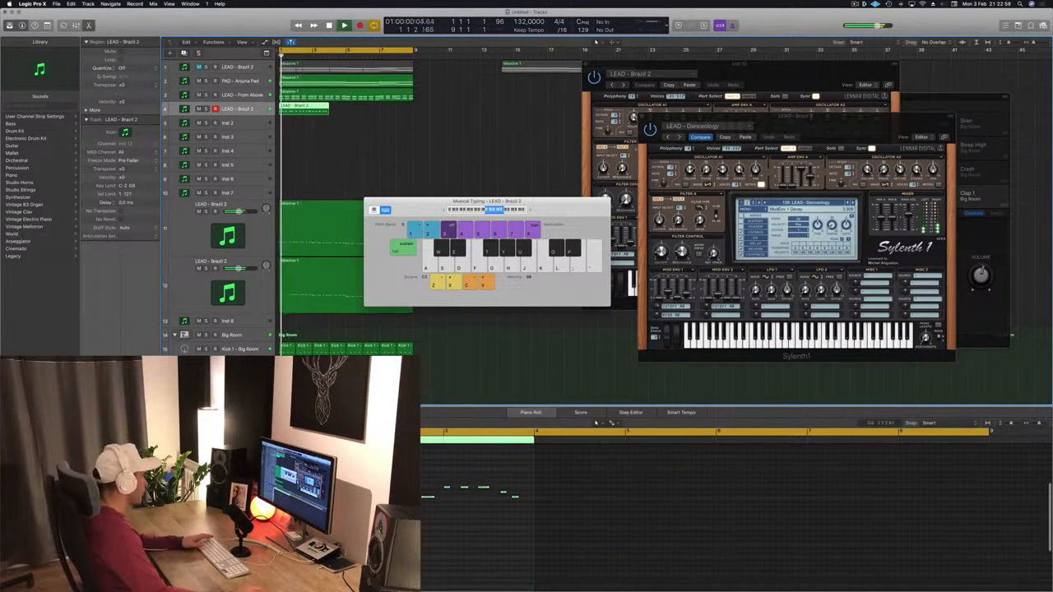
- Play the arrangement and extend the recorded lead region's end to about bar 5
click(374, 514)
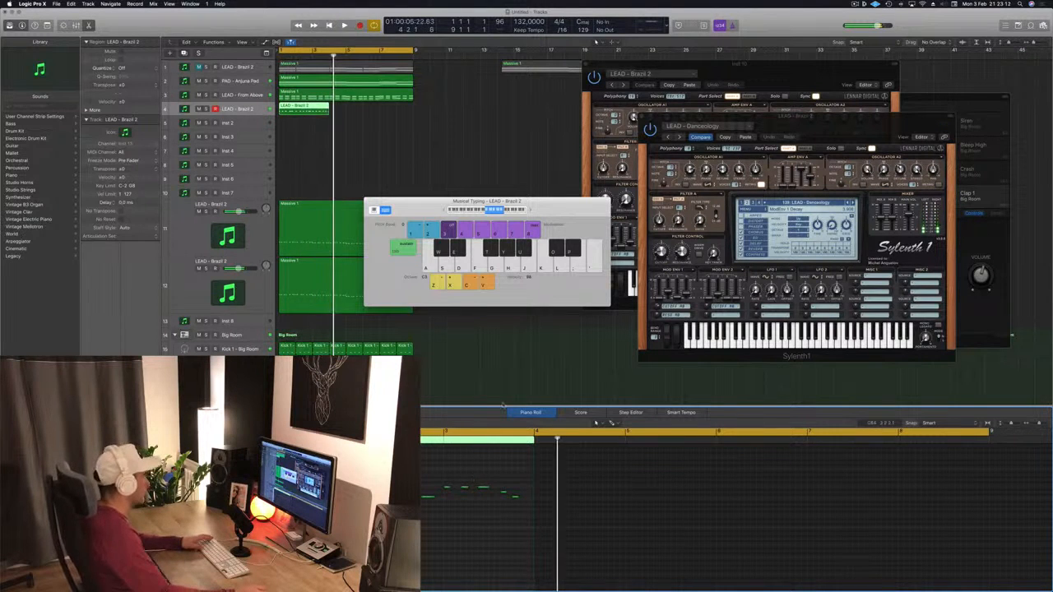
key(space)
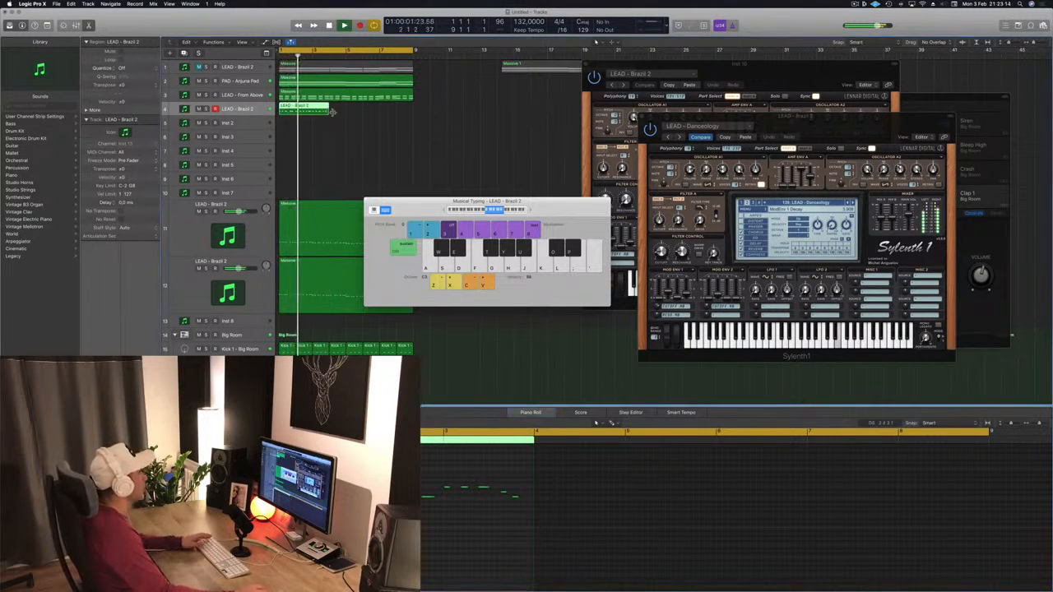
drag(332, 115, 346, 114)
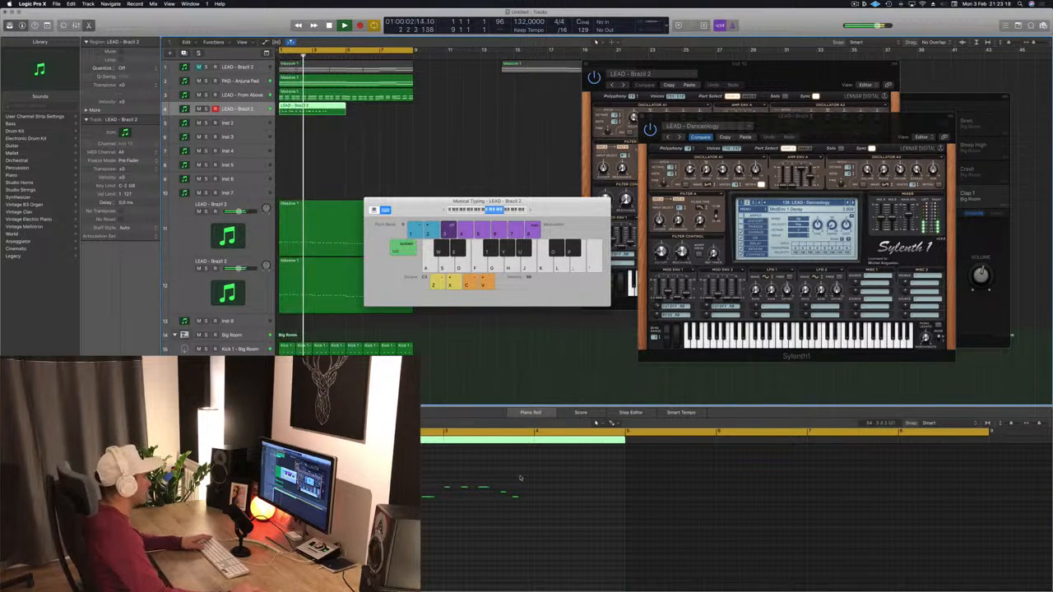
- Stop playback, place a low note near the end of the lead phrase in the piano roll, and play it again
key(space)
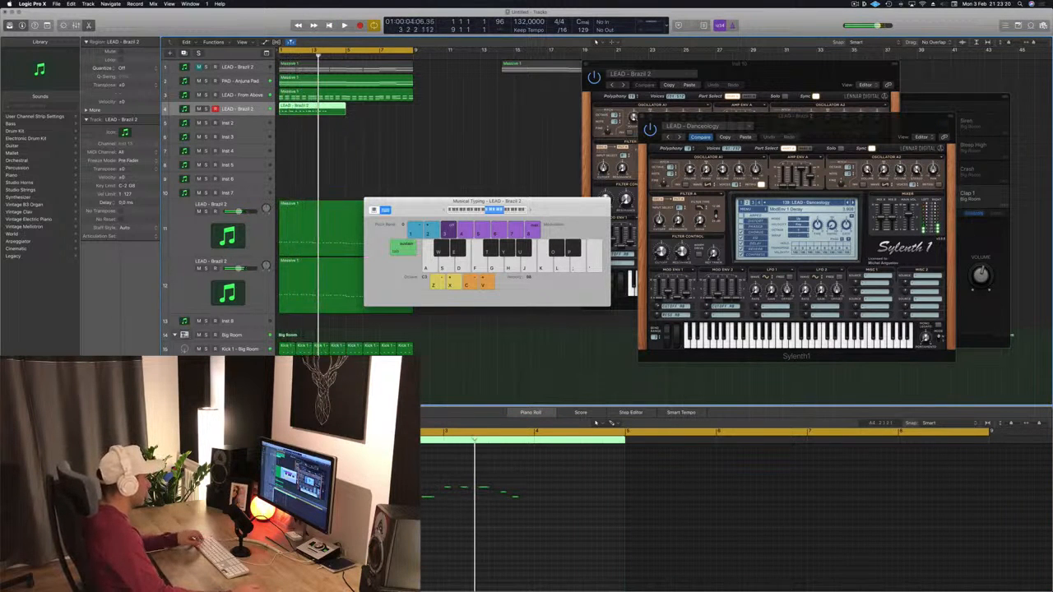
click(359, 471)
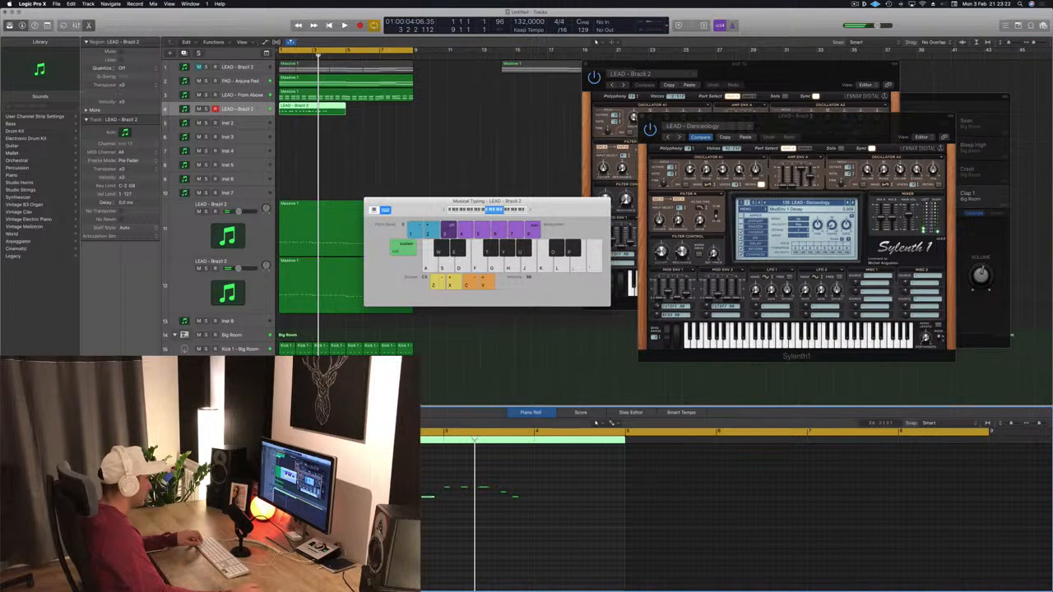
drag(359, 489, 609, 508)
key(space)
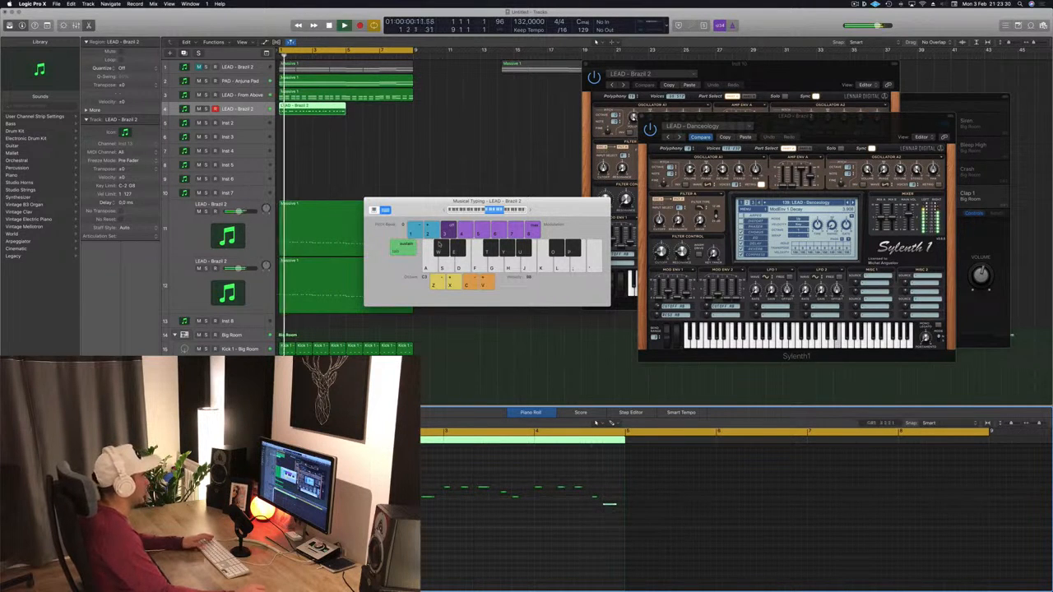
- Copy the recorded lead region to directly follow the original and play both regions back
drag(323, 108, 390, 117)
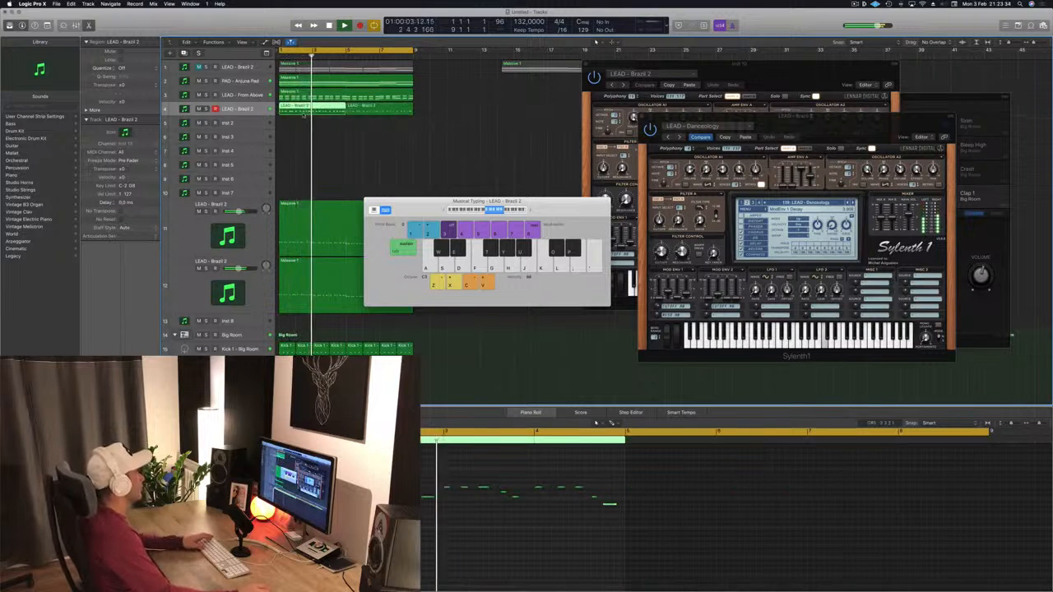
shift+click(375, 110)
key(space)
key(space)
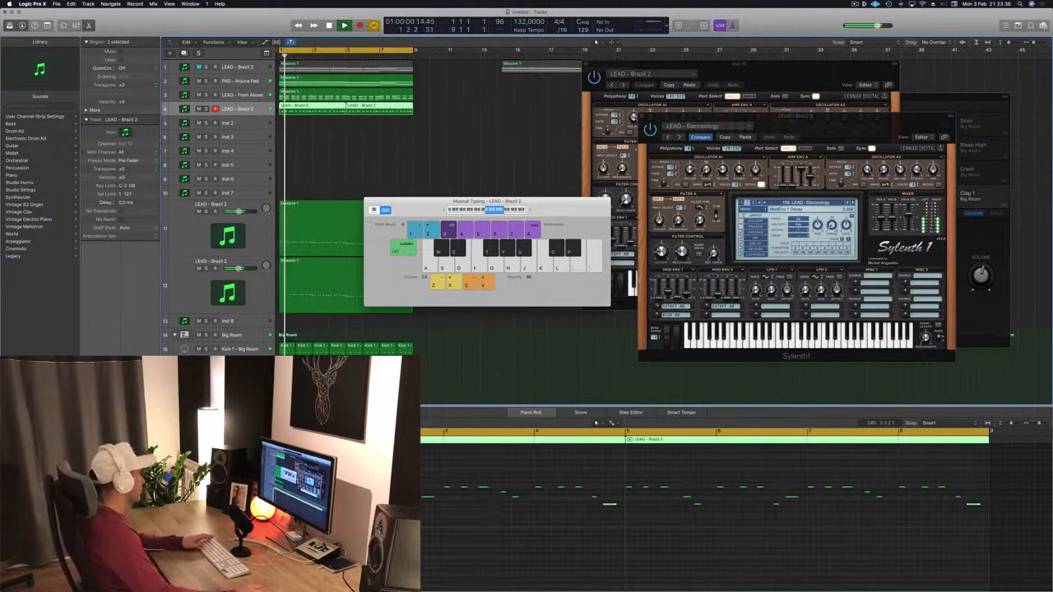
key(space)
key(space)
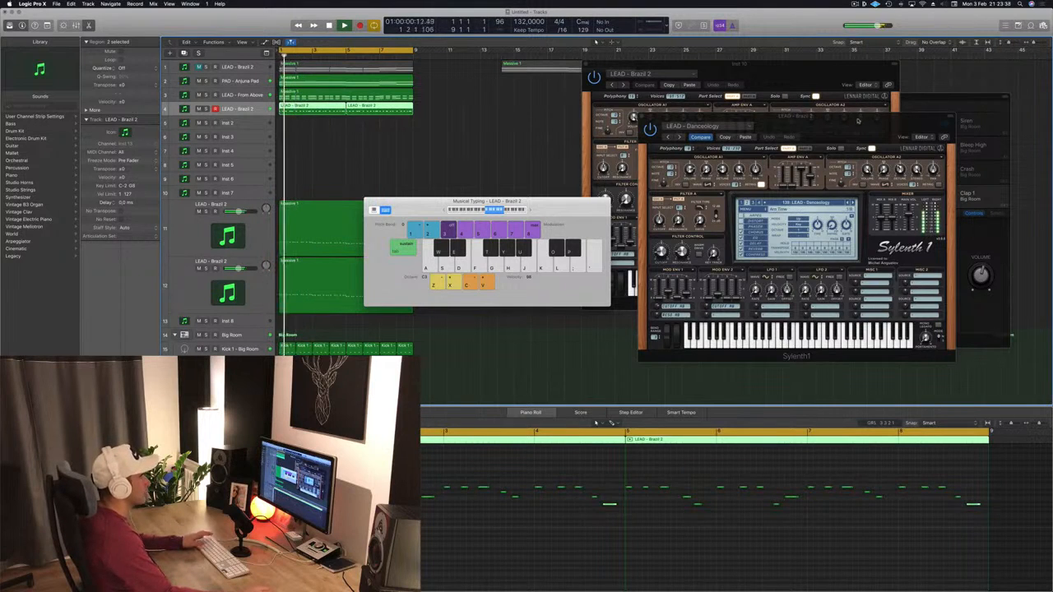
- Step through the next Sylenth1 lead presets, from LEAD - Dancecology to LEAD - Divine, while the arrangement plays
drag(858, 121, 735, 126)
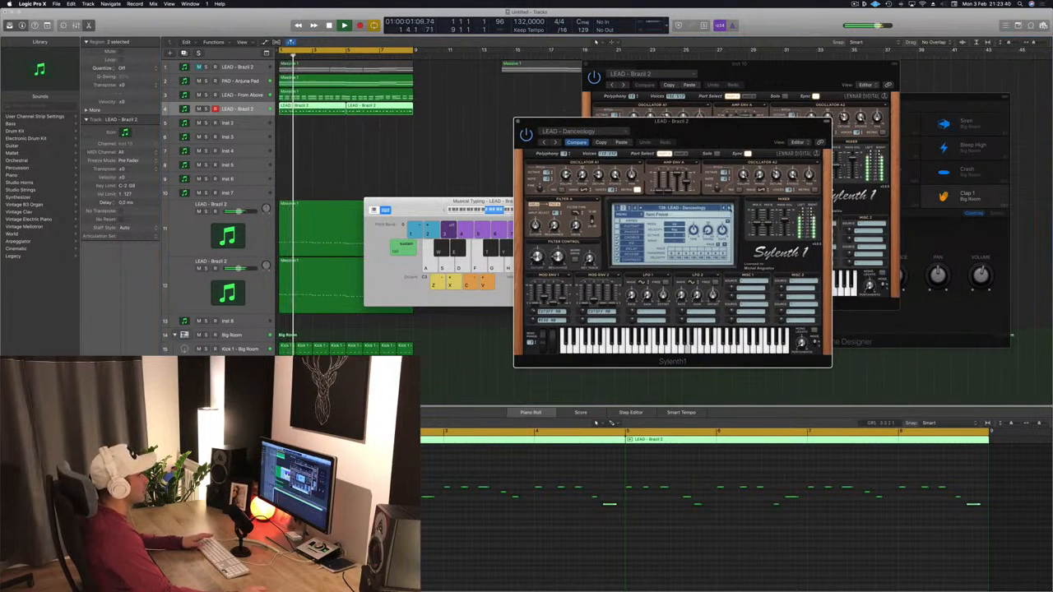
click(729, 209)
key(space)
key(space)
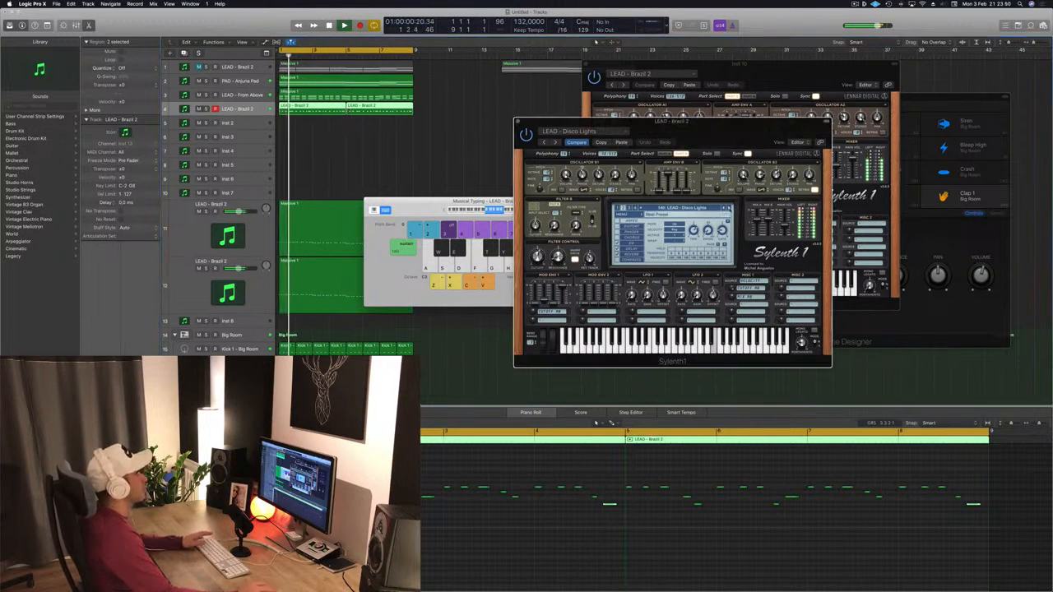
click(729, 208)
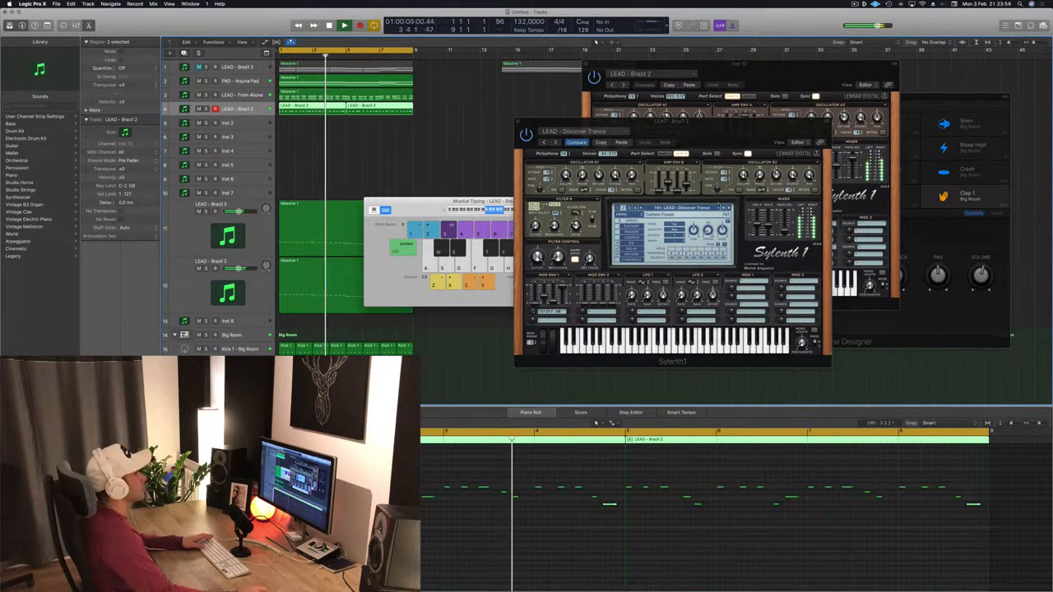
click(729, 208)
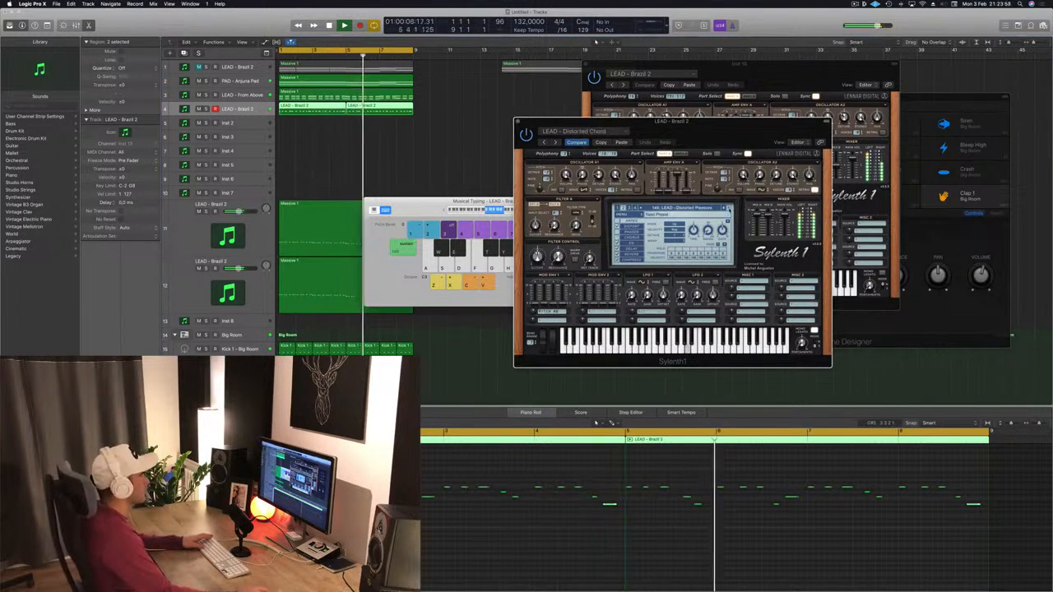
click(729, 208)
click(729, 208)
click(729, 208)
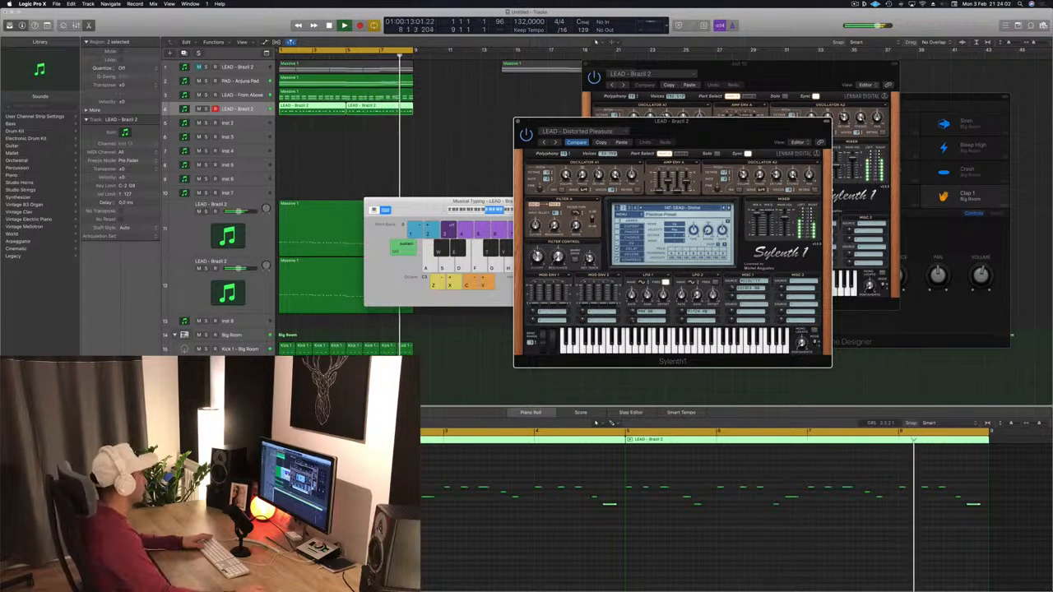
click(728, 208)
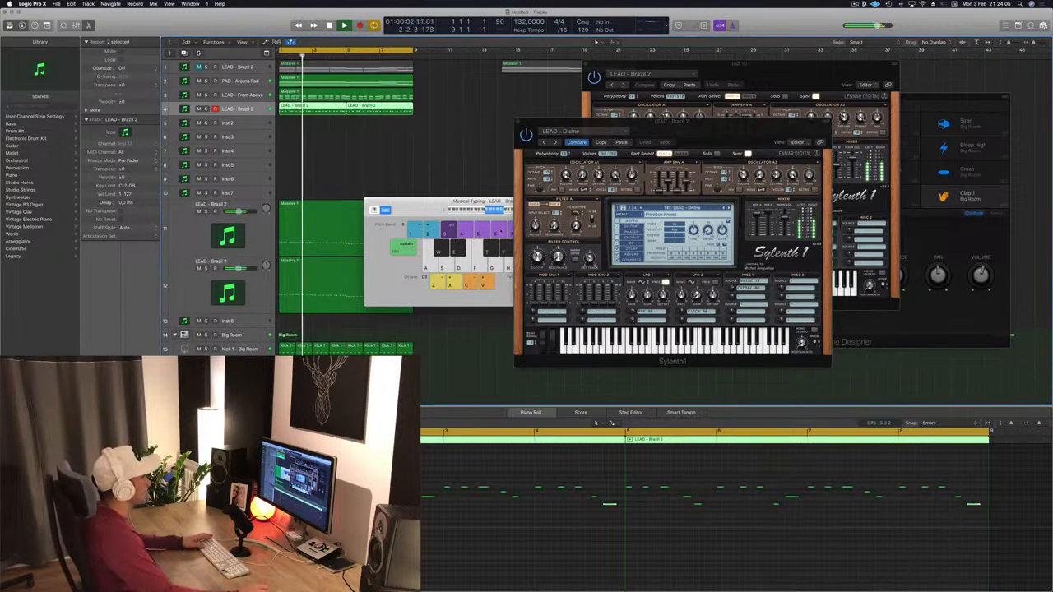
- Close the LEAD - Divine Sylenth1 window and play the arrangement from the start
drag(540, 130, 501, 131)
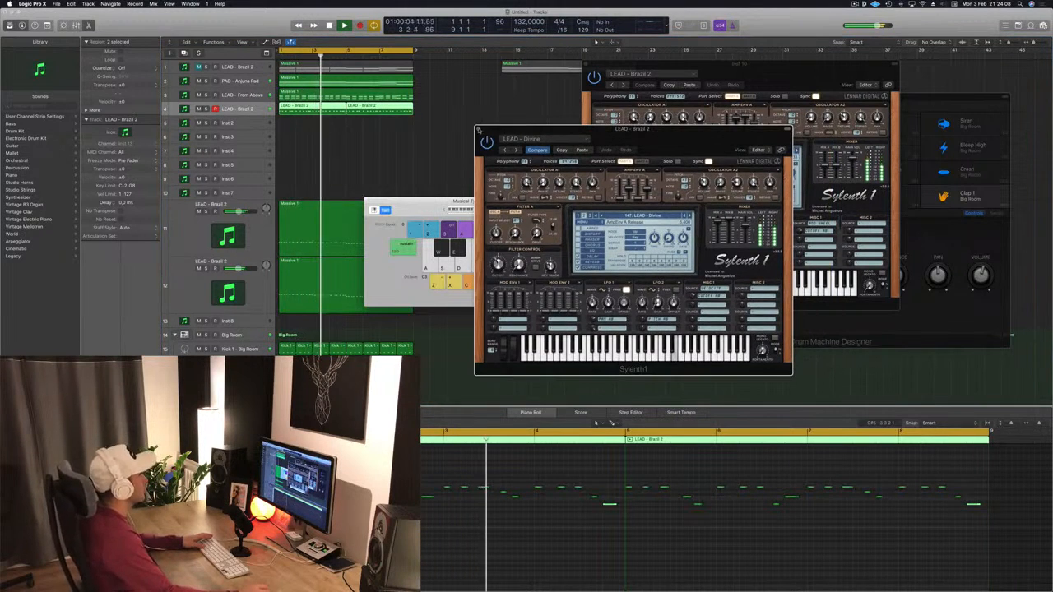
click(479, 129)
click(387, 526)
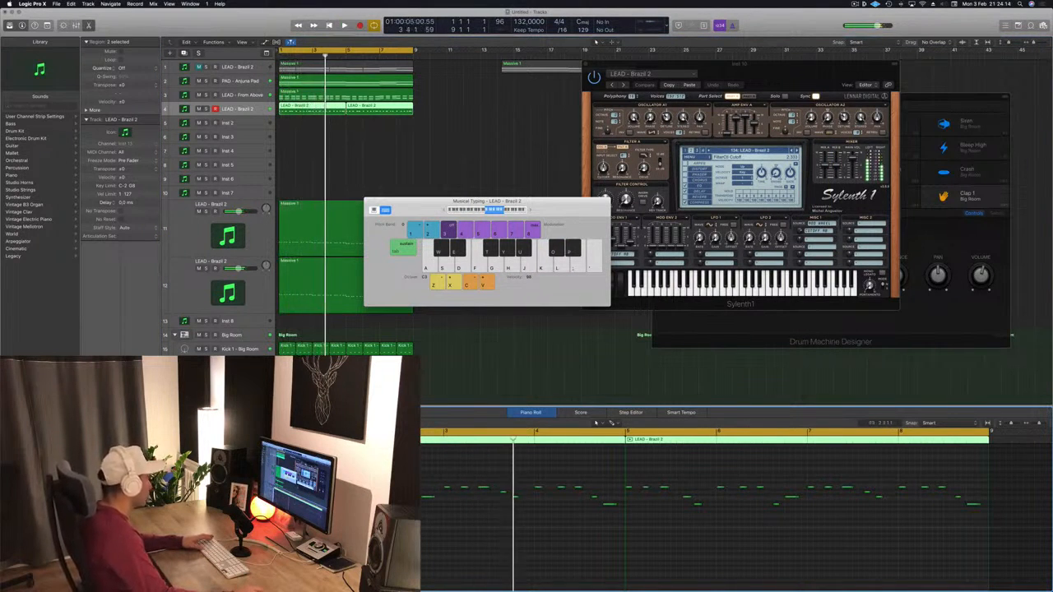
key(space)
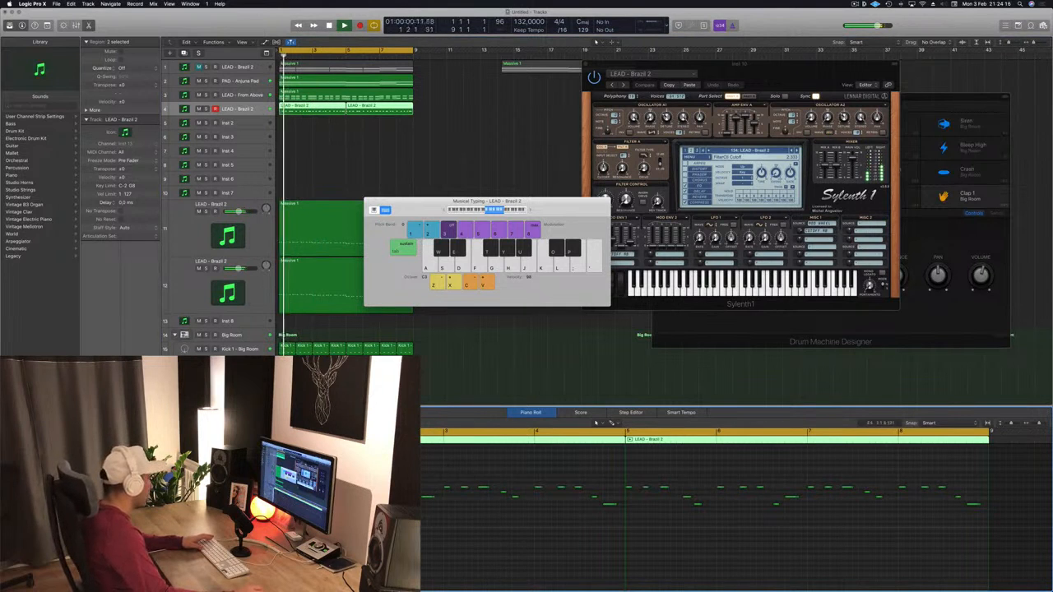
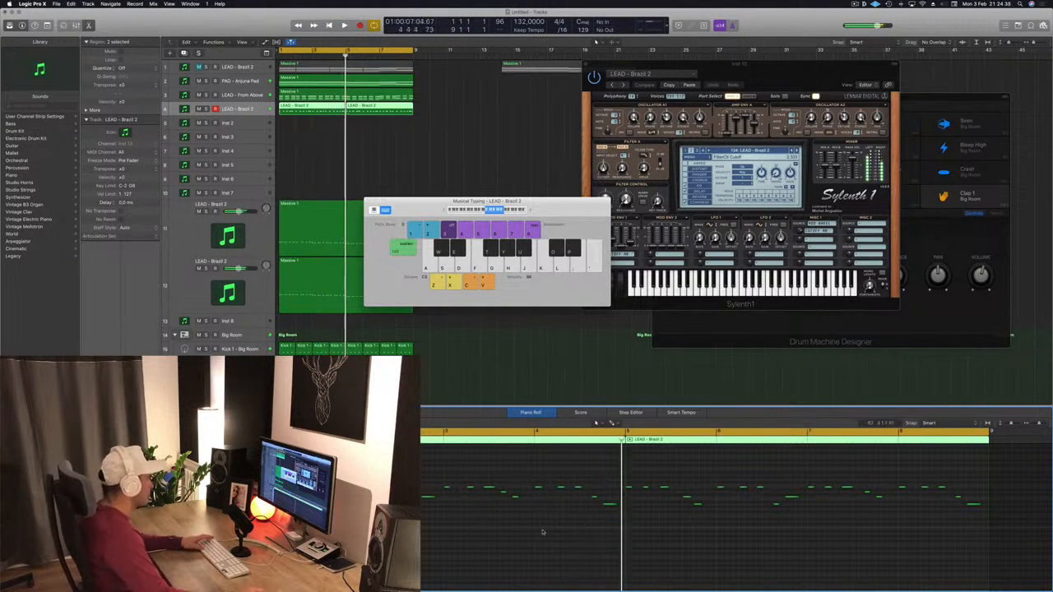
- Return to the start and delete the duplicated lead region on the LEAD - Brazil 2 track
key(Return)
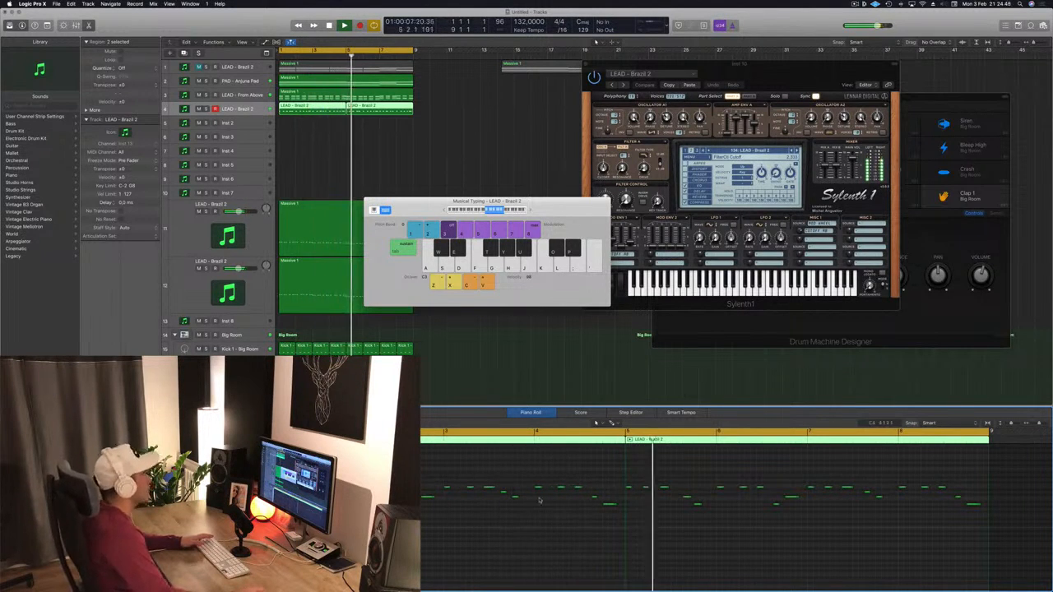
key(Return)
click(394, 118)
click(383, 109)
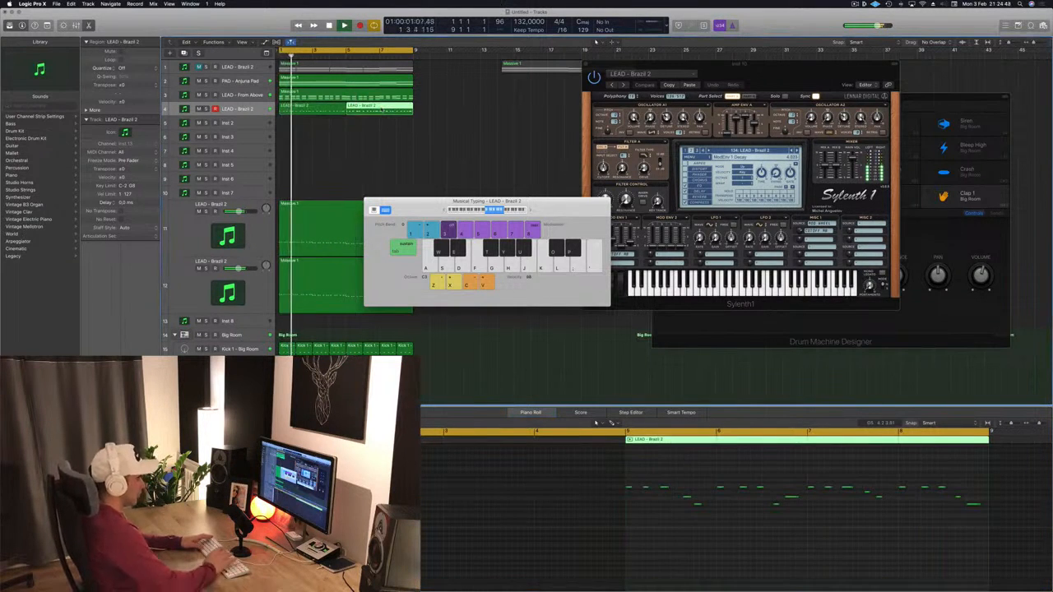
key(Delete)
- Copy the lead region again so it directly follows the original, and play the arrangement
key(Return)
click(310, 108)
key(space)
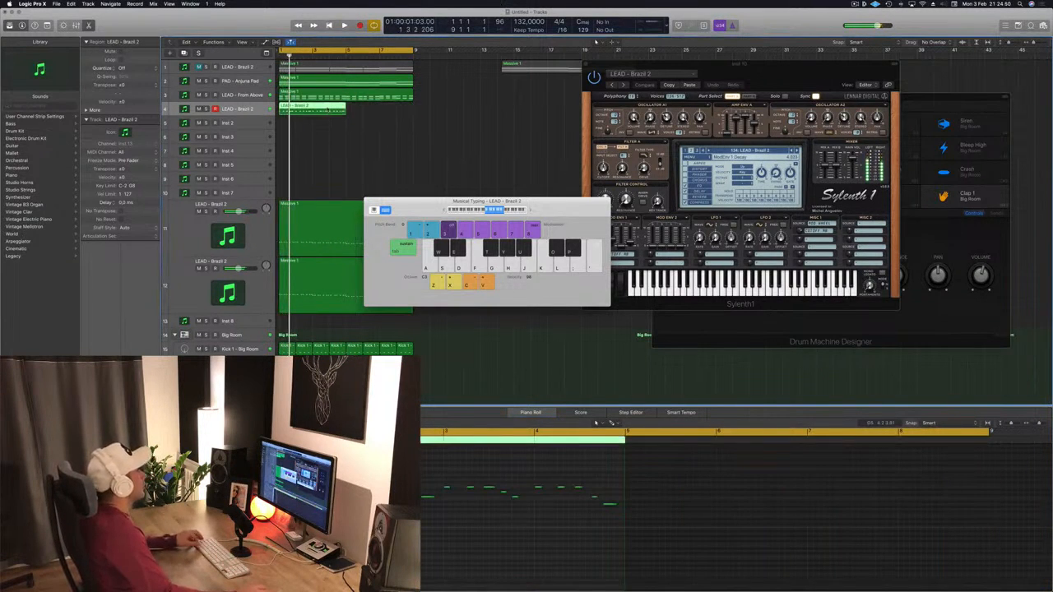
drag(311, 108, 376, 112)
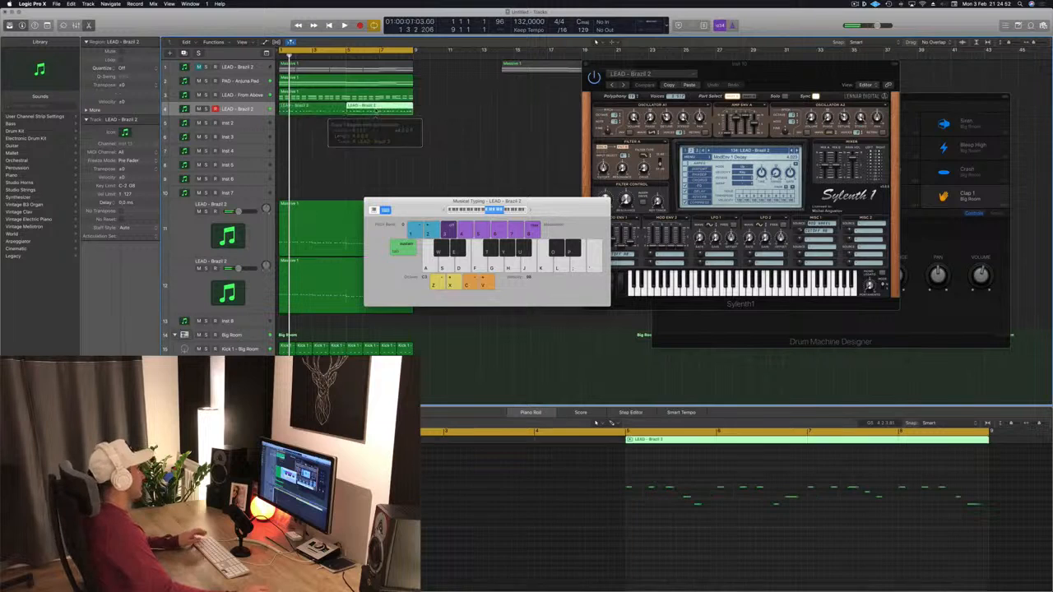
key(space)
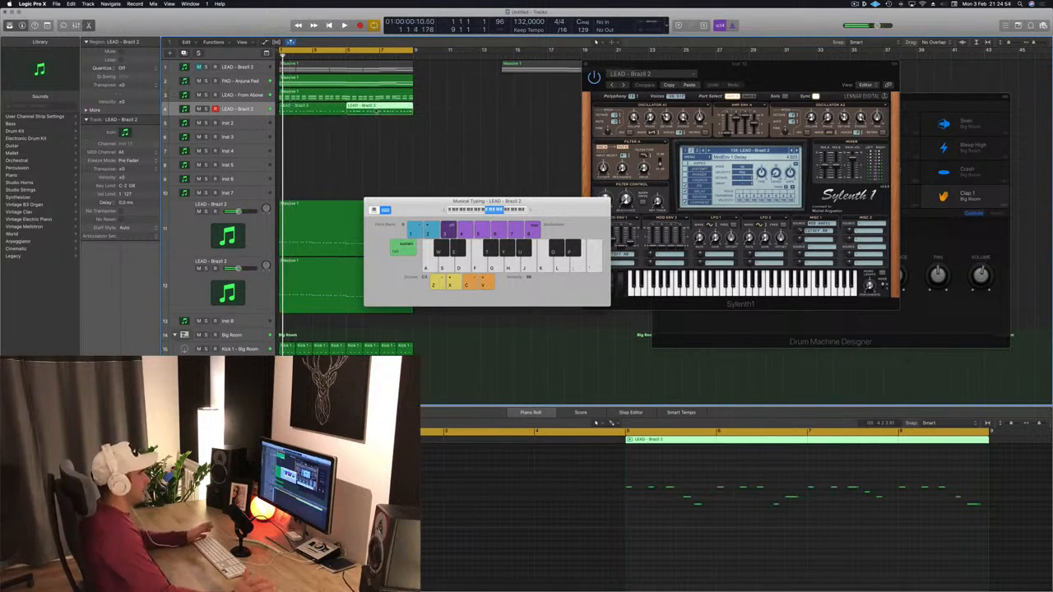
- Move the Musical Typing window aside to the edge of the arrangement while playback runs
drag(427, 197, 468, 189)
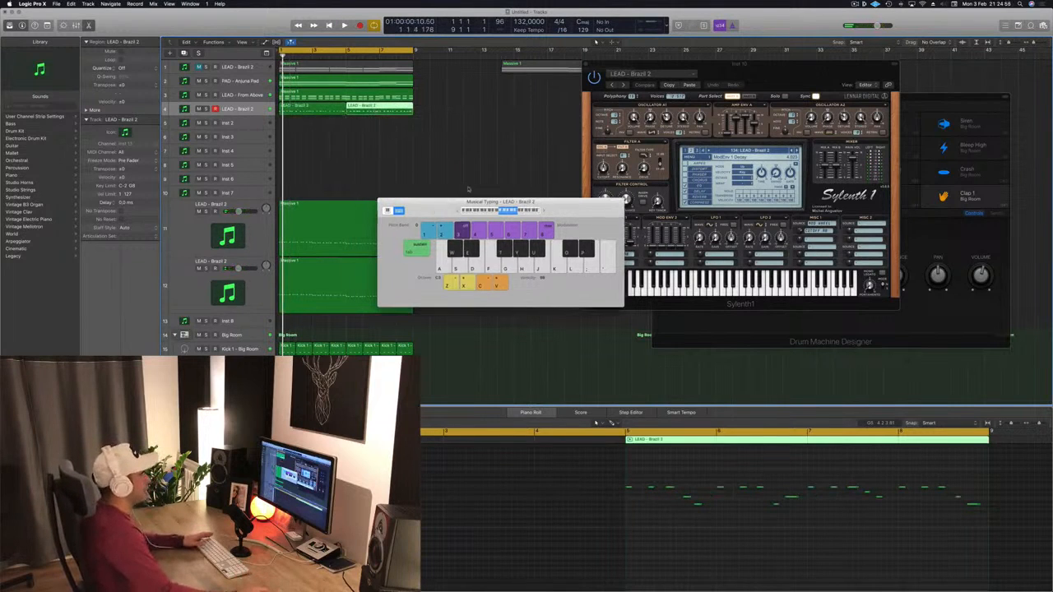
click(854, 4)
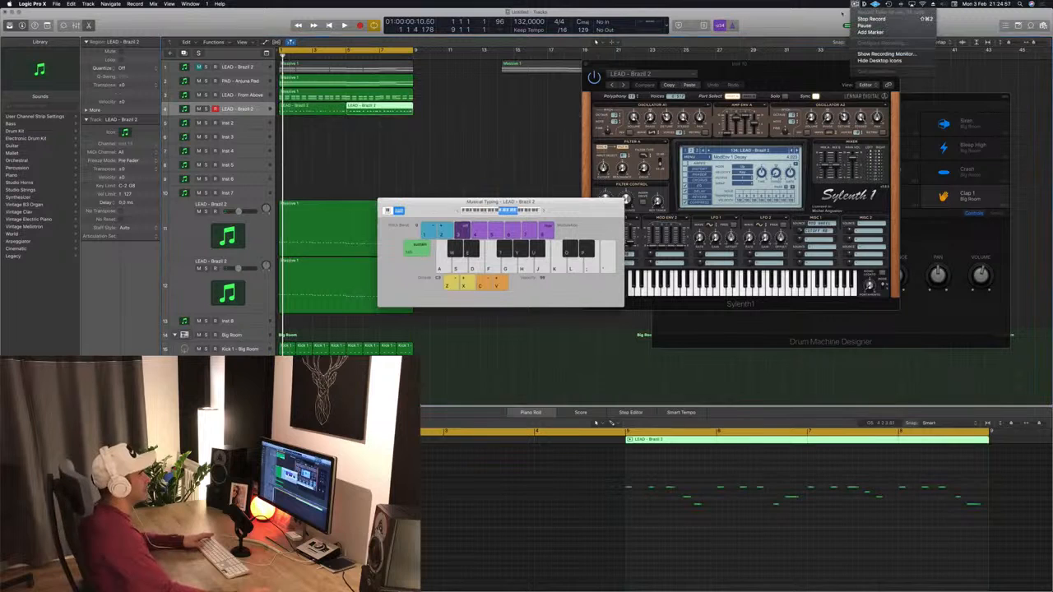
click(819, 28)
click(561, 168)
drag(591, 201, 784, 165)
key(space)
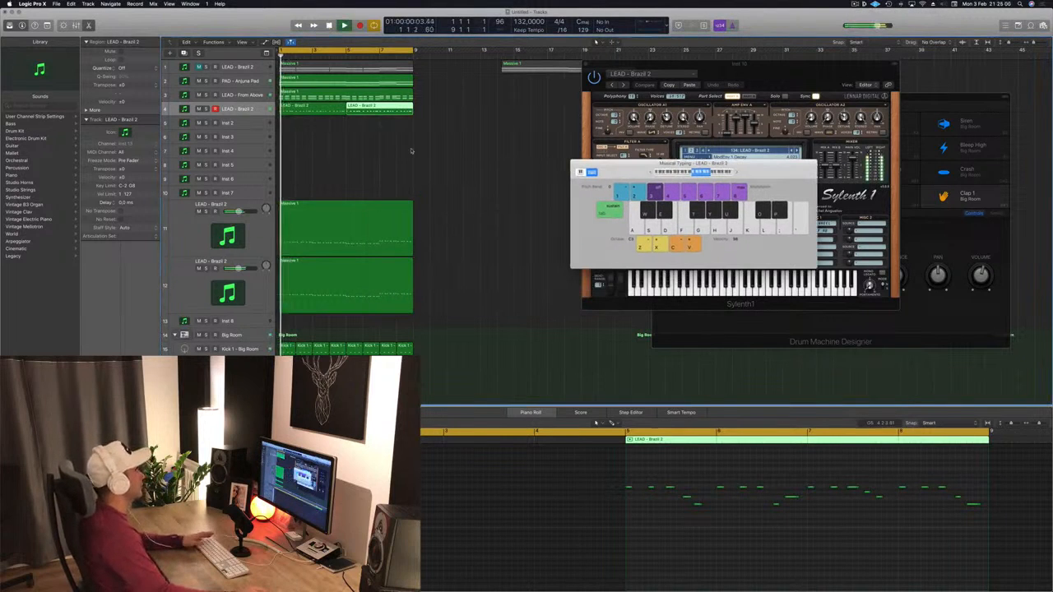
click(256, 110)
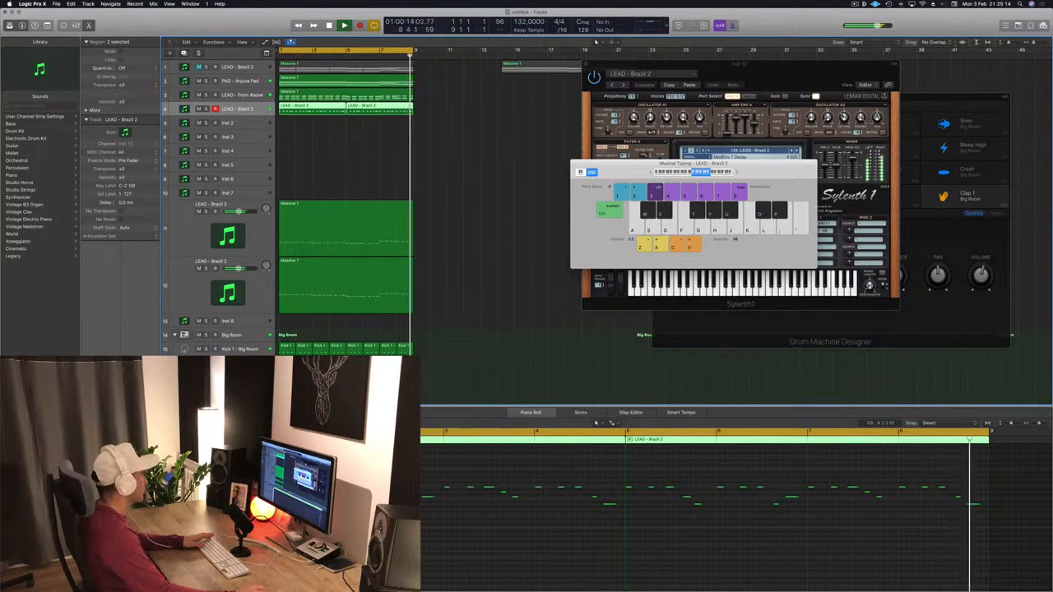
drag(764, 174, 1020, 197)
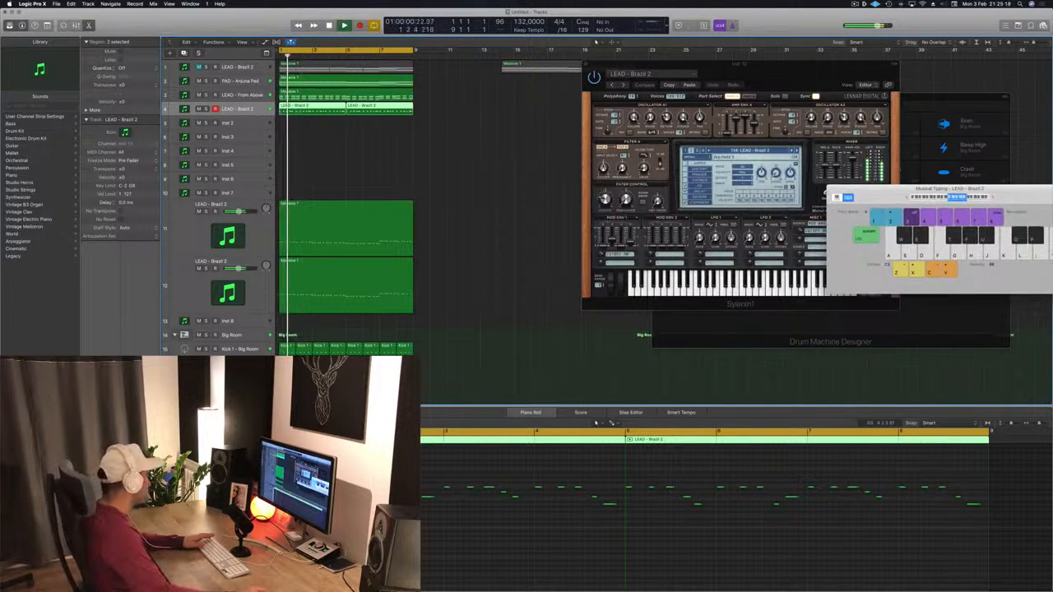
- Open the LEAD - Brazil 2 track's Sylenth1 instrument window and restart playback
click(99, 401)
drag(668, 138, 630, 133)
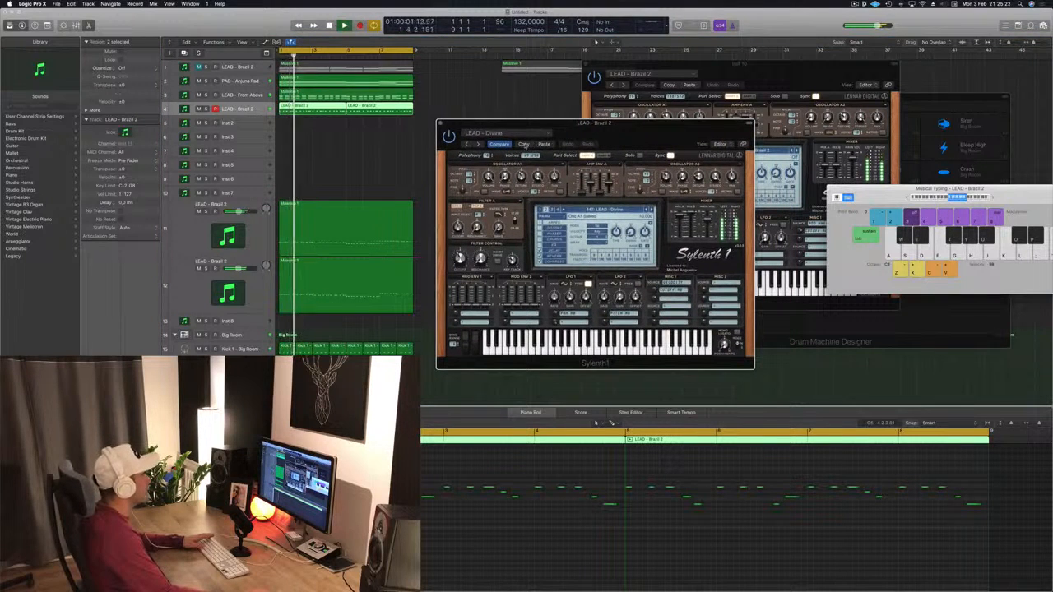
key(space)
- Step through the next Sylenth1 lead presets up to LEAD - Let Go while the arrangement plays, repositioning the window
key(space)
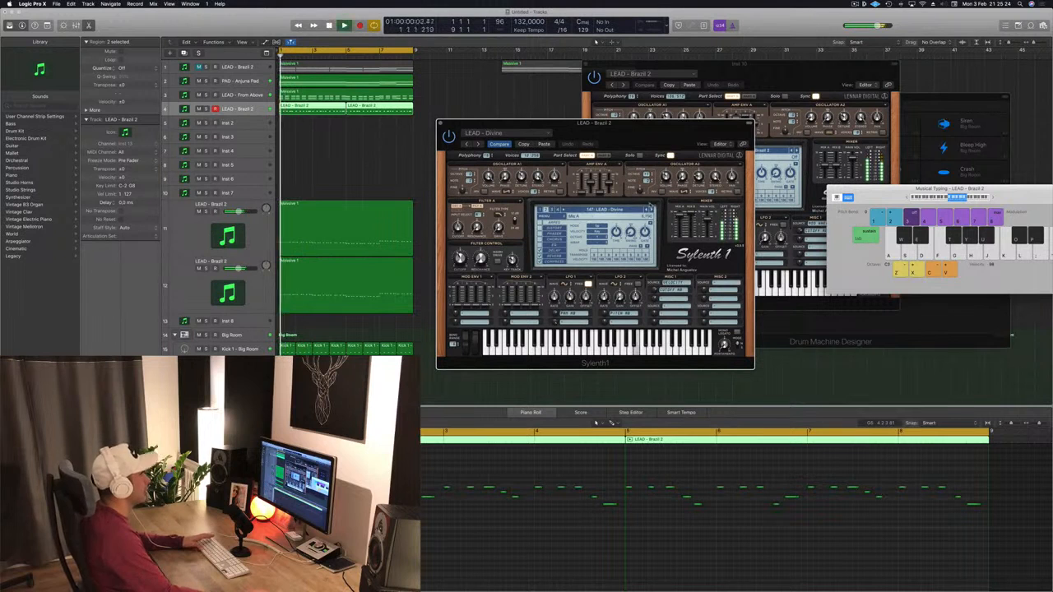
click(653, 210)
key(space)
key(space)
click(653, 210)
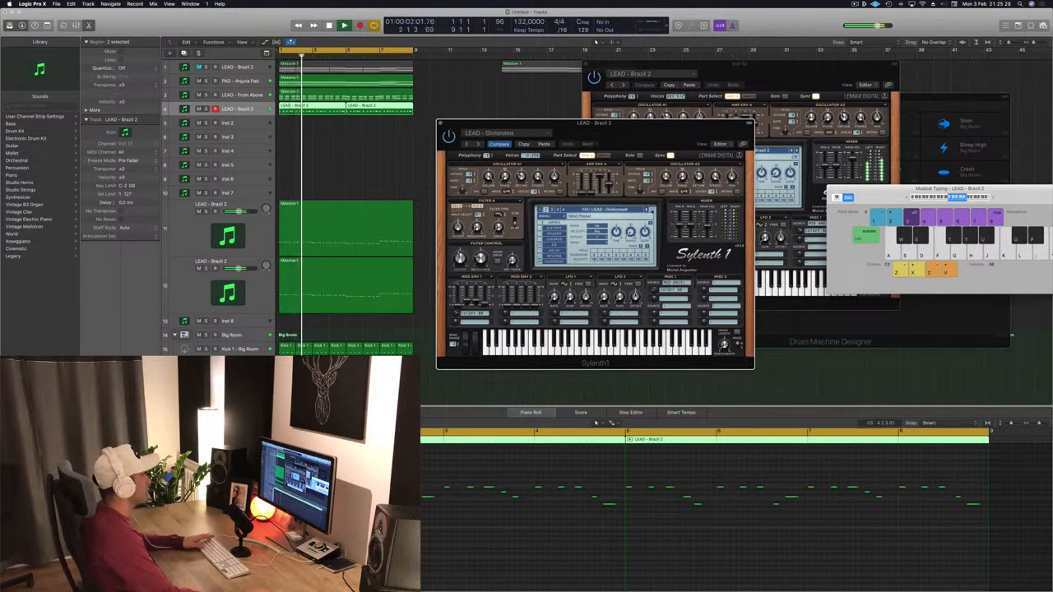
click(652, 210)
click(653, 210)
click(652, 210)
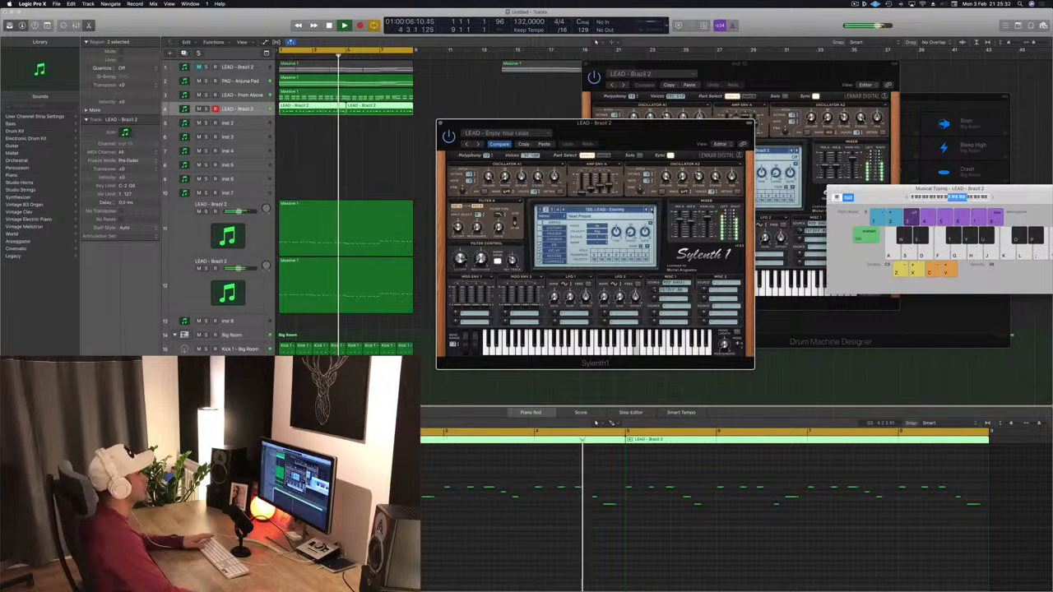
click(652, 210)
click(652, 210)
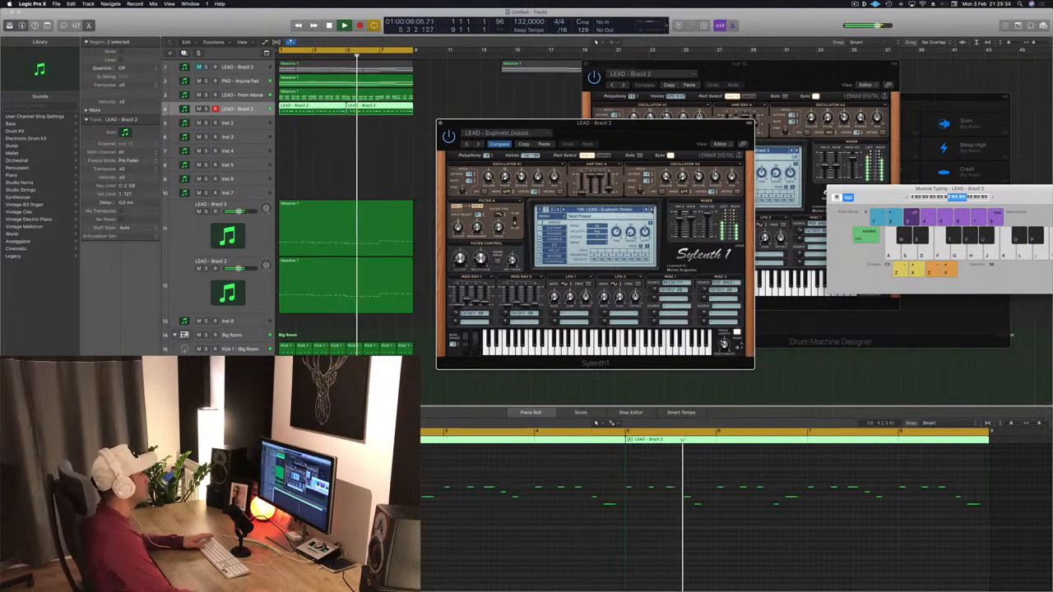
click(653, 210)
click(653, 210)
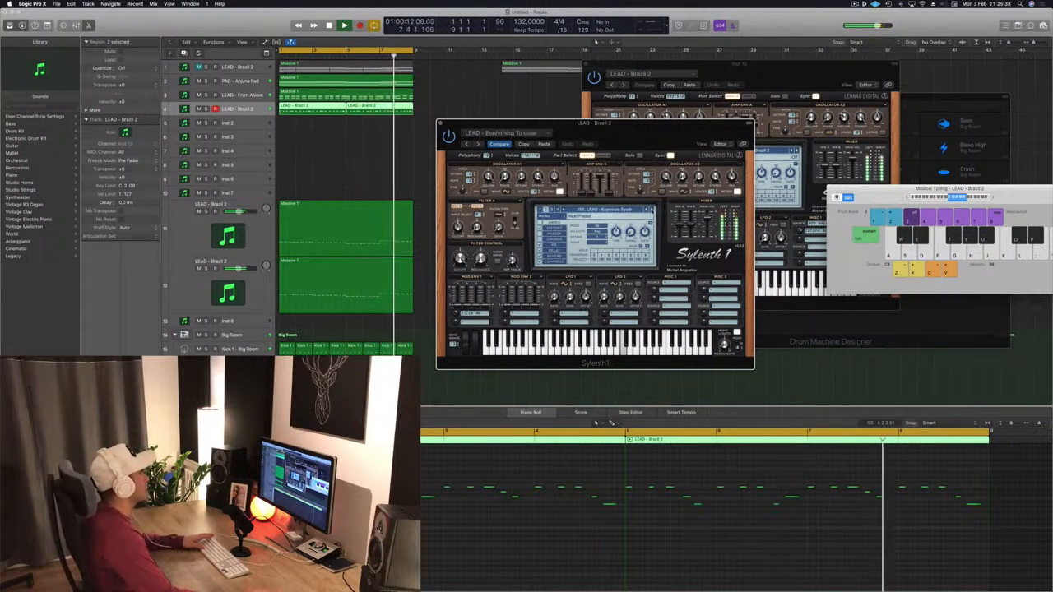
click(653, 209)
click(652, 210)
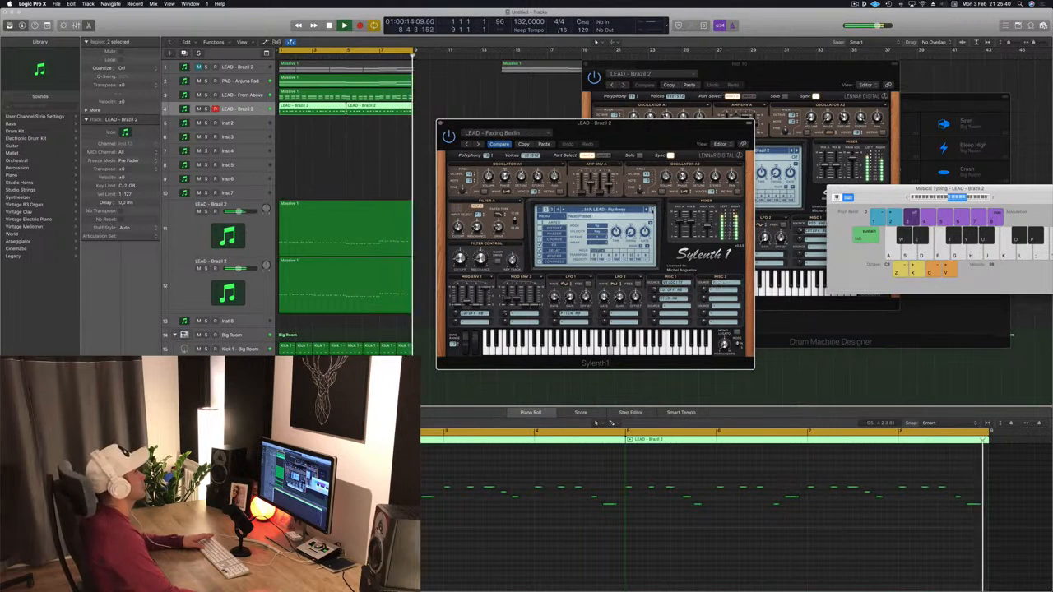
click(653, 210)
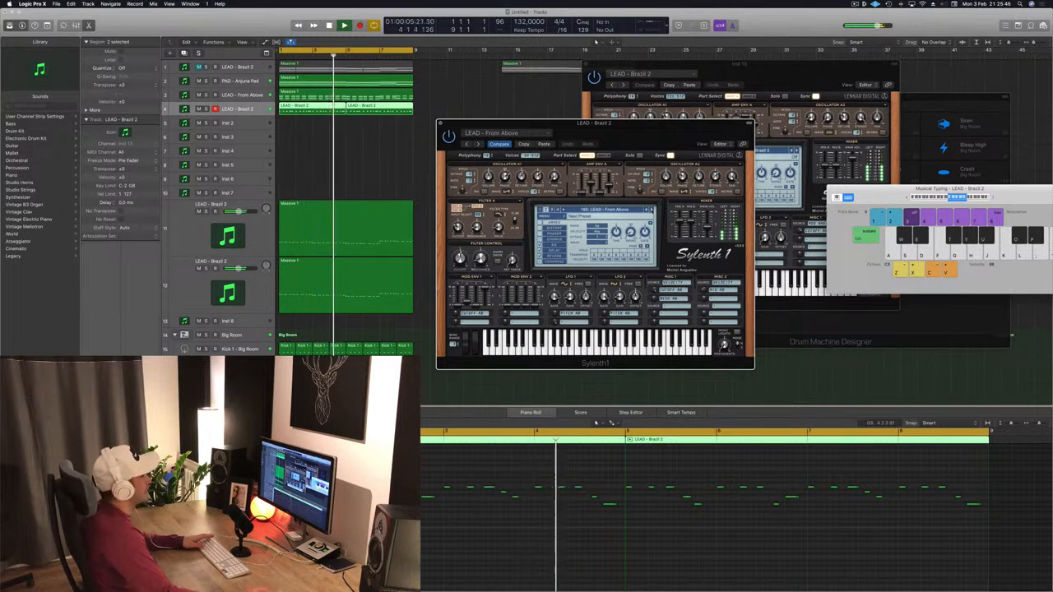
click(652, 210)
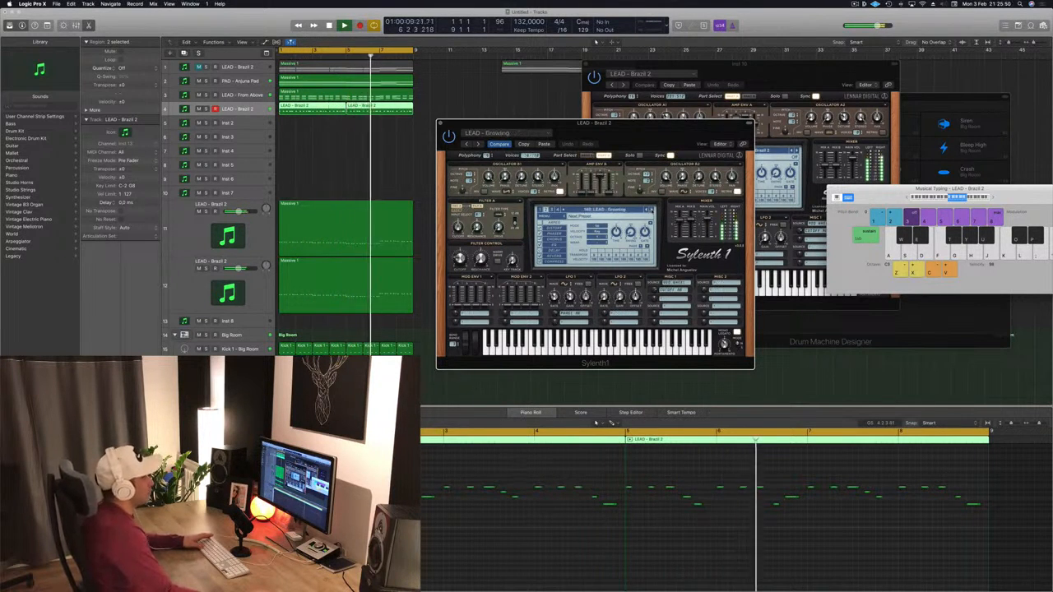
click(653, 210)
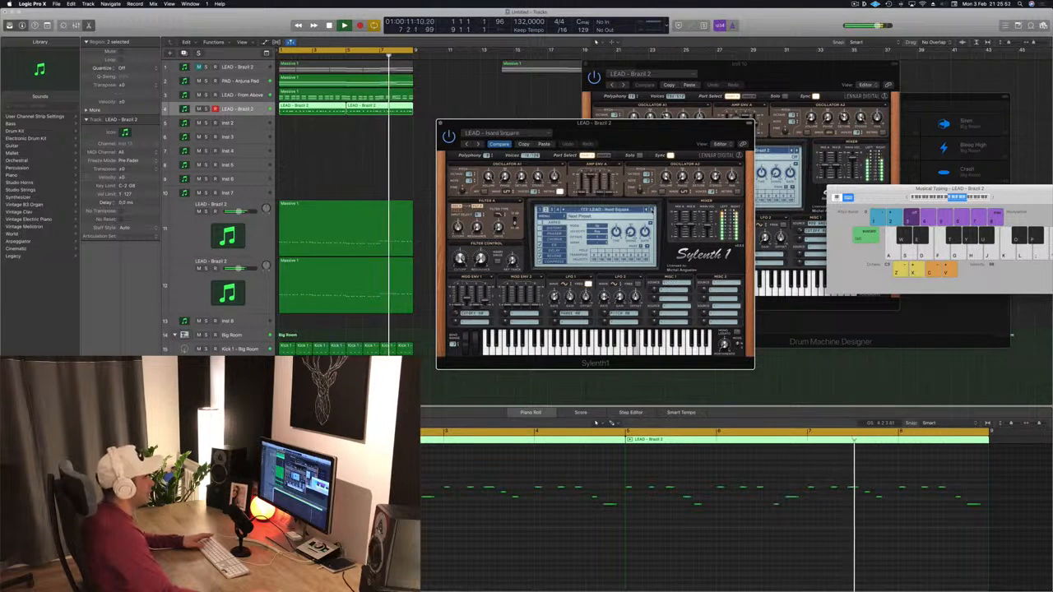
click(652, 210)
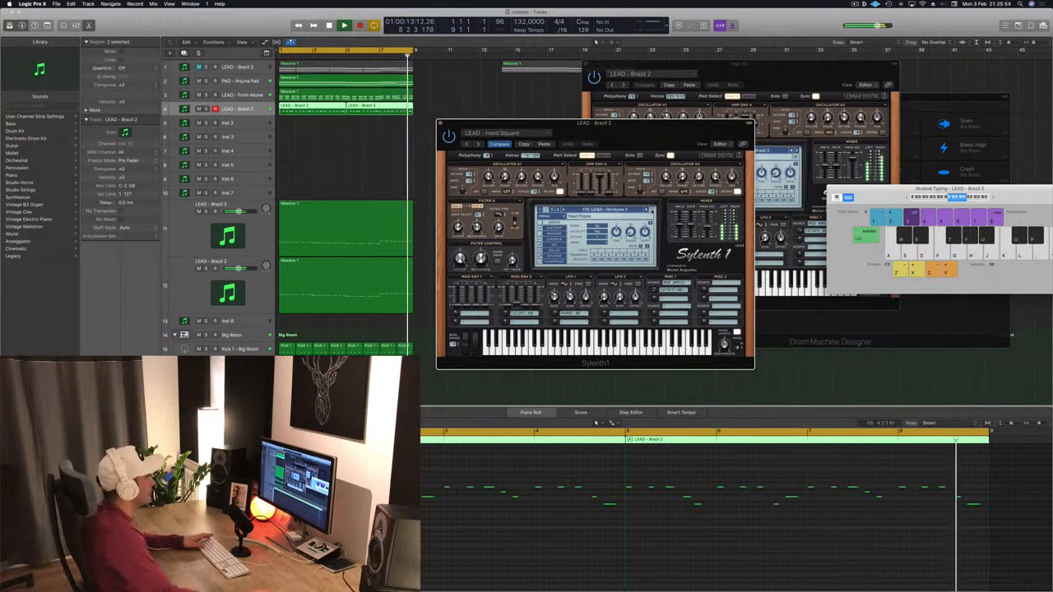
click(652, 211)
click(652, 210)
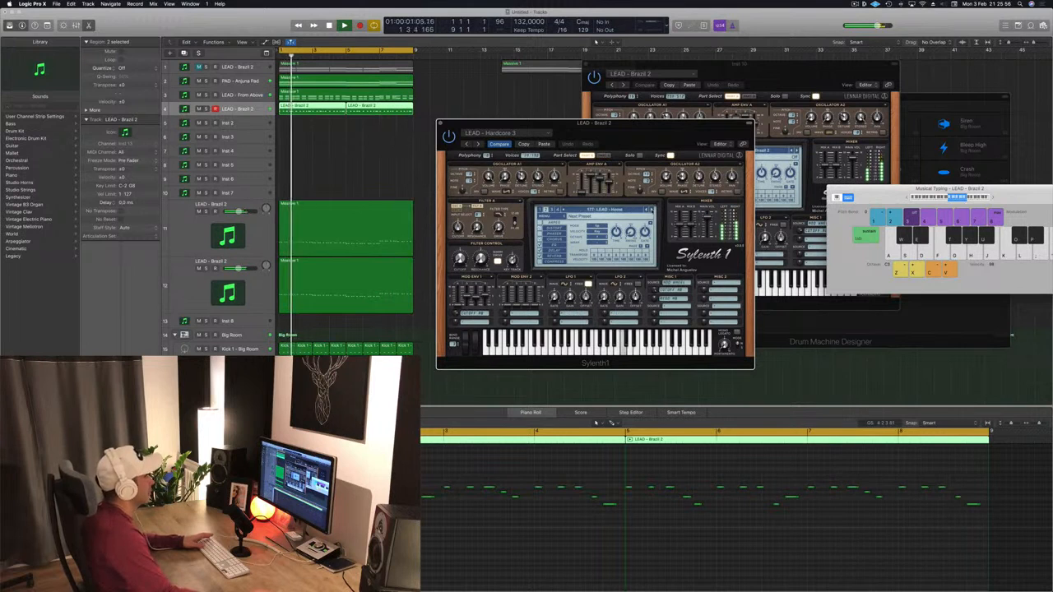
click(652, 211)
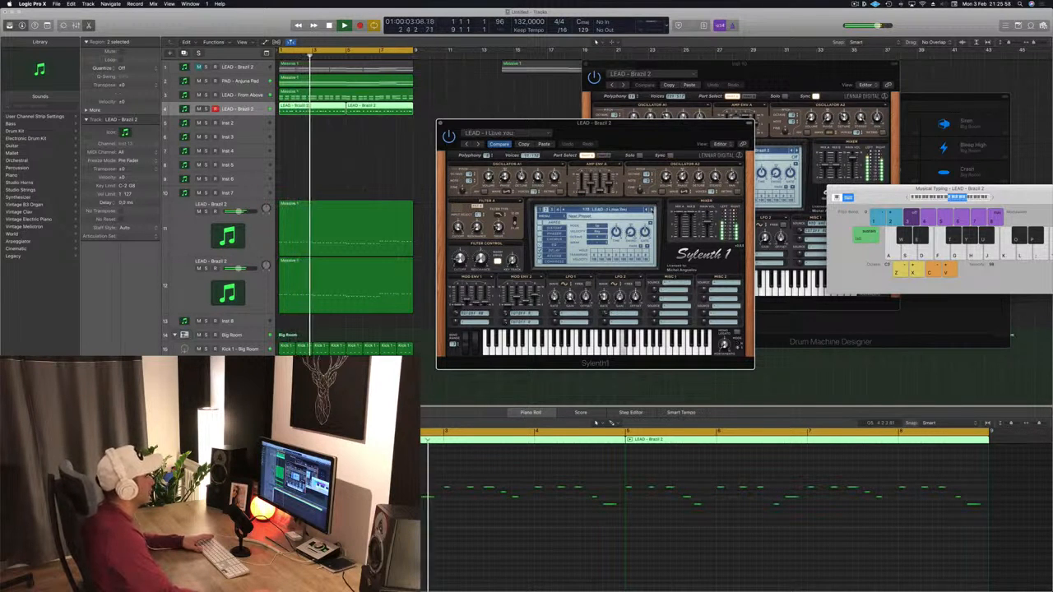
click(652, 210)
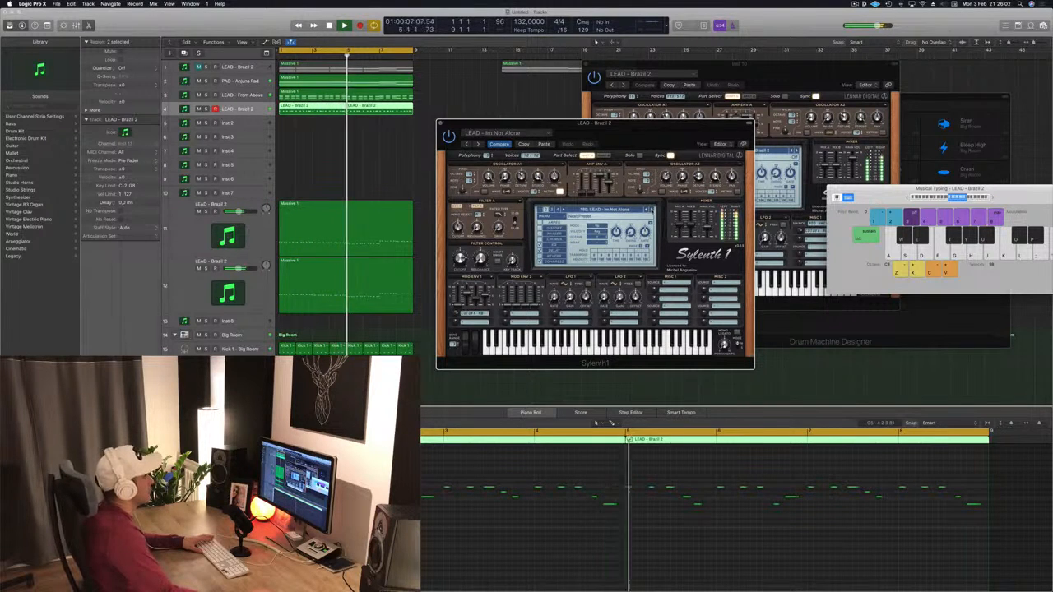
click(652, 211)
click(651, 210)
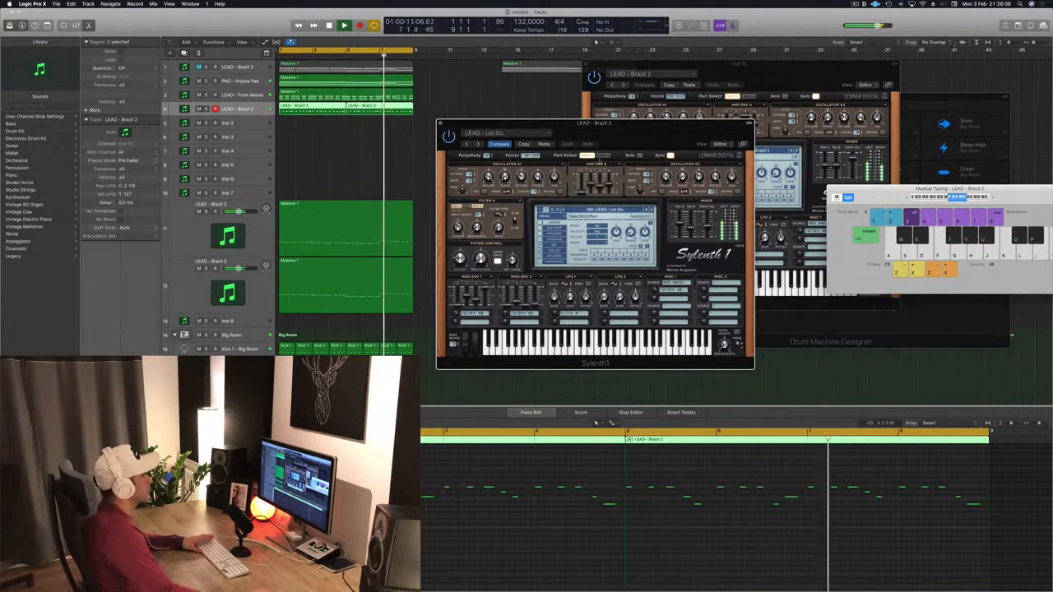
drag(655, 132, 709, 121)
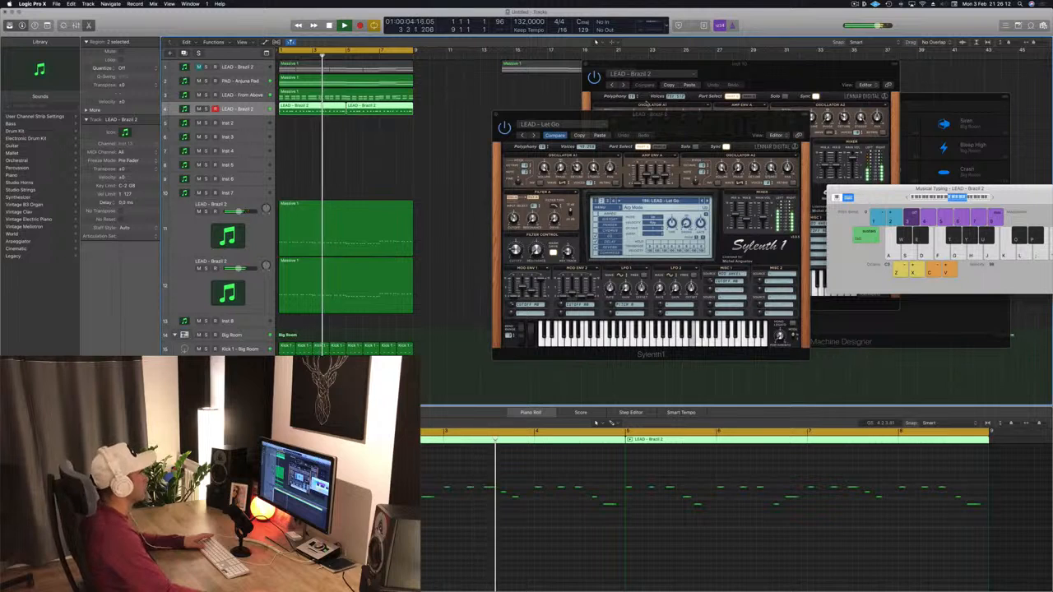
drag(709, 118, 669, 118)
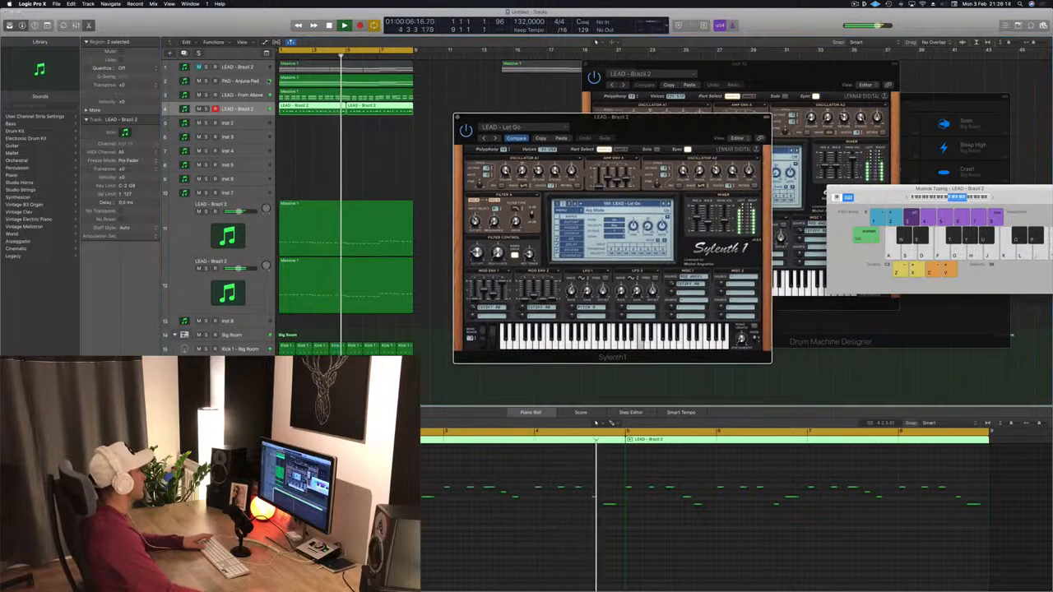
- Select the PAD - Arjuna Pad track and stop playback
key(Up)
key(Up)
key(Return)
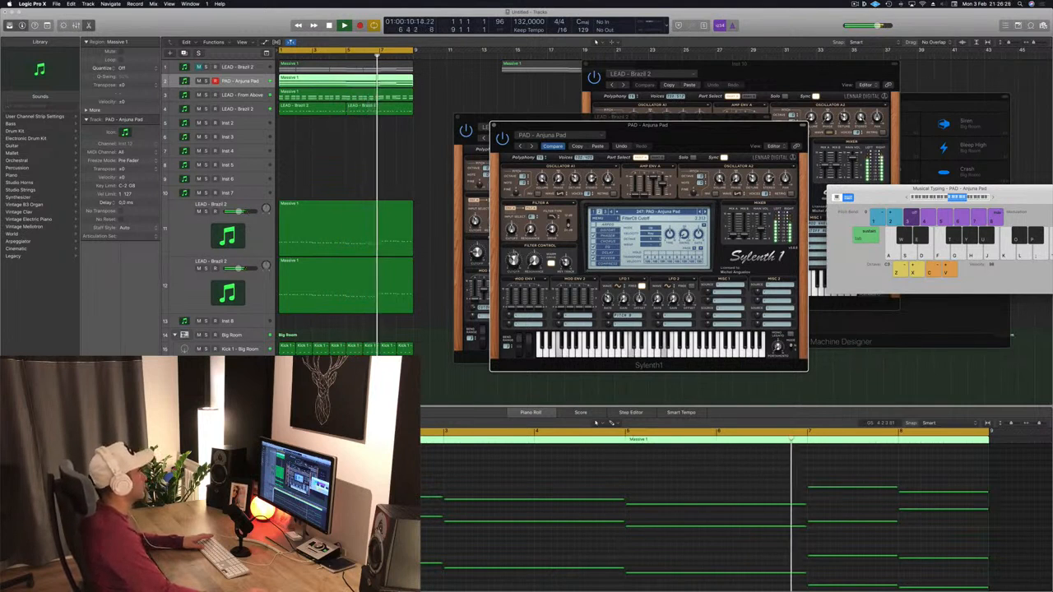
click(493, 125)
key(space)
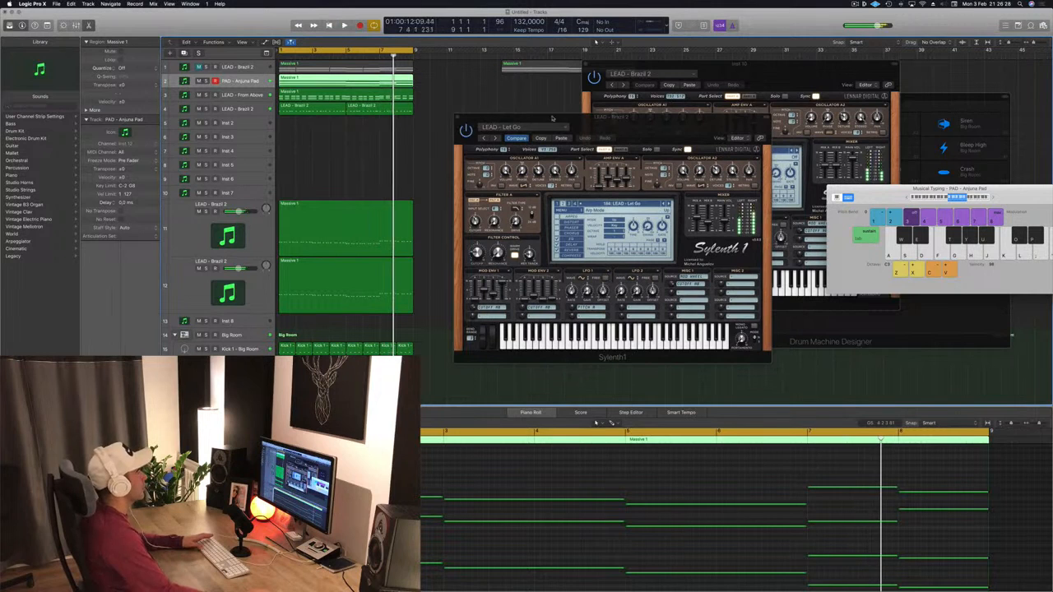
- Close the open Sylenth1 plug-in windows
drag(488, 116, 504, 114)
click(473, 117)
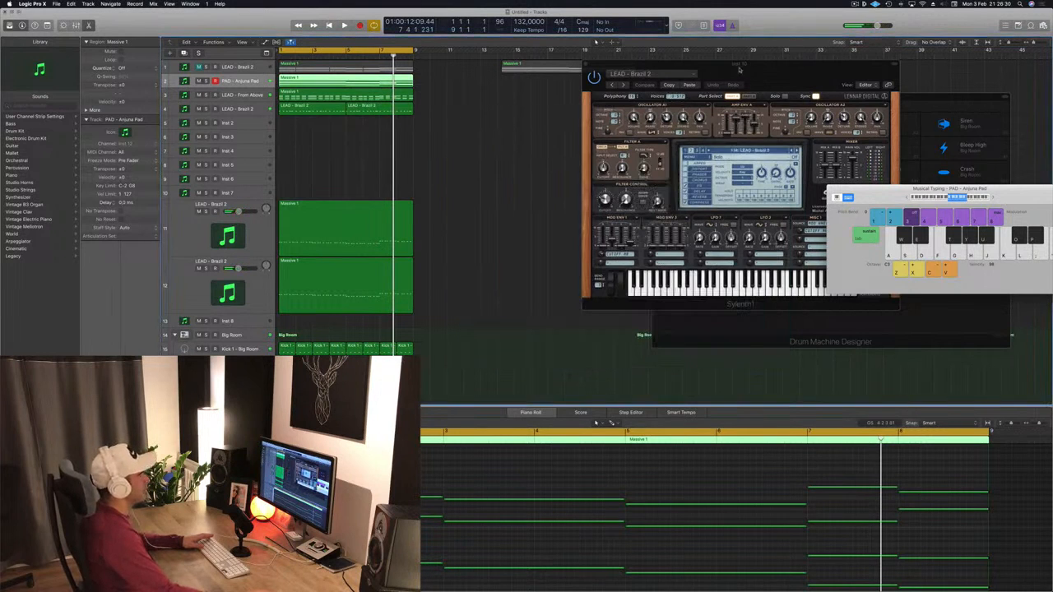
click(739, 70)
click(589, 63)
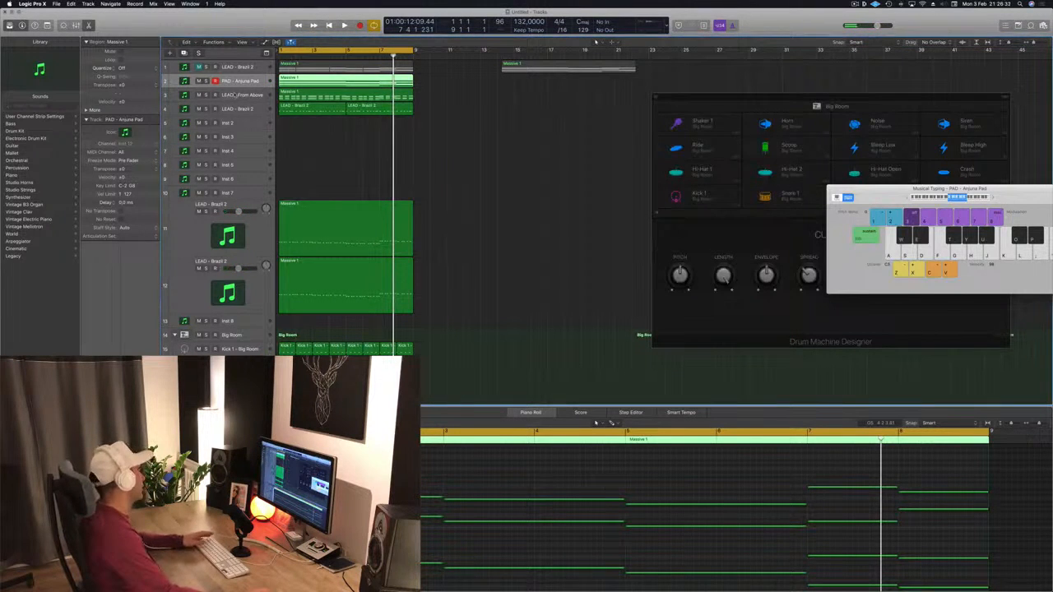
- Select the LEAD - From Above track, play from the start, and solo it
click(236, 95)
key(Return)
key(space)
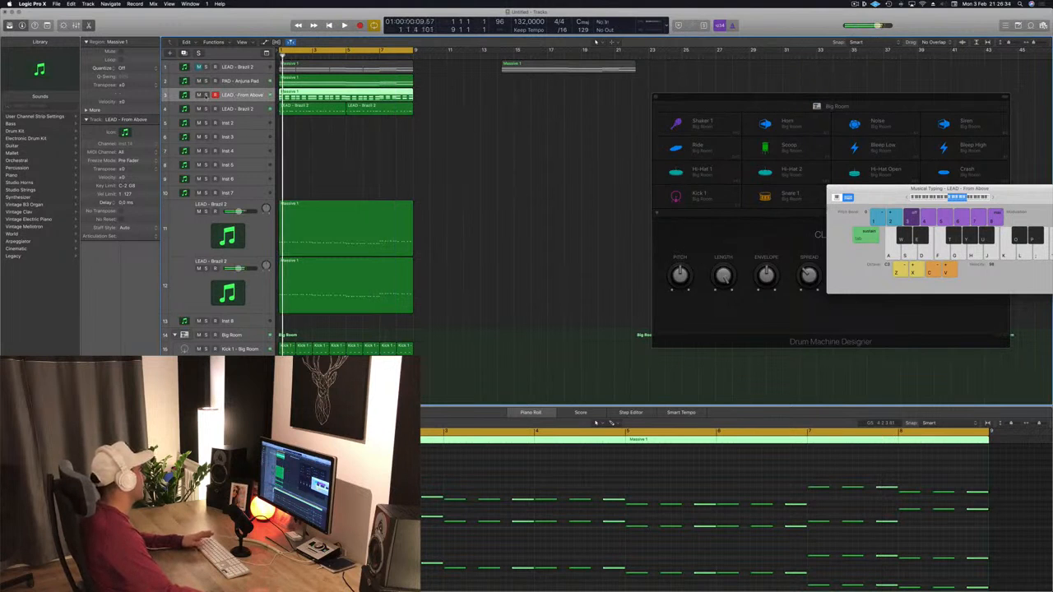
click(207, 94)
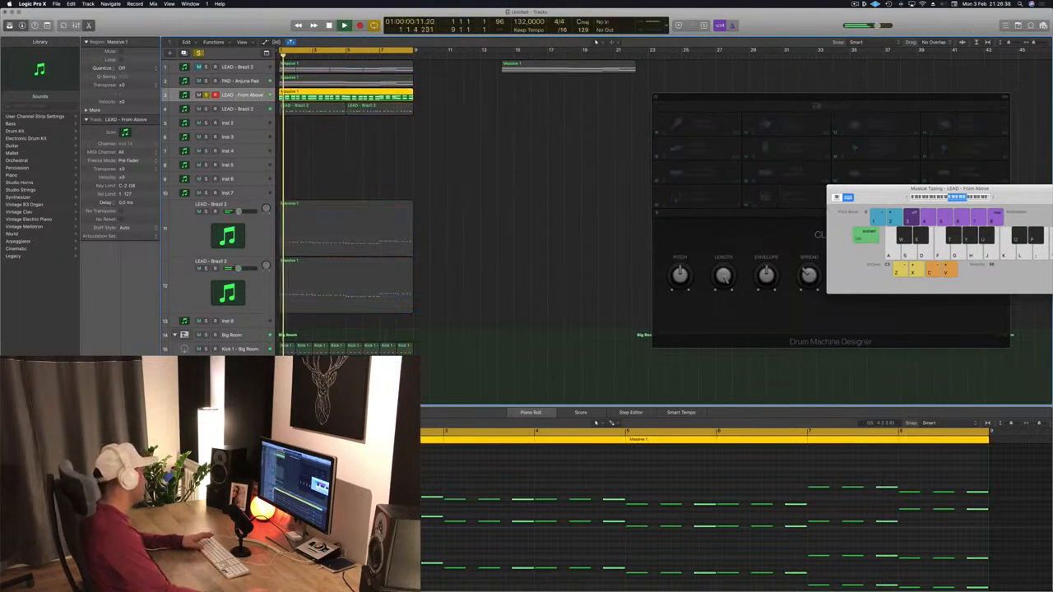
- Show the LEAD - From Above plug-in windows and open its Channel EQ
key(v)
drag(642, 124, 535, 111)
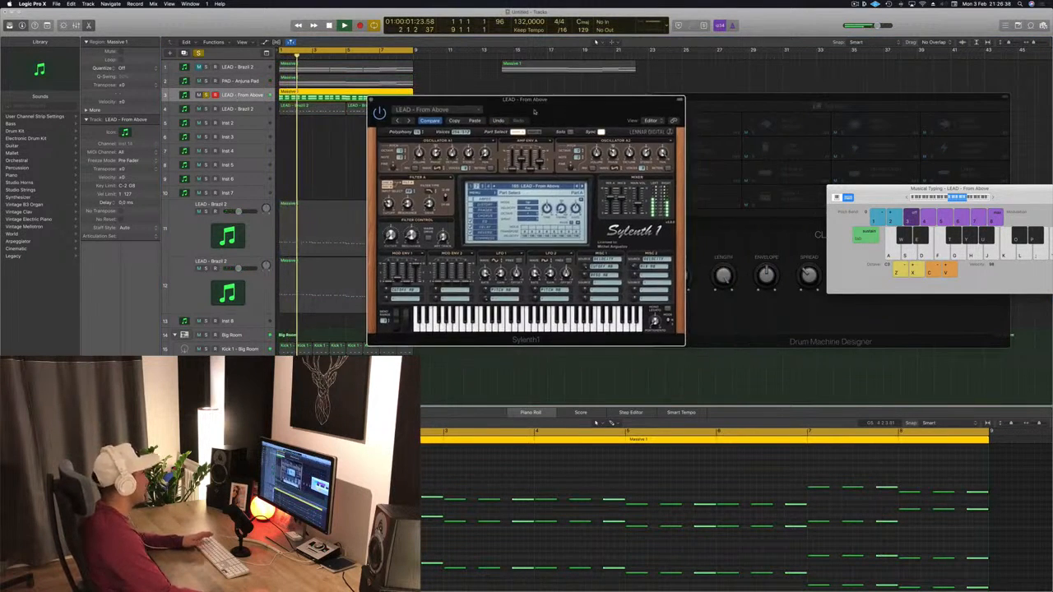
click(101, 374)
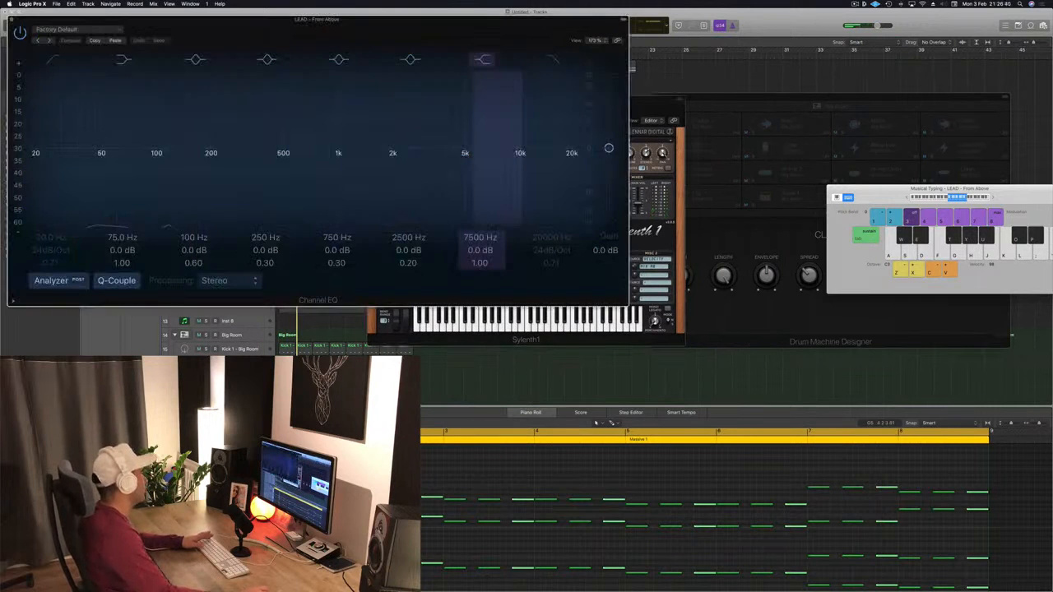
- Start playback and cut about 6 dB around 100 Hz in the LEAD - From Above Channel EQ
key(space)
drag(284, 19, 589, 28)
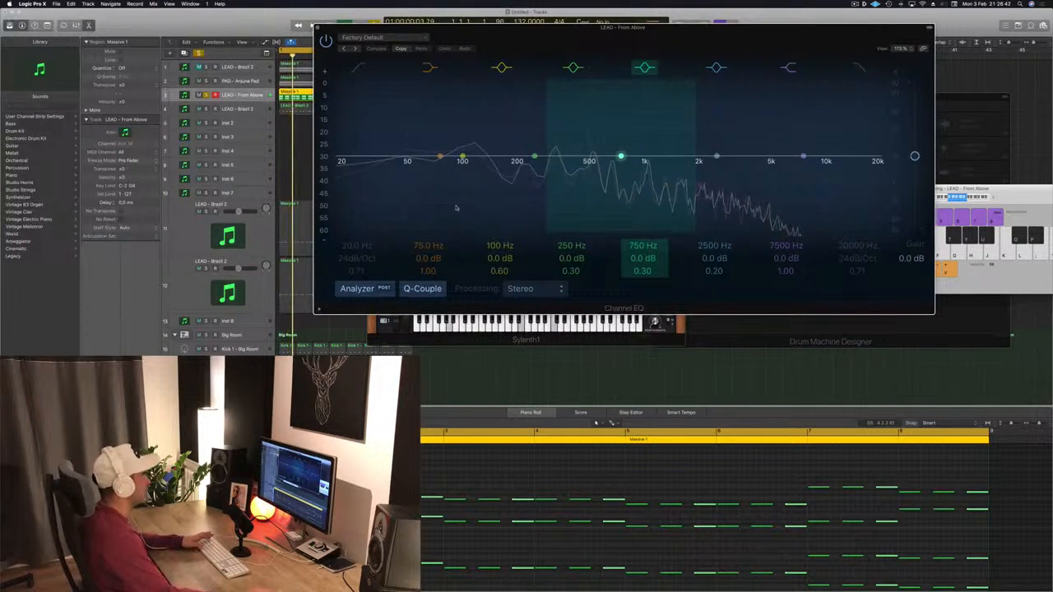
drag(444, 204, 398, 206)
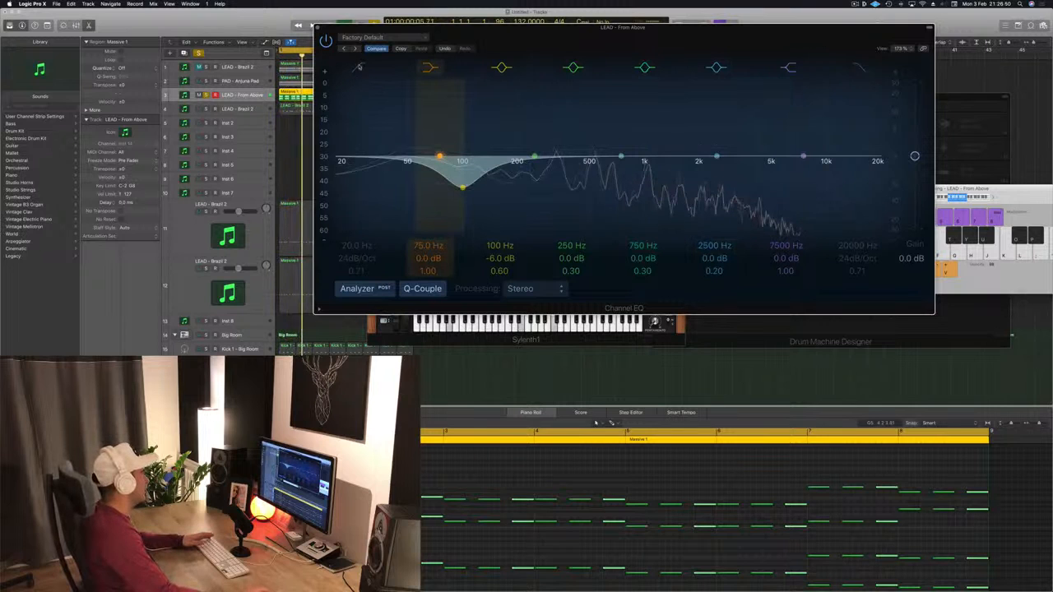
- Move the low shelf band of the LEAD - From Above EQ to 164 Hz at -1.5 dB
click(359, 65)
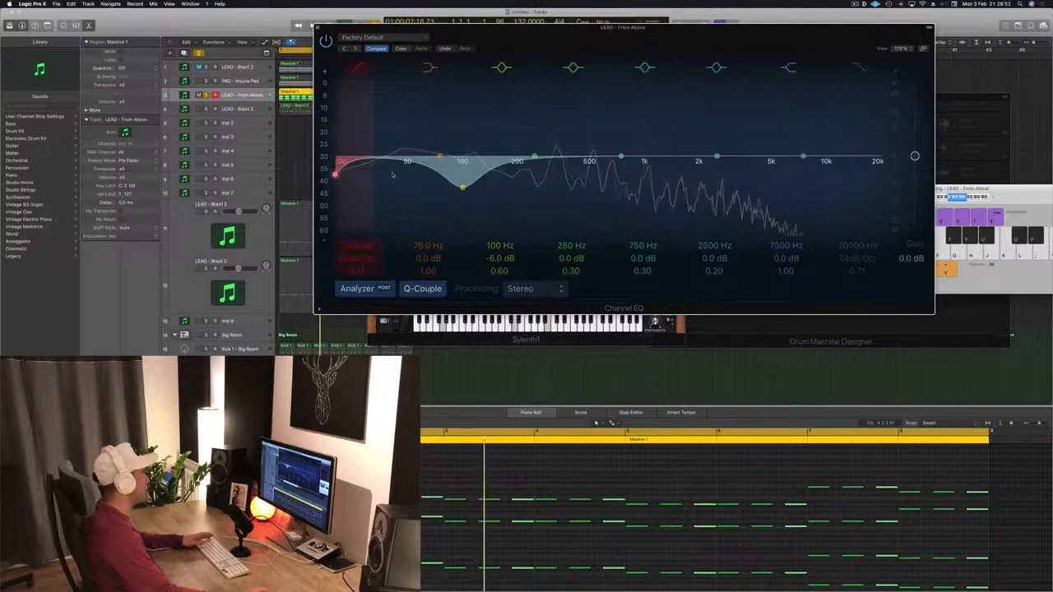
key(super+z)
drag(363, 178, 391, 148)
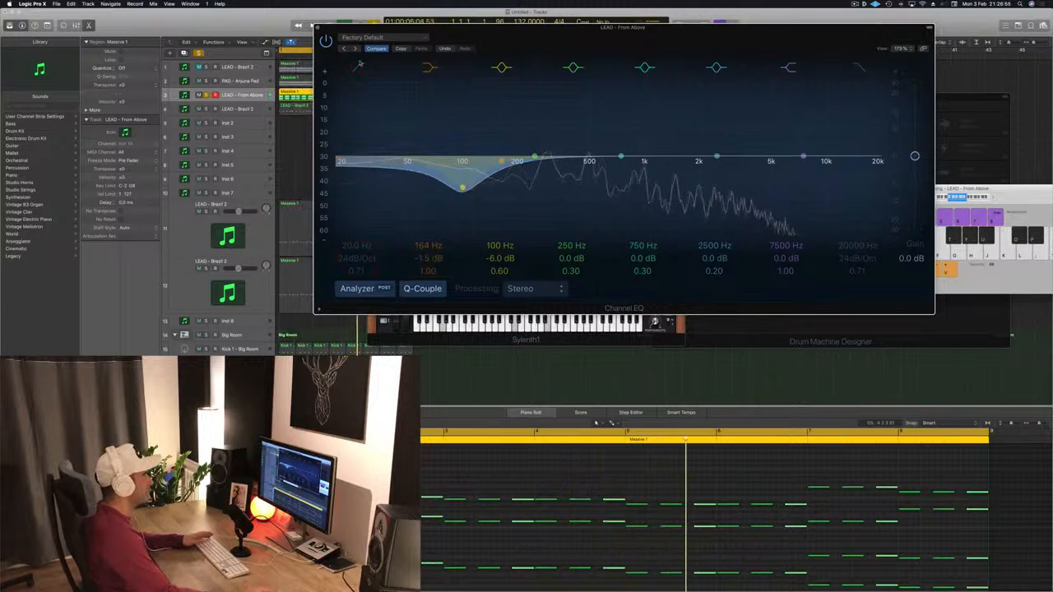
- Enable the low cut filter on the LEAD - From Above EQ and sweep its cutoff up toward 100 Hz
click(359, 65)
drag(713, 44, 654, 82)
key(space)
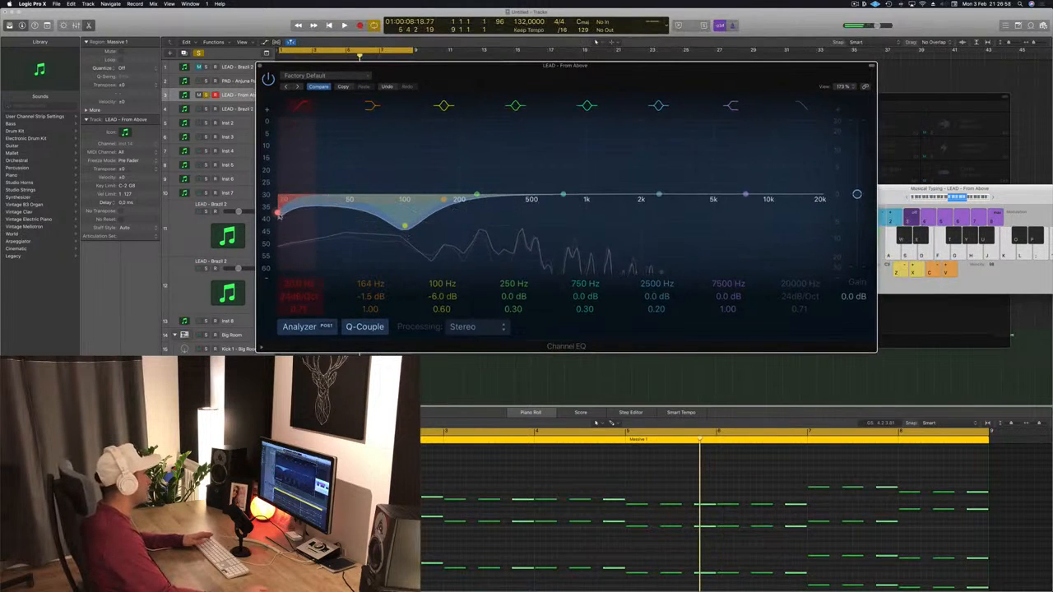
drag(278, 215, 398, 218)
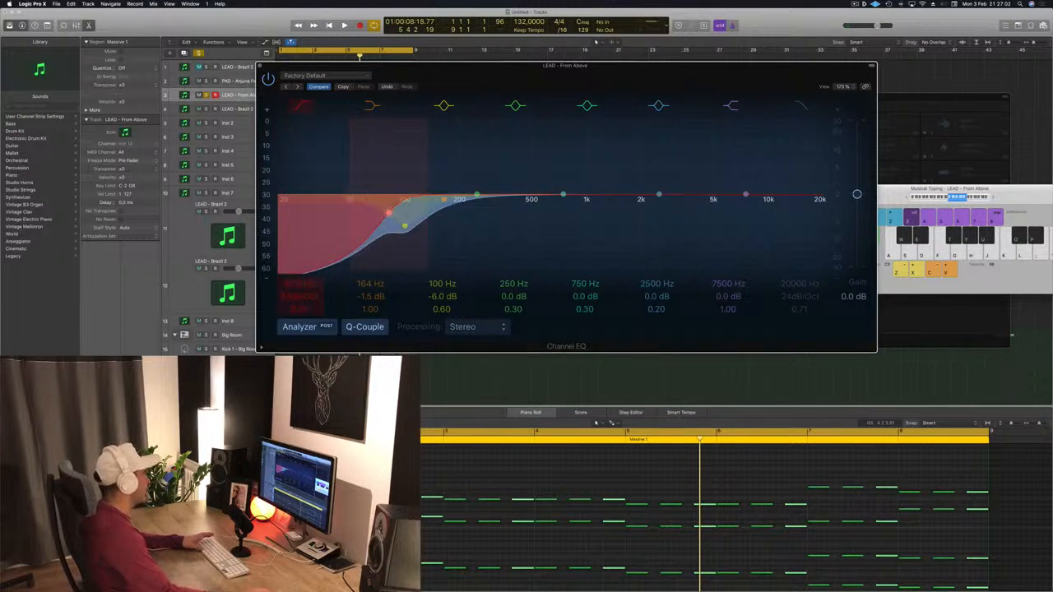
key(space)
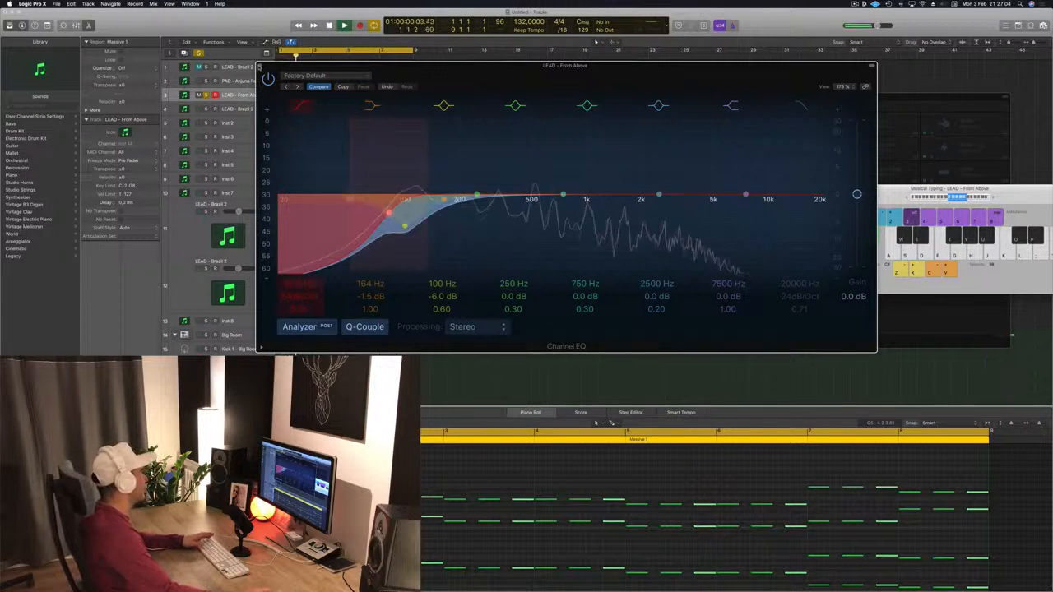
- Close the Channel EQ window and restart playback from the beginning
key(super+w)
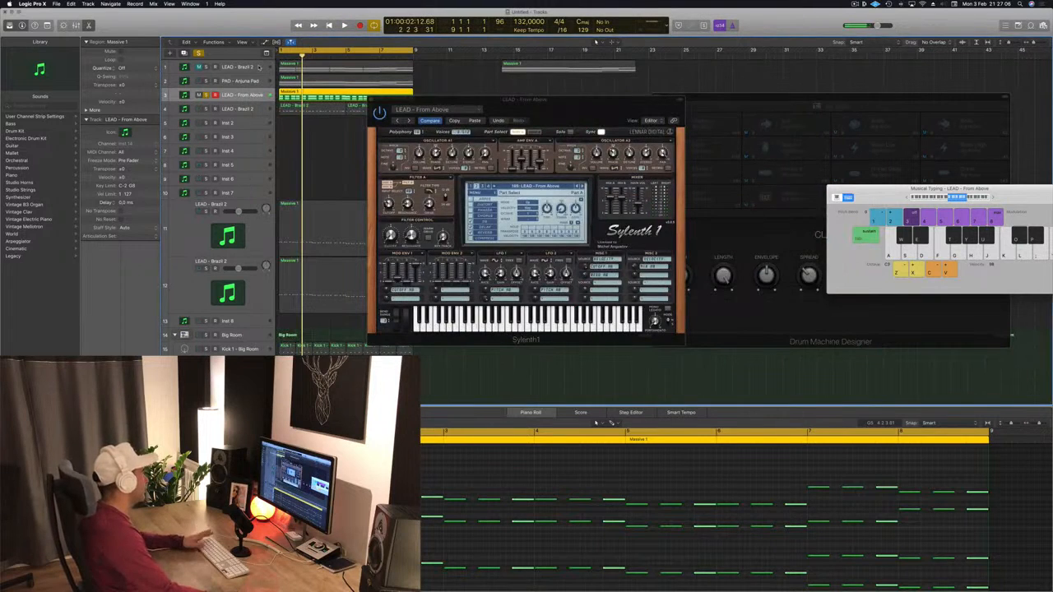
key(space)
key(space)
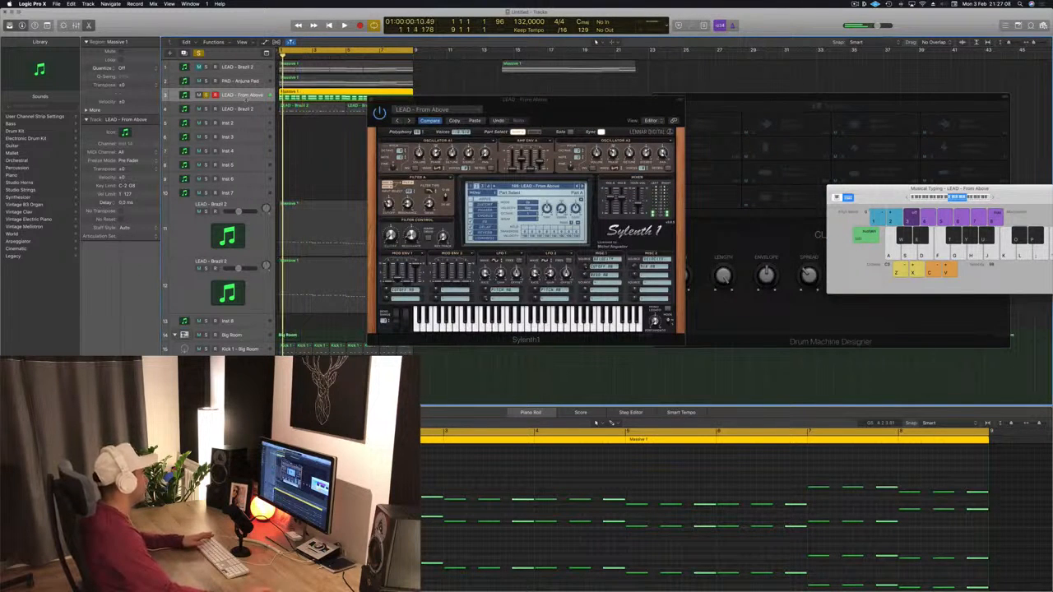
scroll(213, 165, down, 1)
key(space)
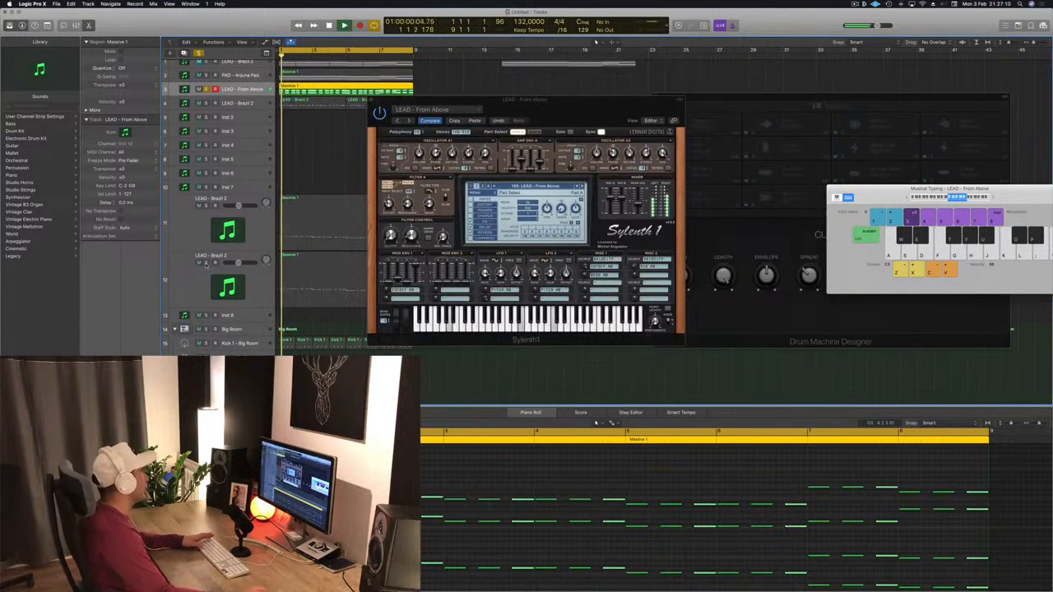
key(space)
- Solo the lower LEAD - Brazil 2 track and close the LEAD - From Above Sylenth1 window
click(195, 284)
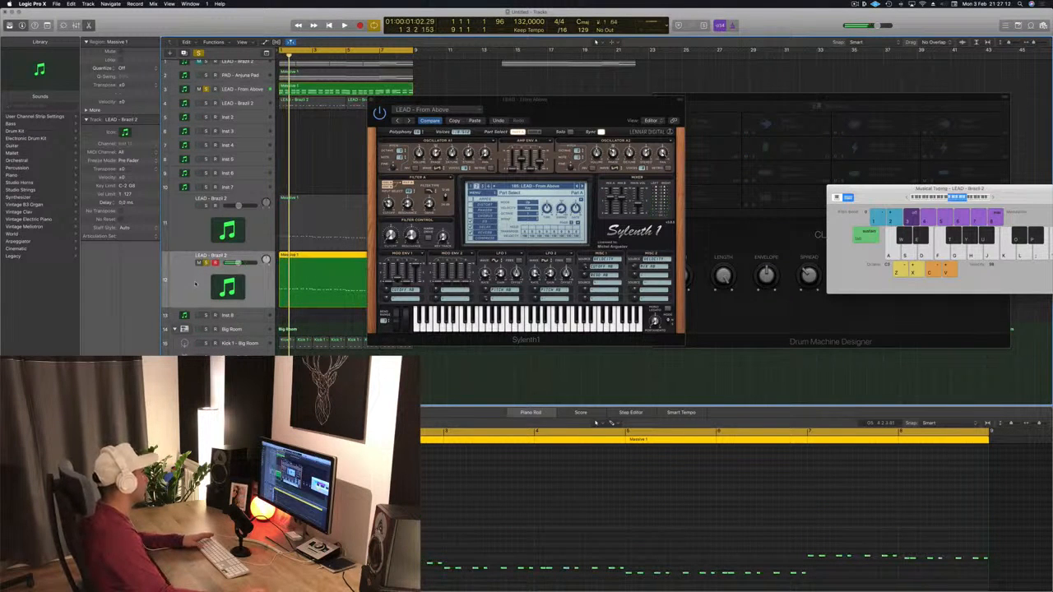
key(space)
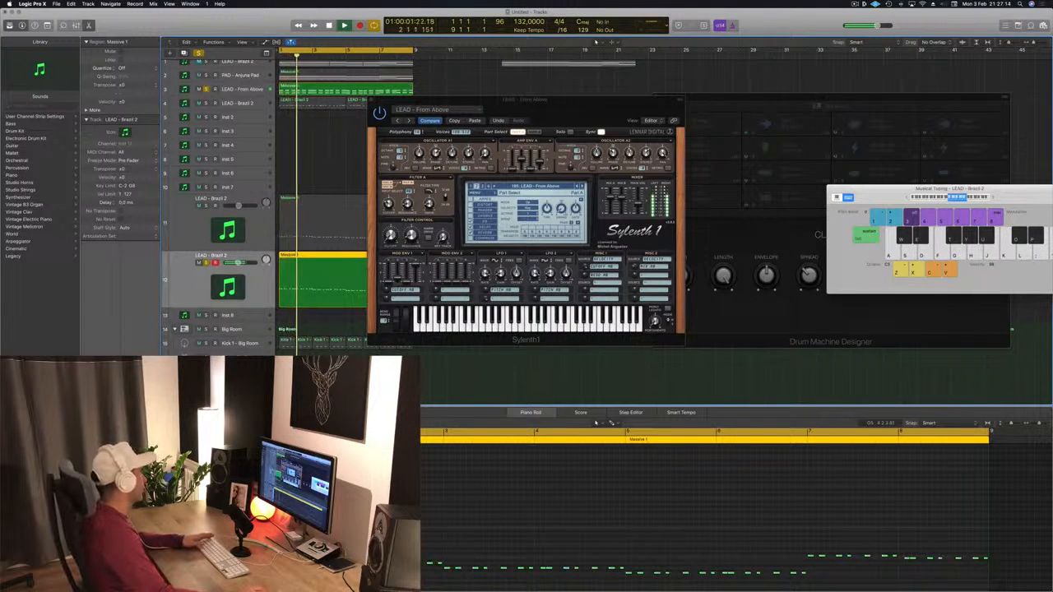
drag(485, 99, 694, 158)
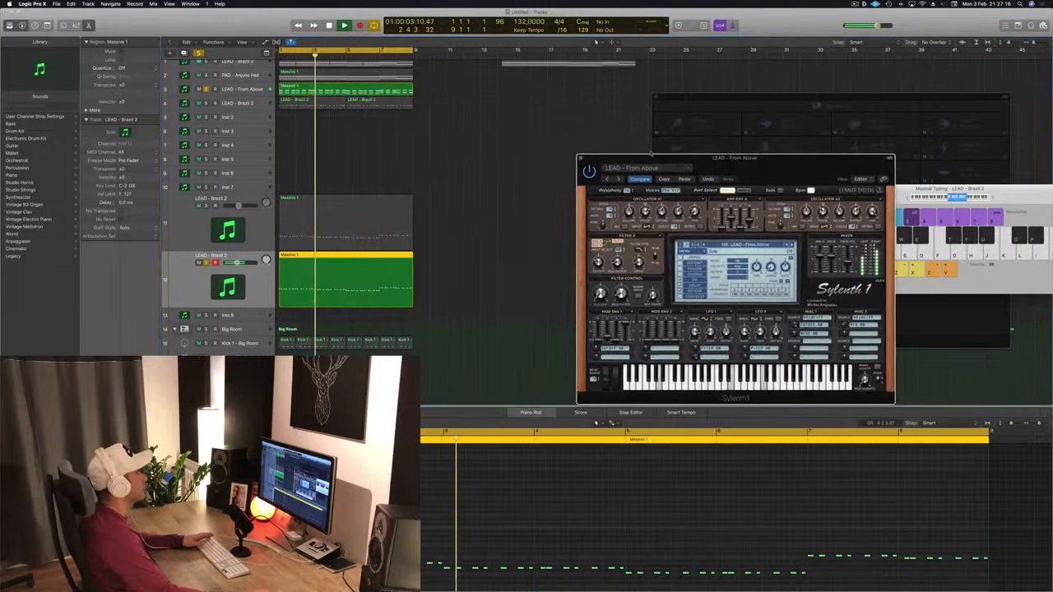
click(580, 158)
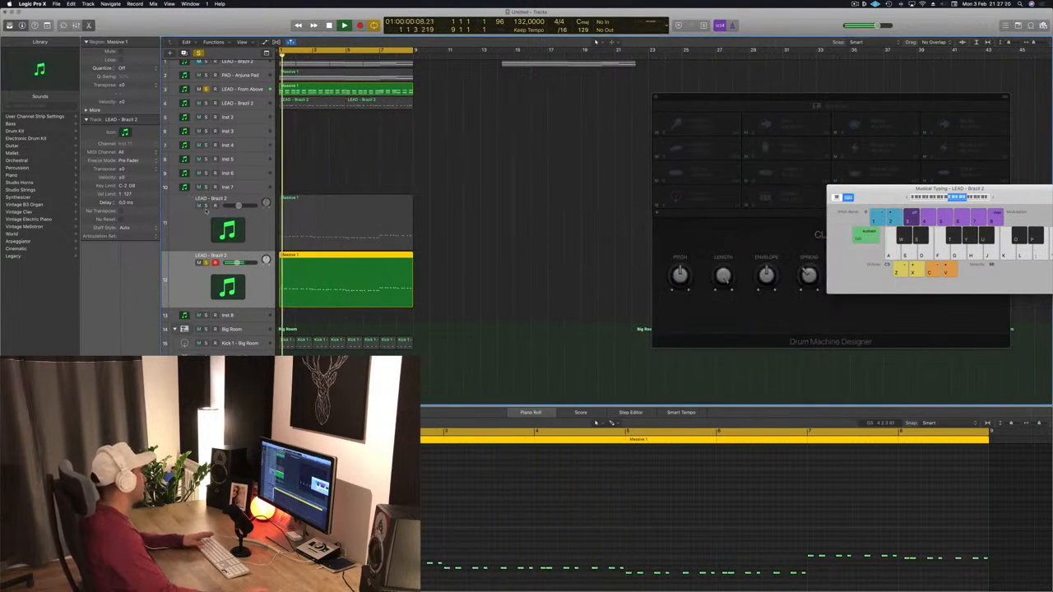
- Solo the upper LEAD - Brazil 2 track and briefly open and close its Sylenth1 window
click(198, 226)
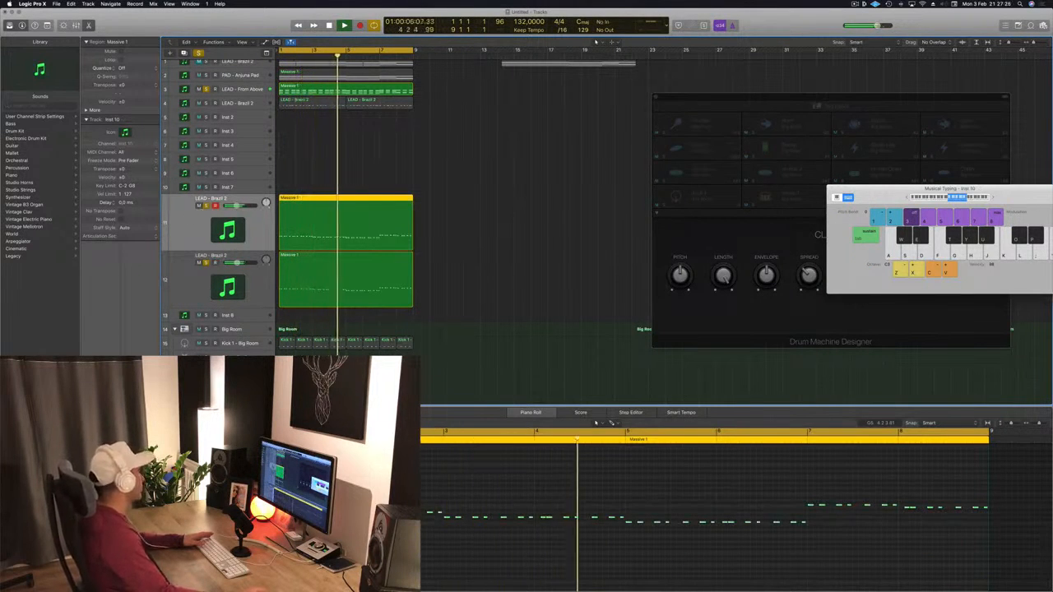
double_click(228, 230)
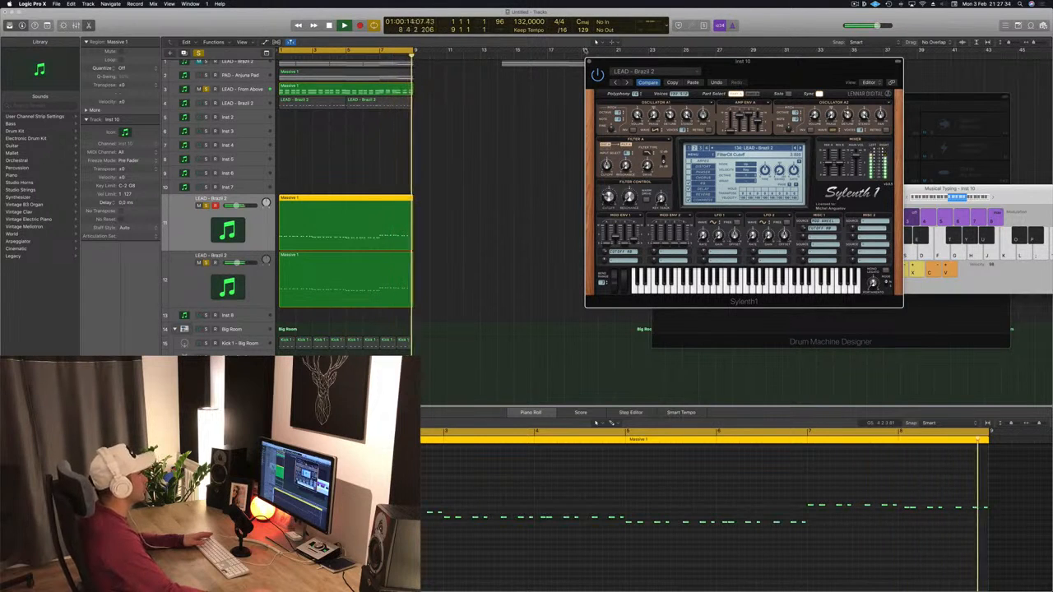
key(super+w)
scroll(365, 158, up, 1)
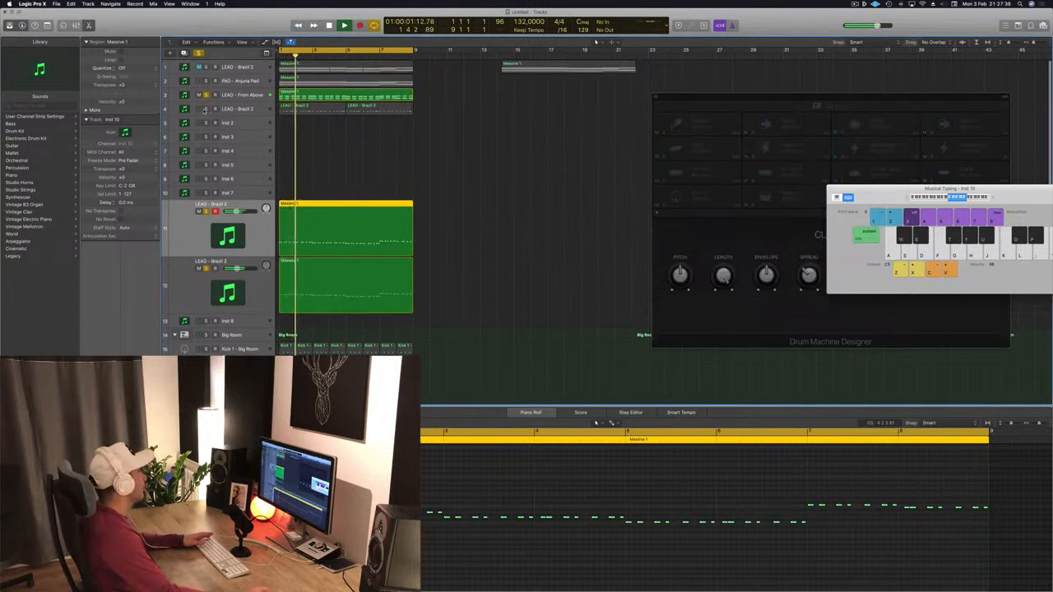
- Solo the LEAD - Brazil 2 and PAD - Arjuna Pad tracks in the track list
click(204, 110)
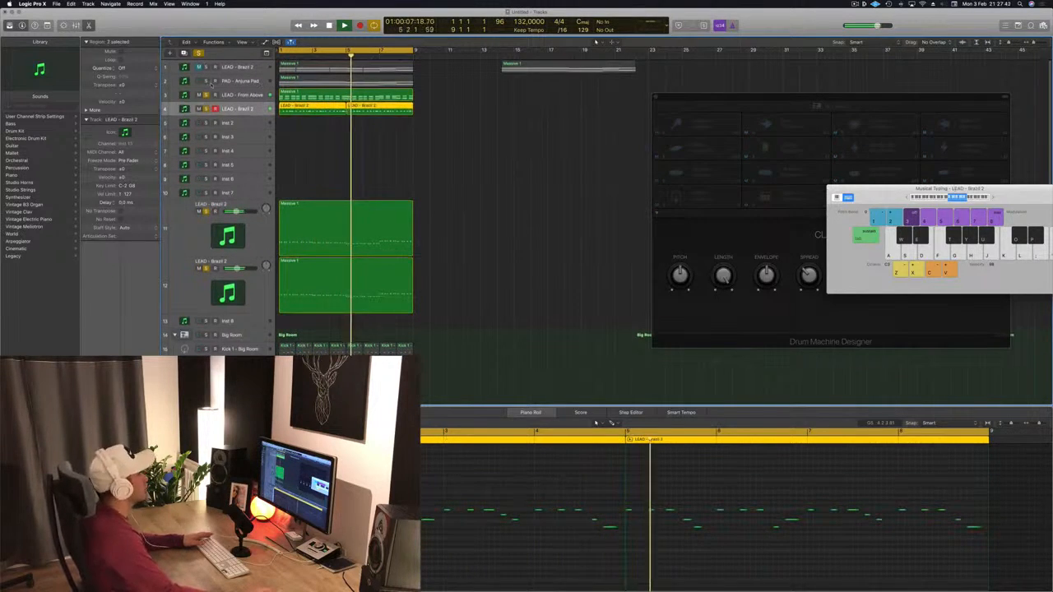
click(206, 82)
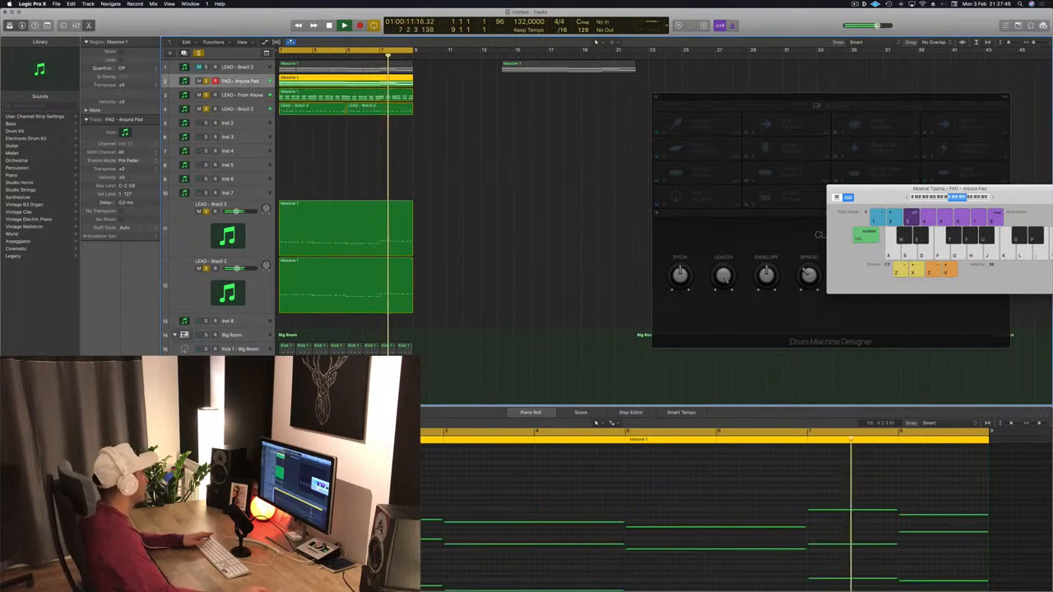
- Open the PAD - Arjuna Pad Channel EQ, enable its low cut and raise it to around 75 Hz
click(100, 375)
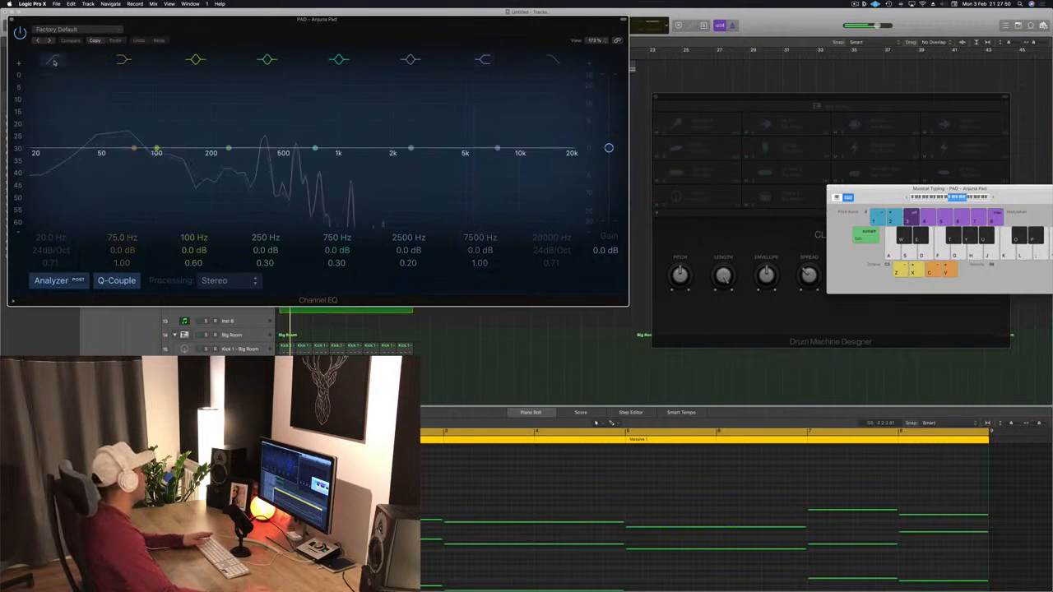
click(46, 164)
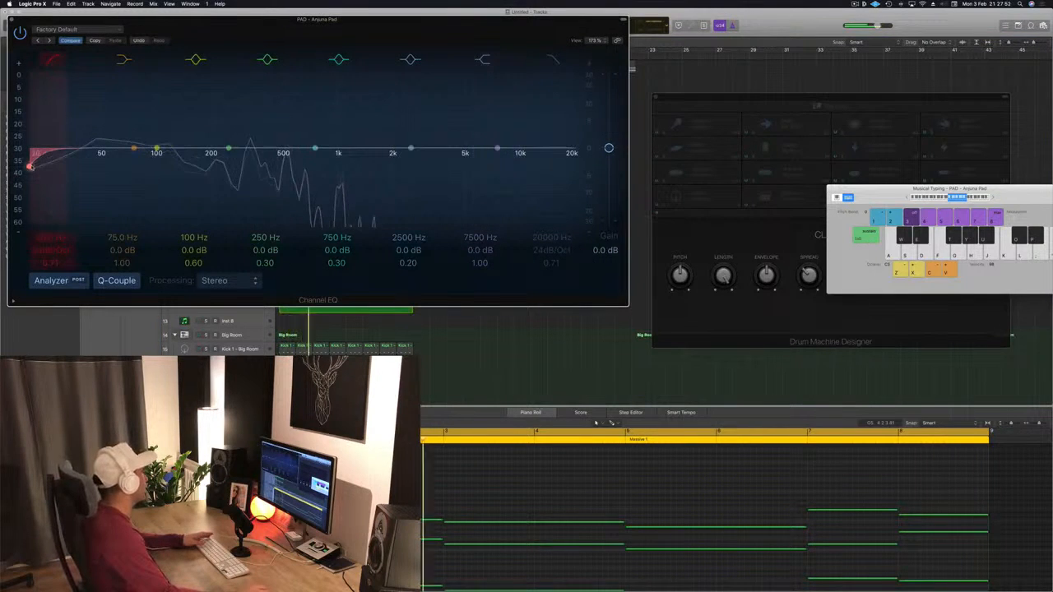
drag(62, 167, 142, 165)
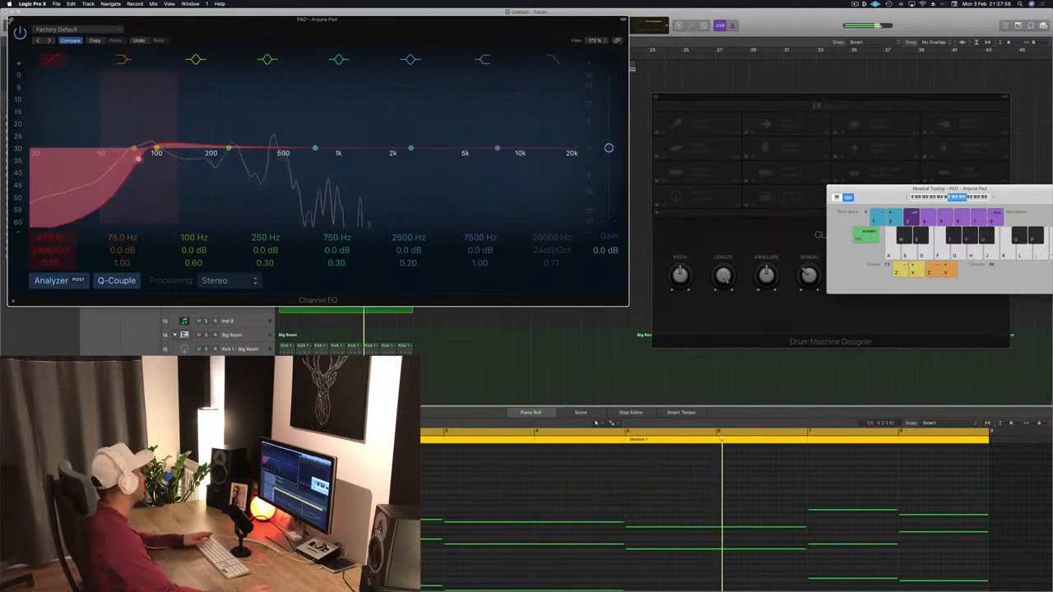
click(13, 20)
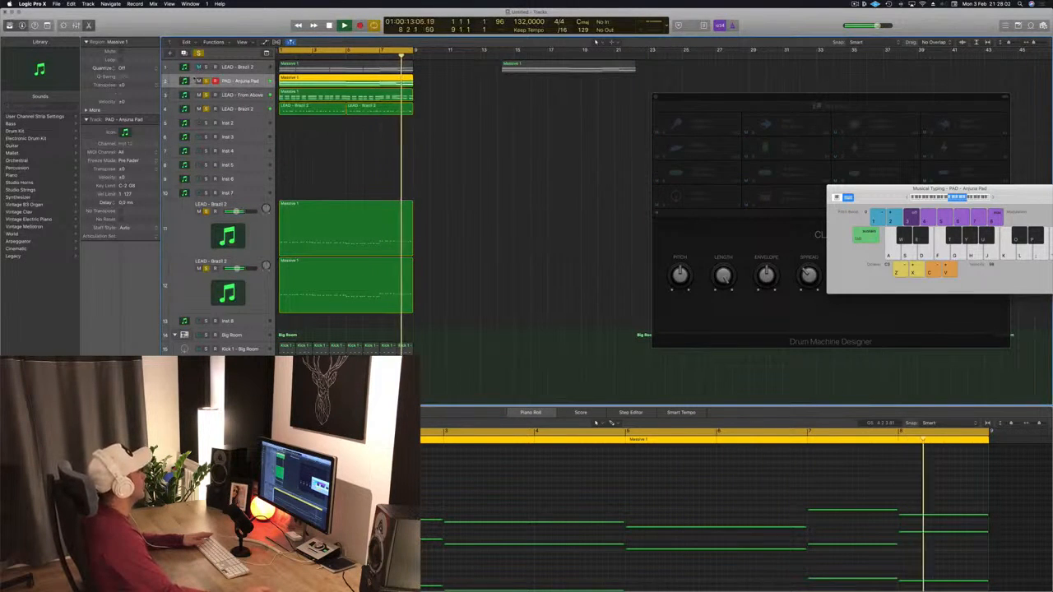
- Solo the top LEAD - Brazil 2 track and set its Channel EQ low cut to 180 Hz
click(199, 67)
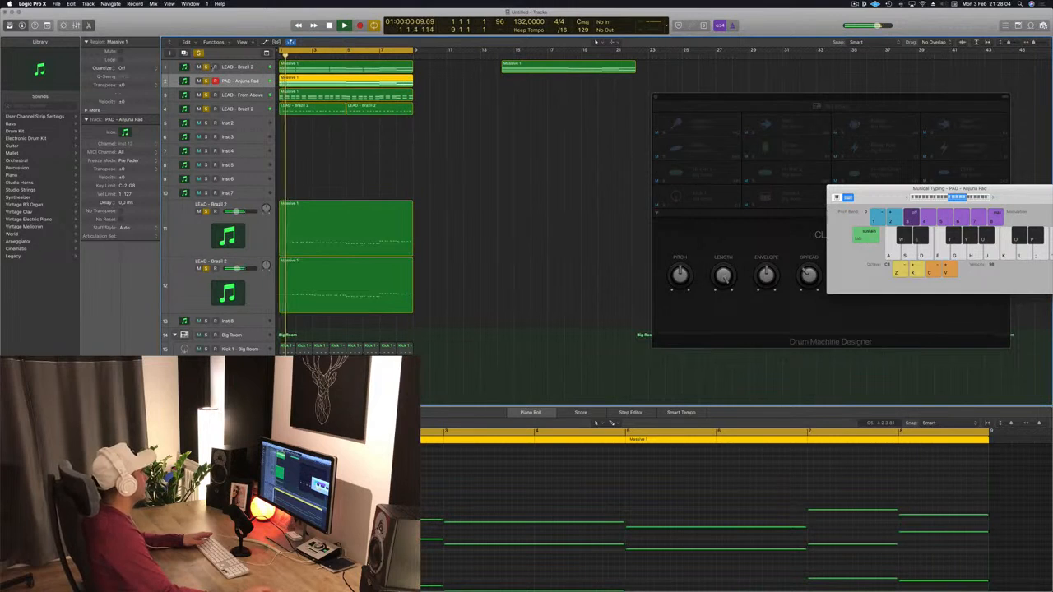
click(251, 67)
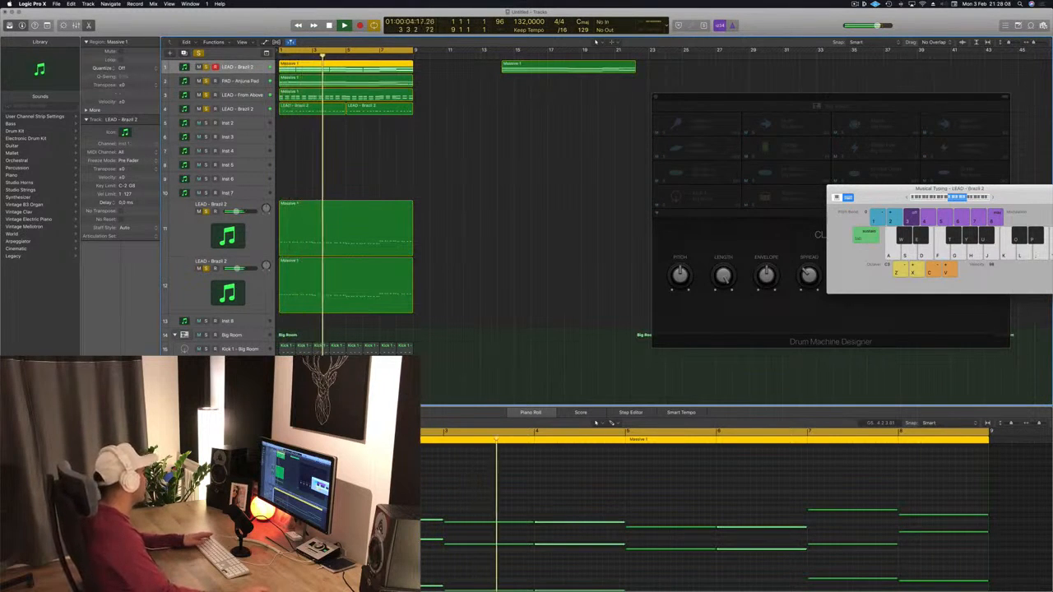
click(100, 377)
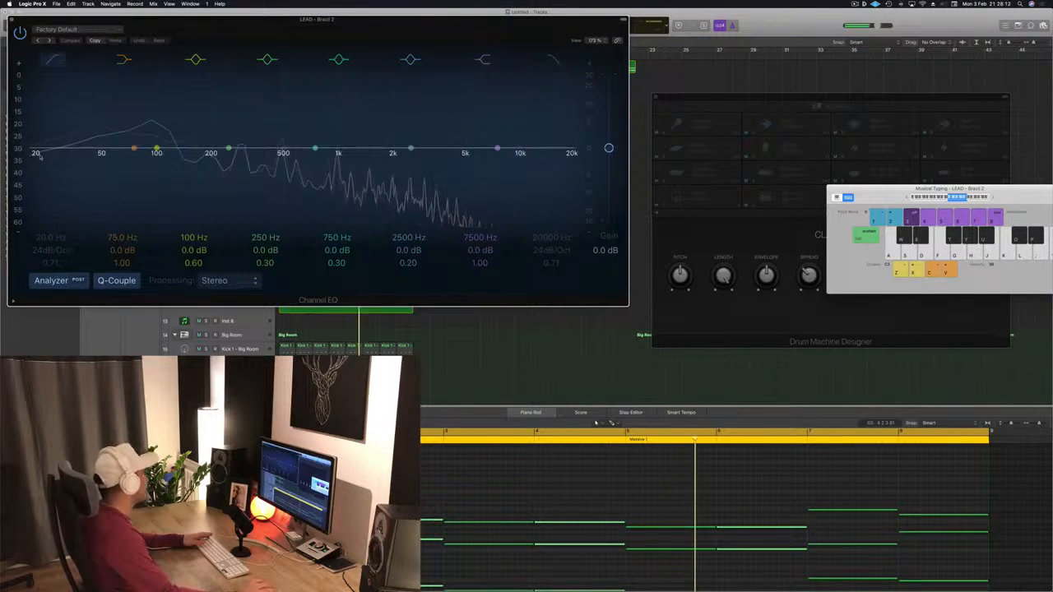
drag(38, 157, 29, 166)
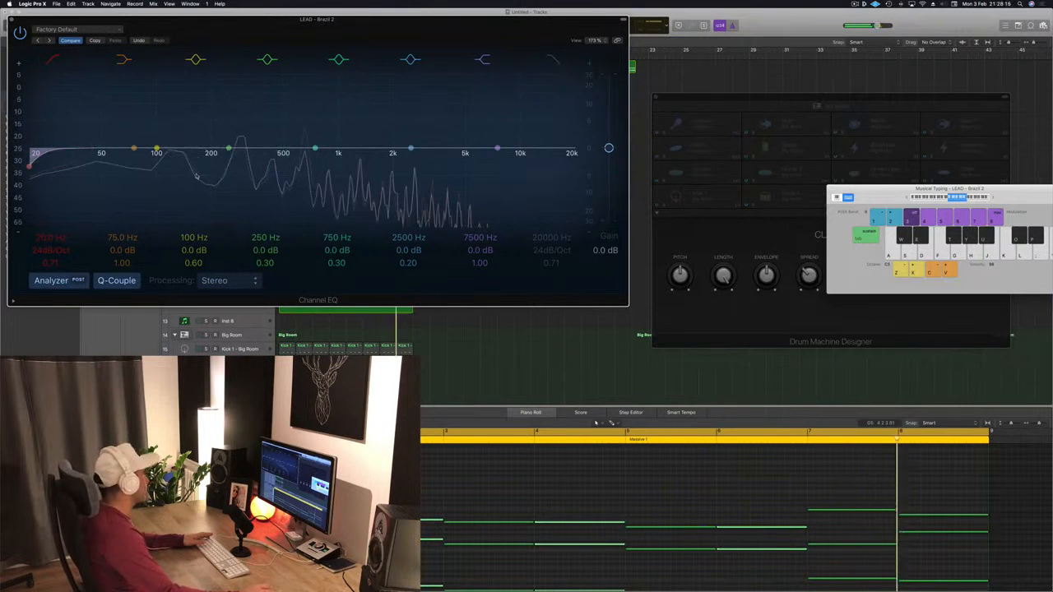
drag(333, 18, 470, 40)
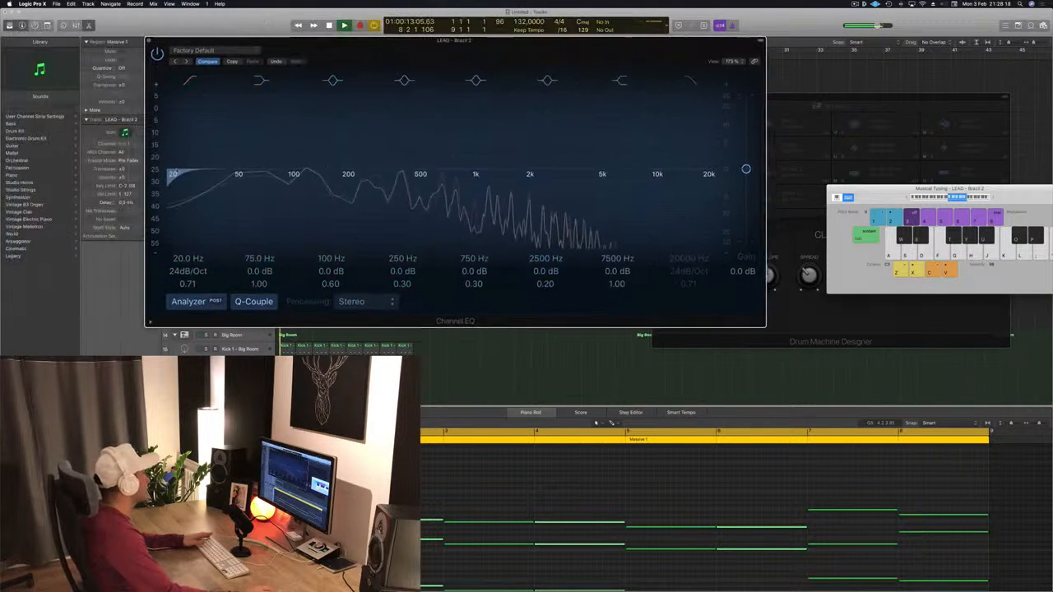
key(space)
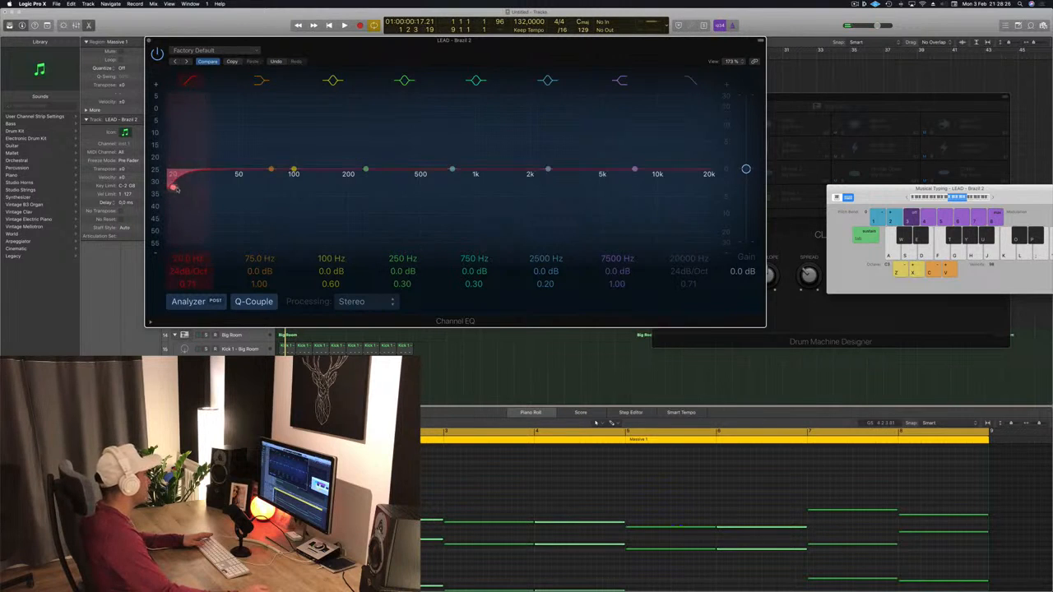
drag(175, 189, 336, 185)
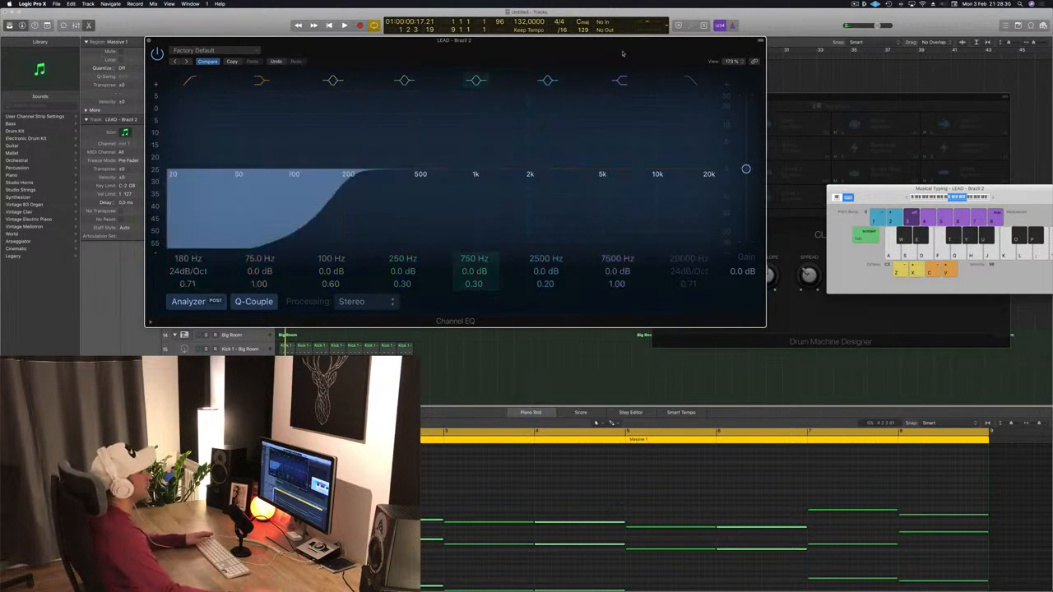
drag(620, 51, 691, 64)
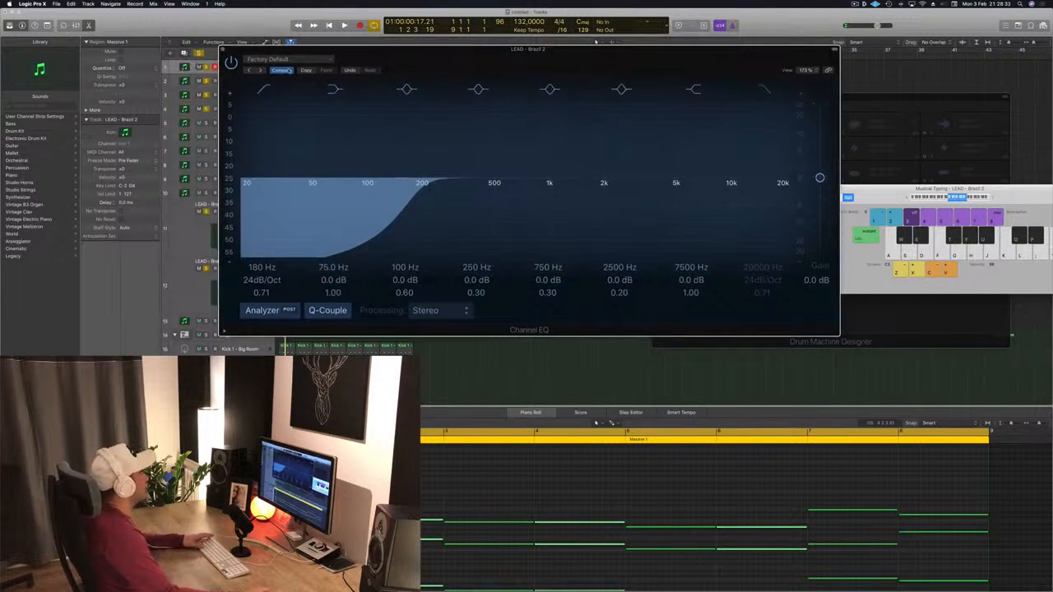
click(221, 50)
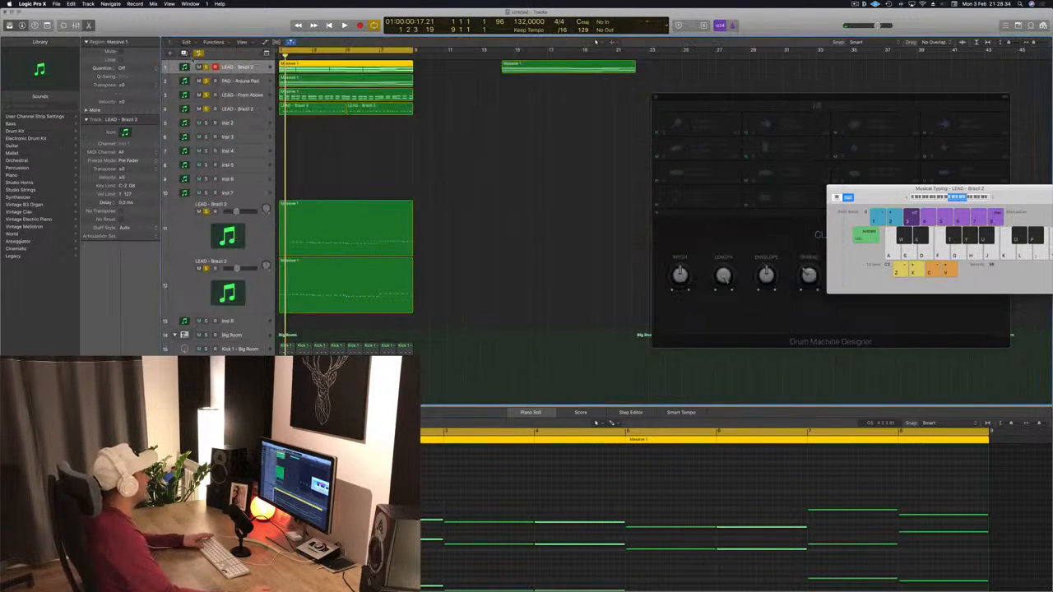
- Play back the arrangement with the soloed lead and pad tracks
click(447, 168)
key(space)
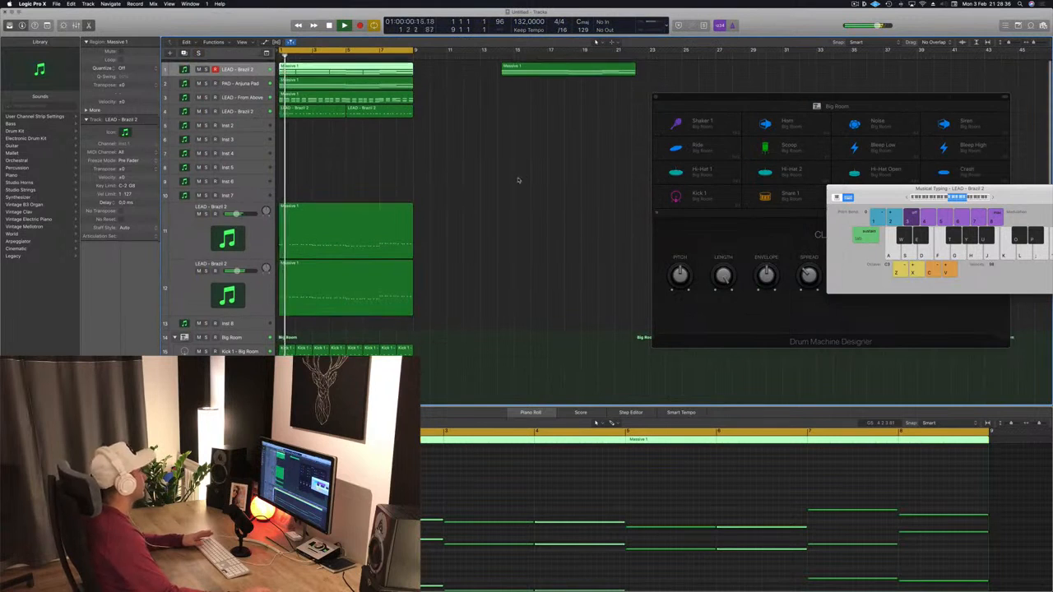
key(ctrl+m)
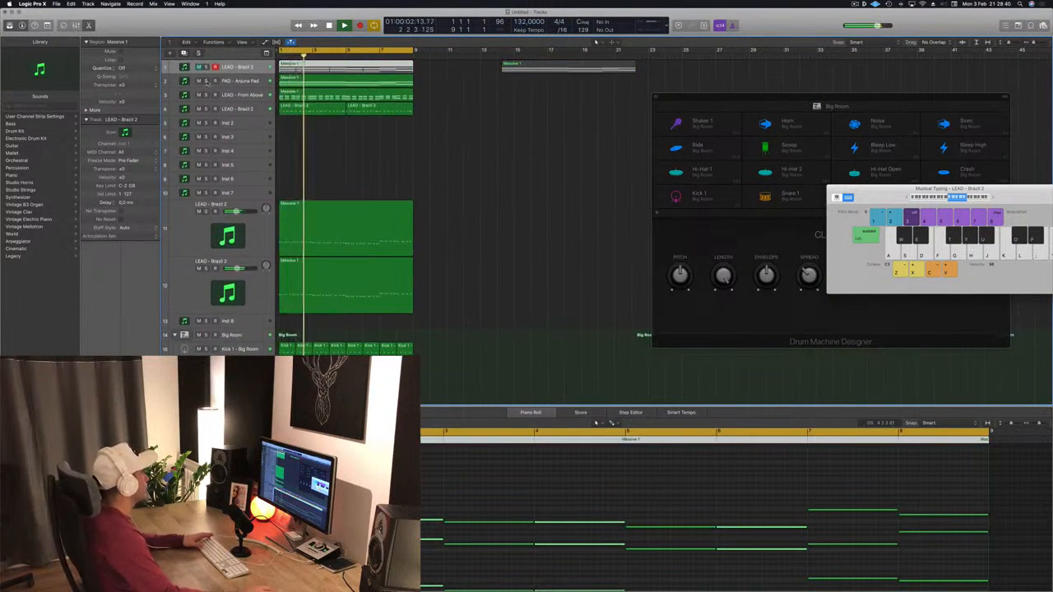
click(207, 82)
click(206, 81)
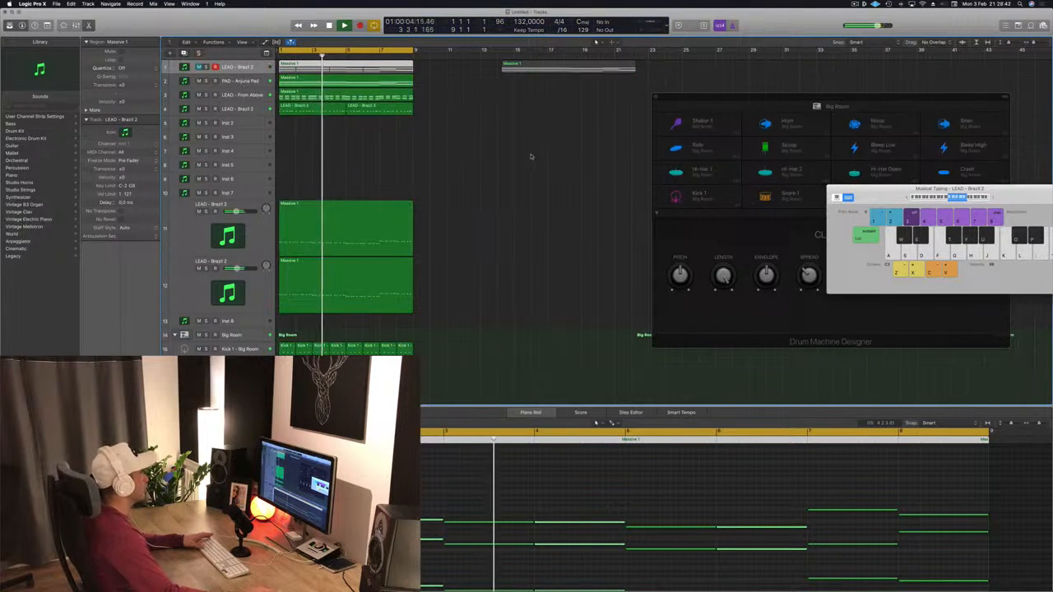
- Select all regions of the first eight bars and repeat them three times to fill the arrangement up to bar 33
click(502, 161)
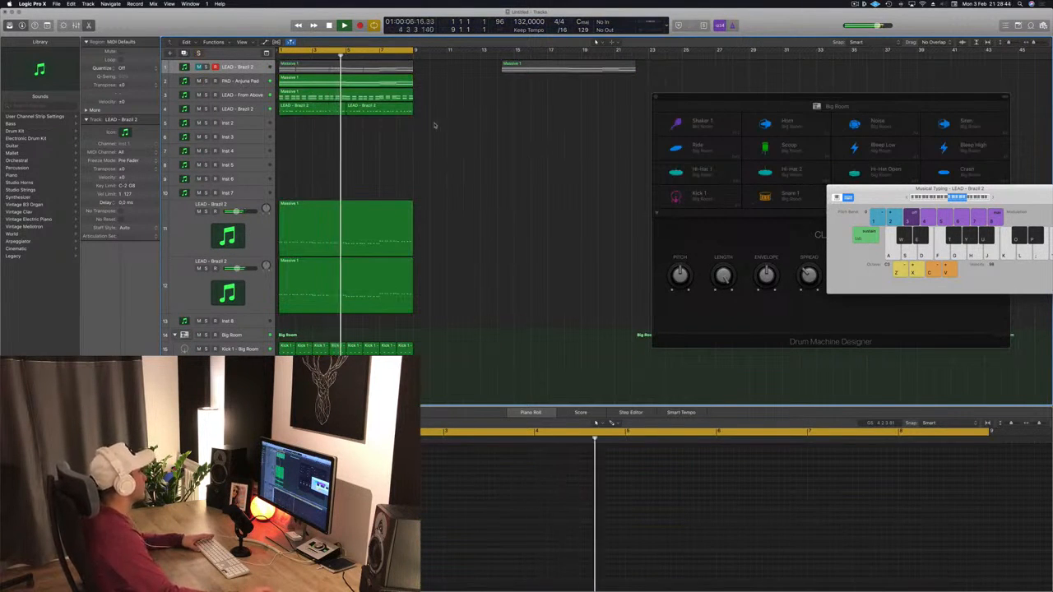
click(238, 110)
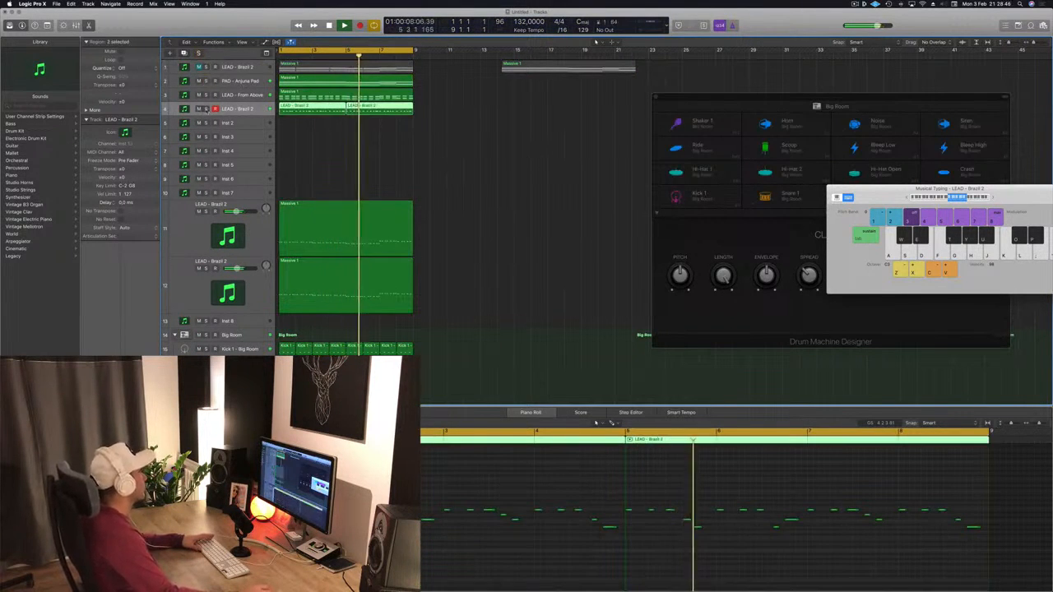
drag(554, 65, 733, 76)
key(super+Left)
key(super+Left)
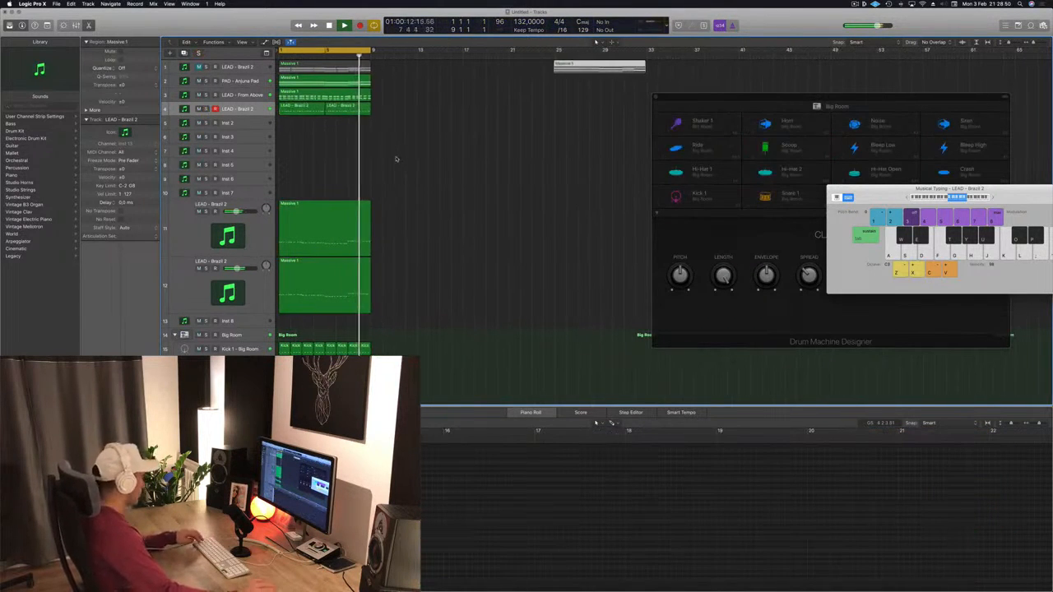
key(ctrl+super+r)
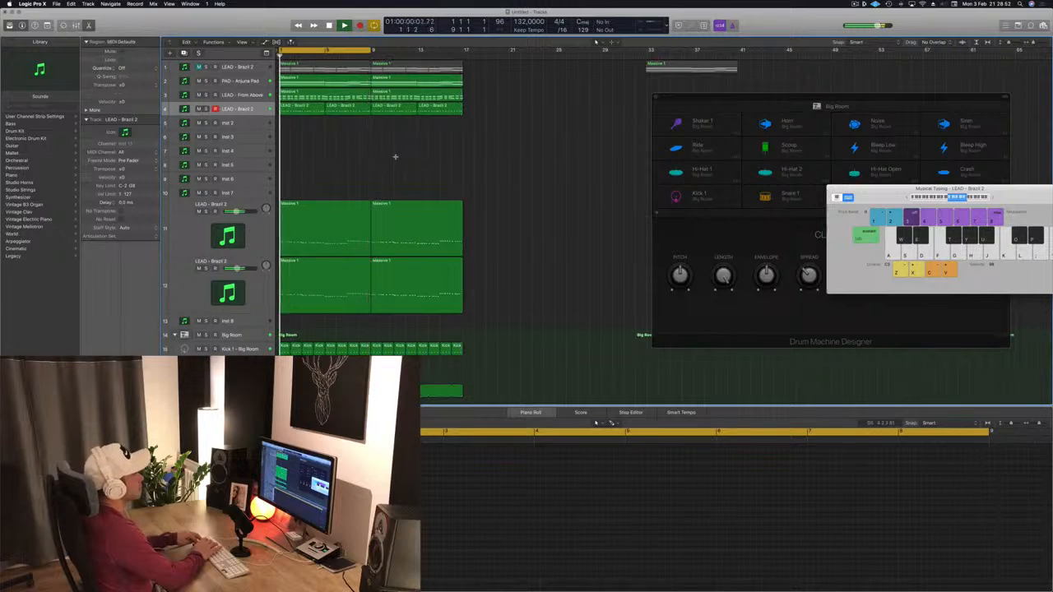
key(ctrl+super+r)
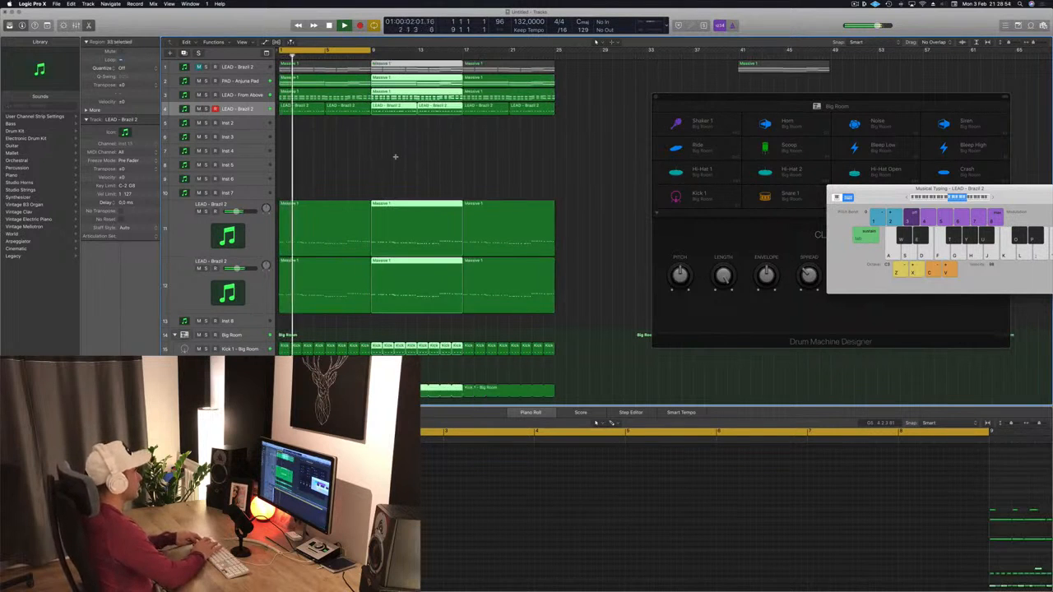
key(ctrl+super+r)
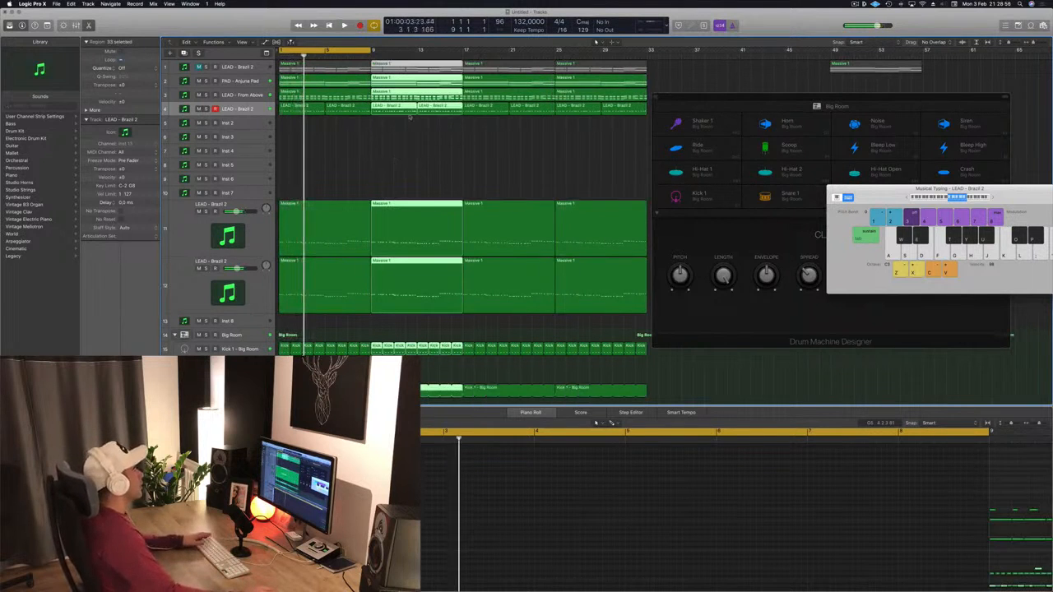
- Set the cycle range to span bars 1 to 33 and start playback
drag(372, 51, 650, 51)
click(653, 67)
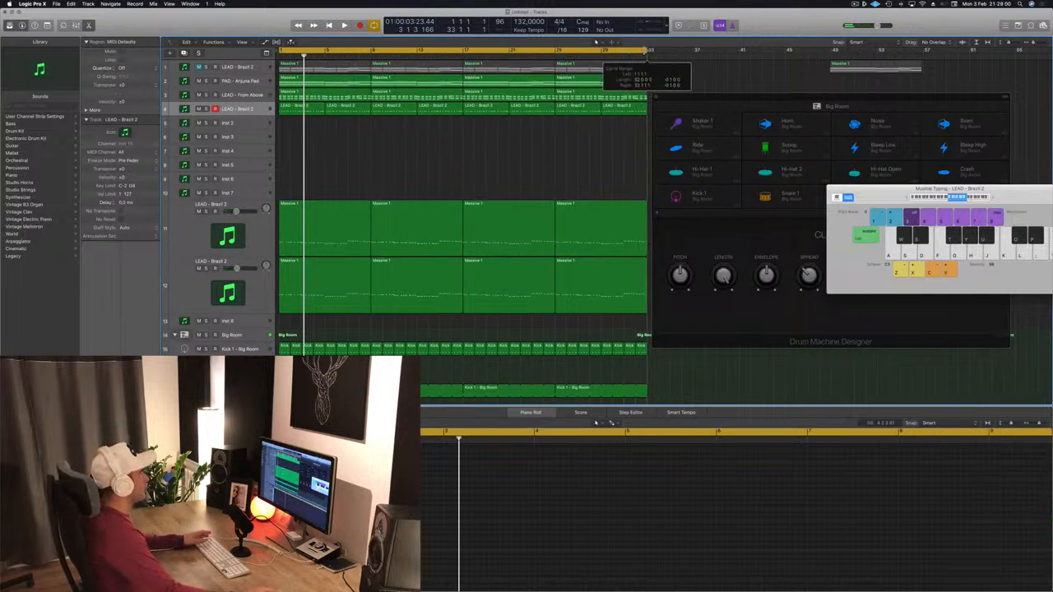
key(space)
- Turn on the Secondary Ruler in the arrangement's view options
click(255, 42)
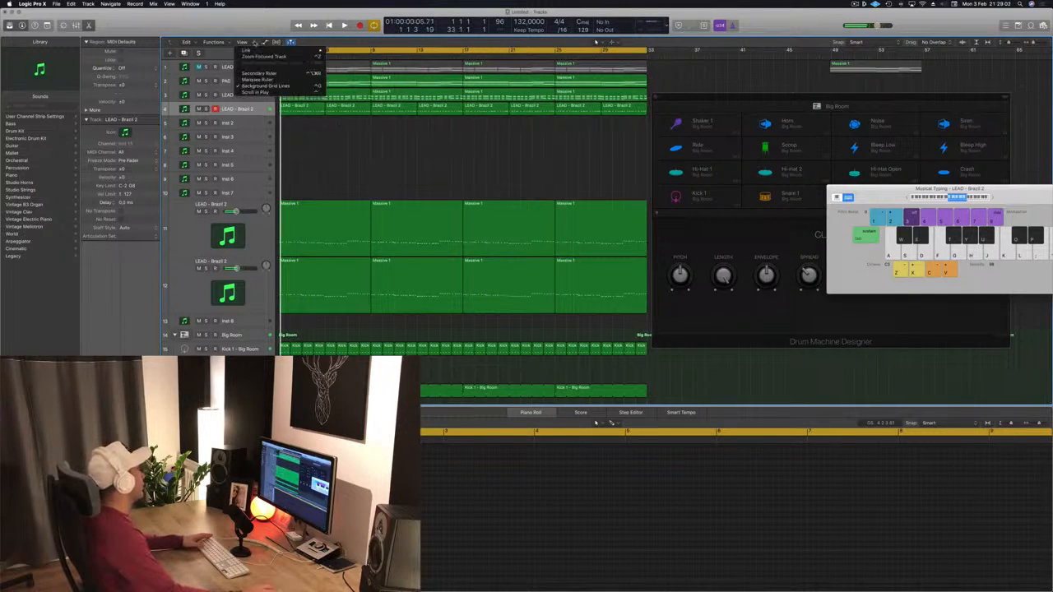
click(259, 73)
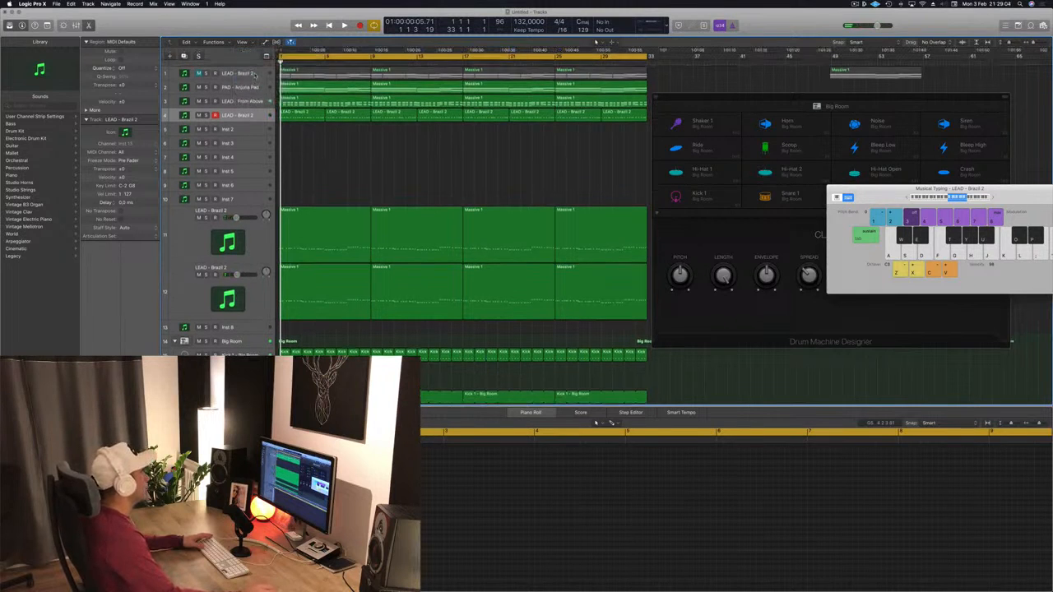
- Repeat all selected regions once more to extend the arrangement to bar 65
drag(703, 99, 830, 164)
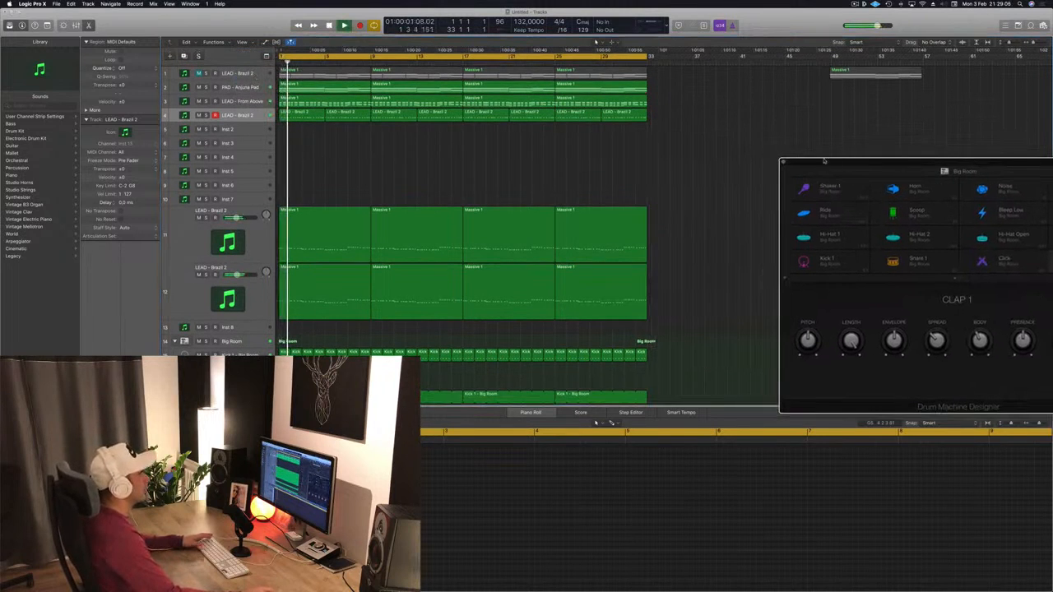
key(space)
key(super+r)
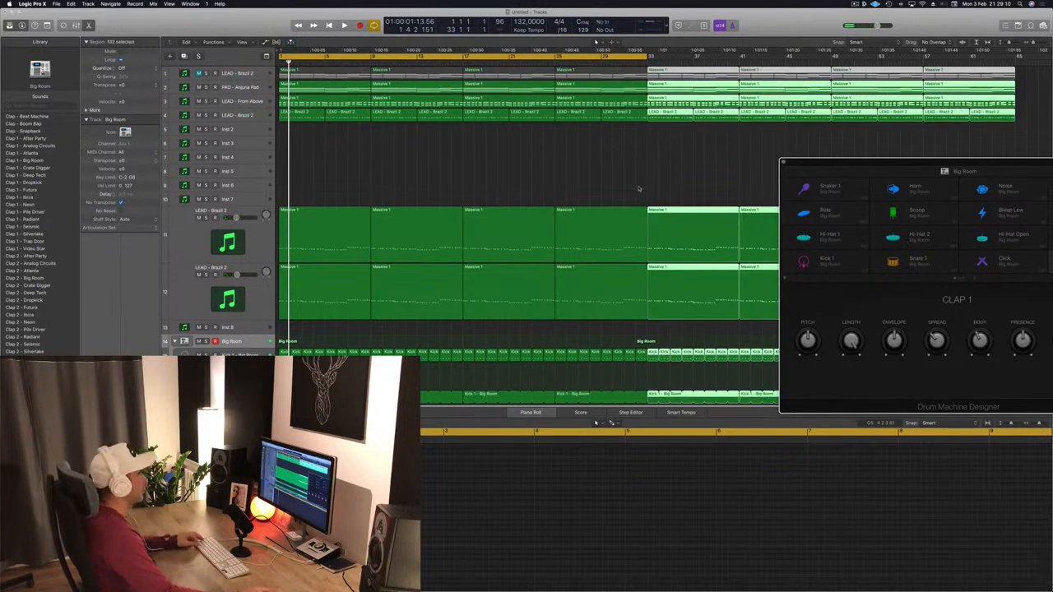
- Extend the cycle range to cover bars 1 to 65 and play the arrangement
key(super+Left)
click(595, 181)
key(space)
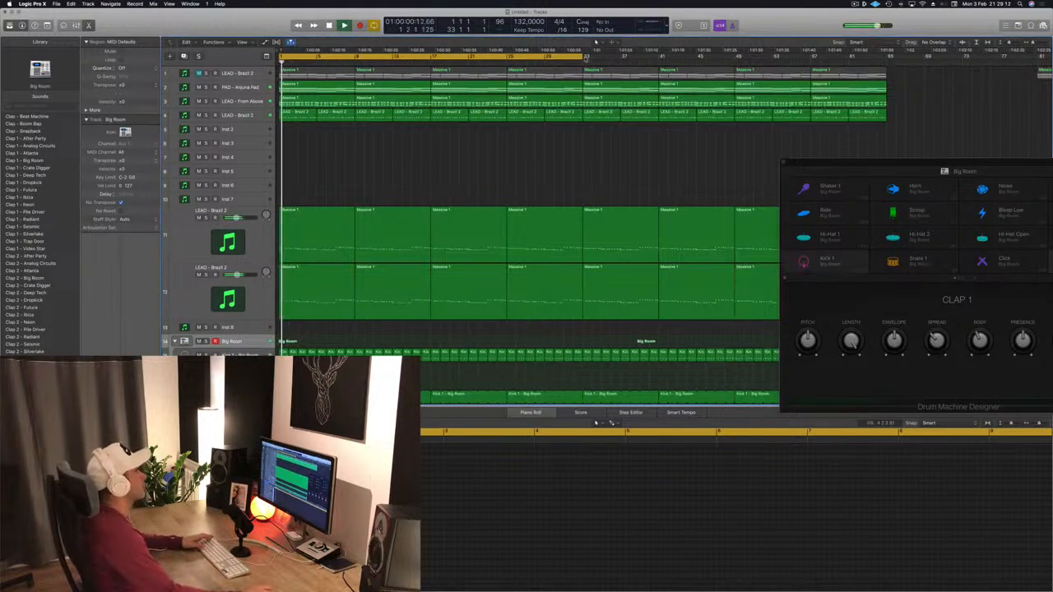
drag(586, 57, 886, 84)
- Play the arrangement from the start and close the Drum Machine Designer window
drag(878, 165, 816, 70)
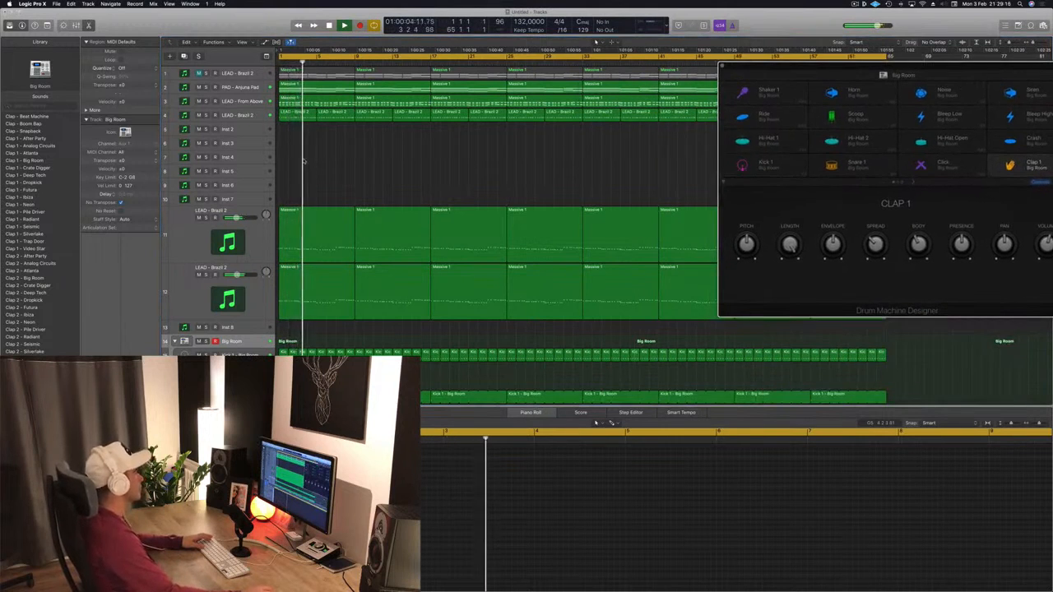
click(319, 160)
key(Return)
click(250, 116)
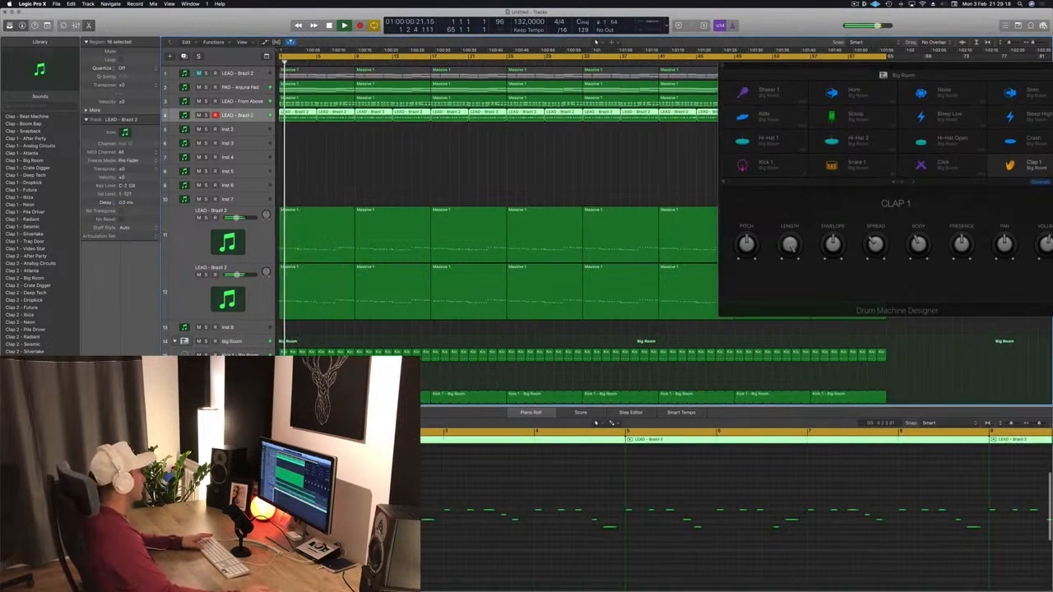
key(space)
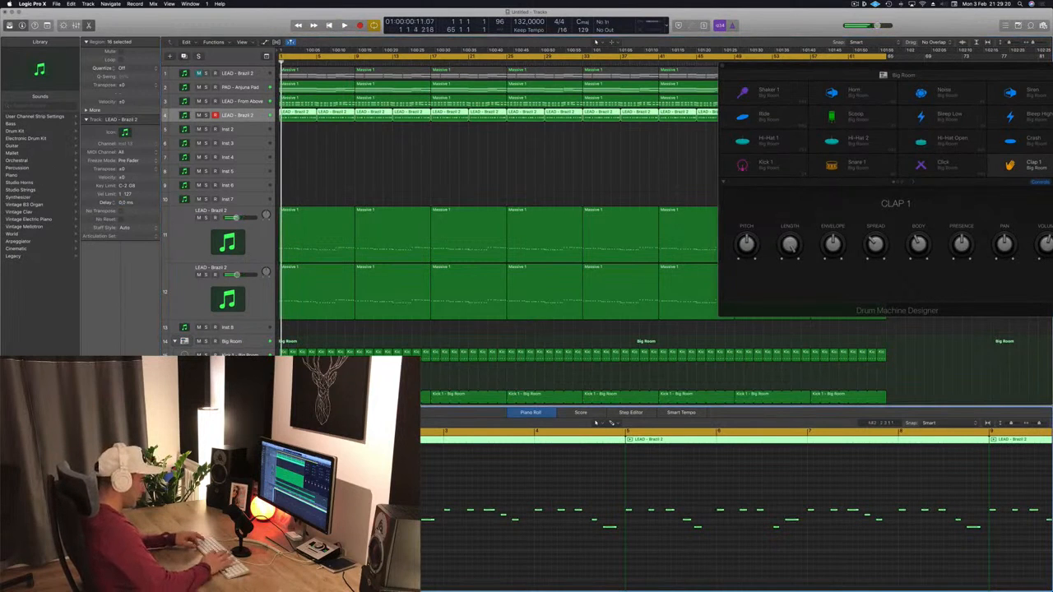
key(space)
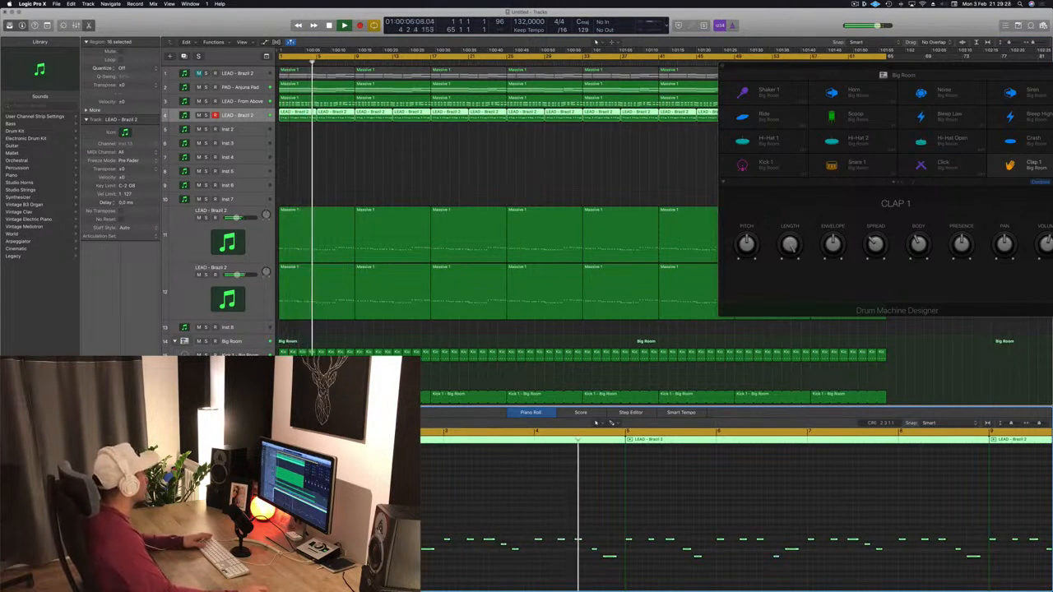
click(384, 164)
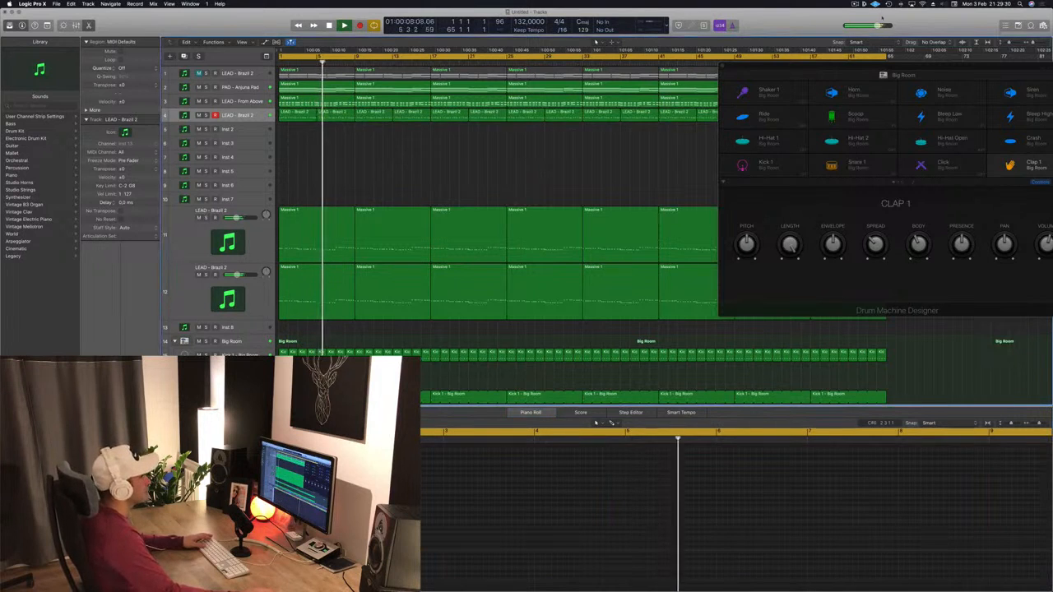
drag(865, 71, 598, 74)
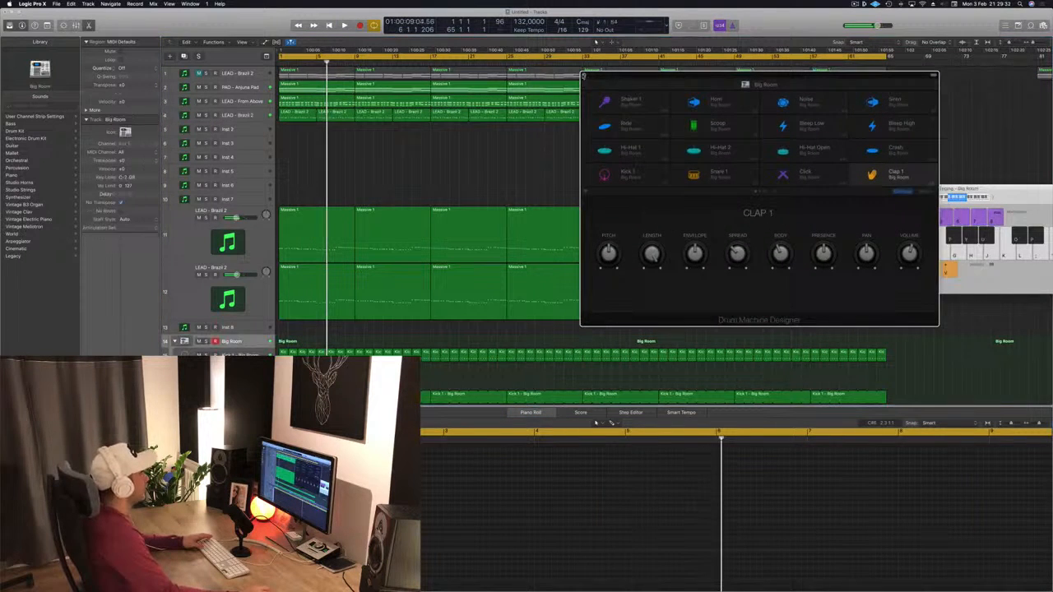
click(584, 76)
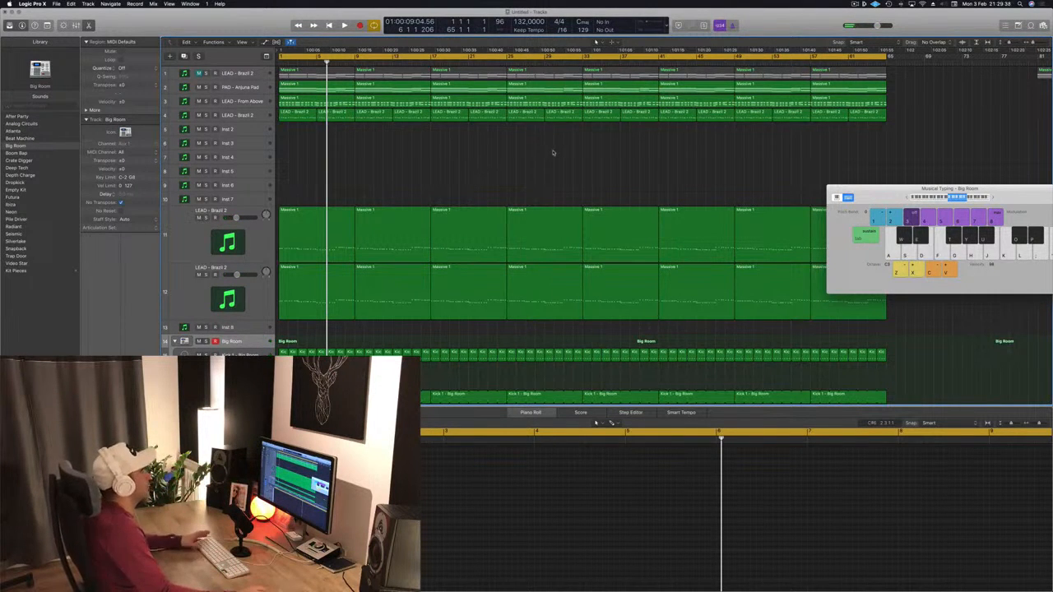
key(Return)
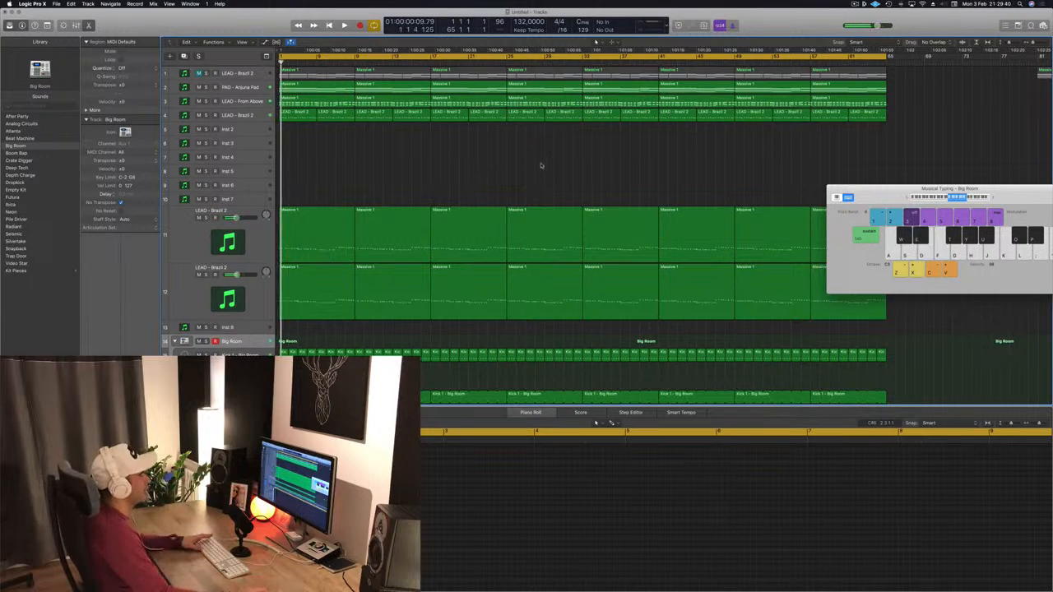
- Move the Musical Typing window aside and play back the arrangement from the start
drag(885, 196, 702, 257)
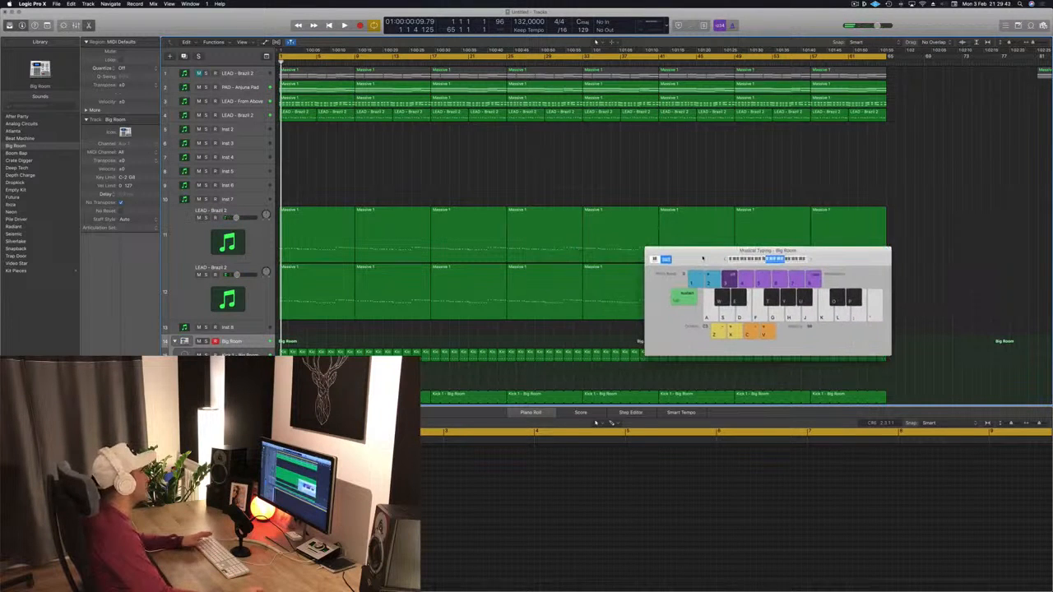
key(space)
key(space)
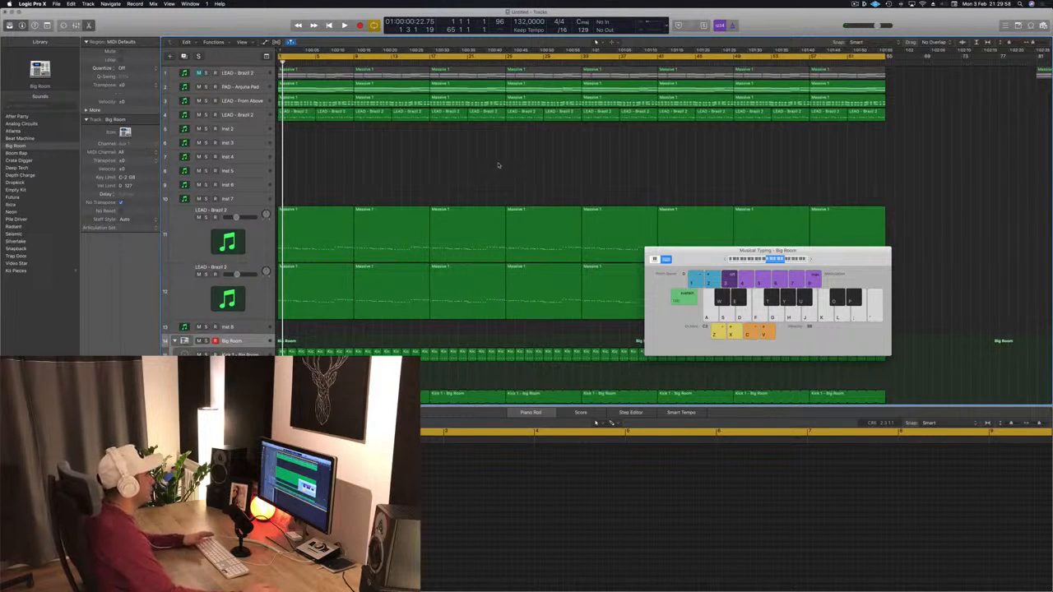
key(space)
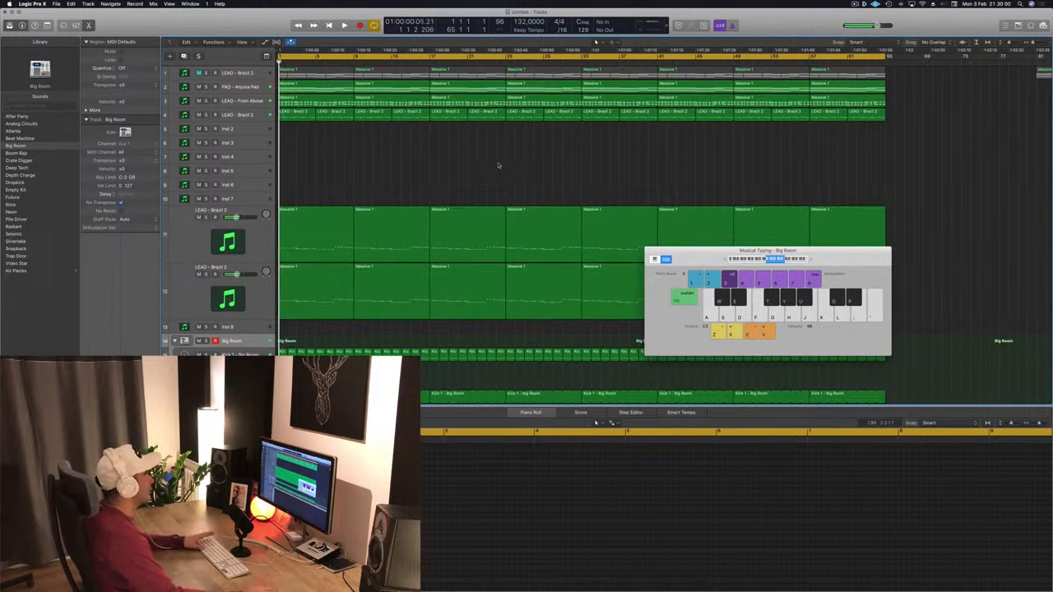
key(space)
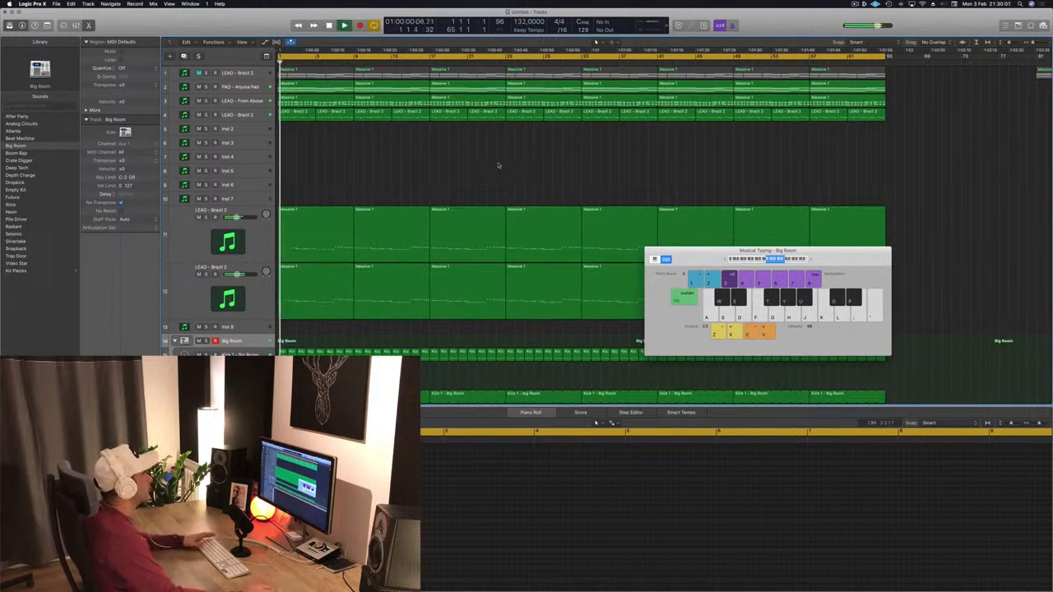
- Delete the LEAD - Brazil 2 regions in the first 16 bars of track 4
click(239, 115)
click(206, 115)
key(s)
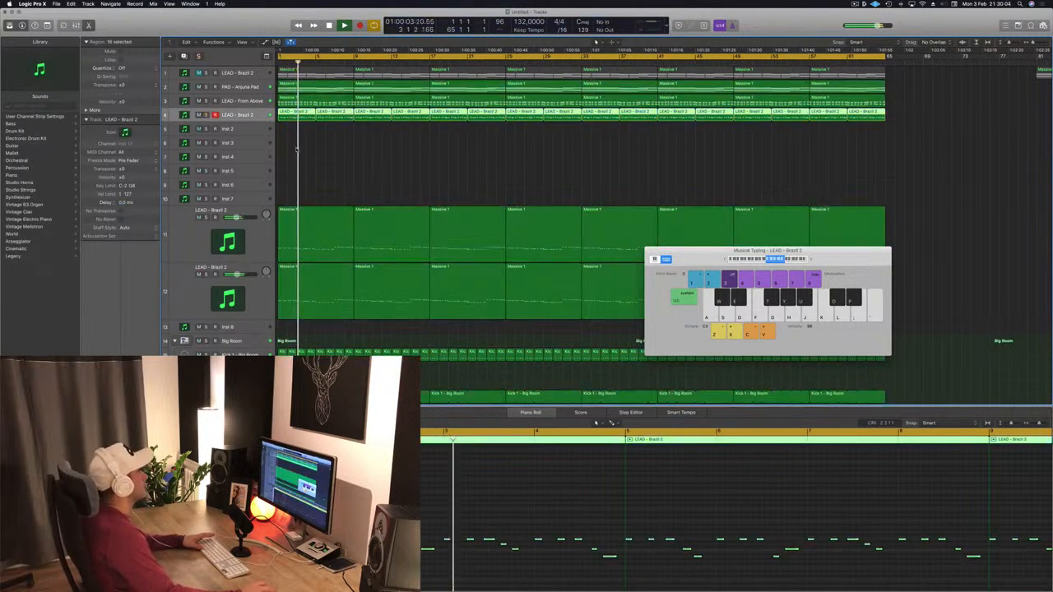
drag(308, 139, 411, 123)
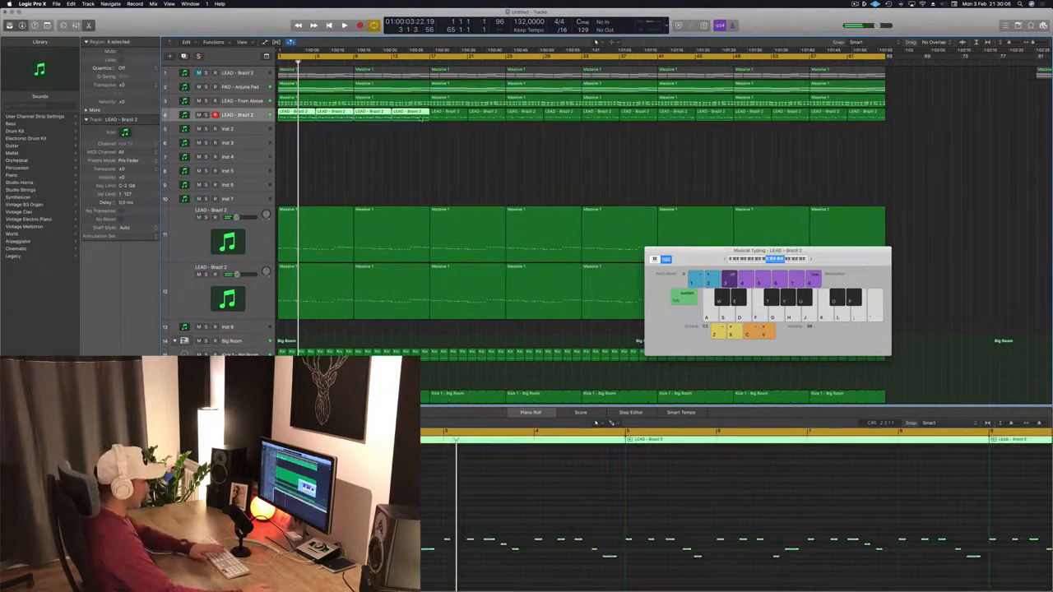
key(Delete)
- Delete the first 16 bars of regions on the two lower LEAD - Brazil 2 tracks
scroll(461, 188, down, 5)
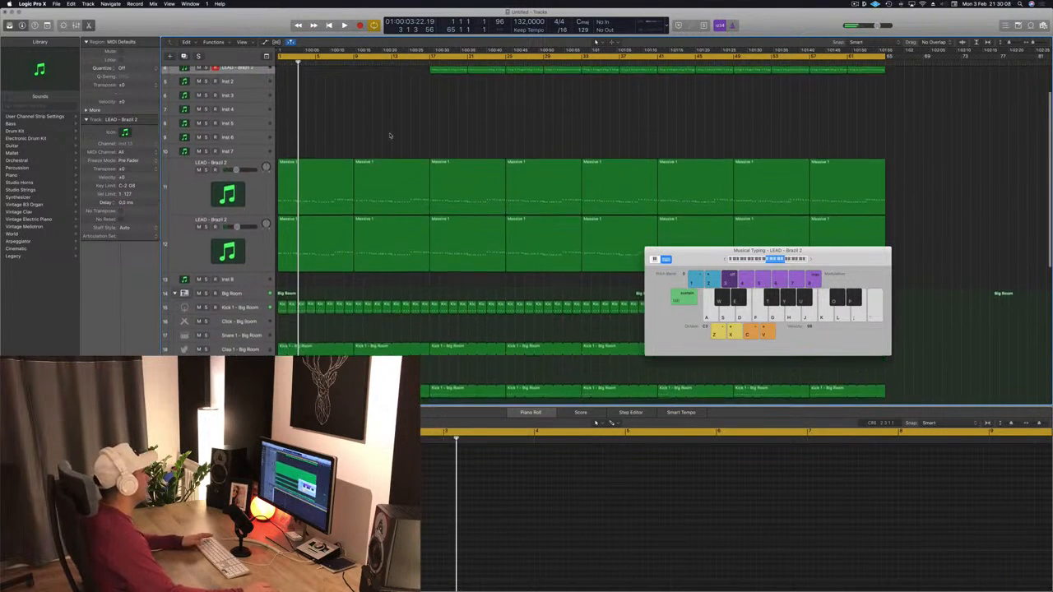
key(space)
scroll(393, 134, up, 5)
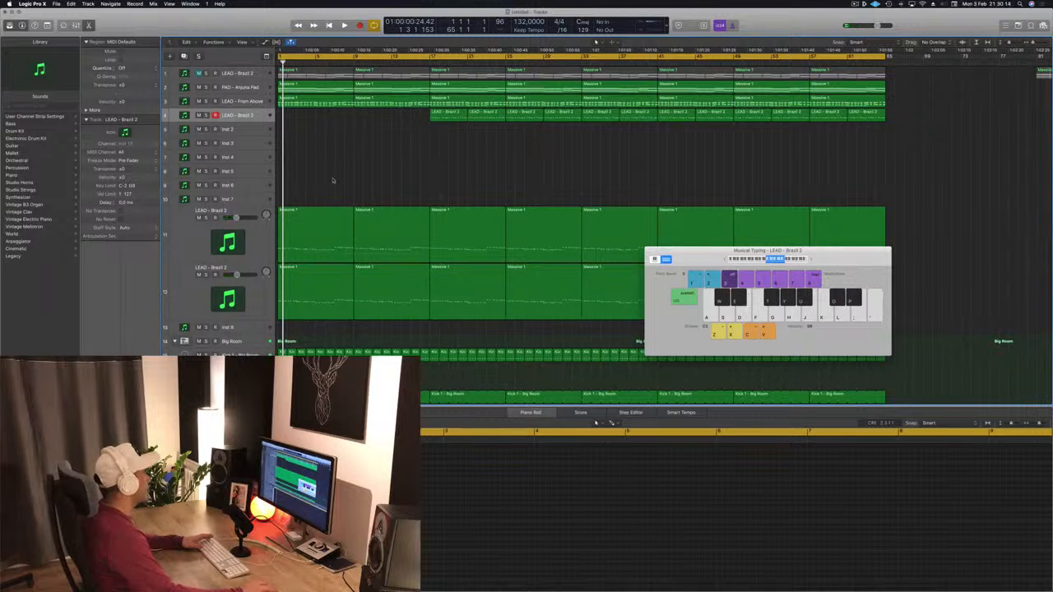
drag(332, 180, 387, 313)
key(Delete)
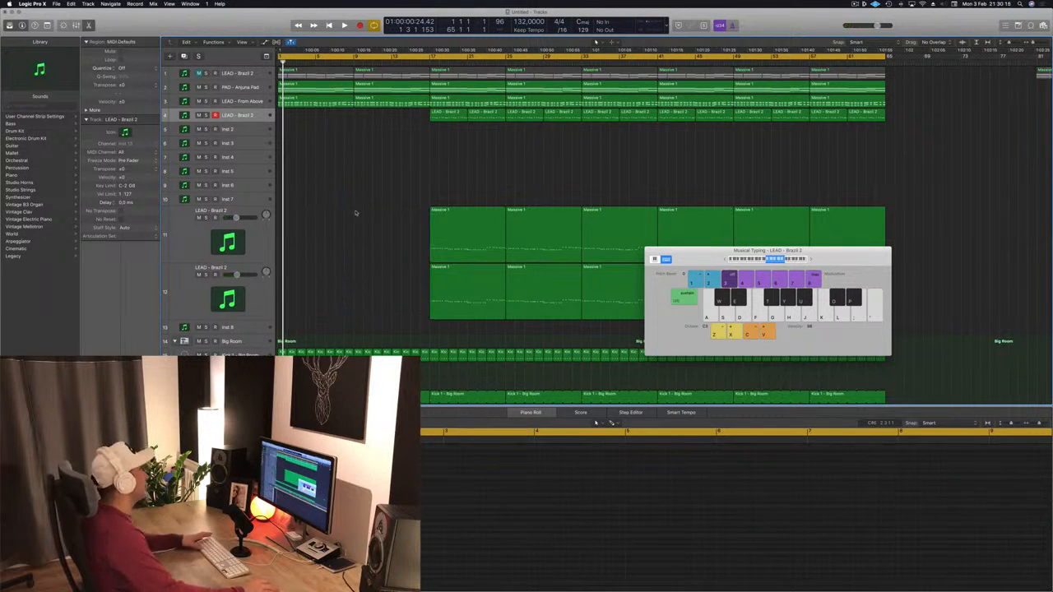
- Delete the LEAD - From Above regions in the first 16 bars
click(323, 106)
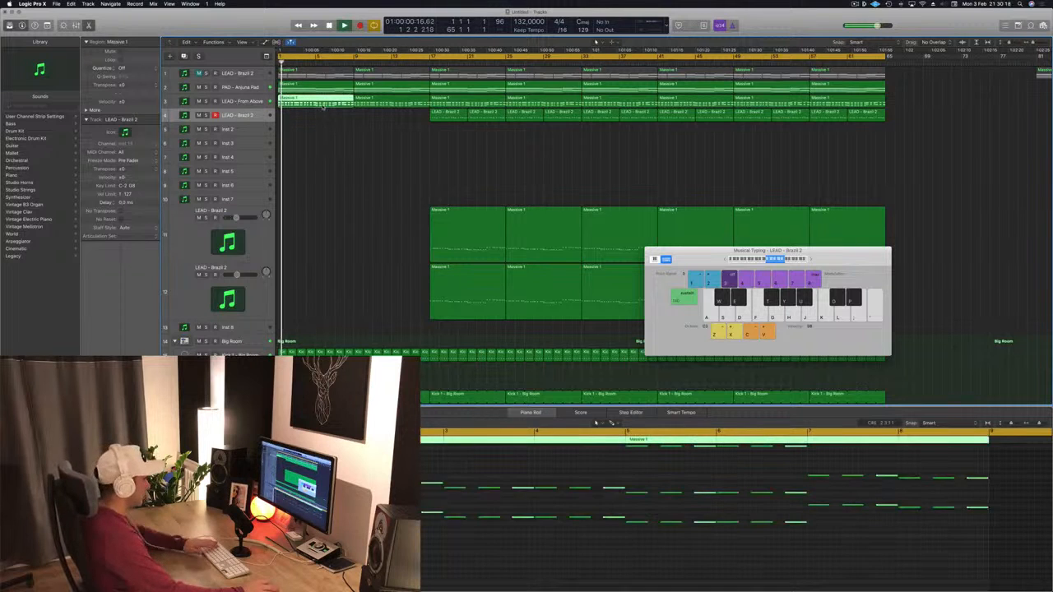
key(Delete)
key(Delete)
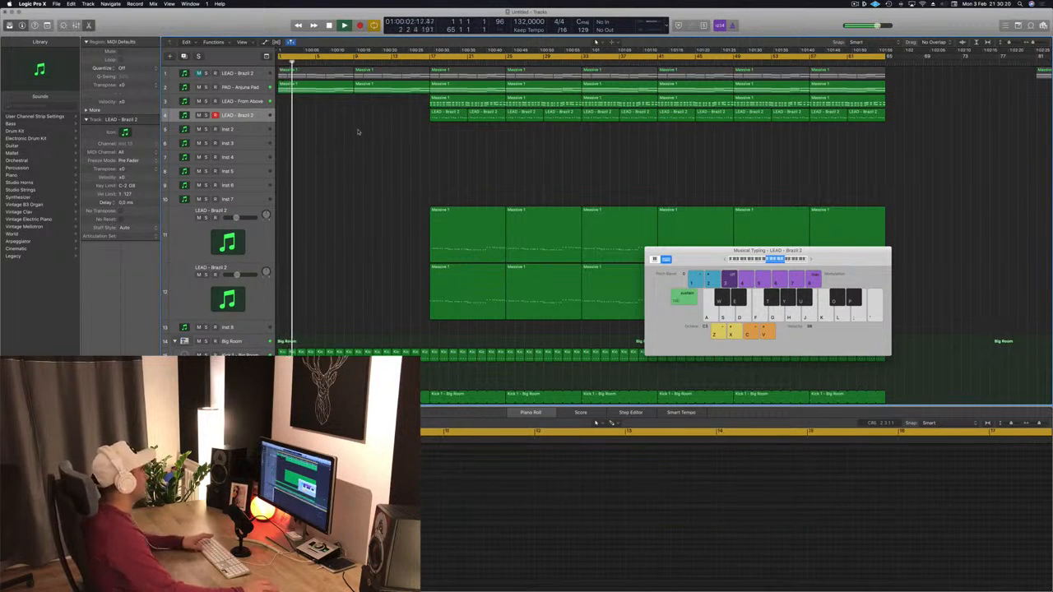
- Play back the arrangement from the start and review the drum tracks and pad track
key(space)
scroll(360, 129, down, 5)
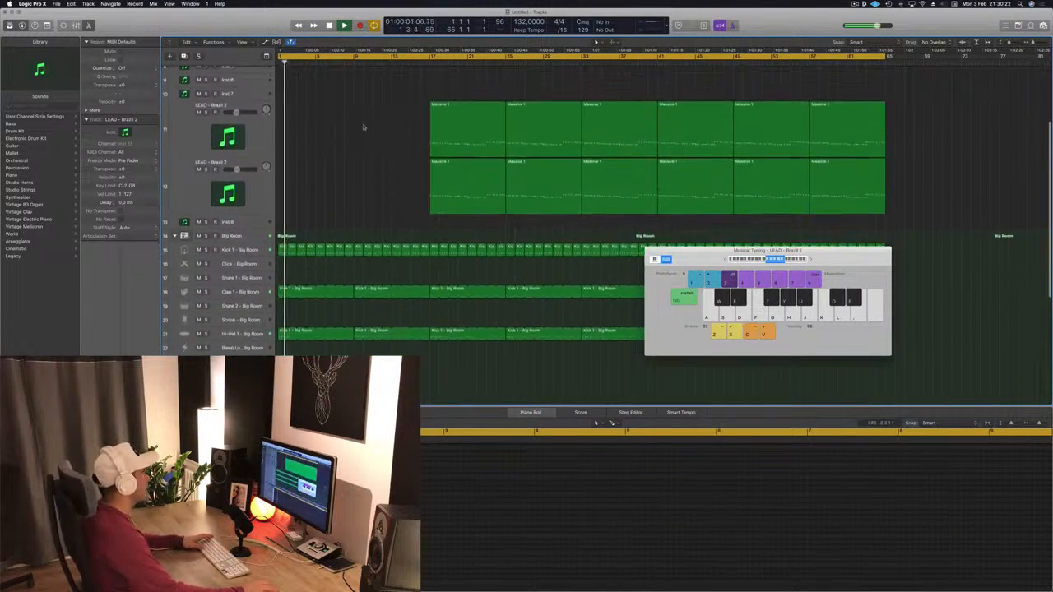
scroll(360, 181, up, 3)
scroll(359, 195, down, 5)
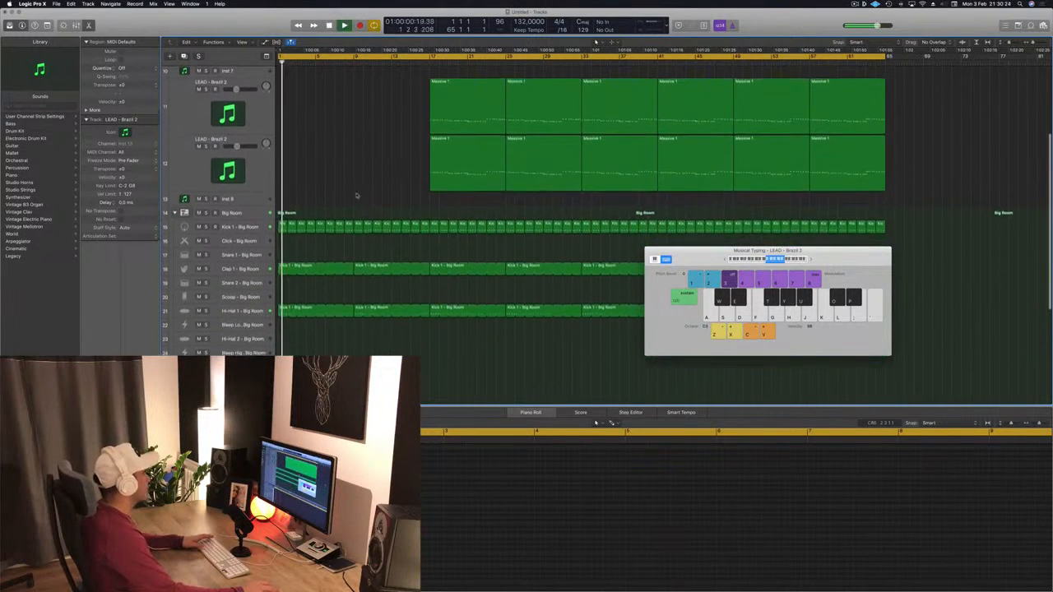
key(Return)
click(251, 227)
scroll(350, 177, up, 5)
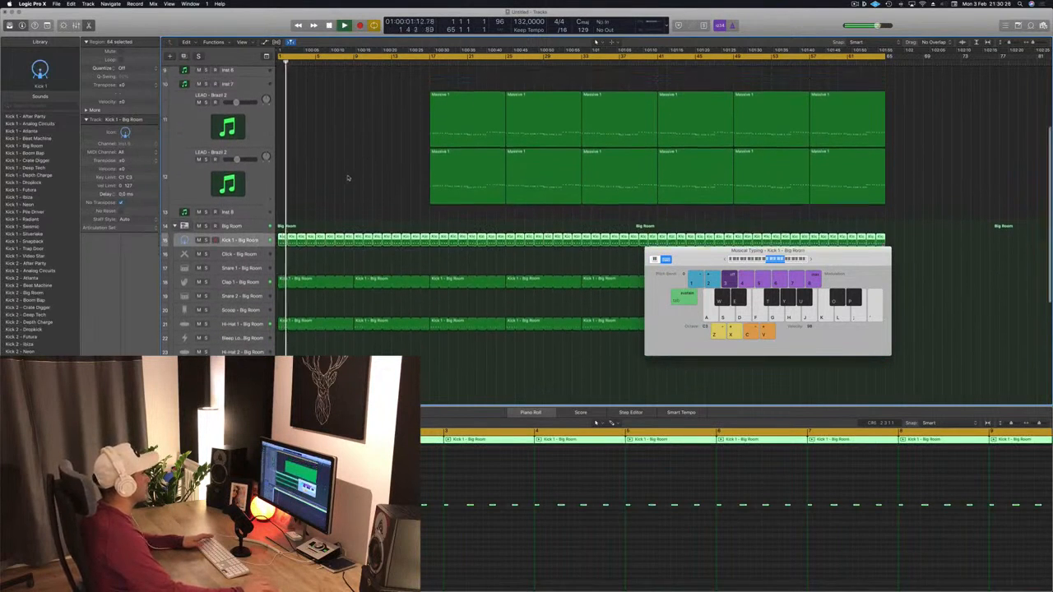
key(space)
click(256, 87)
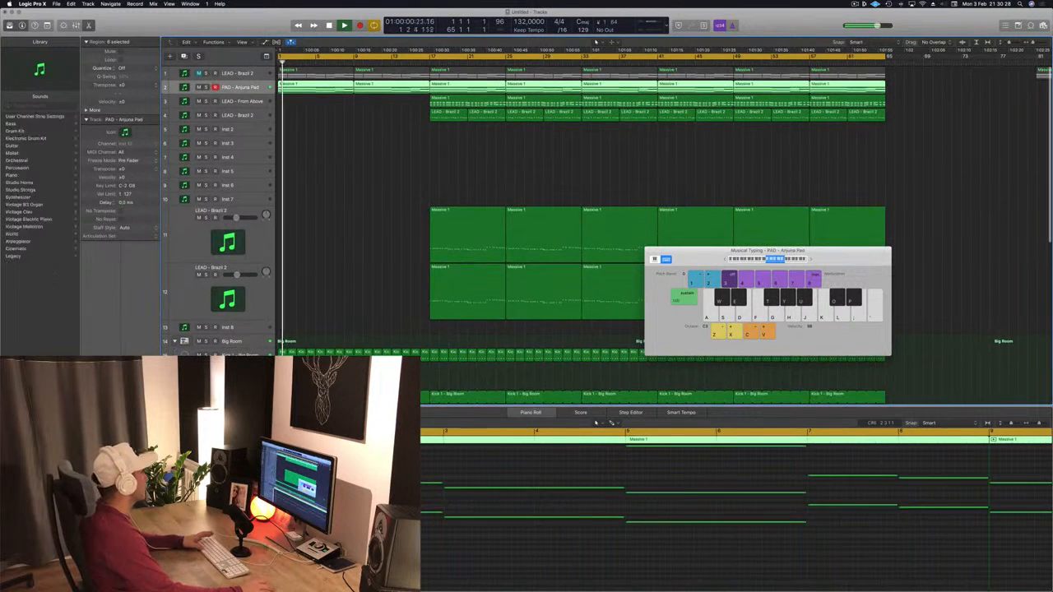
- Open the PAD - Arjuna Pad track's Sylenth1 window, reposition it and start playback
key(v)
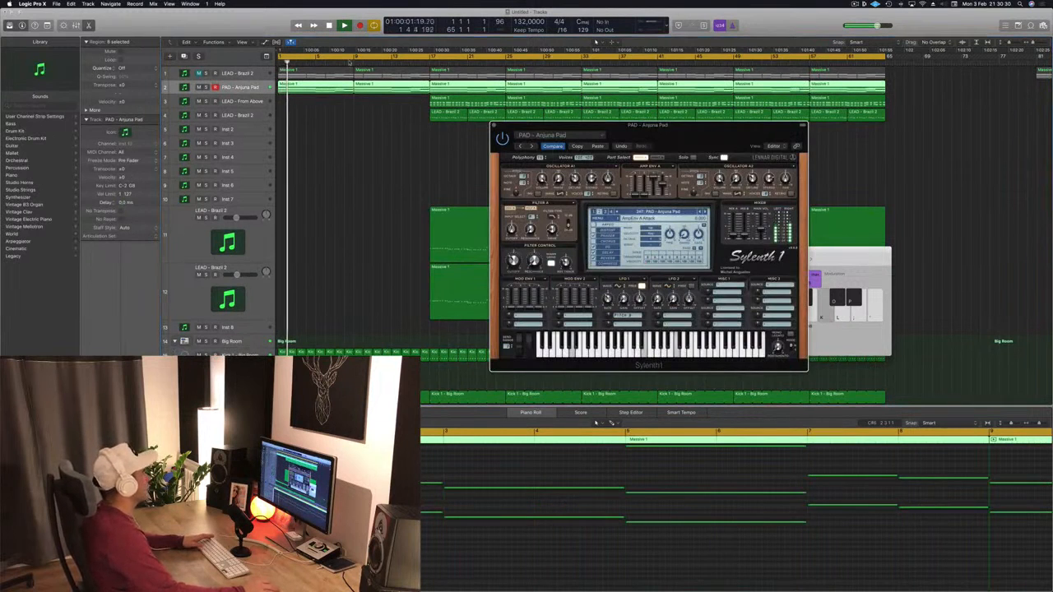
drag(687, 140, 799, 142)
key(space)
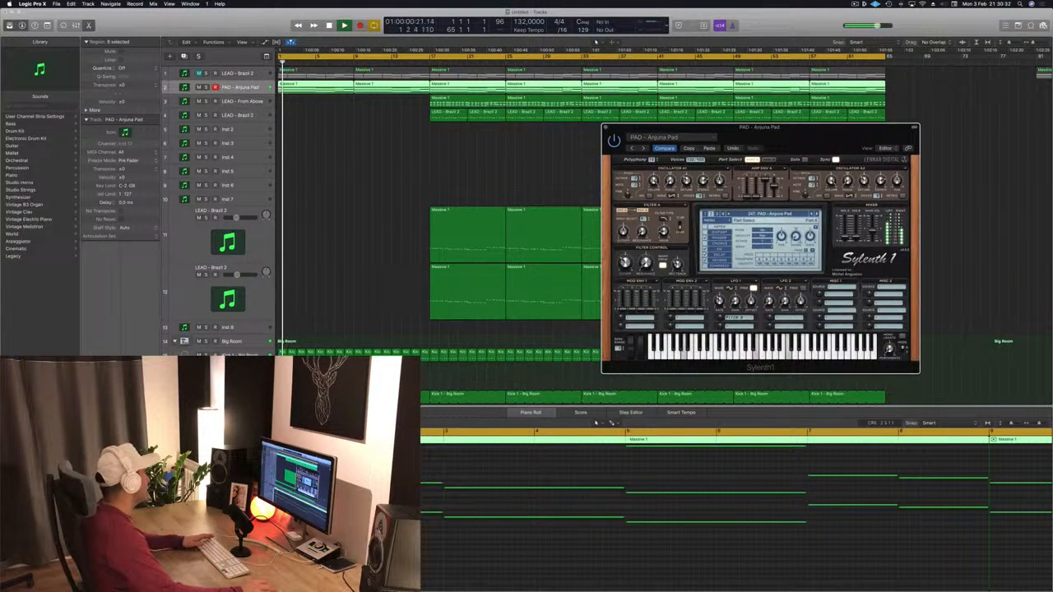
key(v)
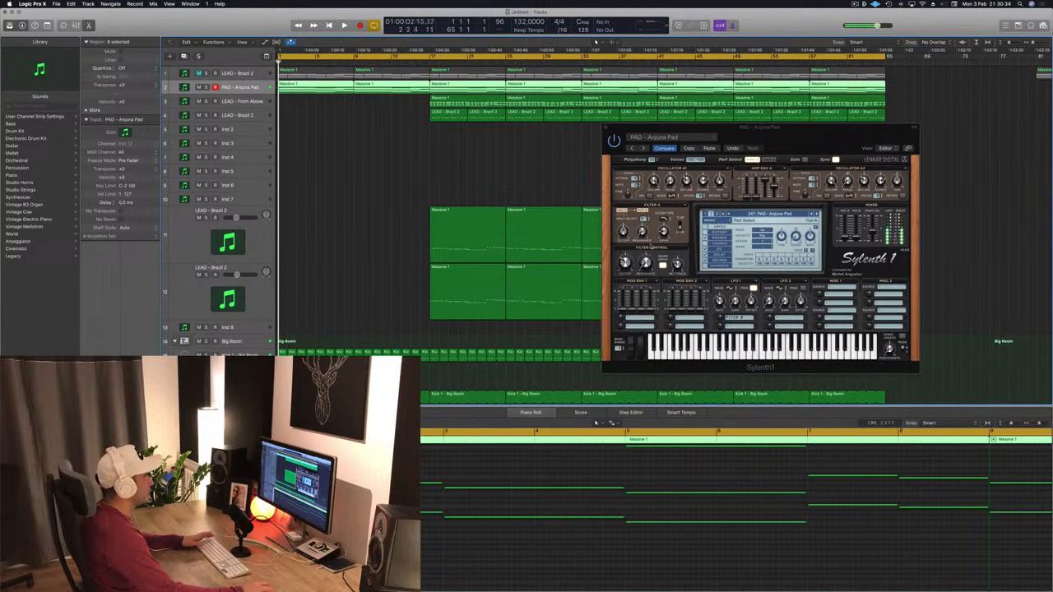
- Nudge the pad's Sylenth1 filter cutoff and show the track's automation lane for Sylenth1 FilterCtl Cutoff
drag(627, 264, 628, 270)
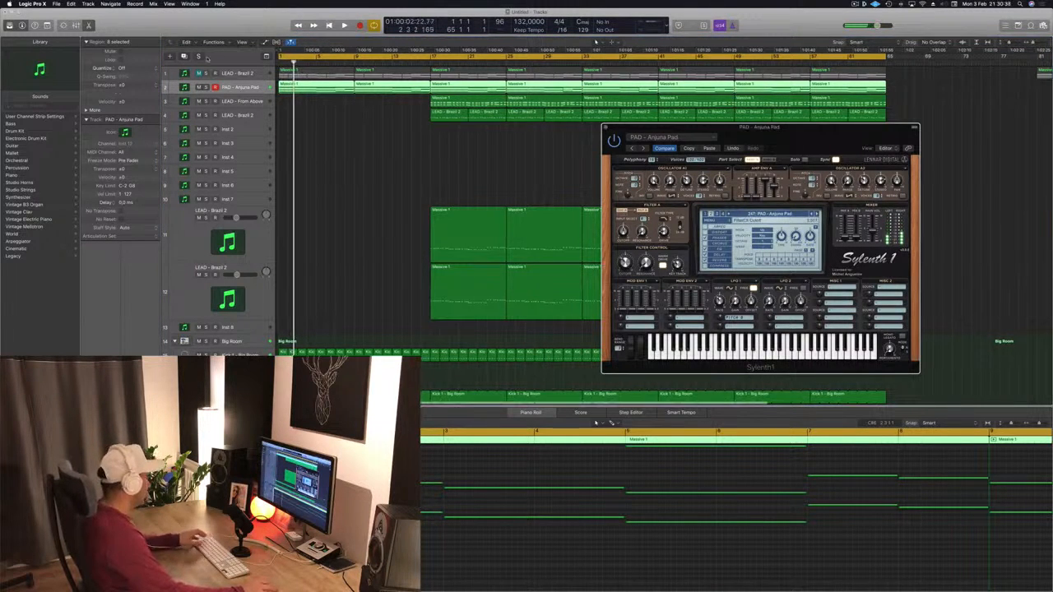
click(413, 172)
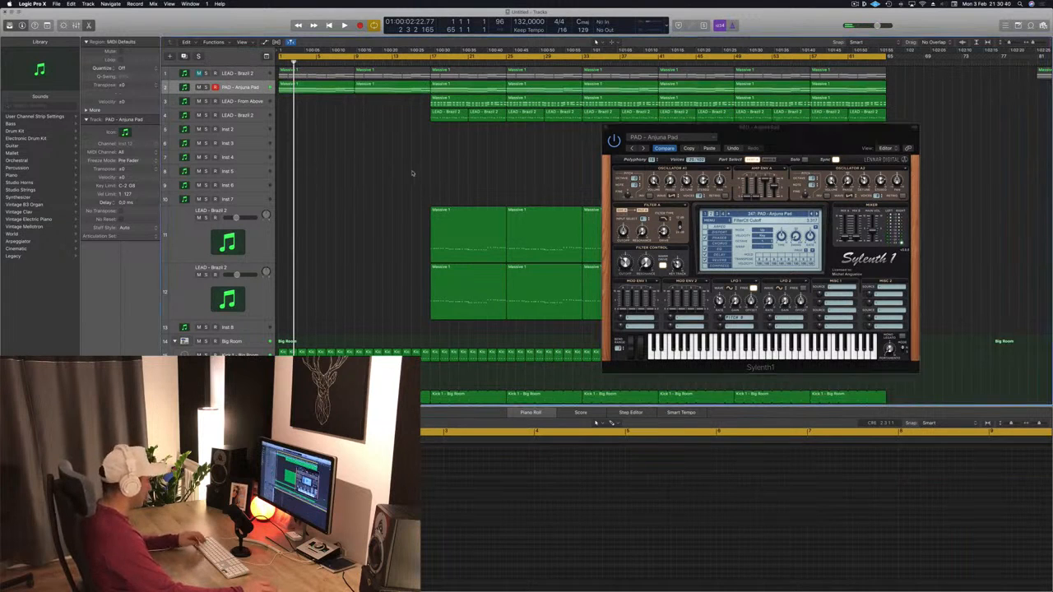
key(a)
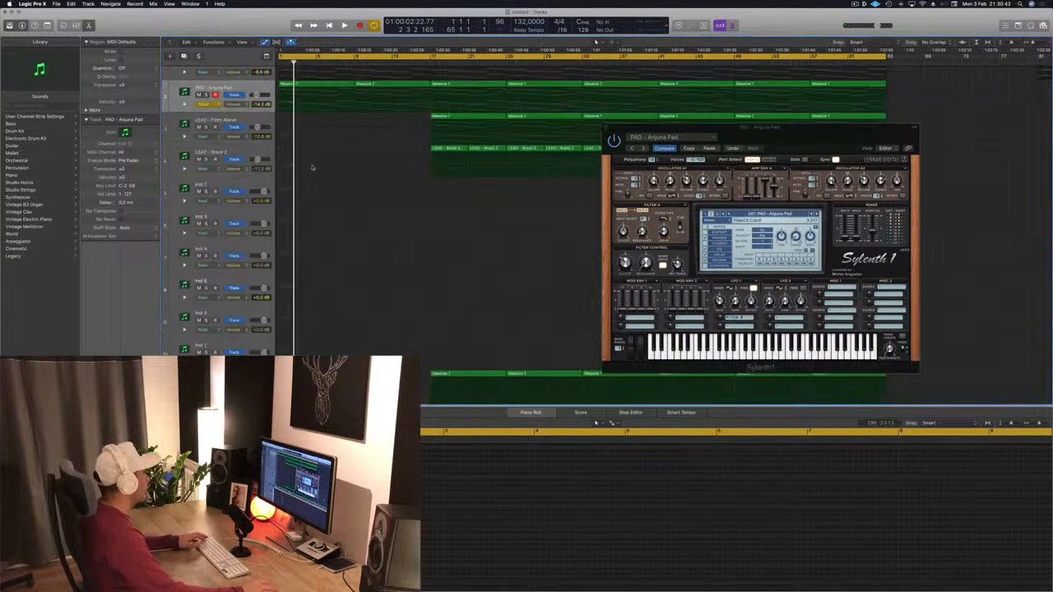
scroll(311, 201, up, 2)
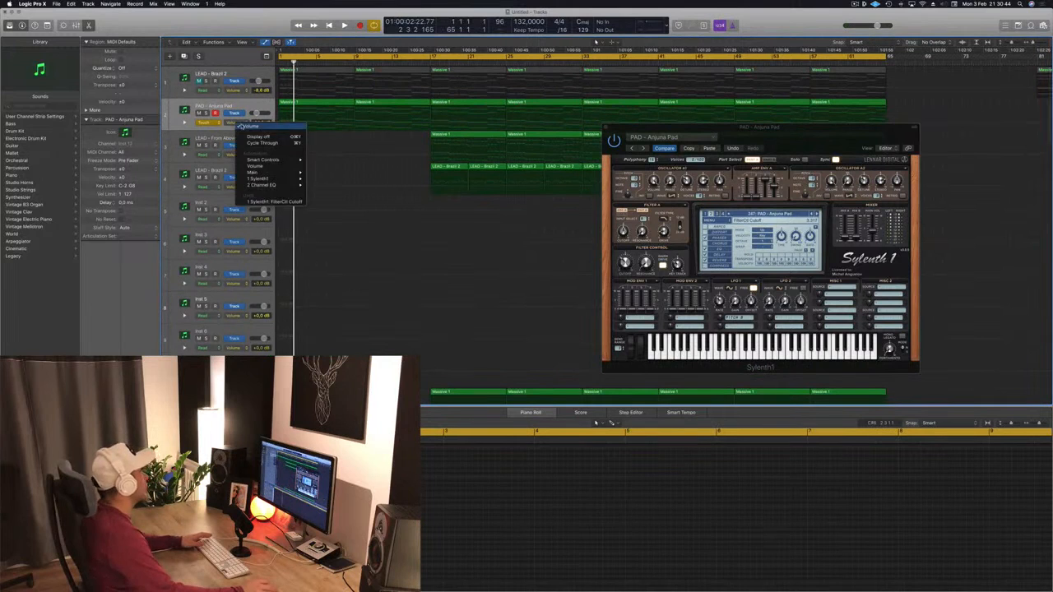
click(272, 202)
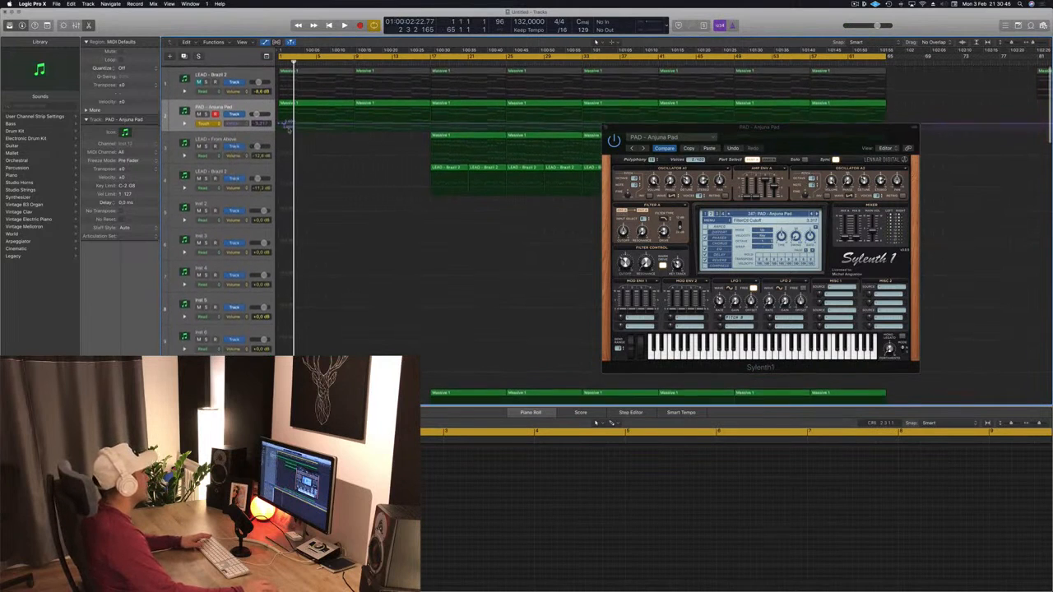
- Draw a rising filter cutoff automation ramp on the pad from bar 1 to about bar 9, then close the plugin window
key(space)
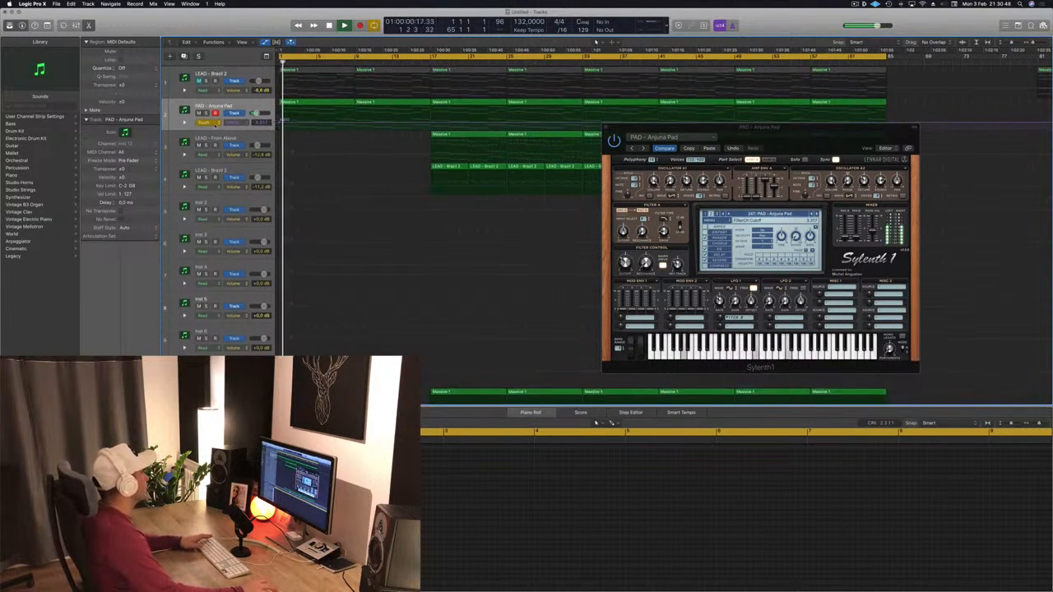
click(216, 126)
click(305, 125)
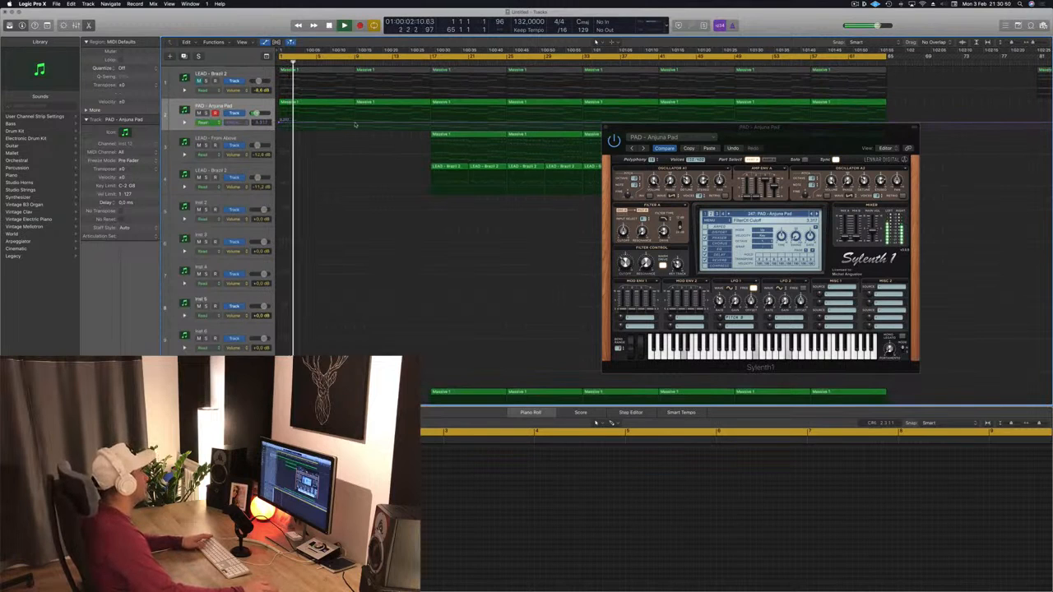
key(space)
drag(281, 124, 279, 125)
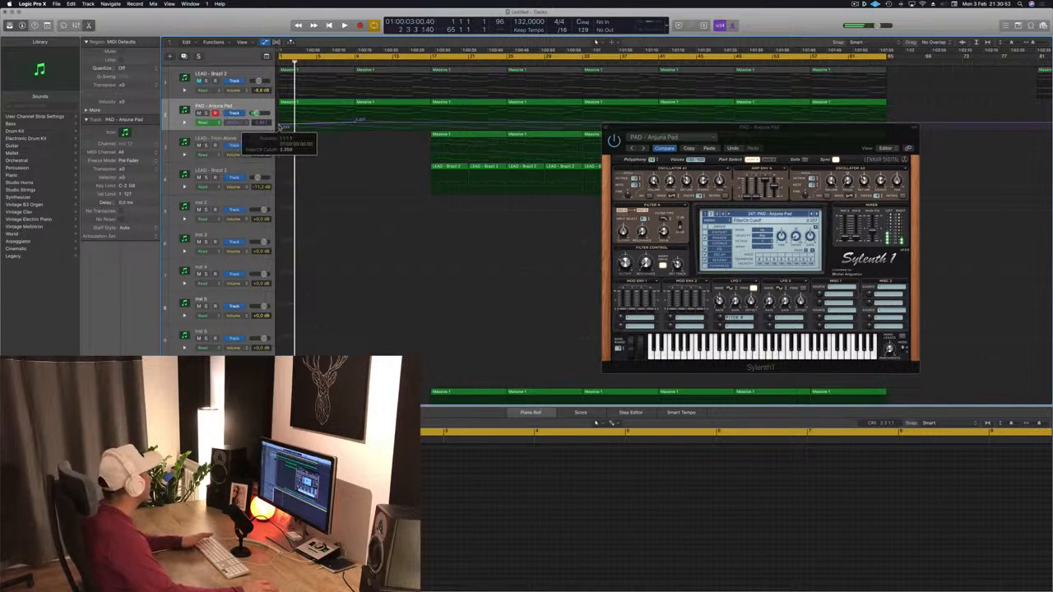
drag(357, 121, 359, 118)
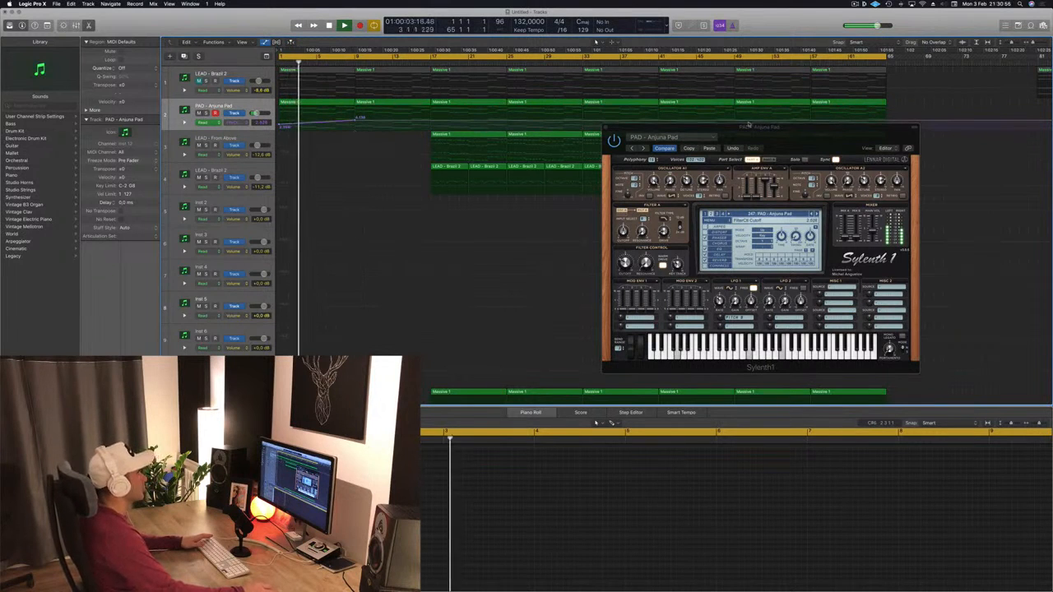
drag(636, 135, 656, 129)
click(630, 124)
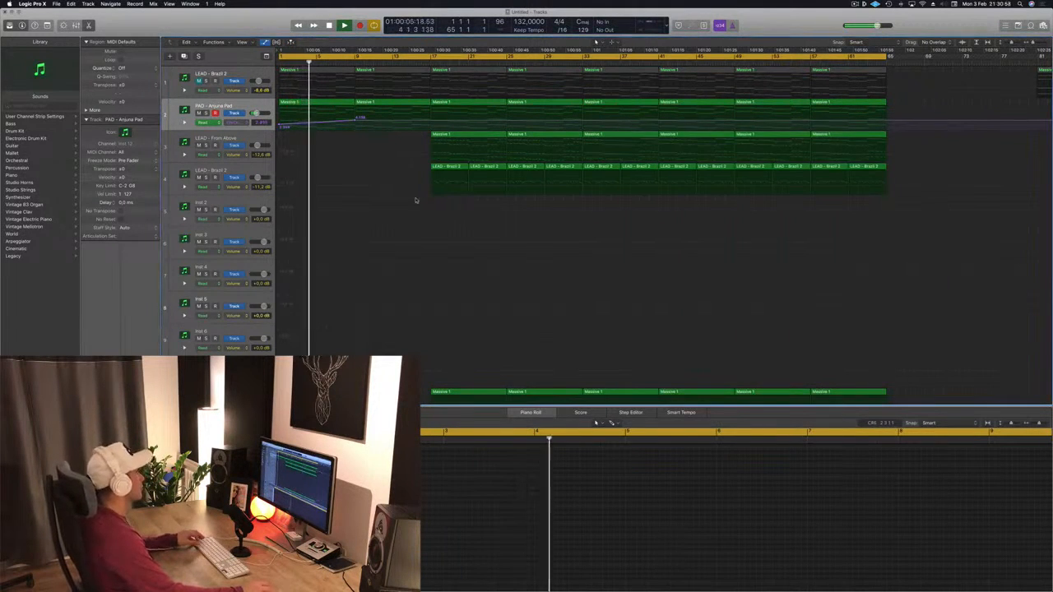
- Play the arrangement from the start while scrolling through all the tracks
scroll(356, 204, down, 3)
scroll(358, 204, down, 10)
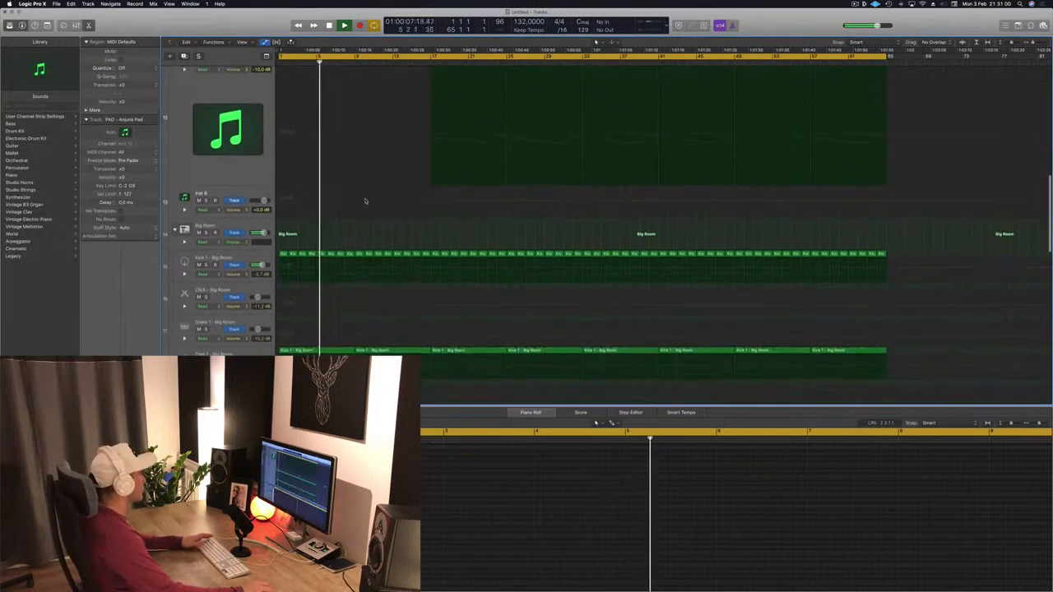
scroll(367, 200, down, 8)
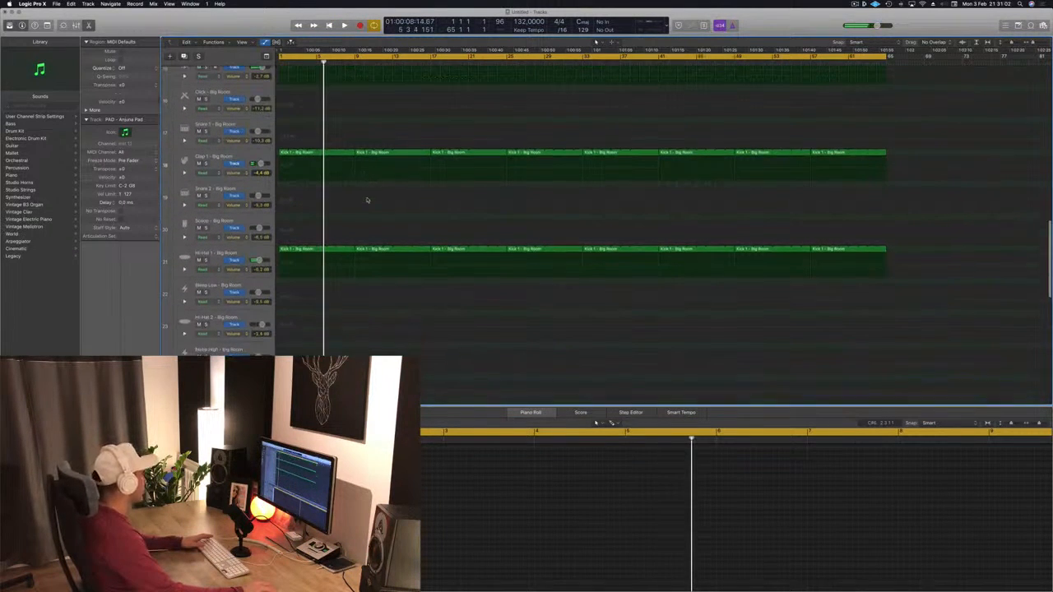
scroll(367, 200, up, 20)
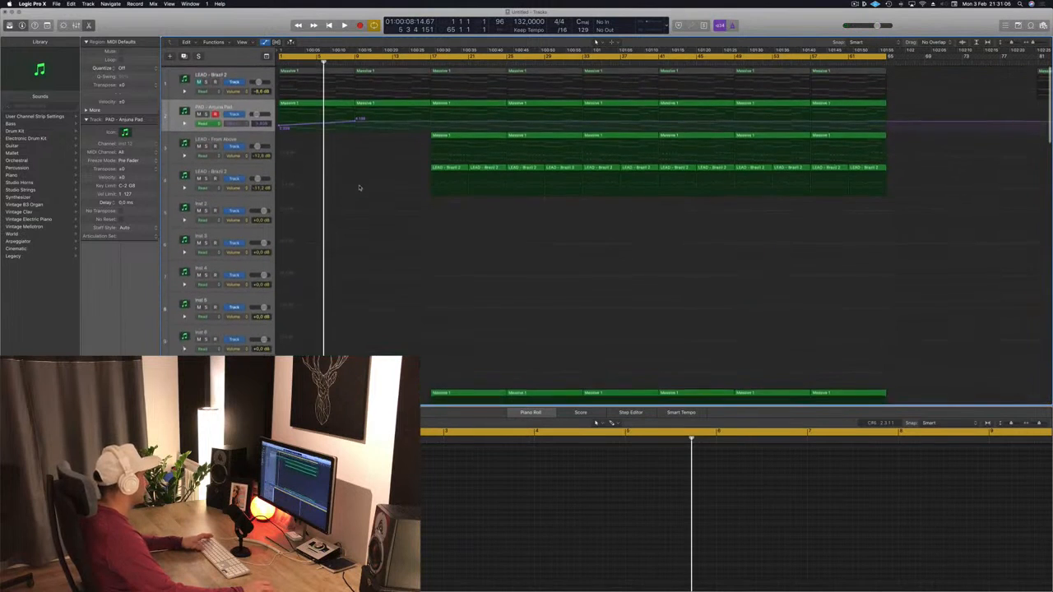
key(Return)
key(space)
scroll(377, 220, down, 4)
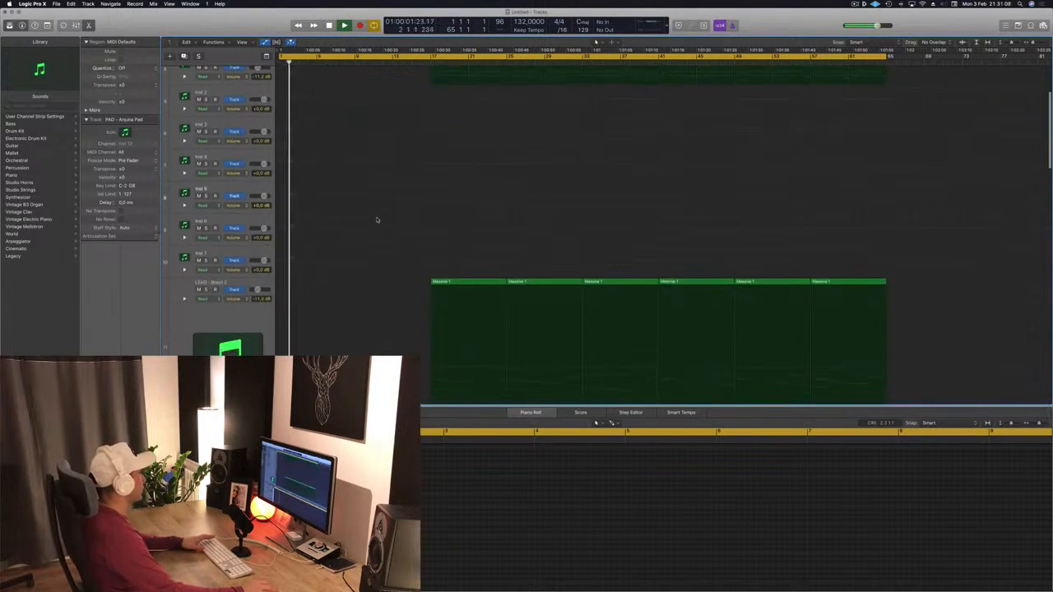
scroll(397, 179, down, 8)
scroll(393, 187, down, 8)
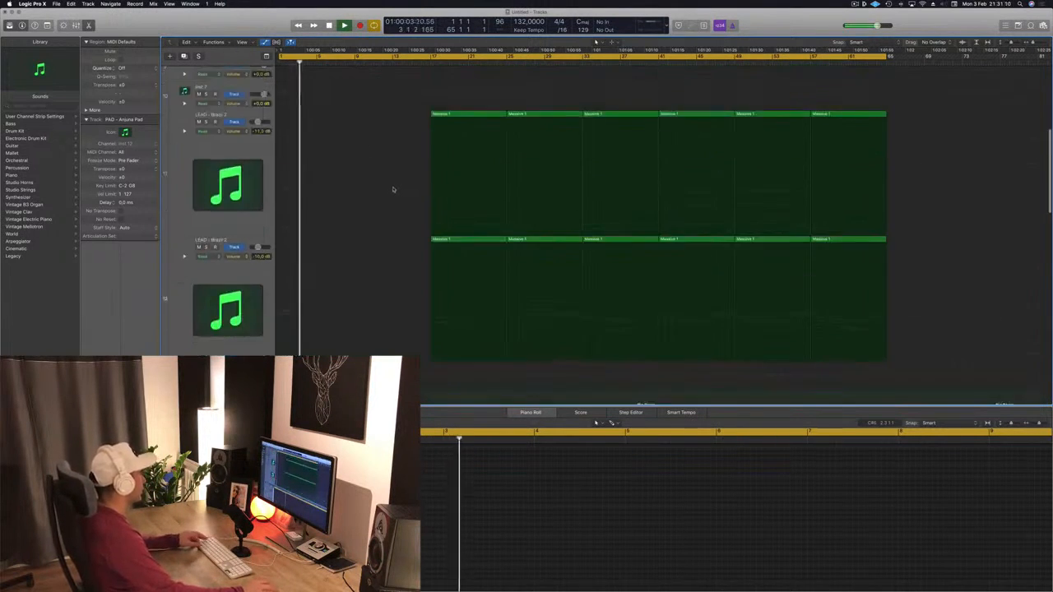
scroll(393, 184, down, 6)
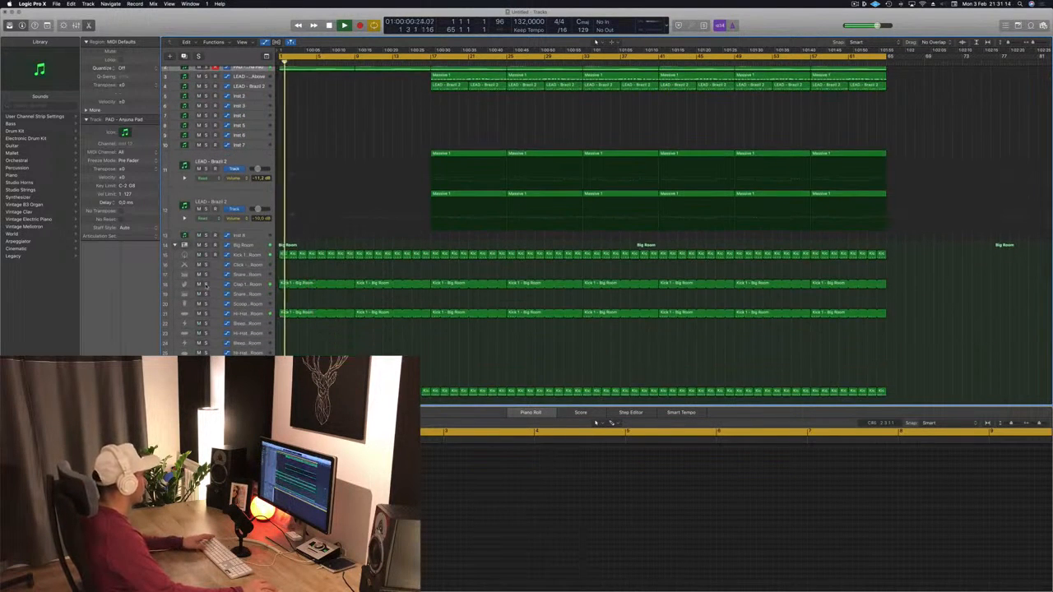
- Audition the drum tracks and the pad track by toggling solo on and off during playback
click(206, 284)
click(206, 284)
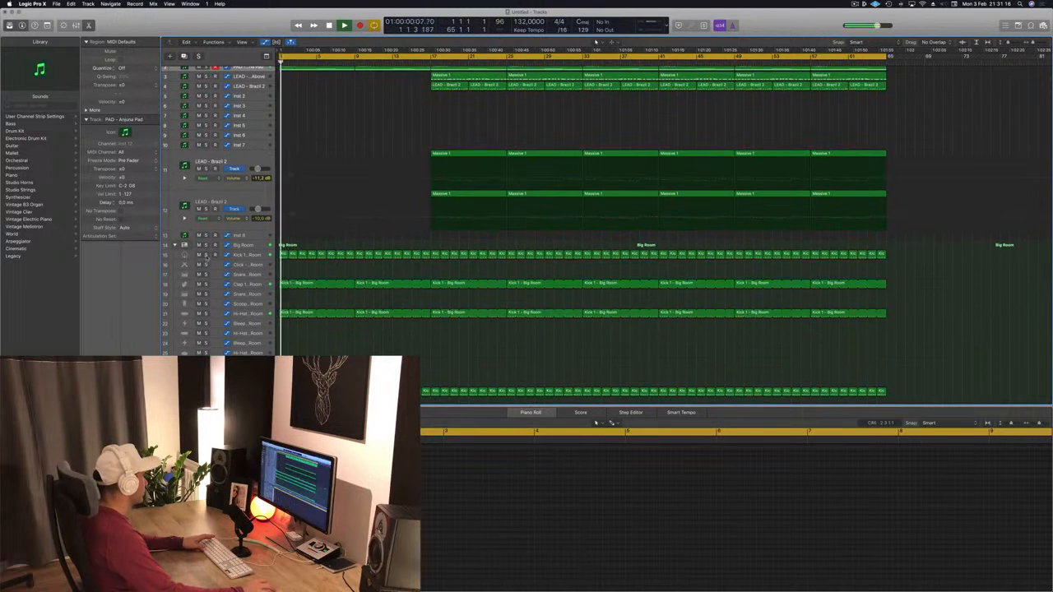
click(206, 254)
click(205, 255)
scroll(238, 285, up, 2)
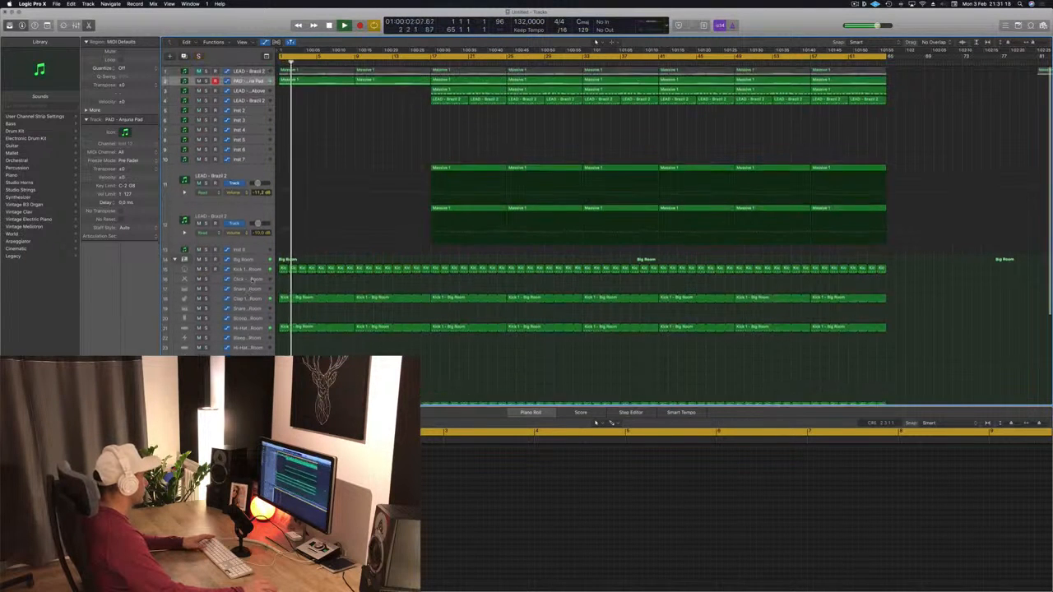
key(space)
key(space)
click(206, 81)
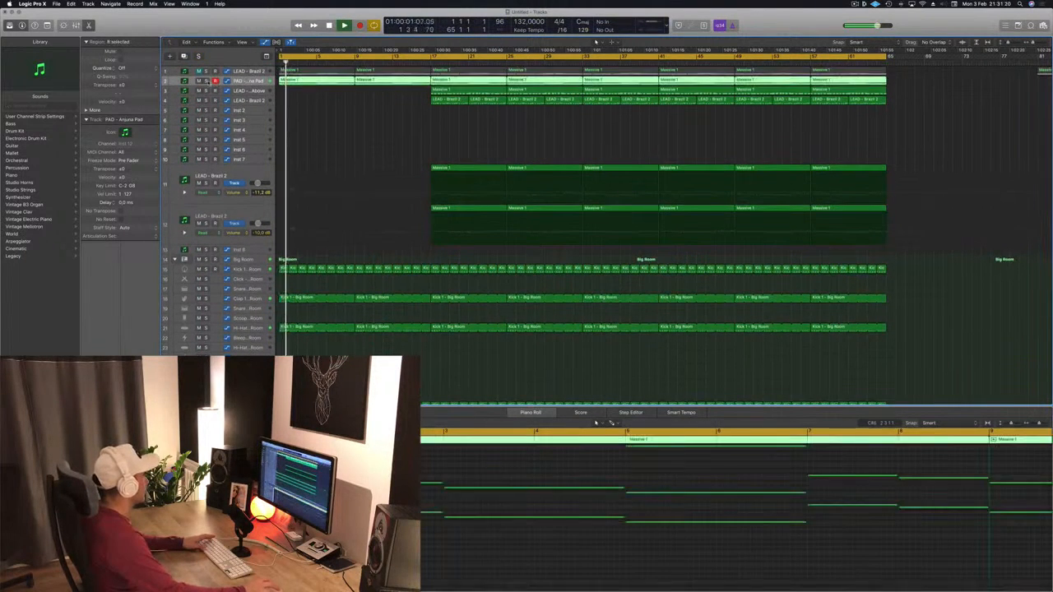
click(206, 80)
scroll(331, 136, down, 5)
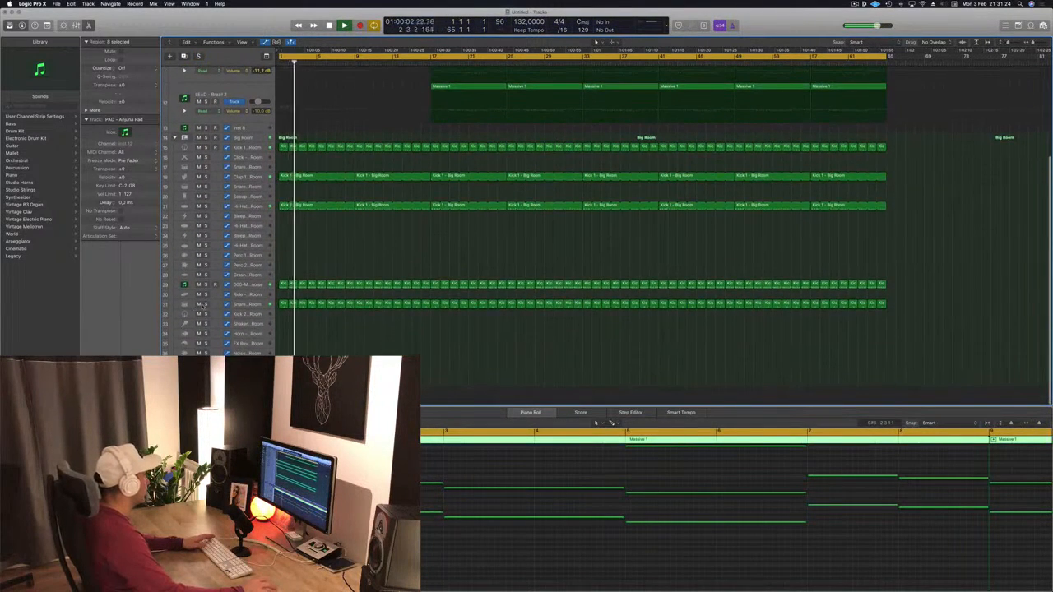
click(205, 304)
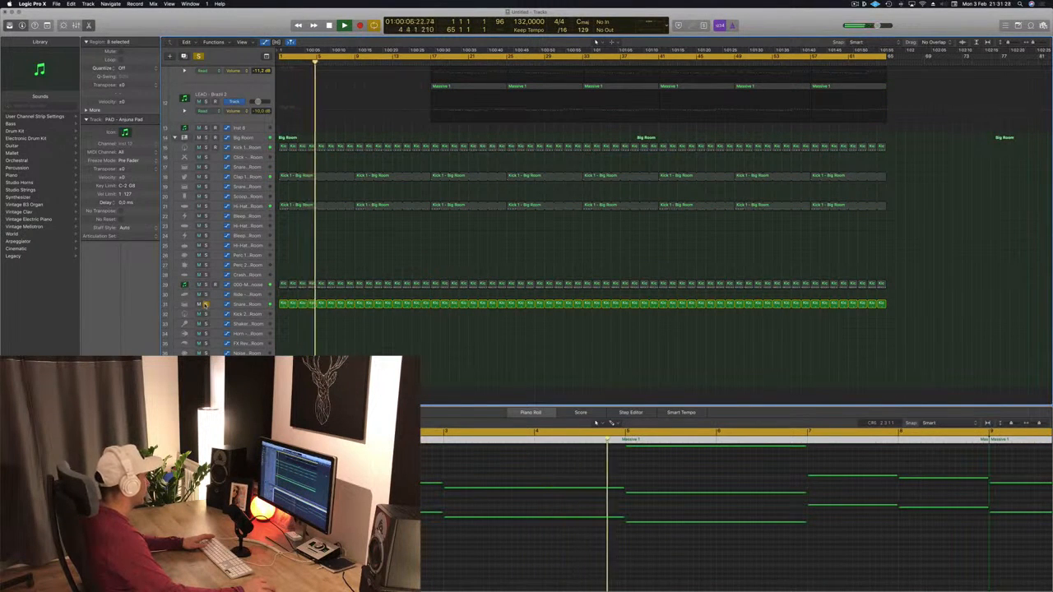
click(206, 305)
- Audition the 000-Mega Saw Riser track in solo from the start of the arrangement, then unsolo it
click(205, 285)
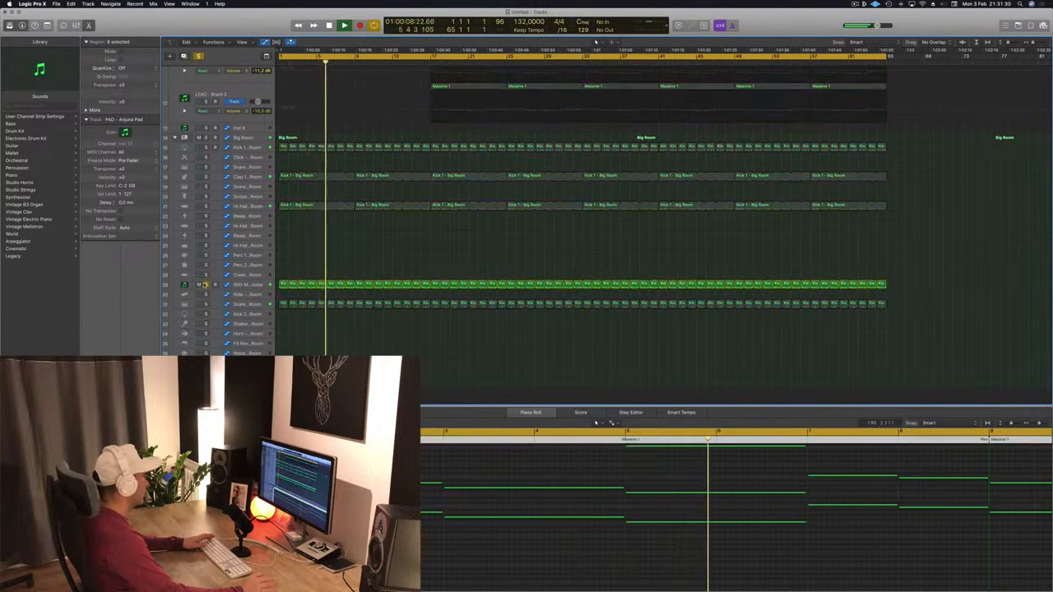
click(249, 285)
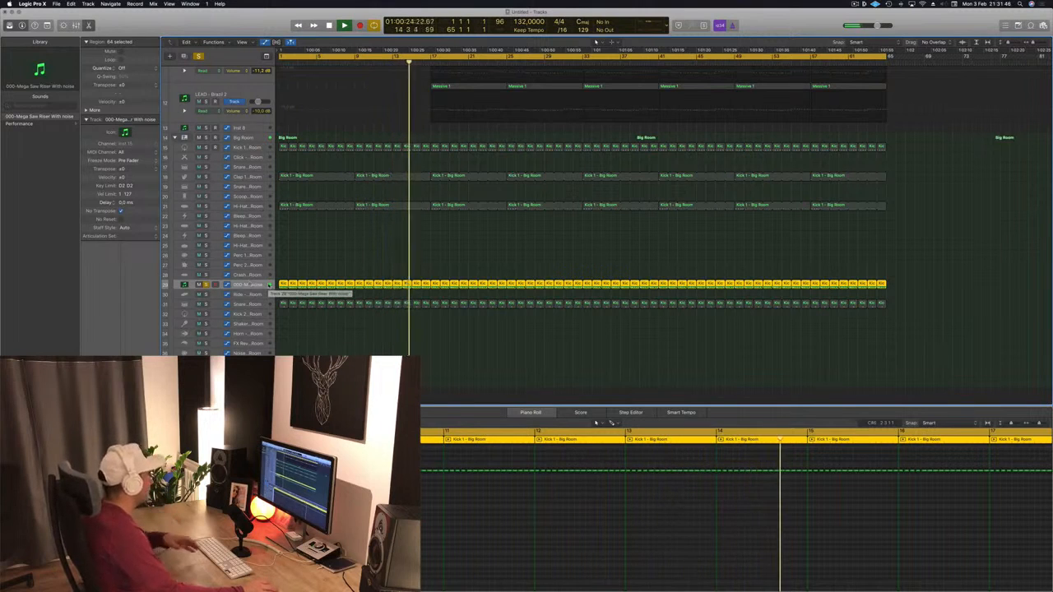
key(space)
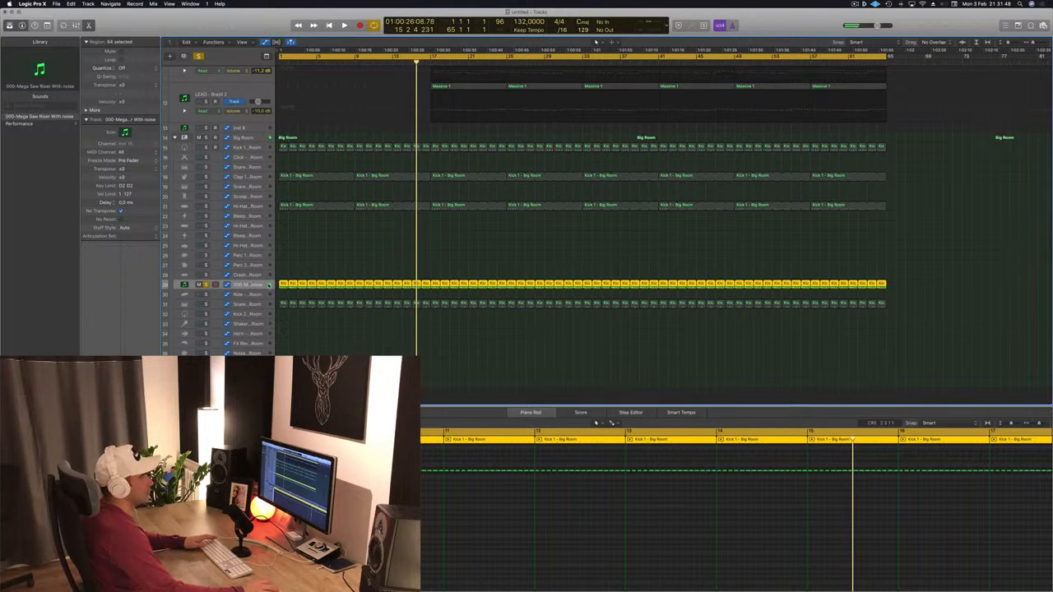
key(Return)
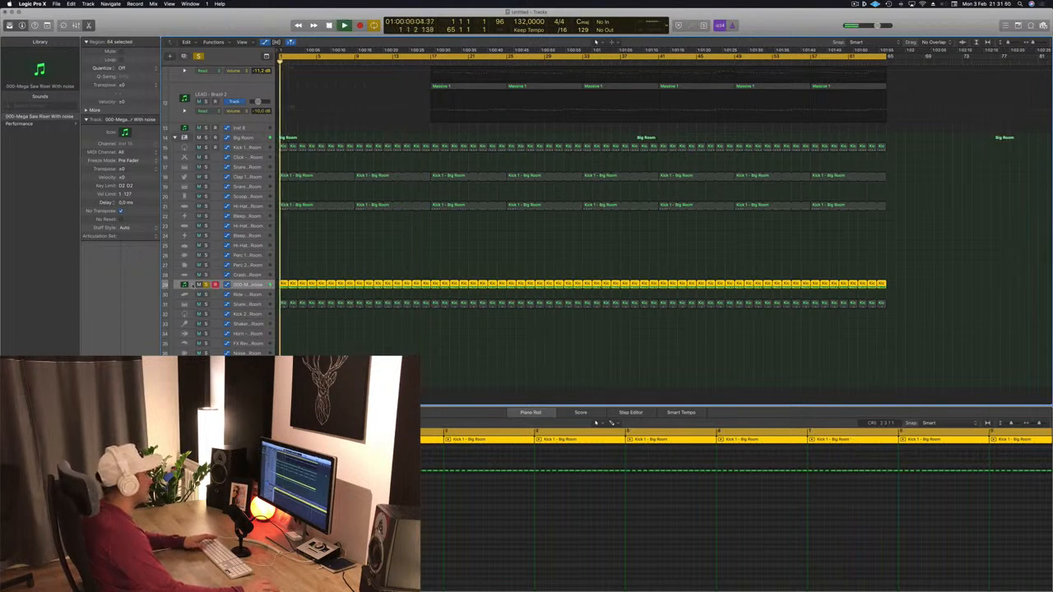
key(space)
click(205, 285)
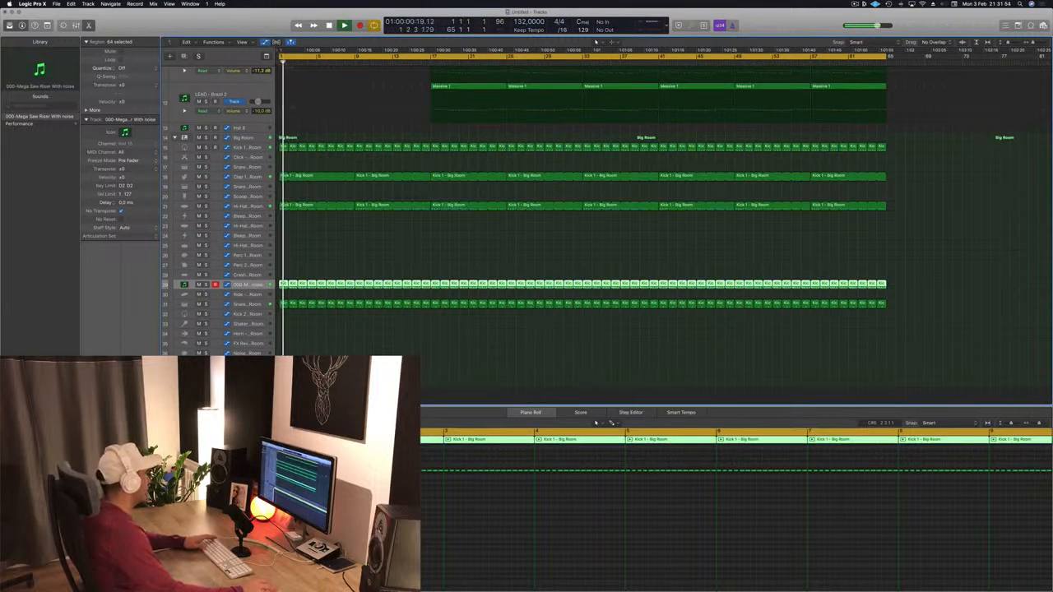
- Open the riser track's Sylenth1 instrument window to inspect it, then close it
double_click(185, 285)
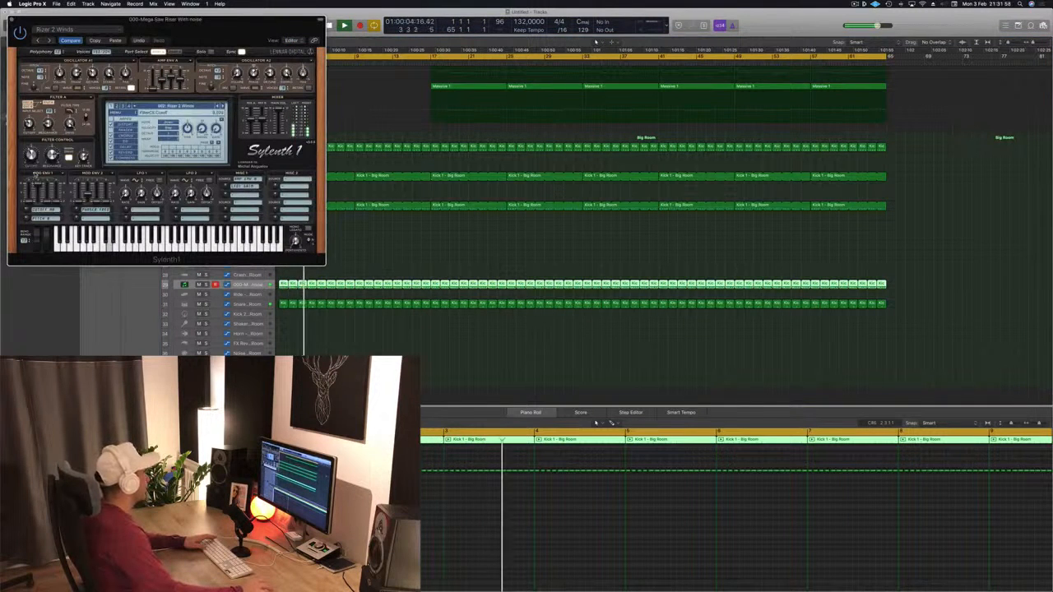
drag(215, 20, 894, 134)
scroll(474, 203, up, 3)
scroll(473, 203, up, 5)
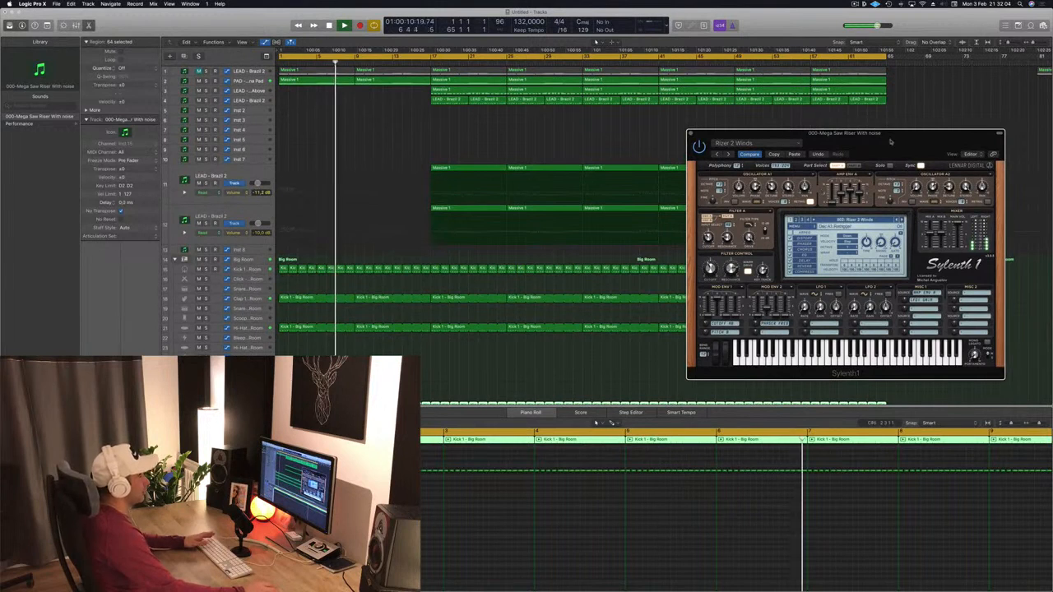
drag(693, 134, 644, 138)
click(644, 137)
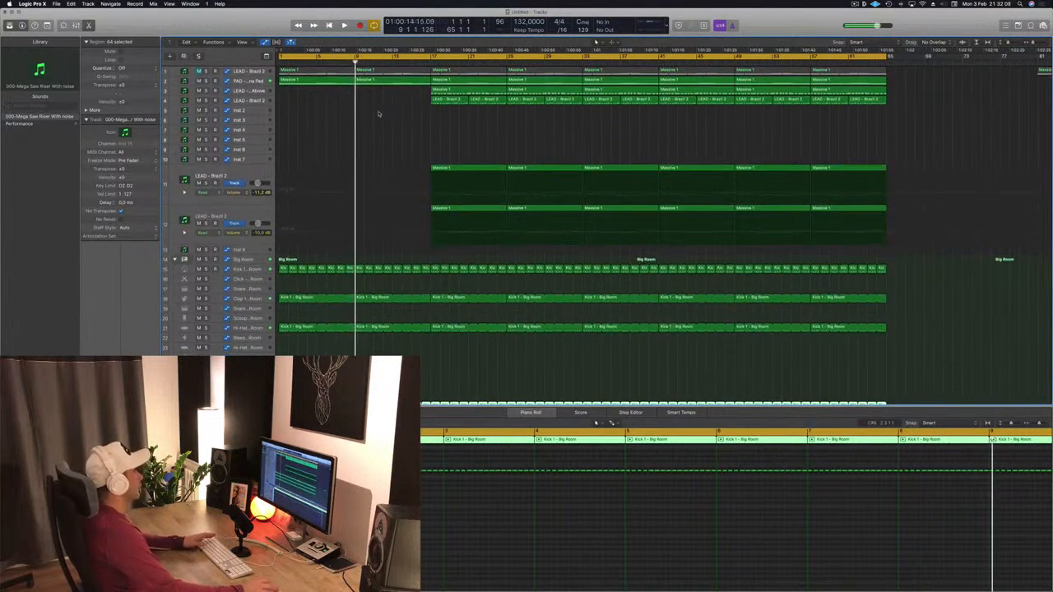
- Move the first LEAD - Brazil 3 region on track 11 from bar 17 to start at bar 9
key(Return)
click(480, 174)
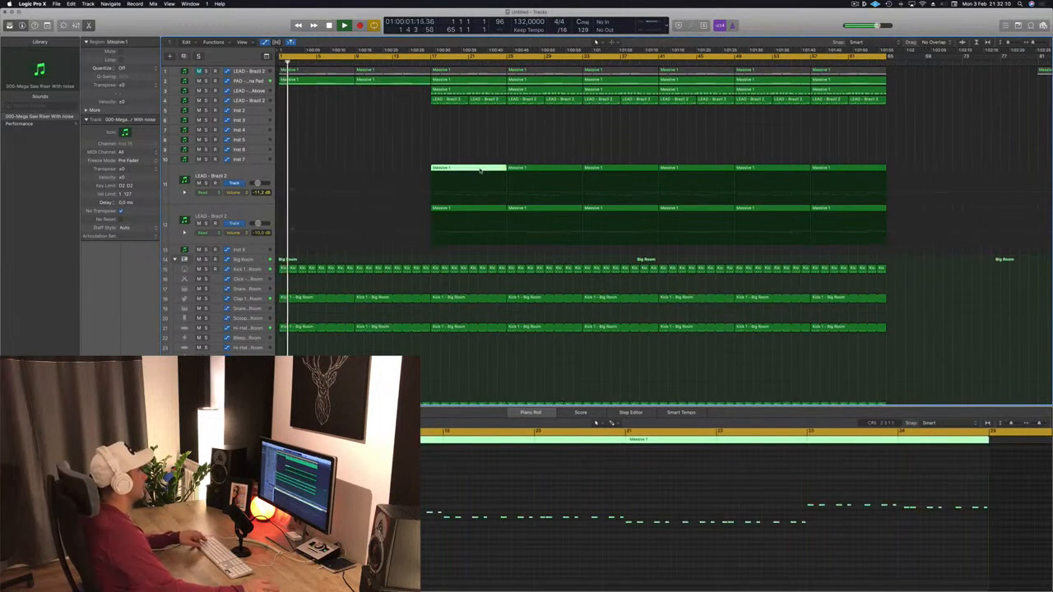
drag(480, 174, 404, 173)
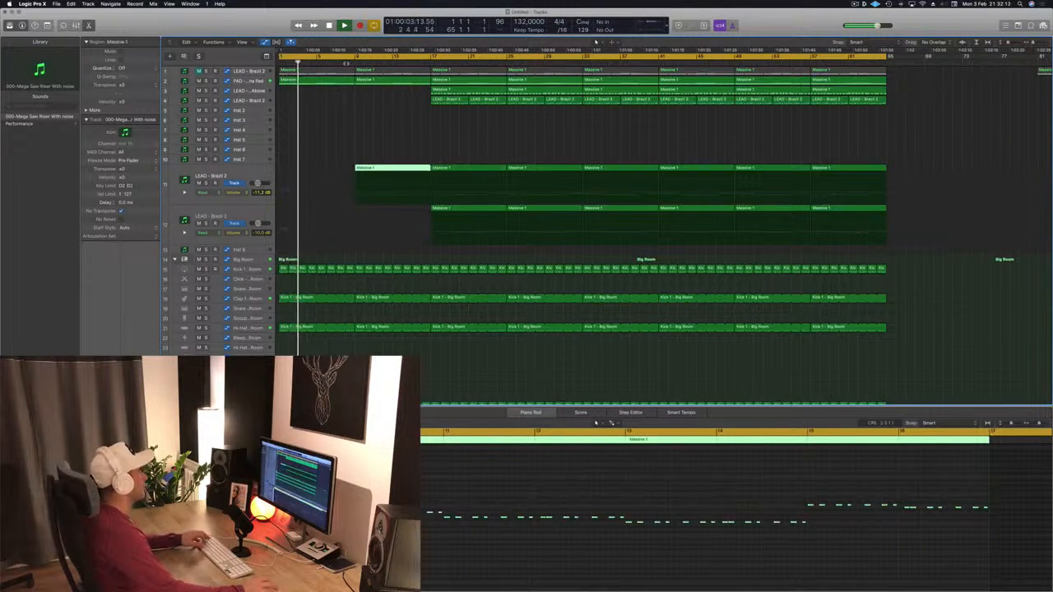
click(238, 171)
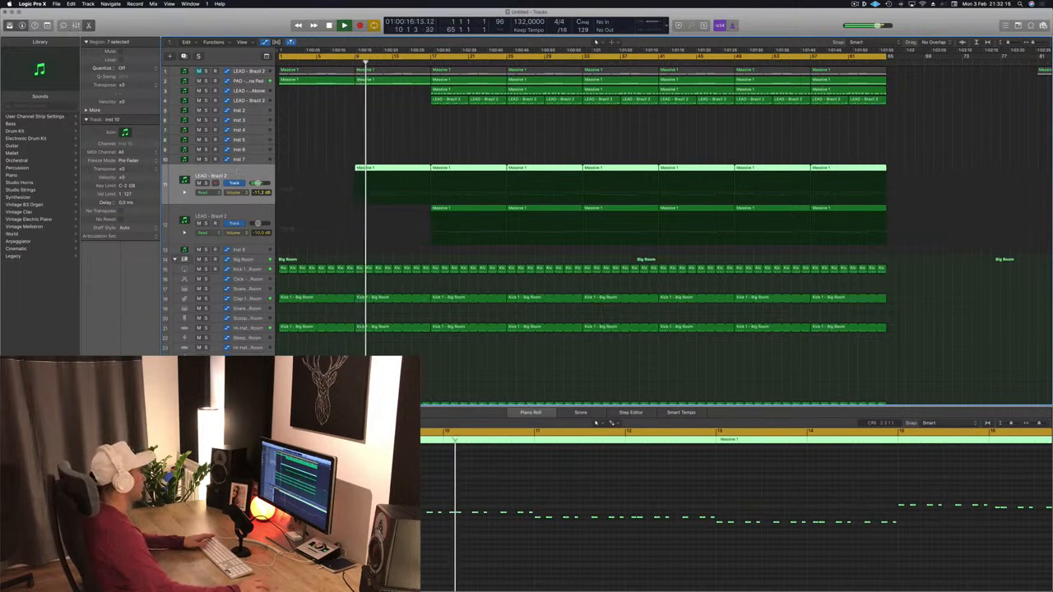
- Delete the drum regions between bars 9 and 17 on the snare track
click(406, 126)
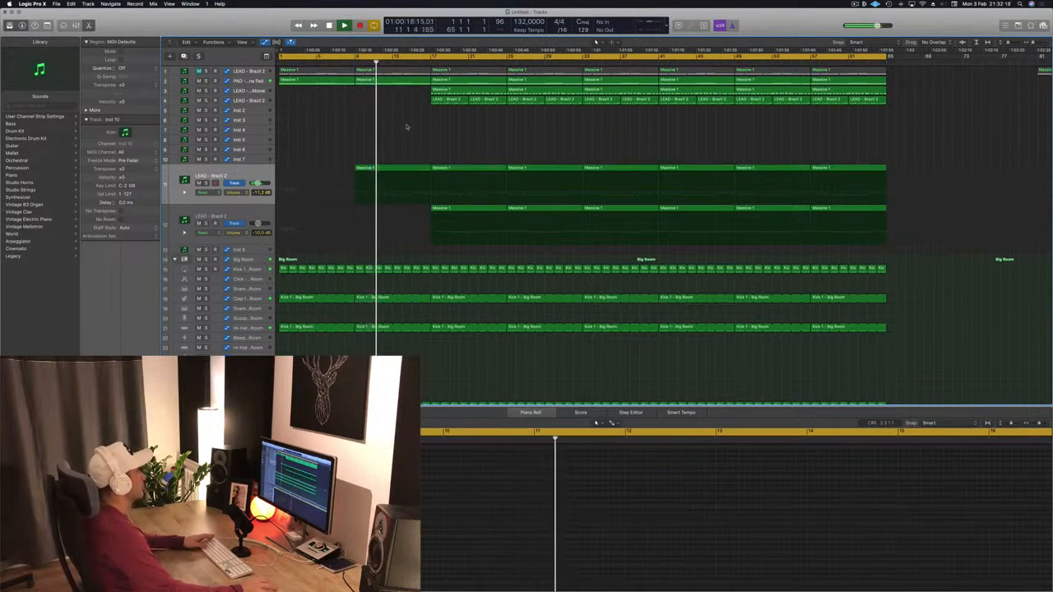
scroll(409, 206, down, 5)
key(Return)
scroll(411, 312, down, 2)
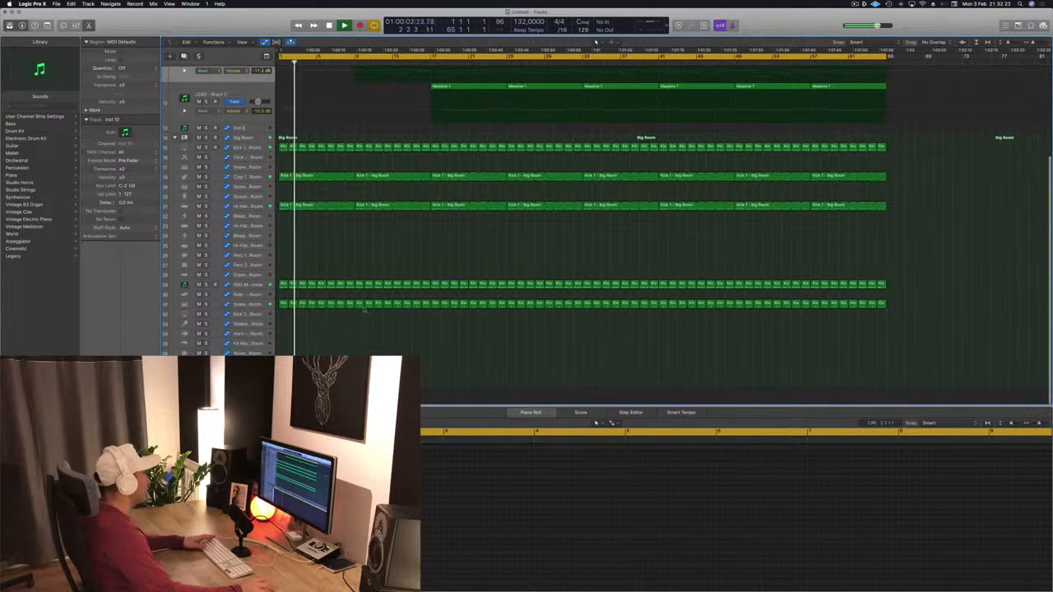
drag(364, 311, 429, 304)
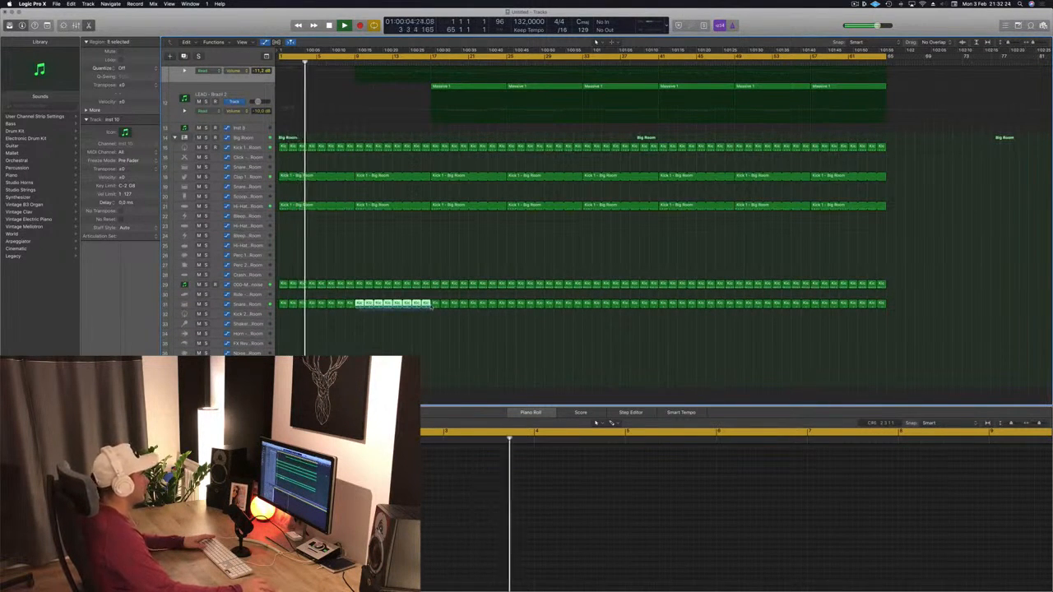
key(Delete)
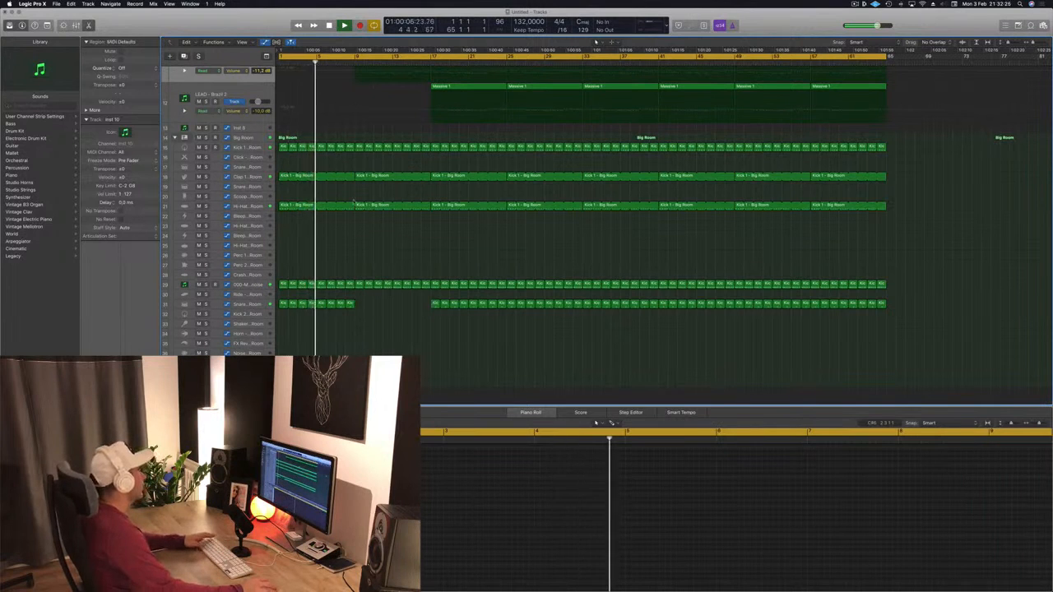
- Delete the Kick 1 - Big Room region between bars 9 and 17 on the hi-hat track
click(359, 205)
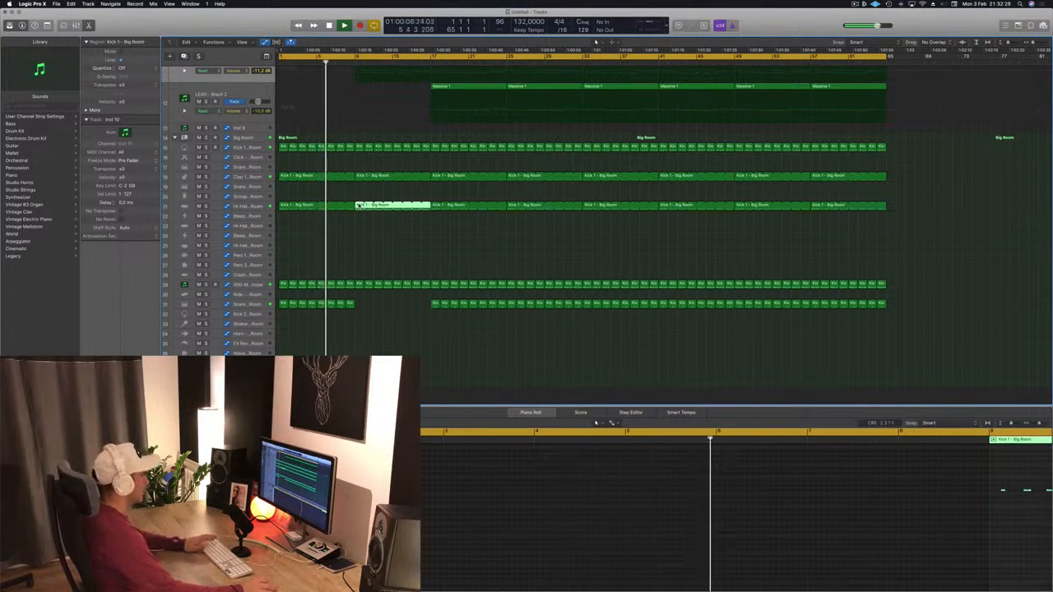
key(Delete)
- Save the project as Episode 93 gouzi
scroll(375, 213, up, 1)
scroll(375, 214, up, 5)
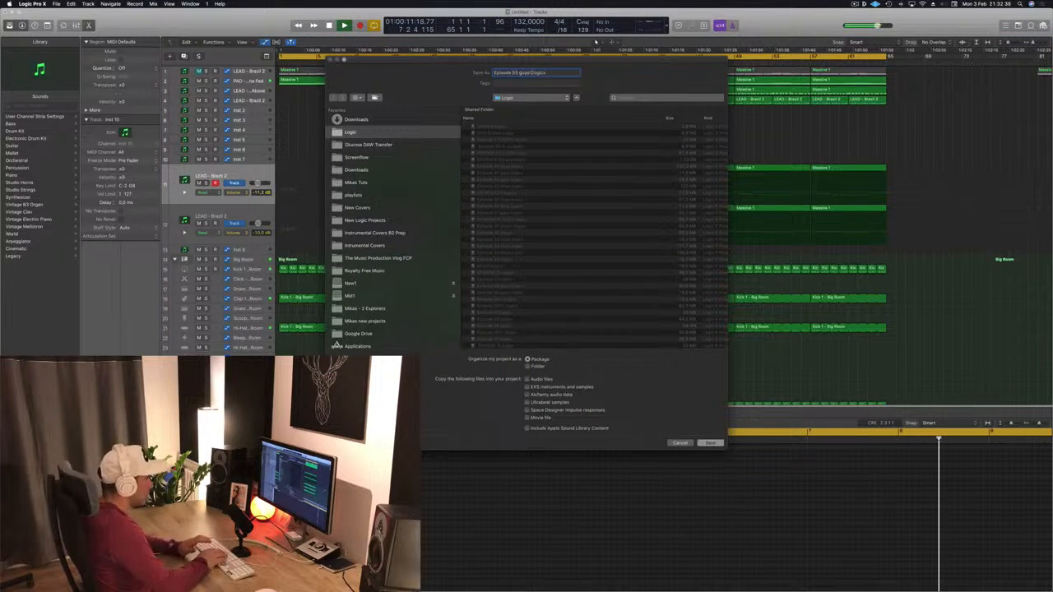
key(Return)
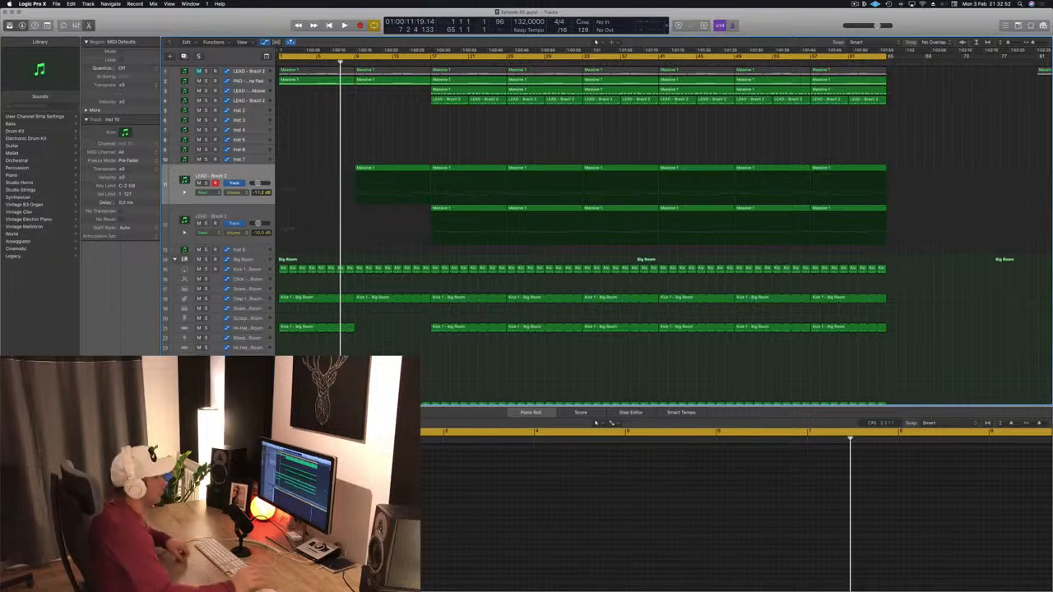
- Play the arrangement from the start
key(Return)
key(space)
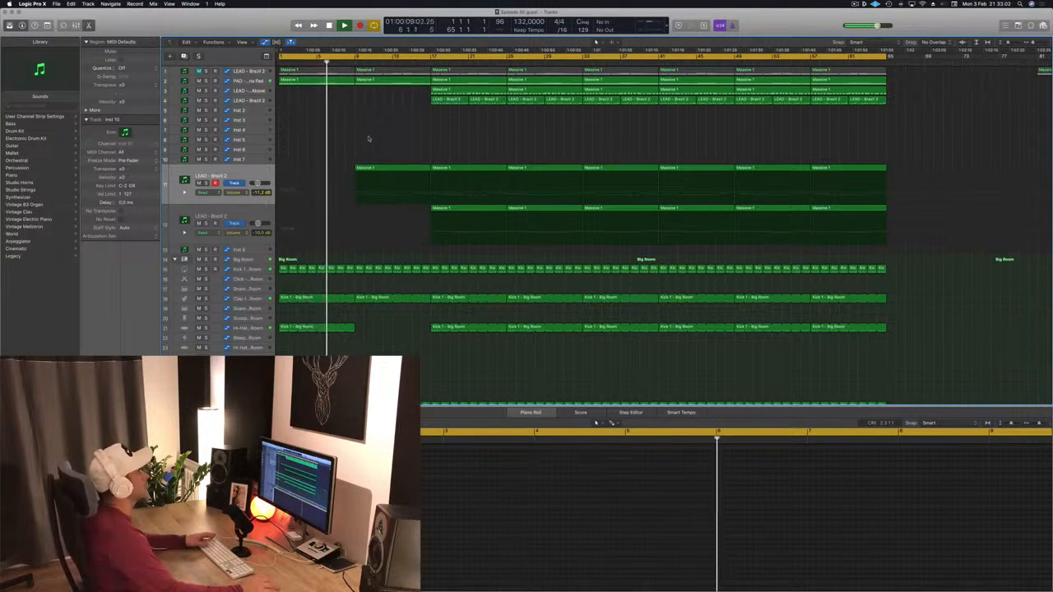
click(854, 4)
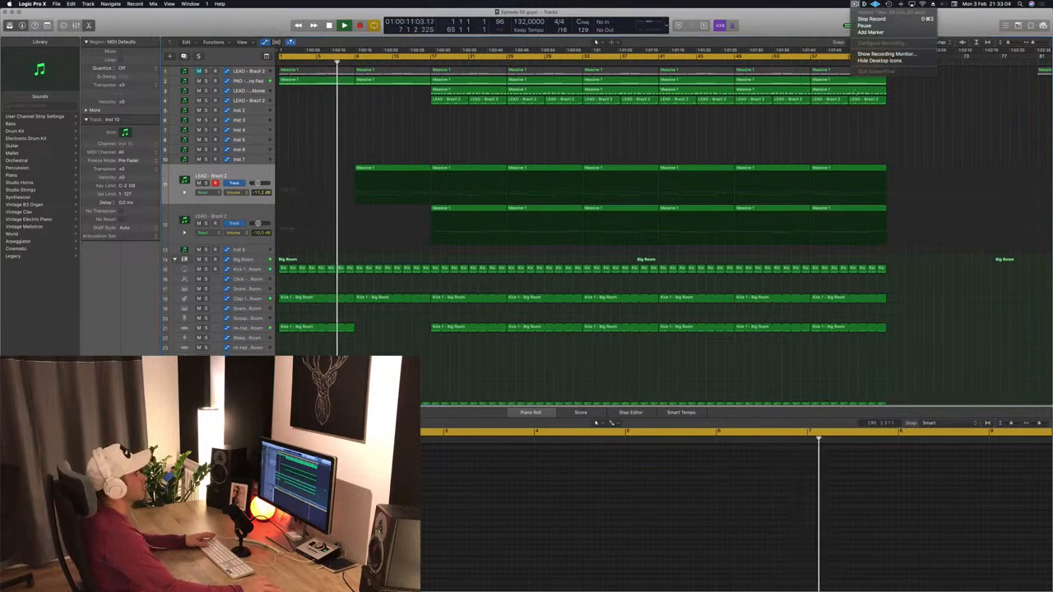
click(909, 122)
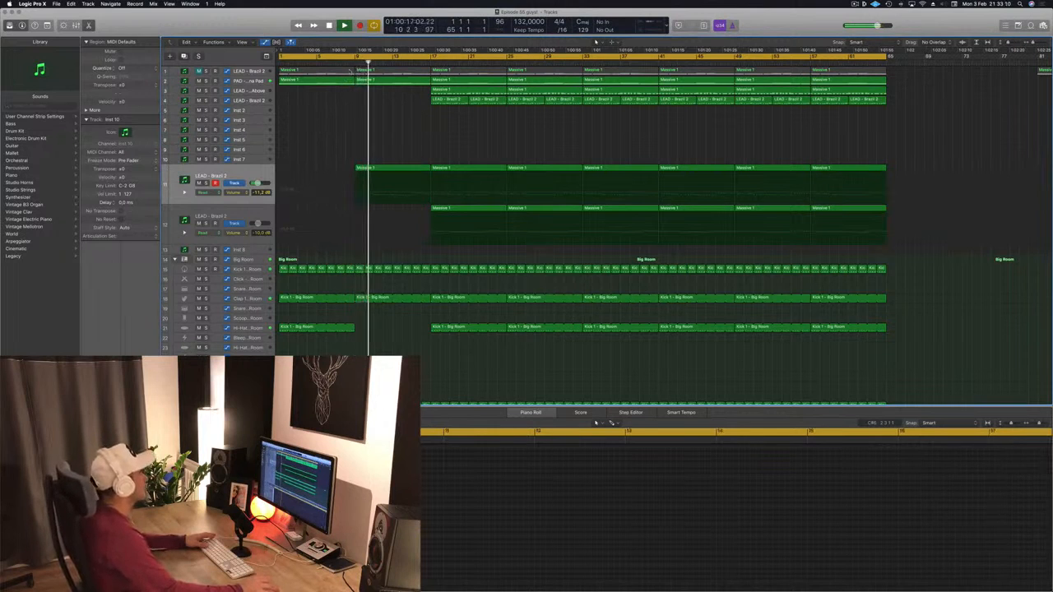
- Show the pad track's filter automation, enlarge the track, and add a point at bar 9 pulled down for a drop
click(351, 79)
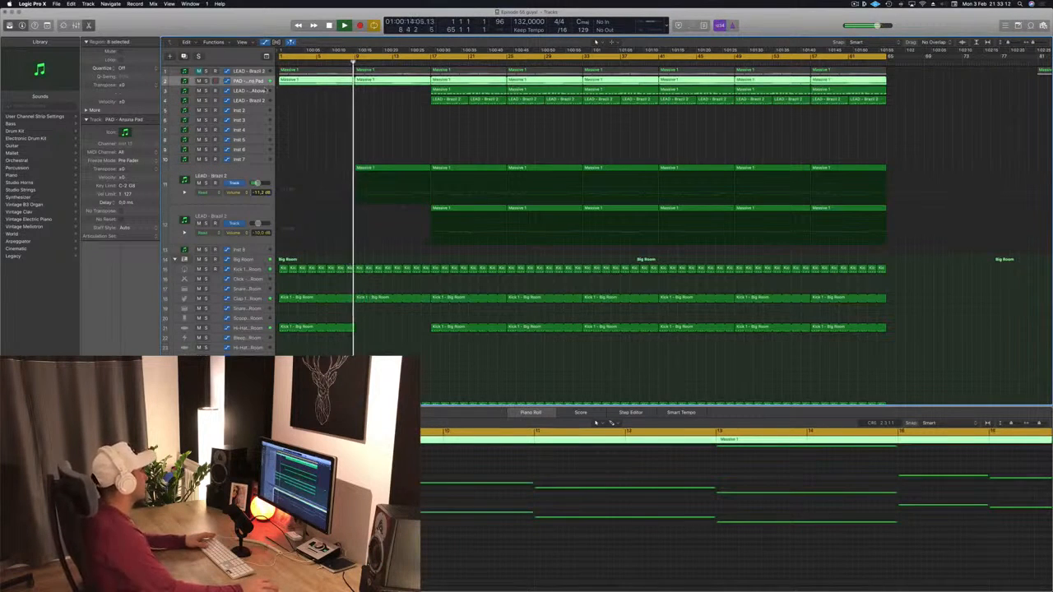
key(a)
key(a)
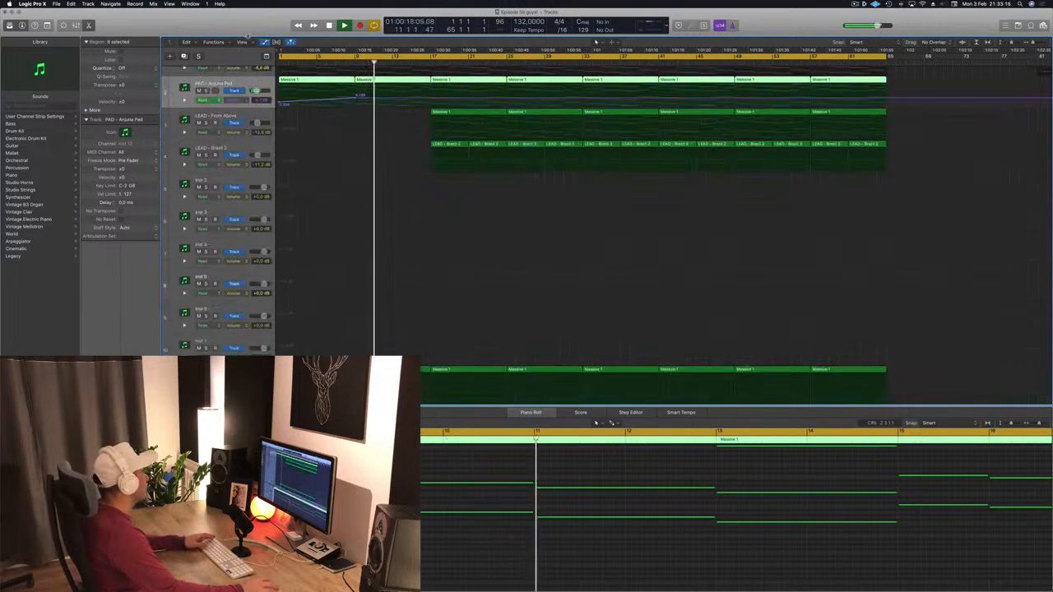
key(ctrl+alt+super+t)
click(120, 47)
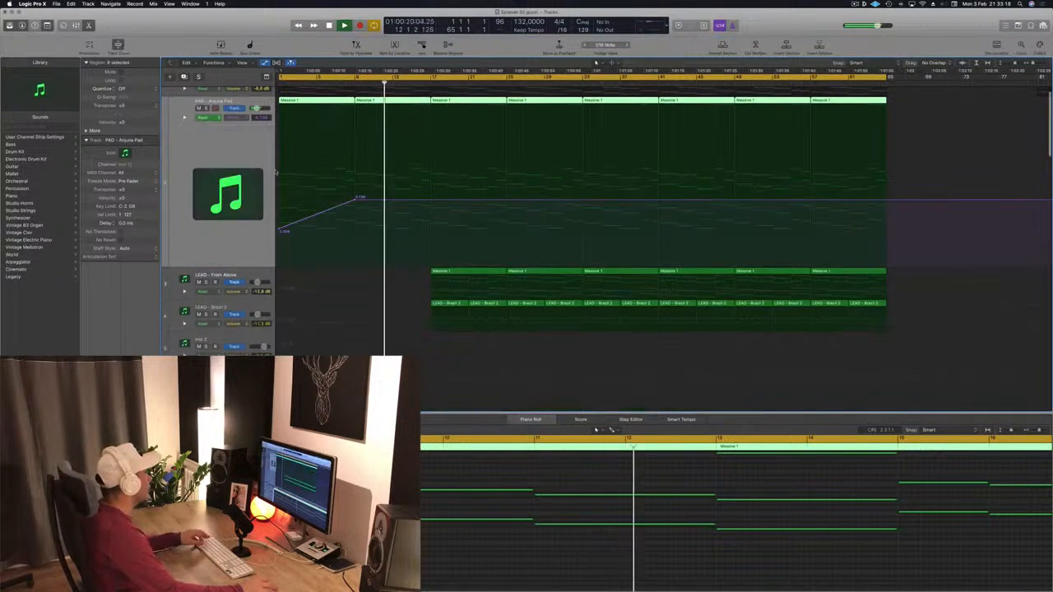
scroll(361, 257, up, 2)
scroll(366, 249, down, 4)
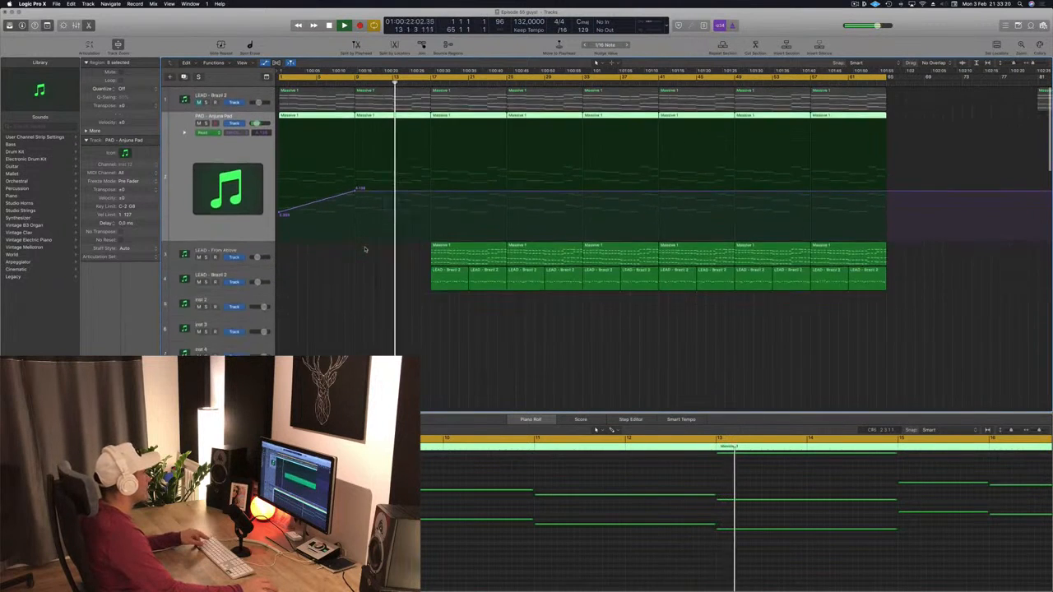
scroll(365, 250, down, 2)
key(Return)
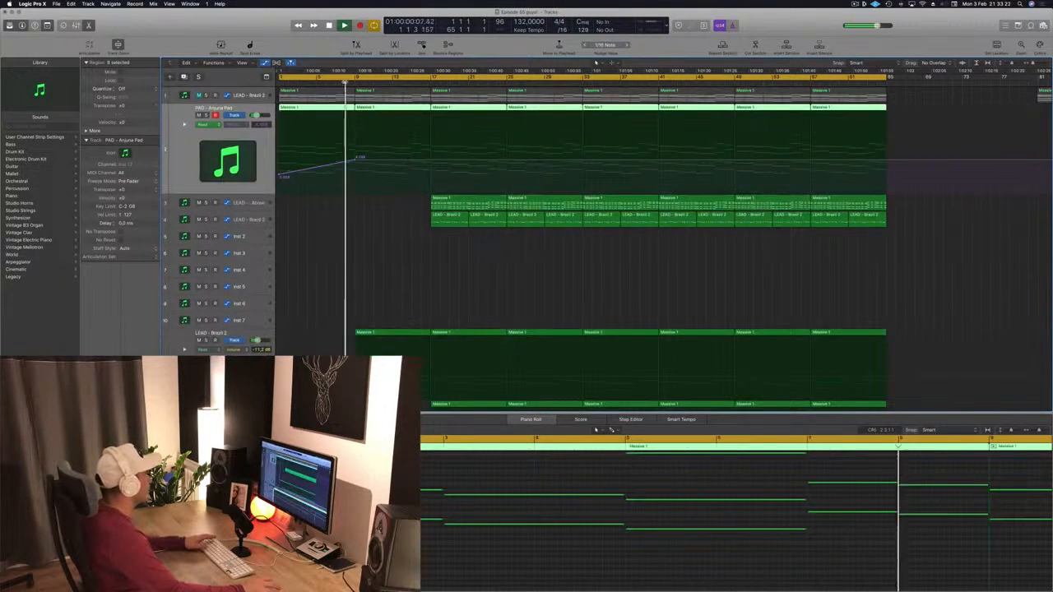
click(357, 161)
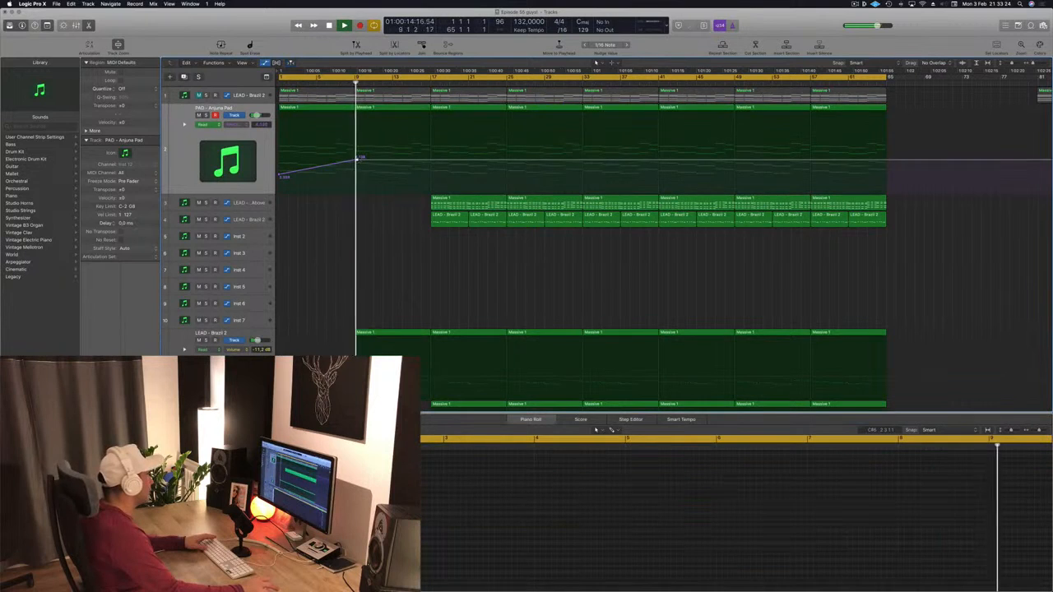
drag(357, 161, 356, 174)
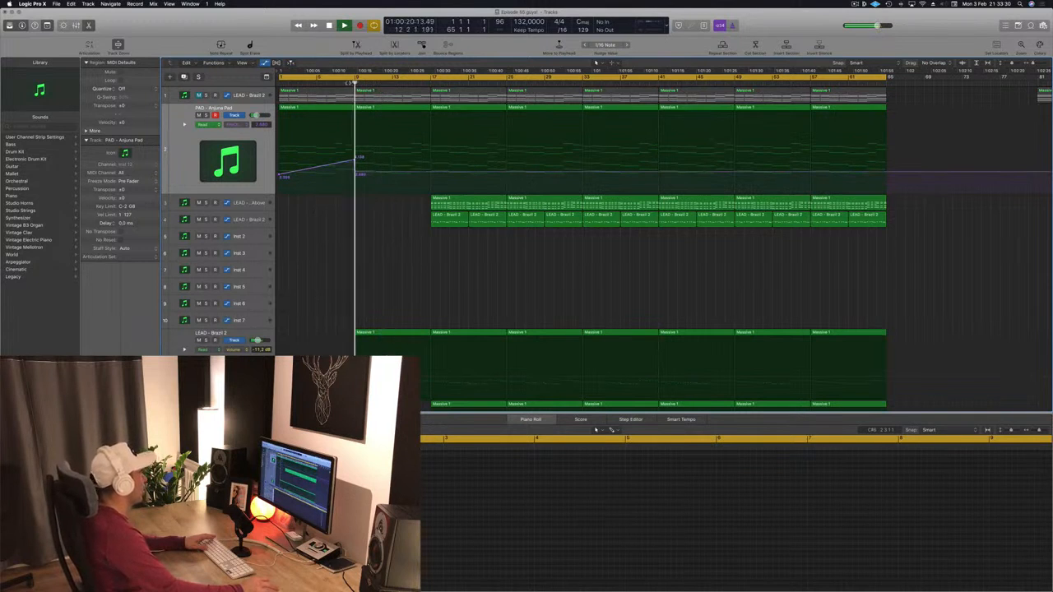
- Raise the pad automation at bar 17 so the filter ramps up from bar 9
scroll(362, 173, down, 10)
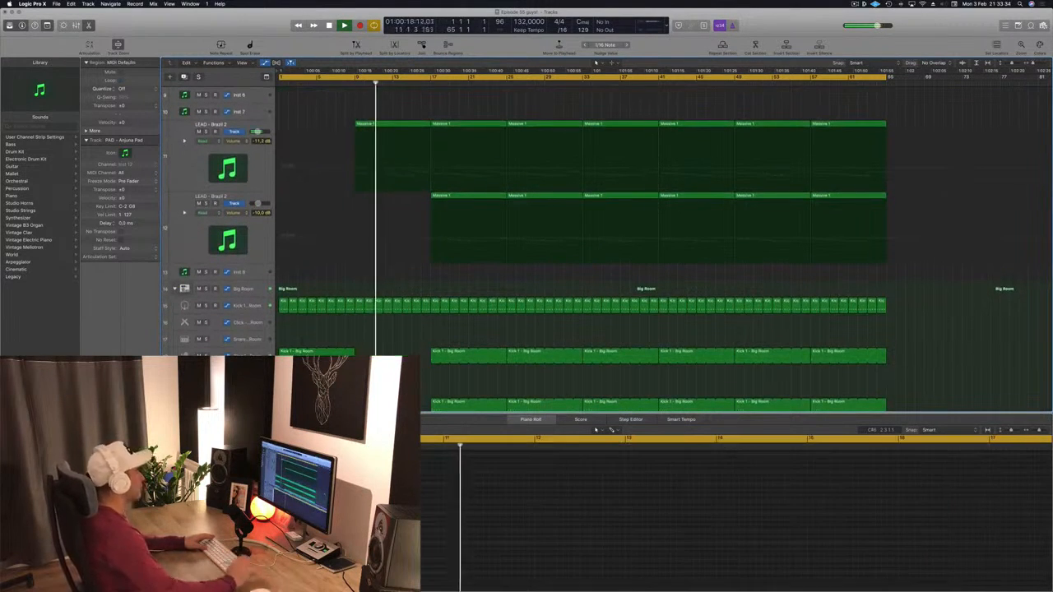
scroll(399, 222, up, 8)
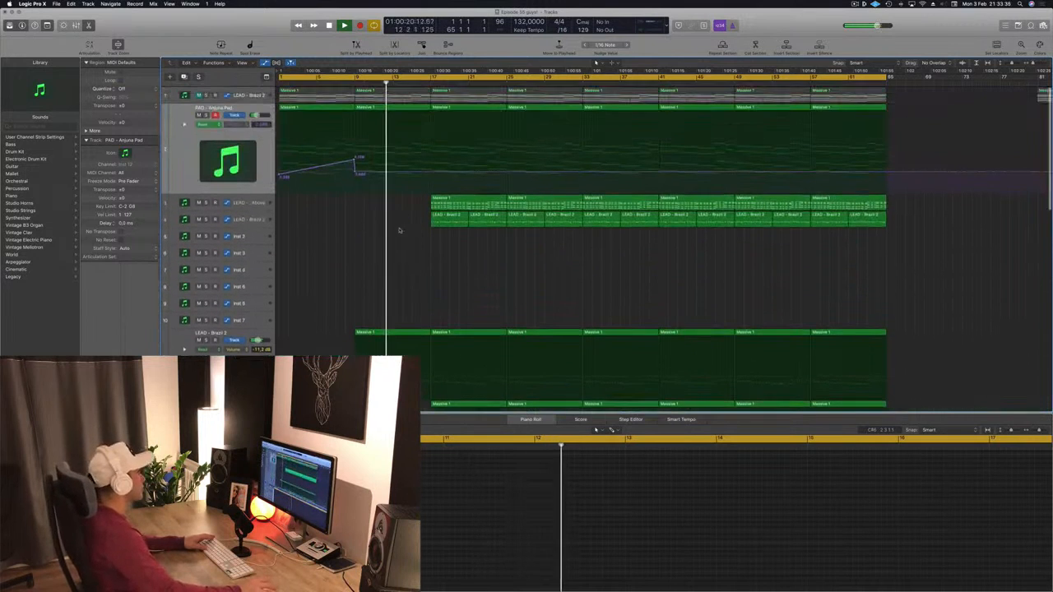
drag(430, 174, 429, 156)
key(Return)
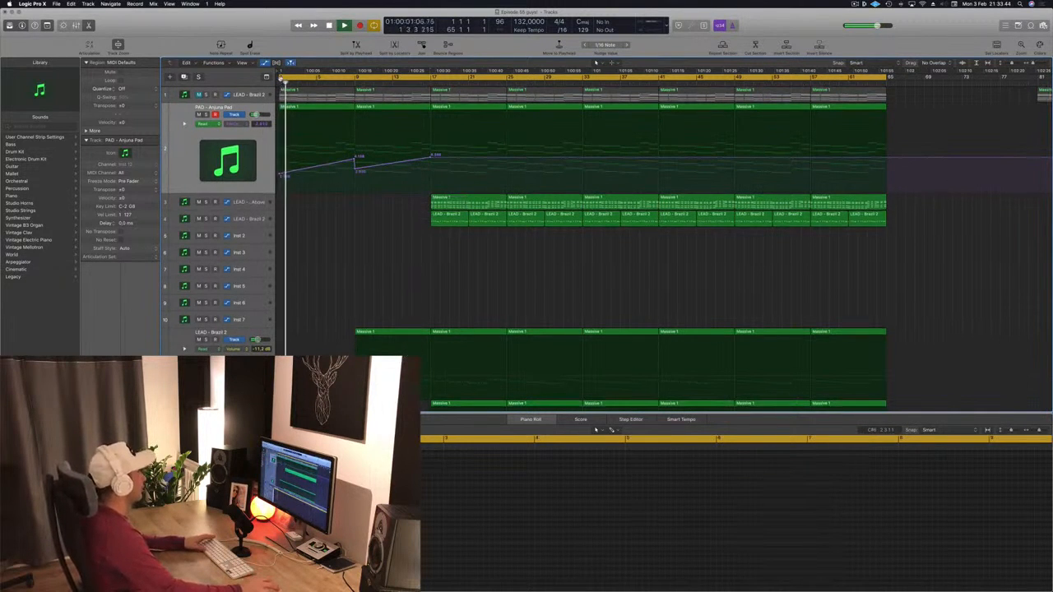
- Move the cycle start to bar 9 and play the arrangement from there
scroll(280, 78, down, 1)
drag(281, 79, 356, 81)
key(Return)
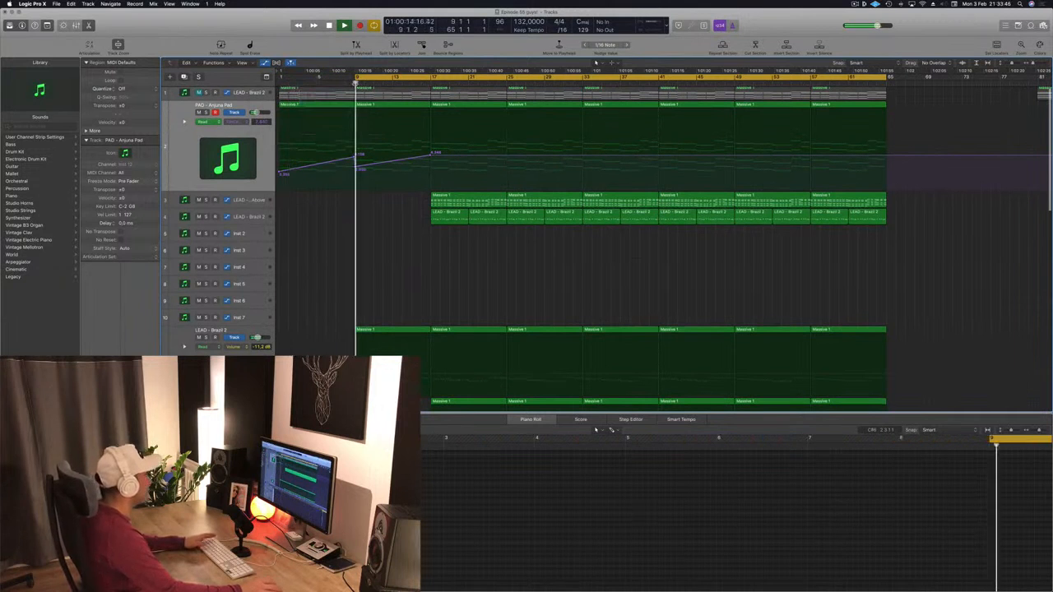
scroll(412, 255, down, 3)
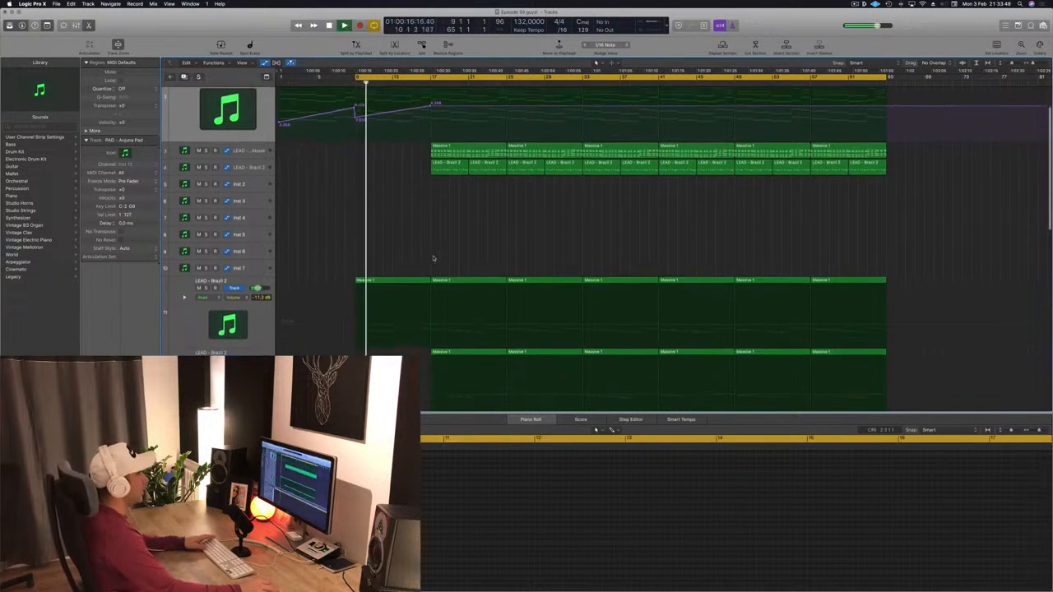
scroll(434, 259, up, 3)
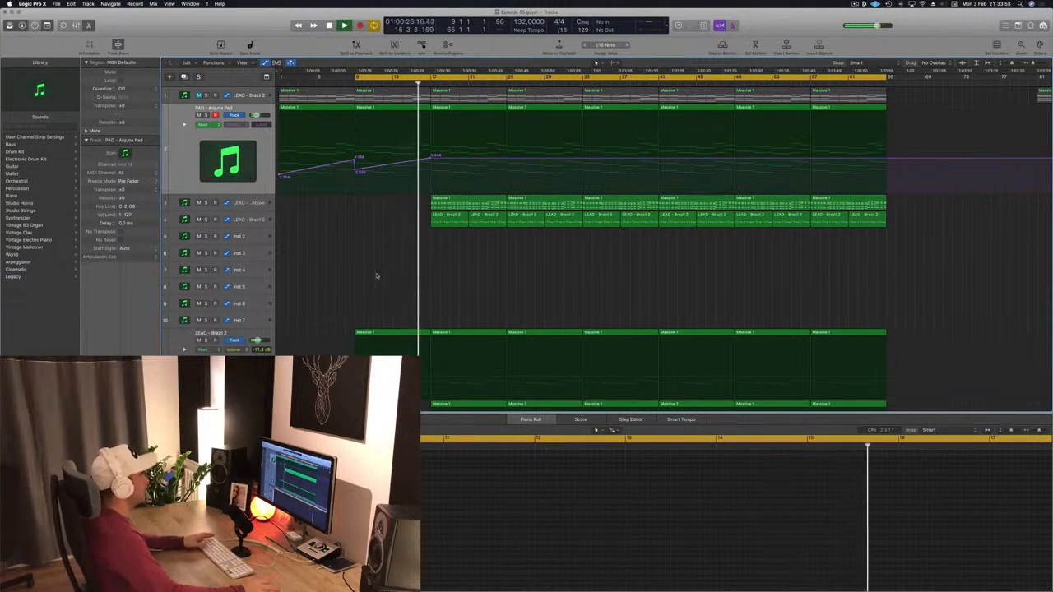
key(space)
key(space)
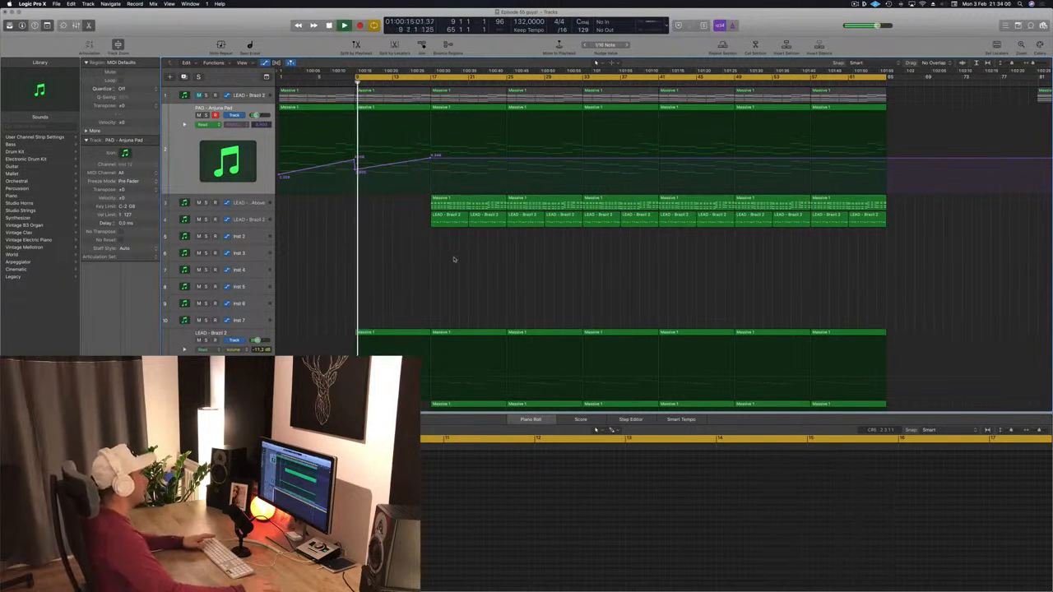
- Delete the lead regions between bars 17 and 25 on the LEAD - From Above and LEAD - Brazil 2 tracks
click(436, 217)
key(Delete)
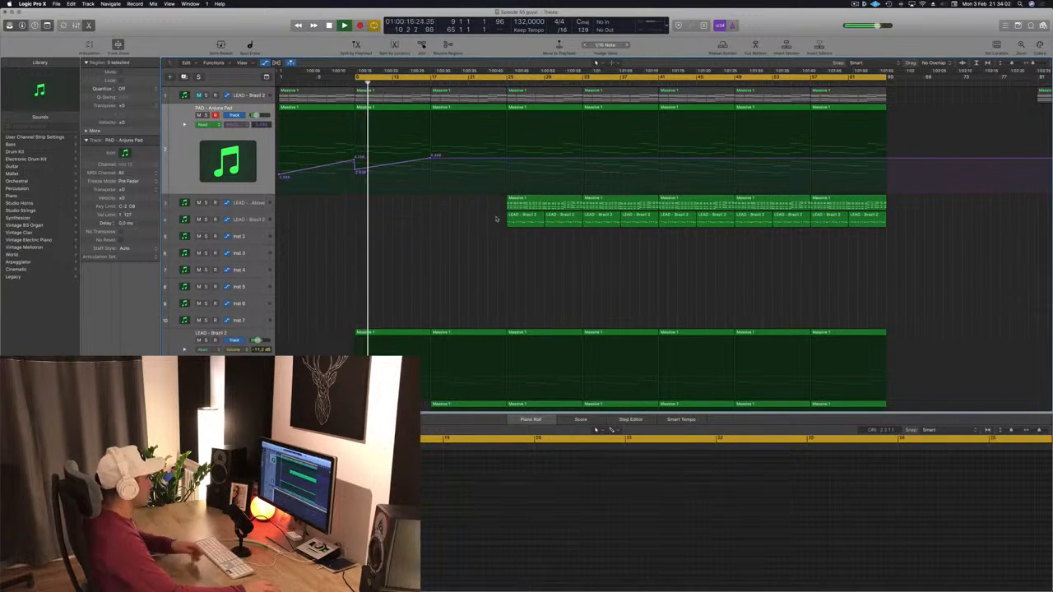
- Pull the pad automation down at bar 17 to add a second drop after the rise
scroll(425, 223, down, 5)
scroll(425, 223, down, 3)
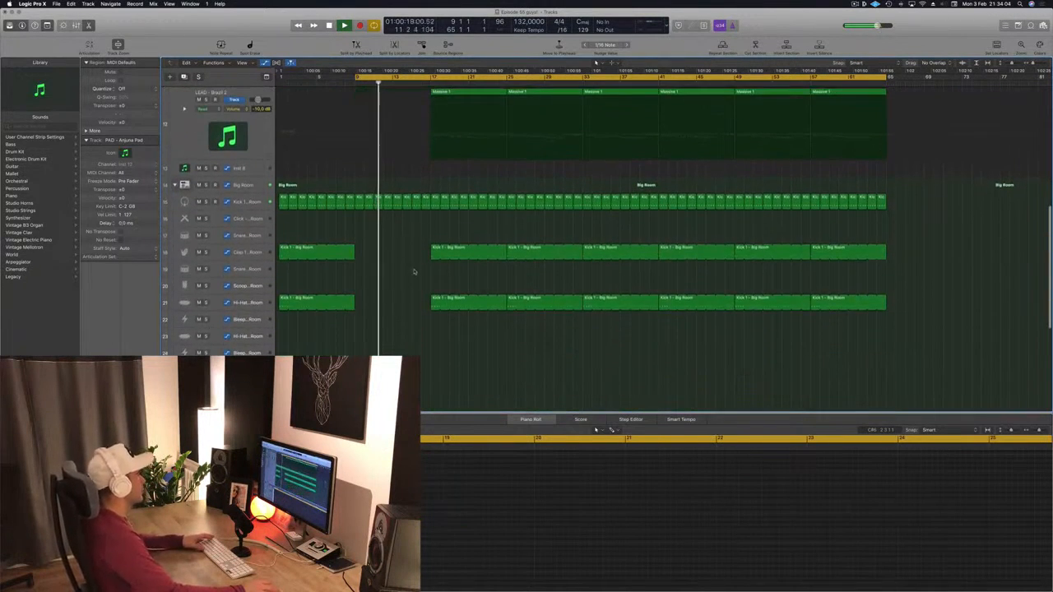
scroll(423, 236, up, 5)
key(super+Right)
scroll(411, 170, up, 5)
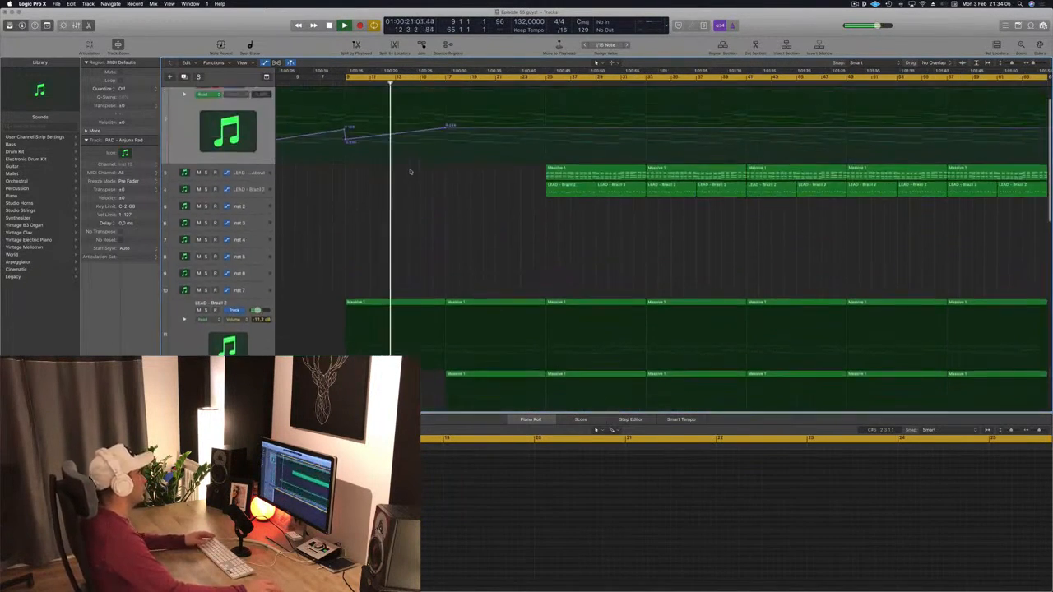
mouse_move(445, 158)
mouse_down()
mouse_move(451, 152)
mouse_move(449, 171)
mouse_up()
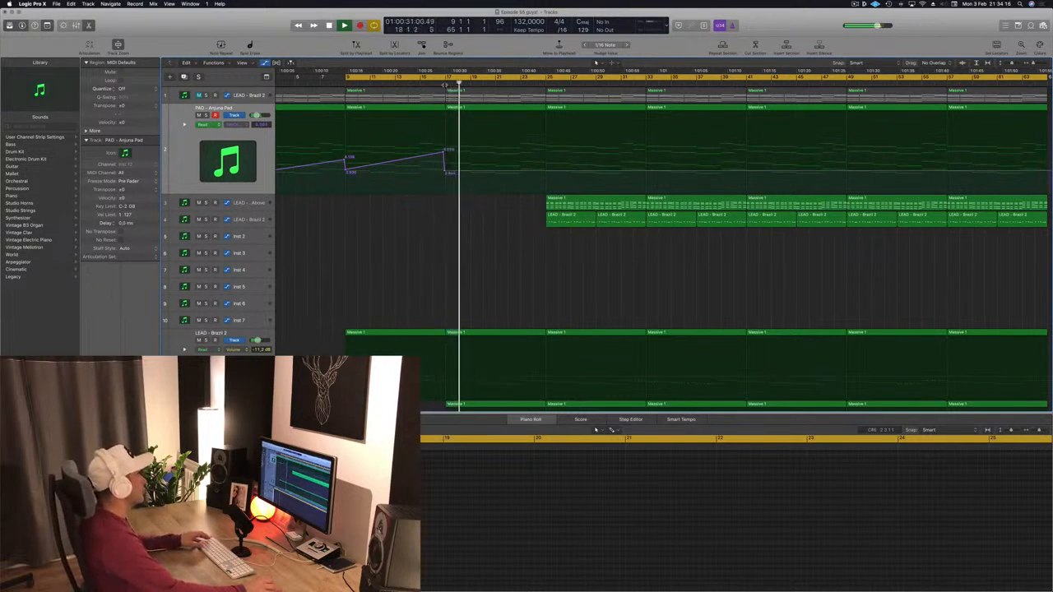
- Copy the LEAD - From Above region at bar 25 to start at bar 17
scroll(459, 241, down, 10)
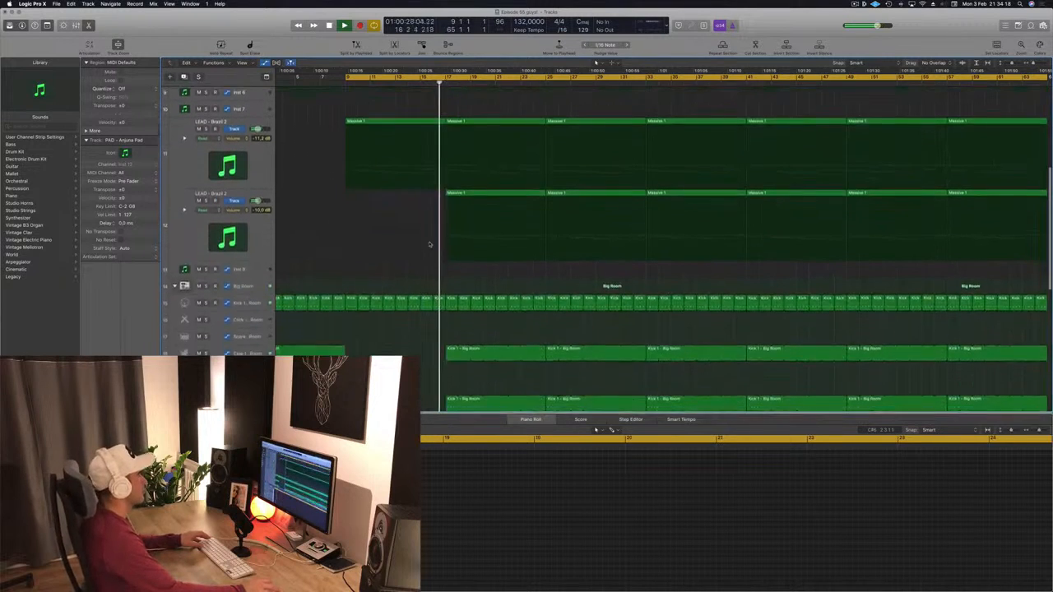
scroll(462, 243, down, 1)
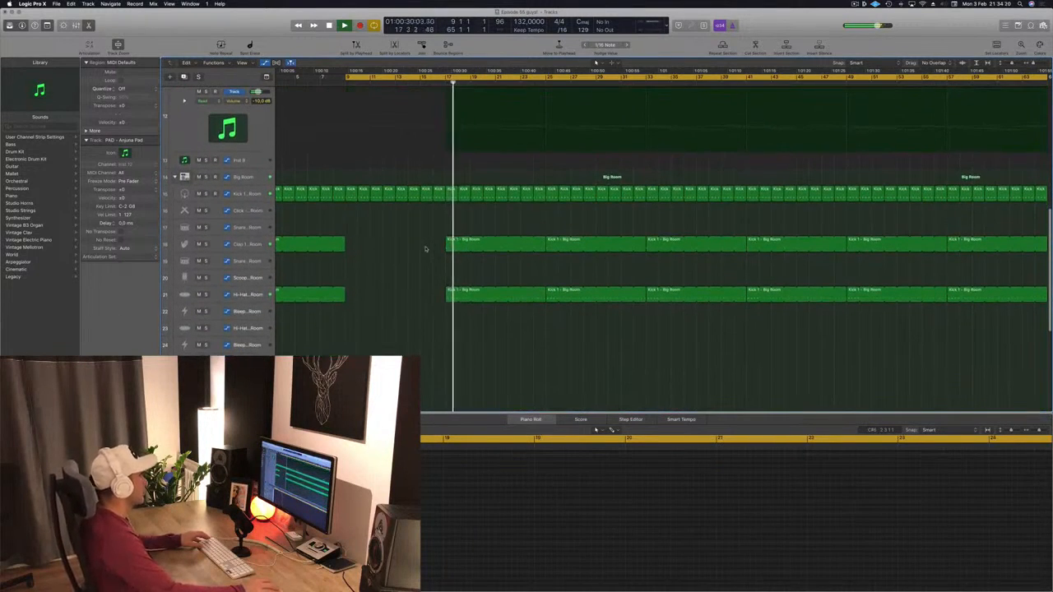
scroll(430, 250, up, 8)
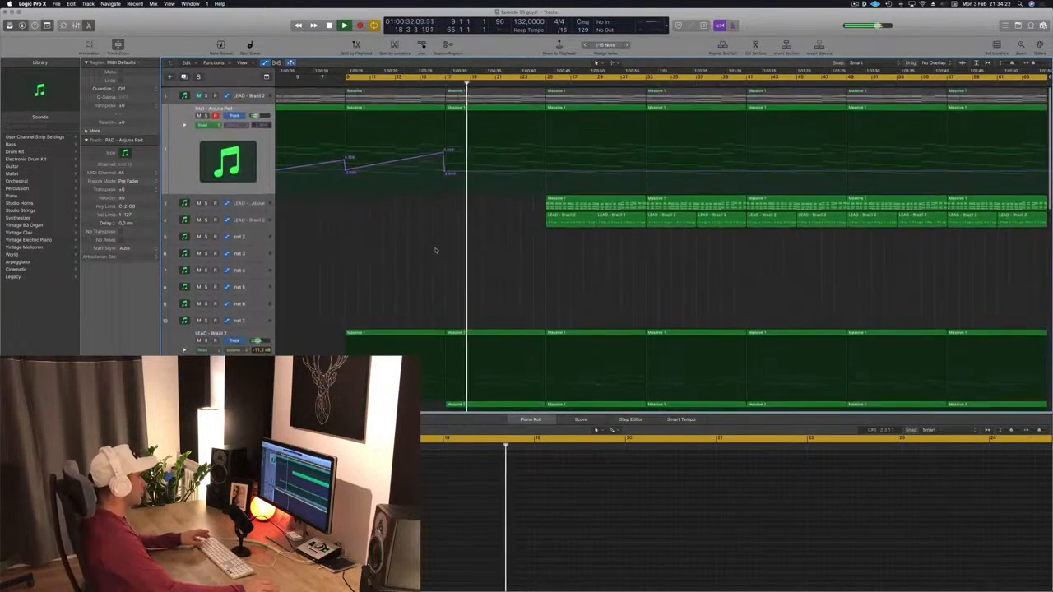
scroll(437, 249, up, 6)
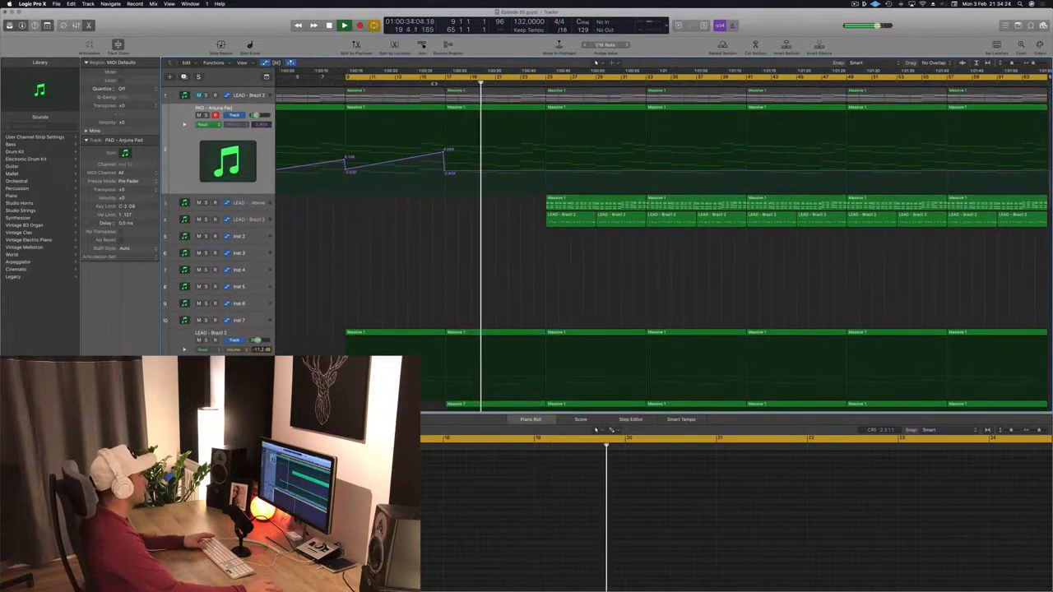
drag(608, 197, 508, 199)
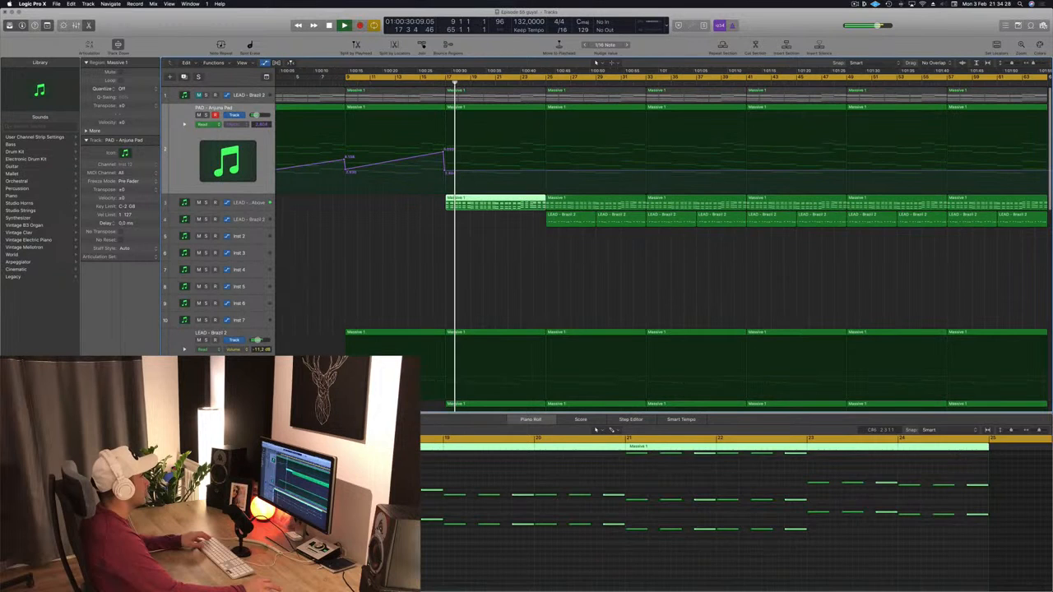
- Open the Sylenth1 instrument window of the LEAD - From Above track
click(427, 82)
key(super+Left)
key(super+Left)
key(super+Left)
key(super+Left)
click(257, 202)
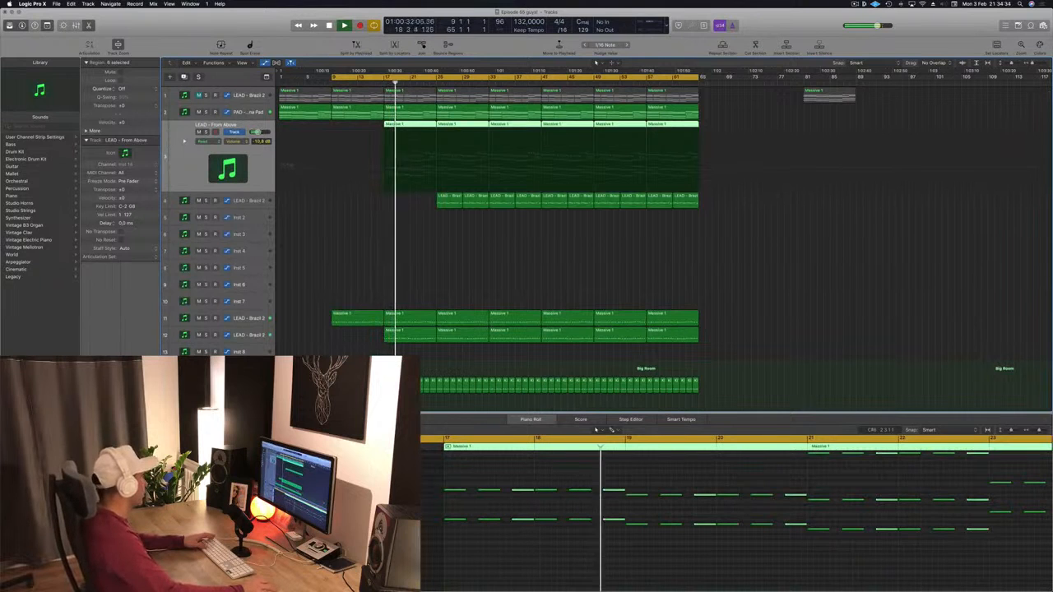
click(100, 399)
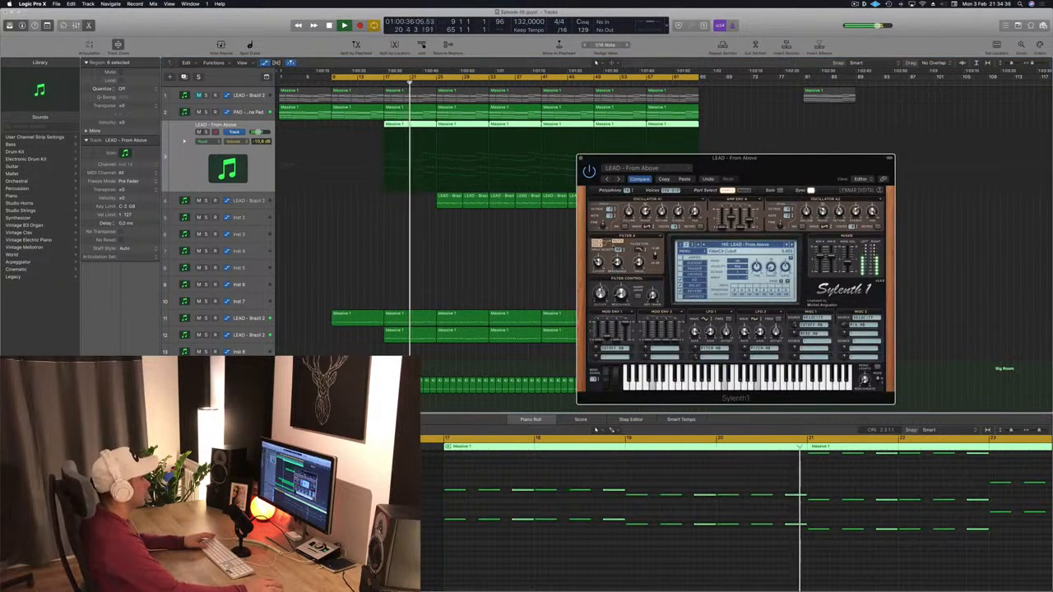
- Close the Sylenth1 window and delete the first two LEAD - Brazil 3 regions before bar 17
drag(591, 158, 504, 164)
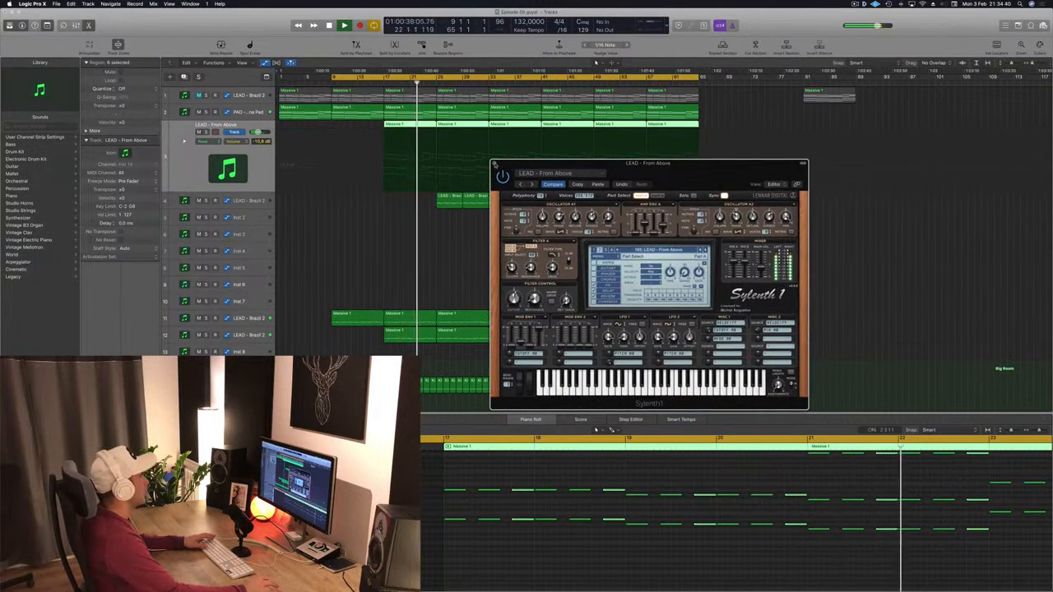
click(495, 163)
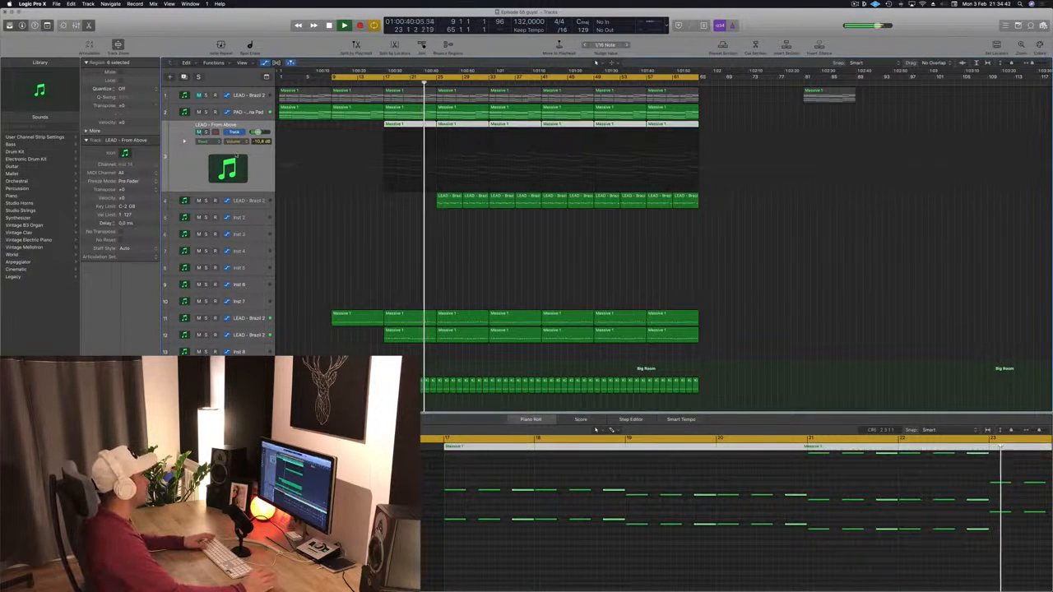
click(304, 99)
key(BackSpace)
click(376, 93)
key(BackSpace)
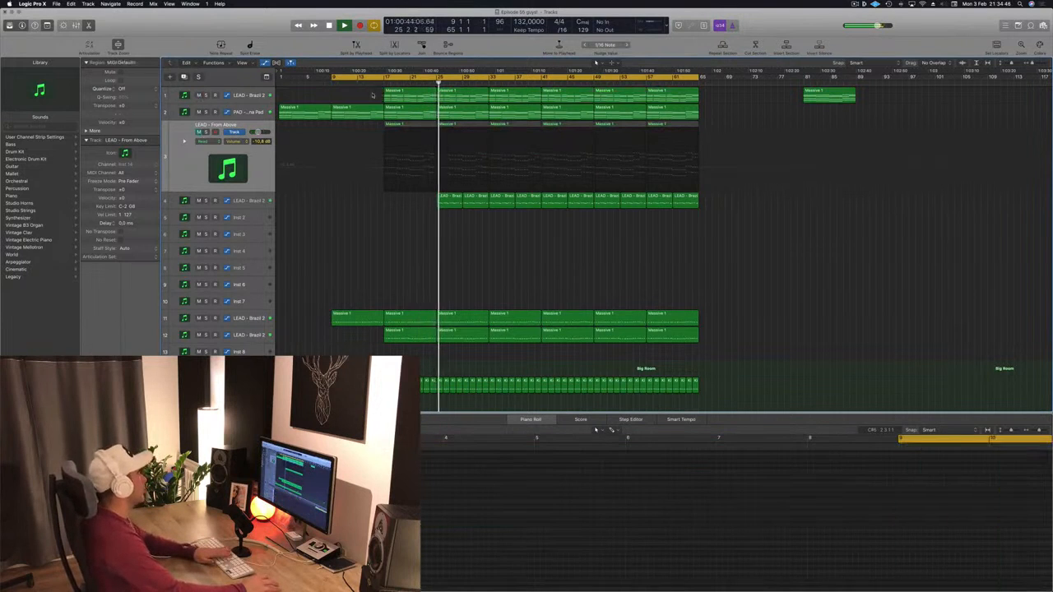
- Open the LEAD - Brazil 2 track's Sylenth1 window and lower its filter control cutoff slightly
click(378, 83)
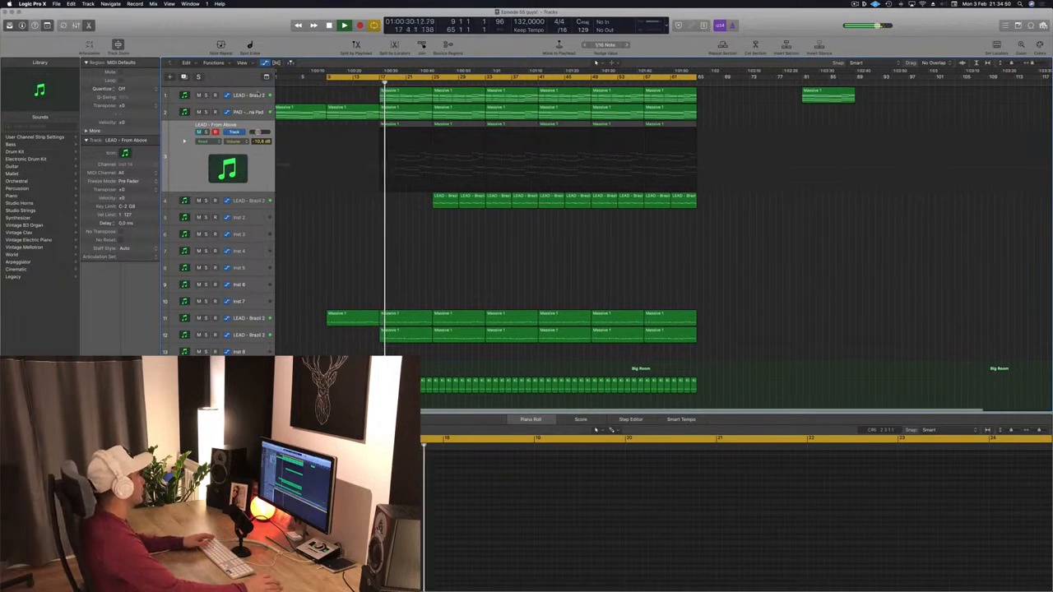
click(258, 94)
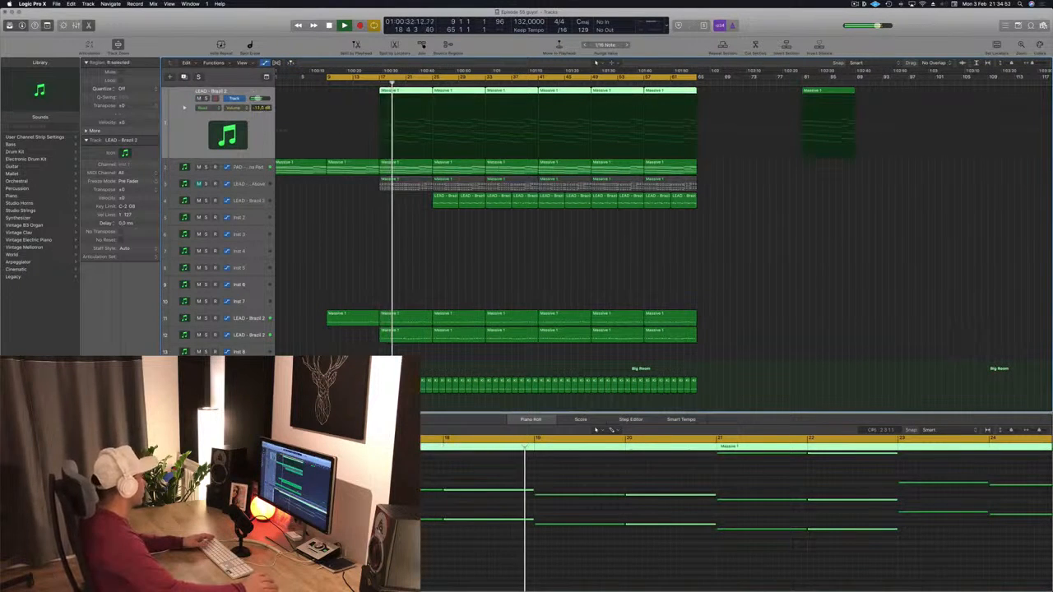
key(v)
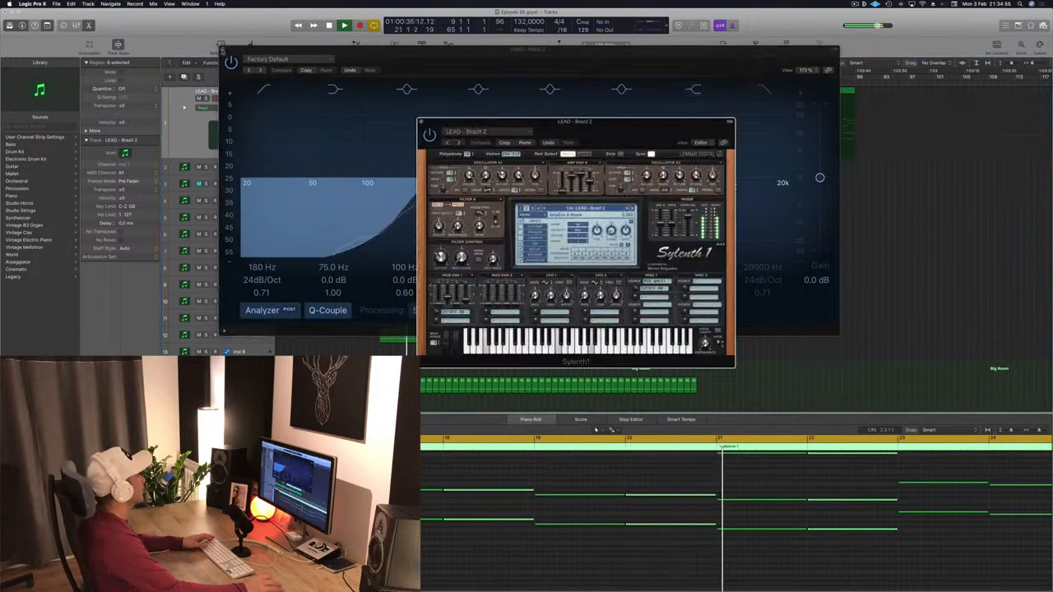
click(222, 51)
drag(441, 259, 441, 267)
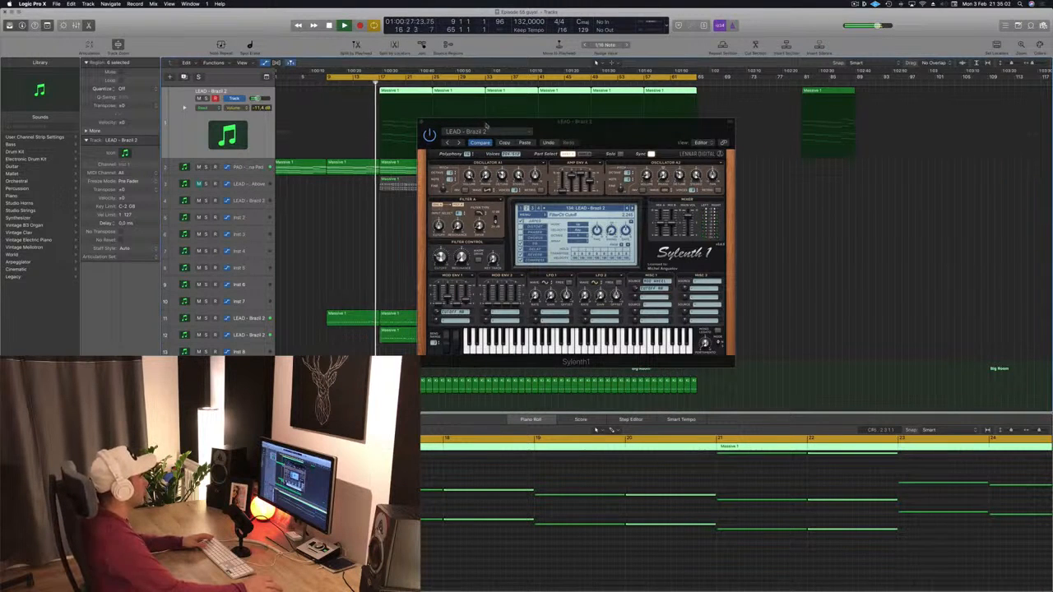
drag(473, 132, 707, 134)
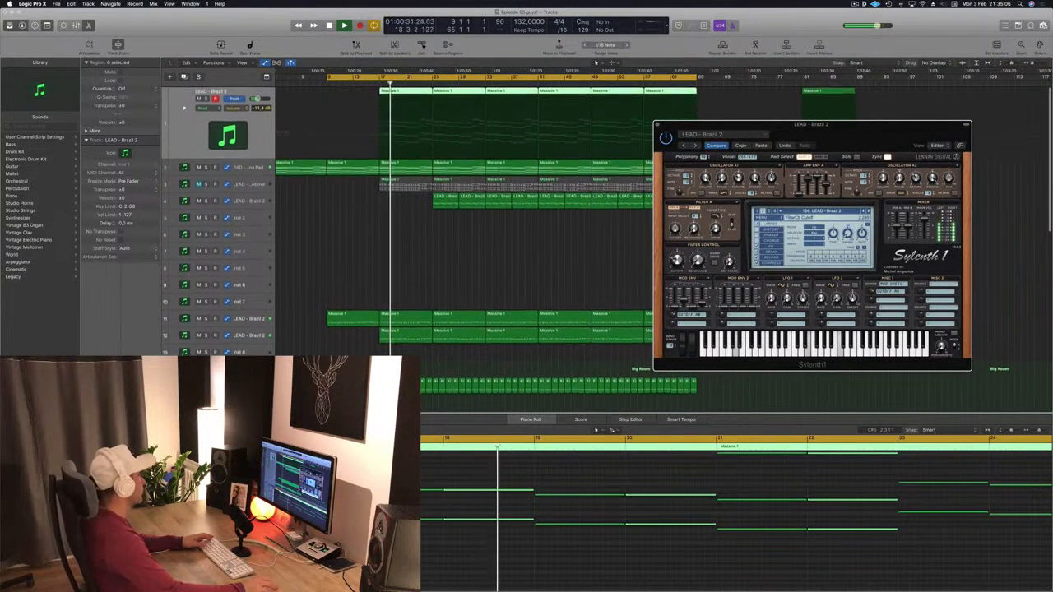
click(449, 280)
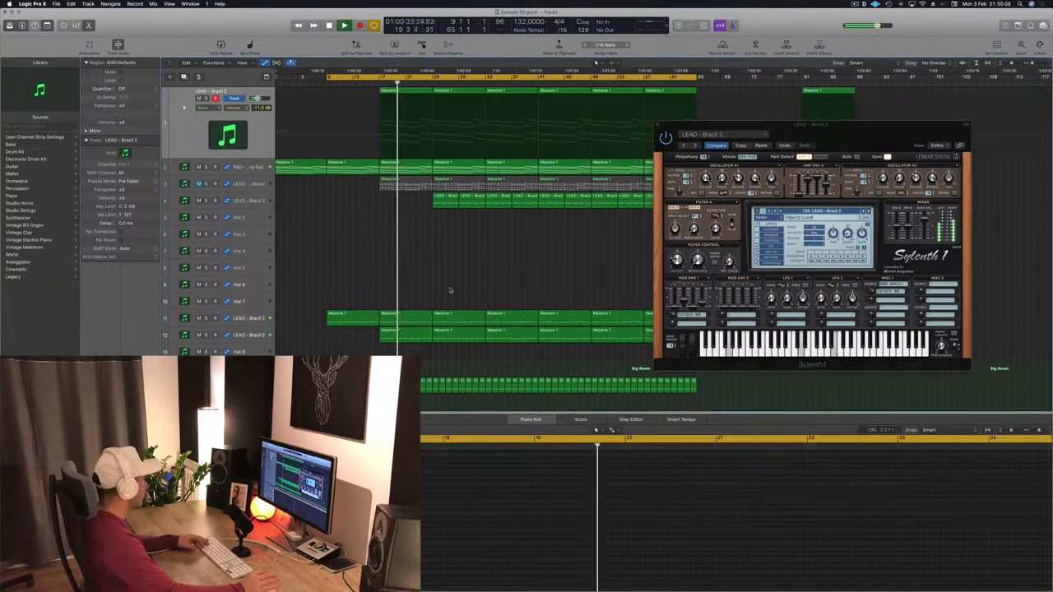
drag(876, 125, 934, 115)
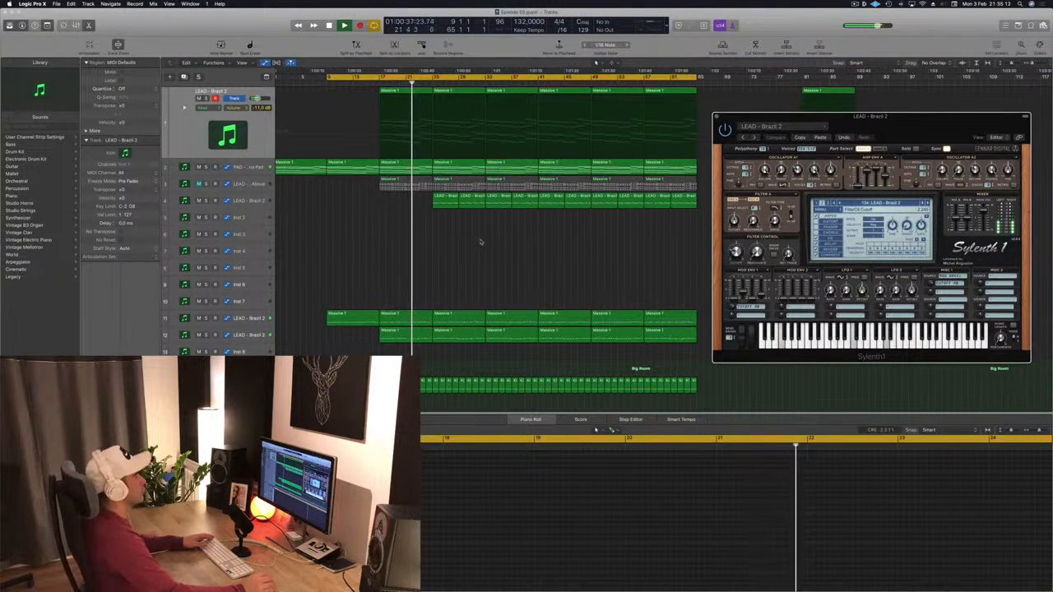
- Move the 000-Mega Saw Riser with noise regions onto the Perc 1 track and delete the leftovers
scroll(480, 243, down, 3)
scroll(481, 243, down, 9)
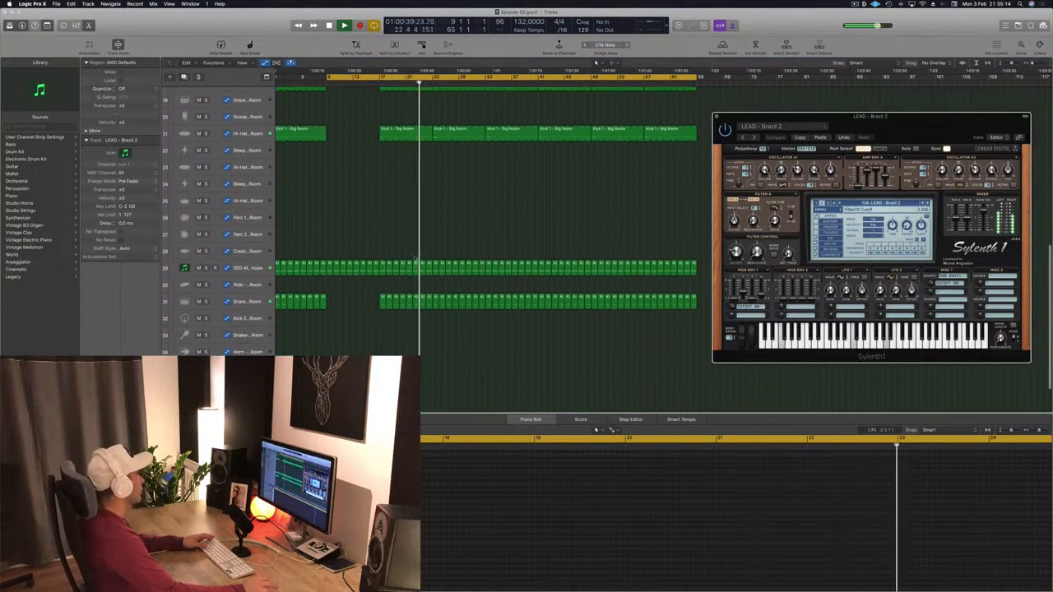
key(space)
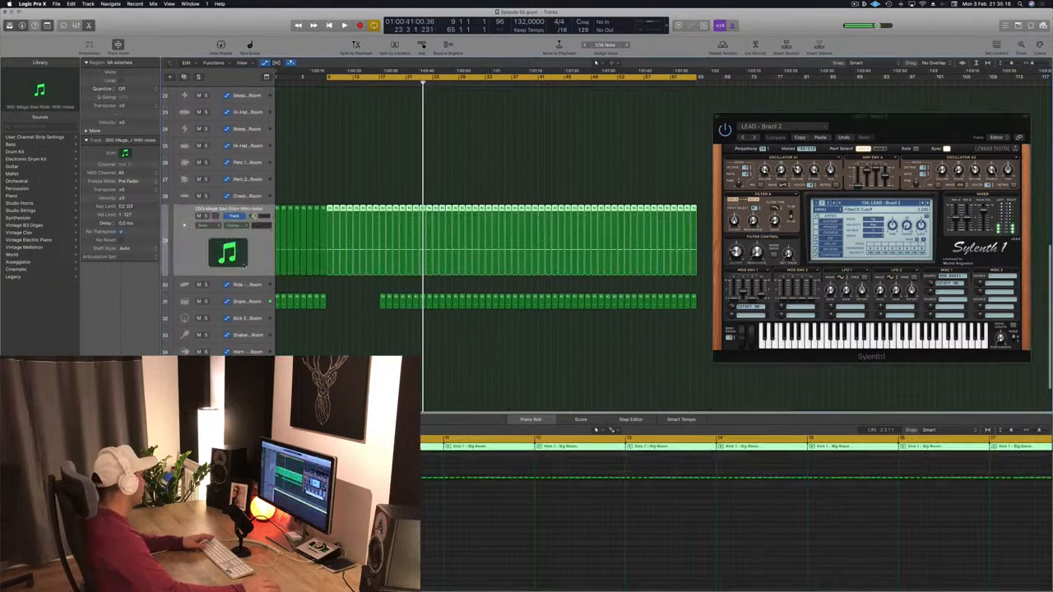
click(244, 265)
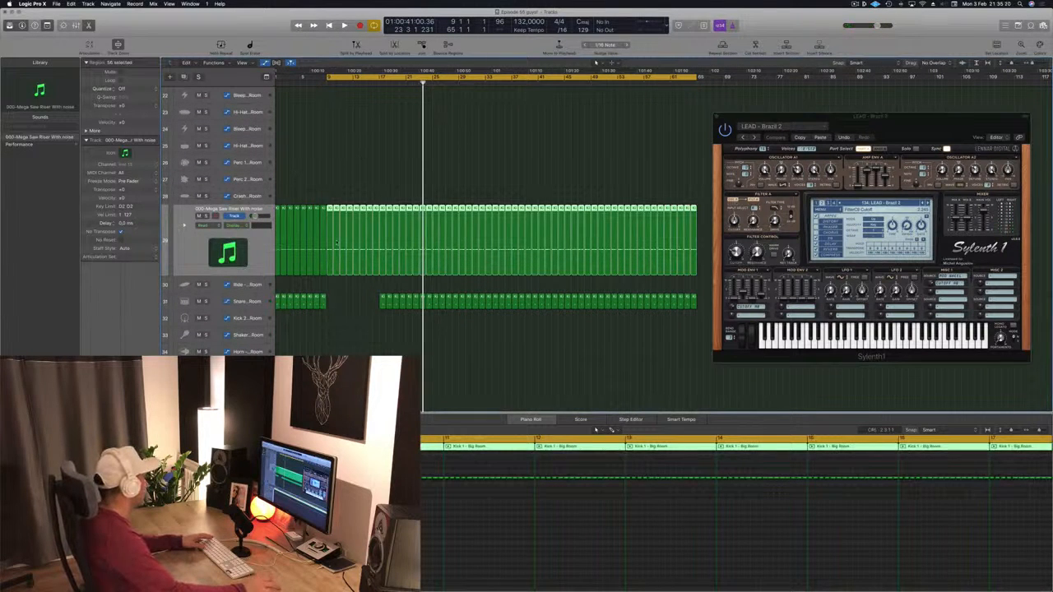
scroll(316, 287, down, 2)
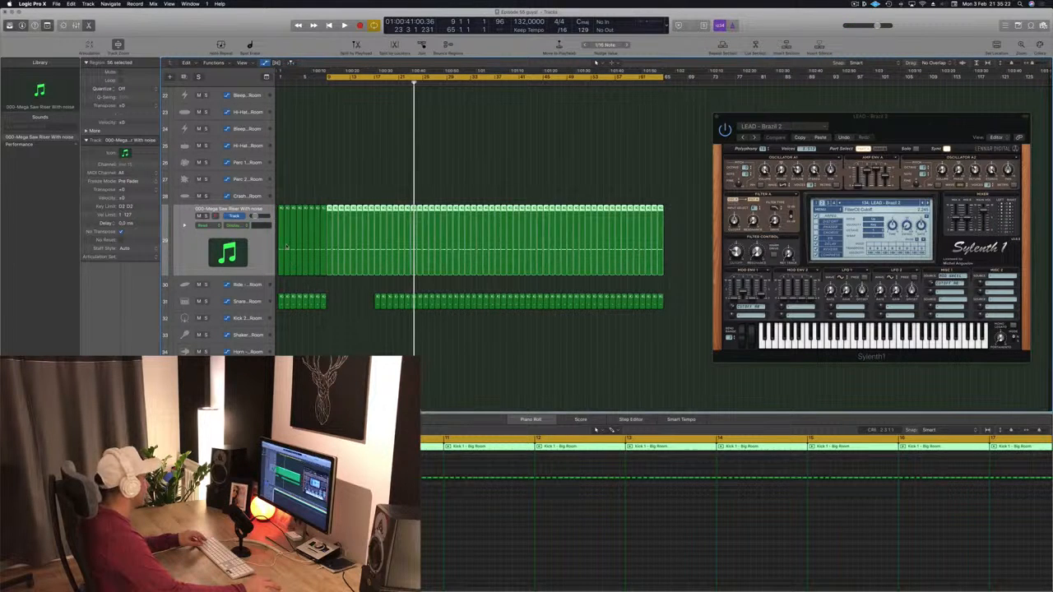
drag(681, 254, 281, 238)
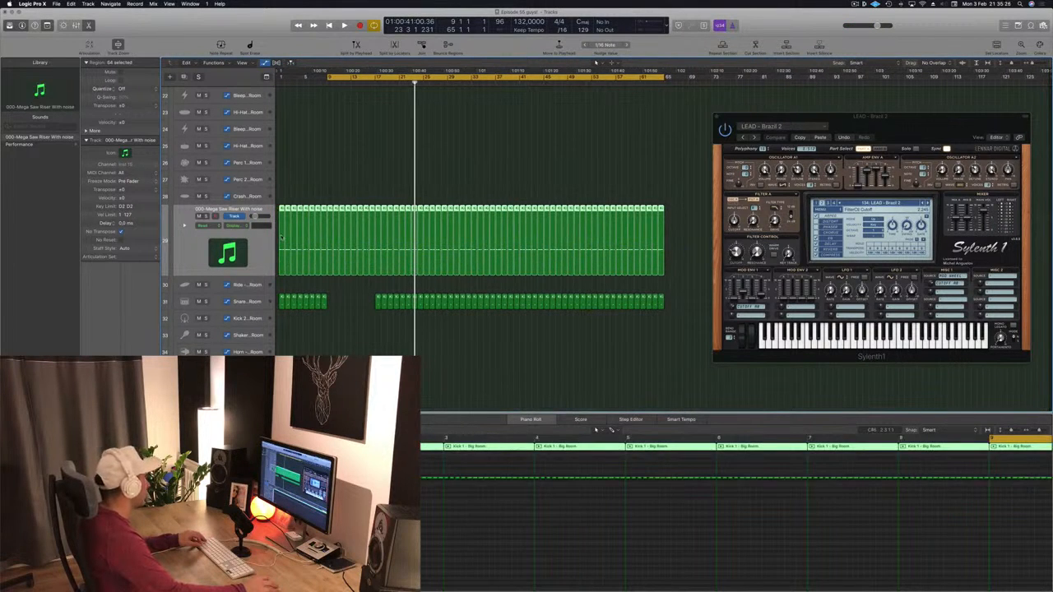
drag(281, 238, 282, 164)
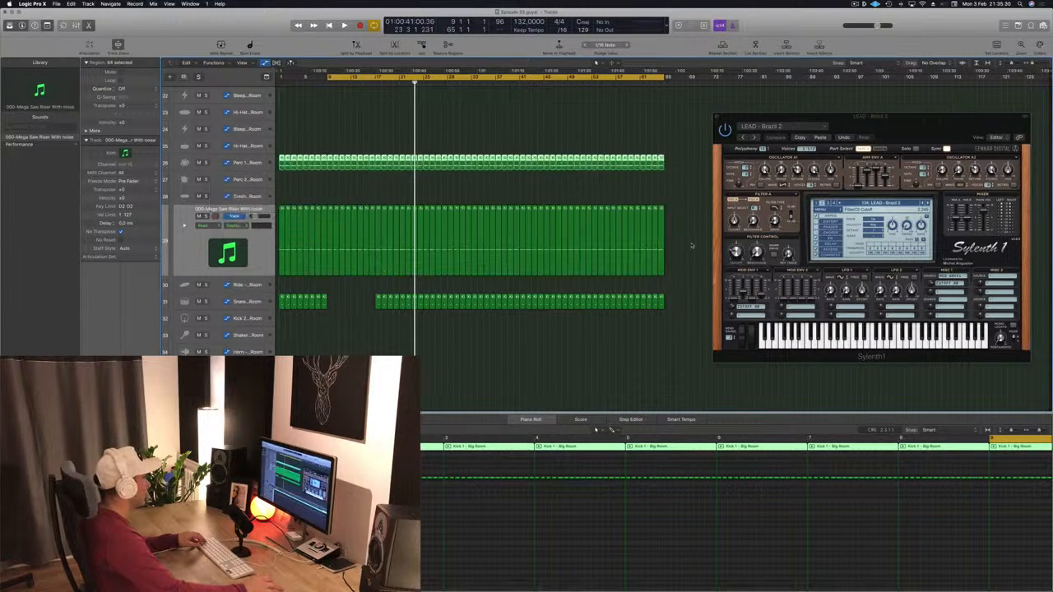
drag(692, 245, 278, 242)
key(Delete)
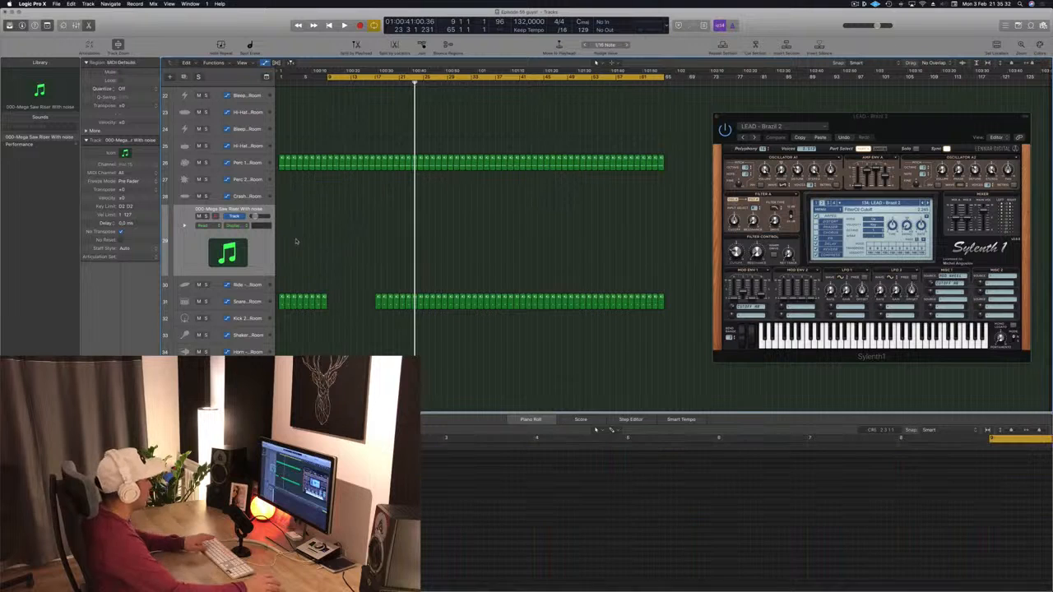
- Select the Perc 1 regions and audition them soloed during playback with the mixer open
key(space)
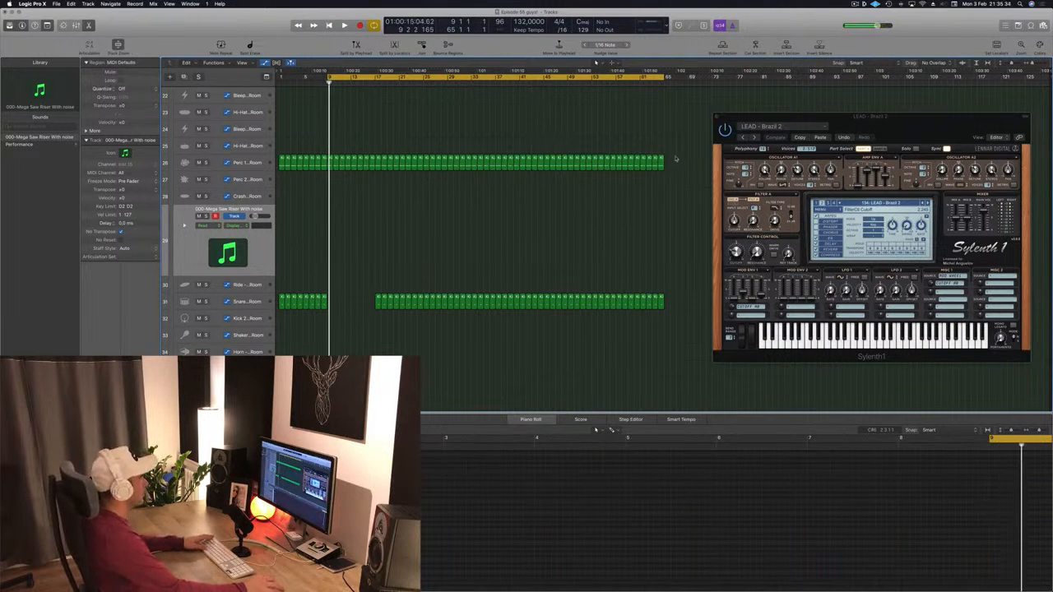
drag(673, 161, 296, 226)
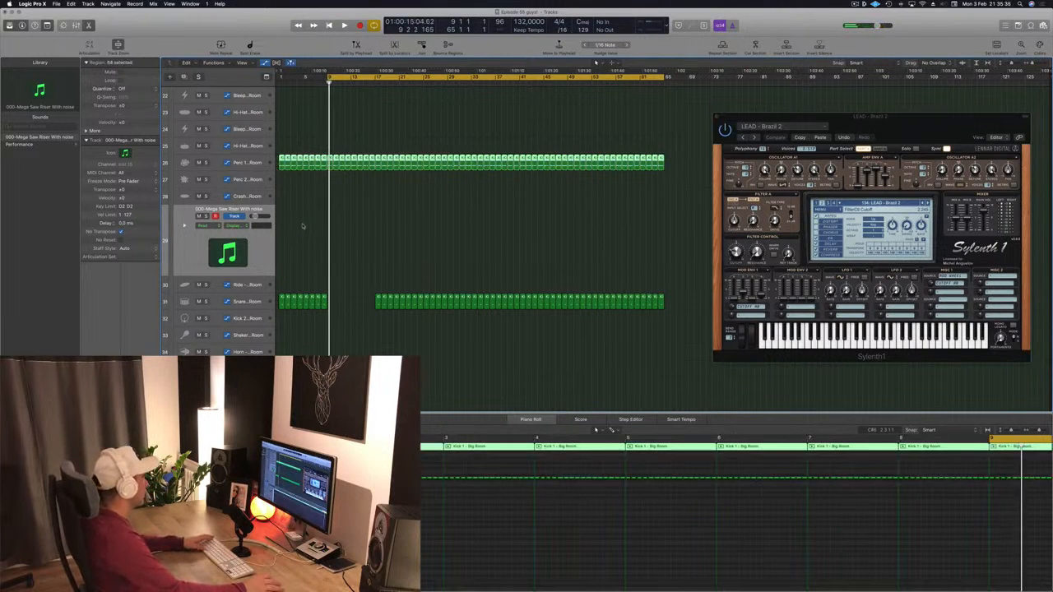
scroll(330, 241, up, 6)
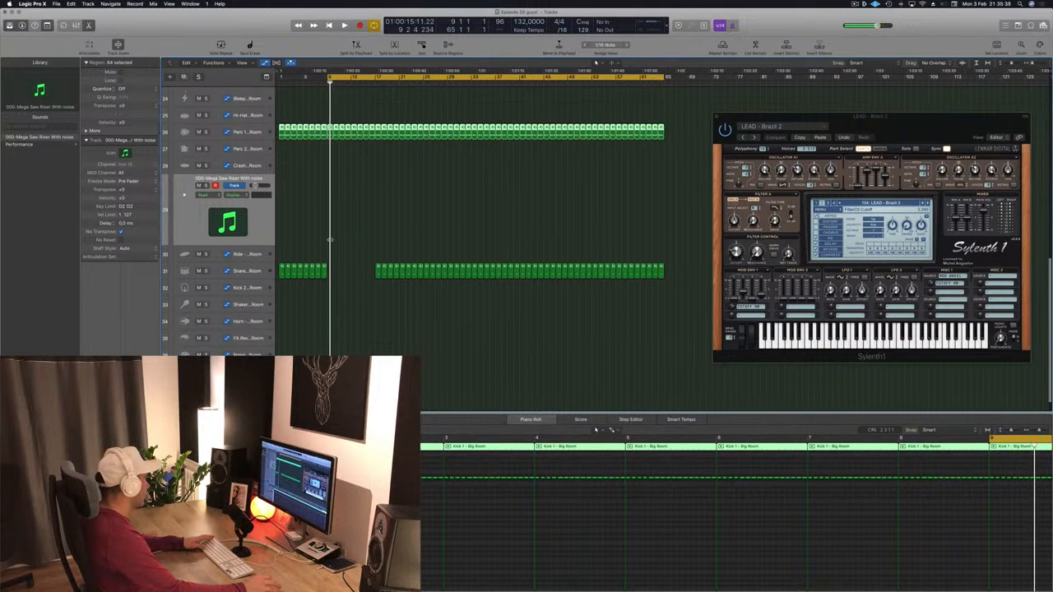
scroll(330, 240, down, 3)
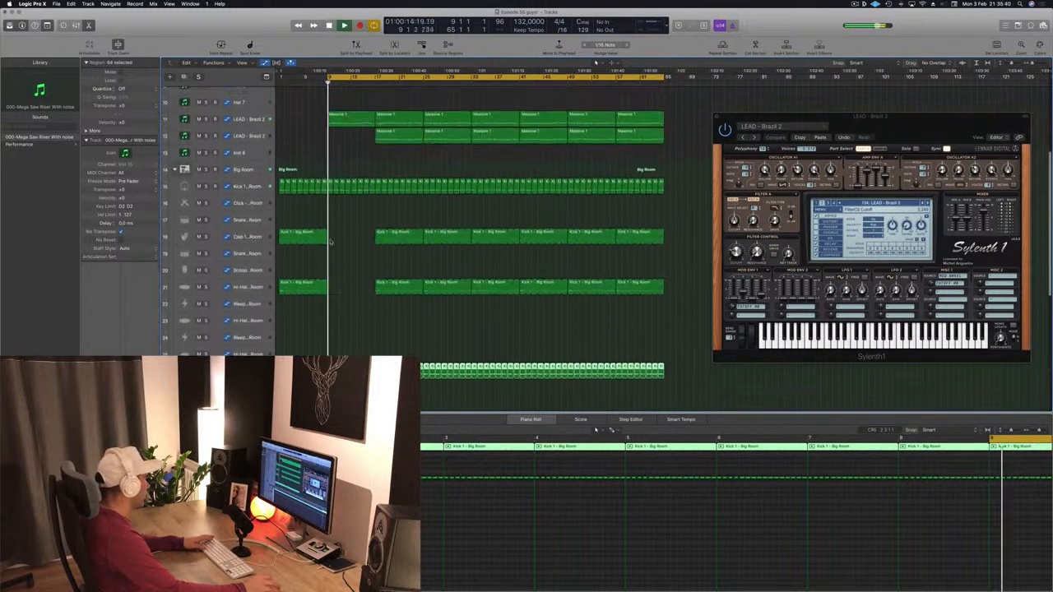
key(space)
scroll(329, 242, down, 2)
key(space)
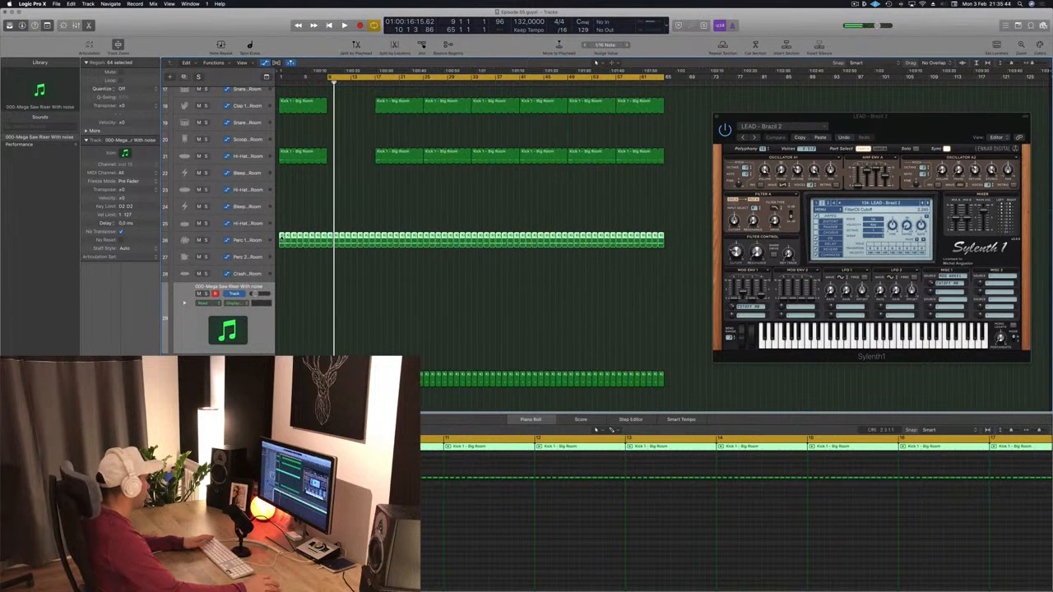
scroll(310, 286, down, 3)
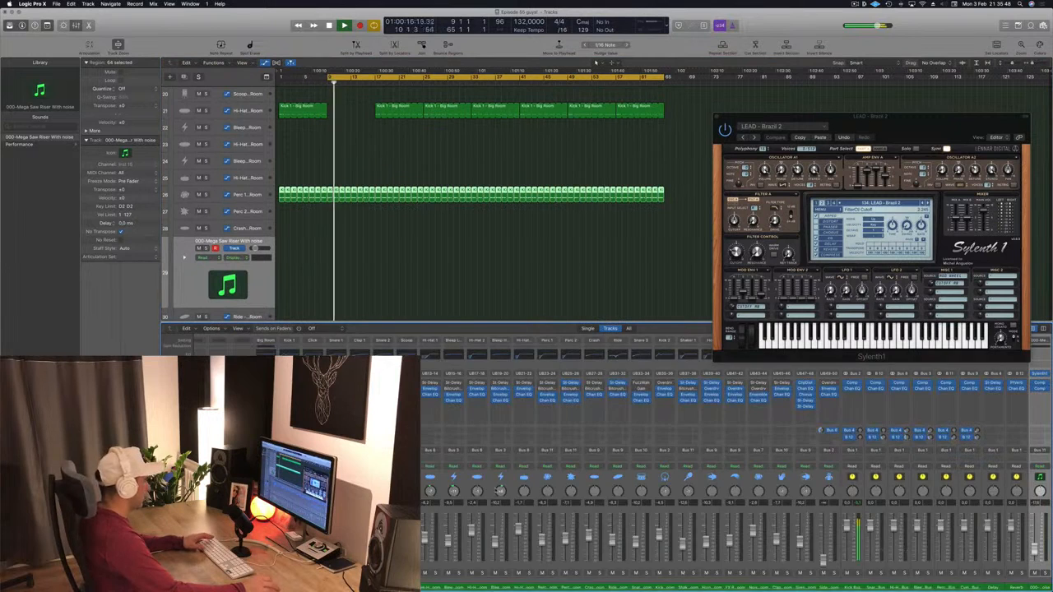
scroll(842, 557, right, 1)
key(space)
key(space)
key(space)
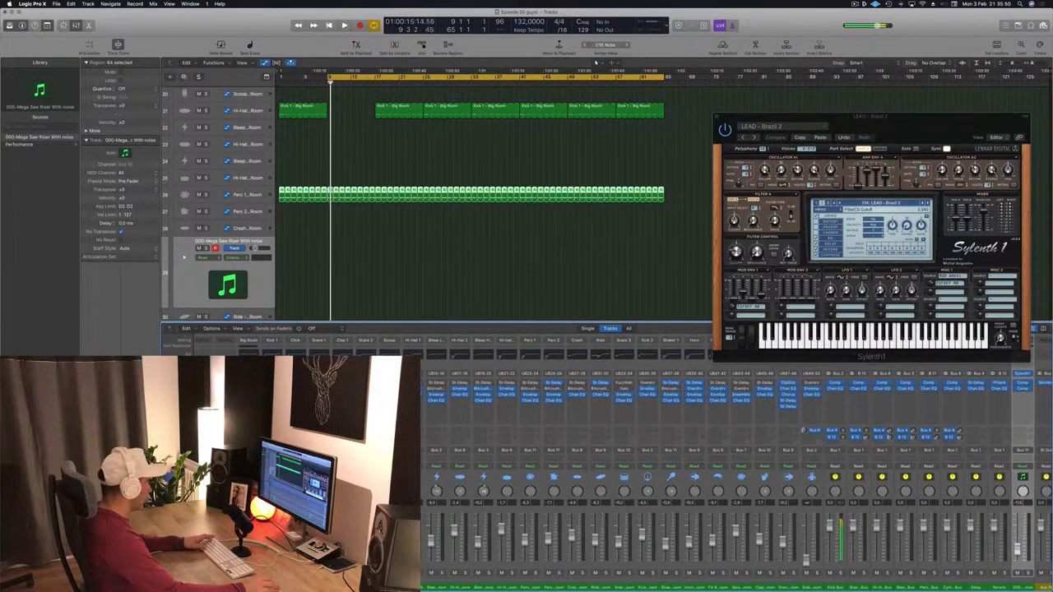
key(s)
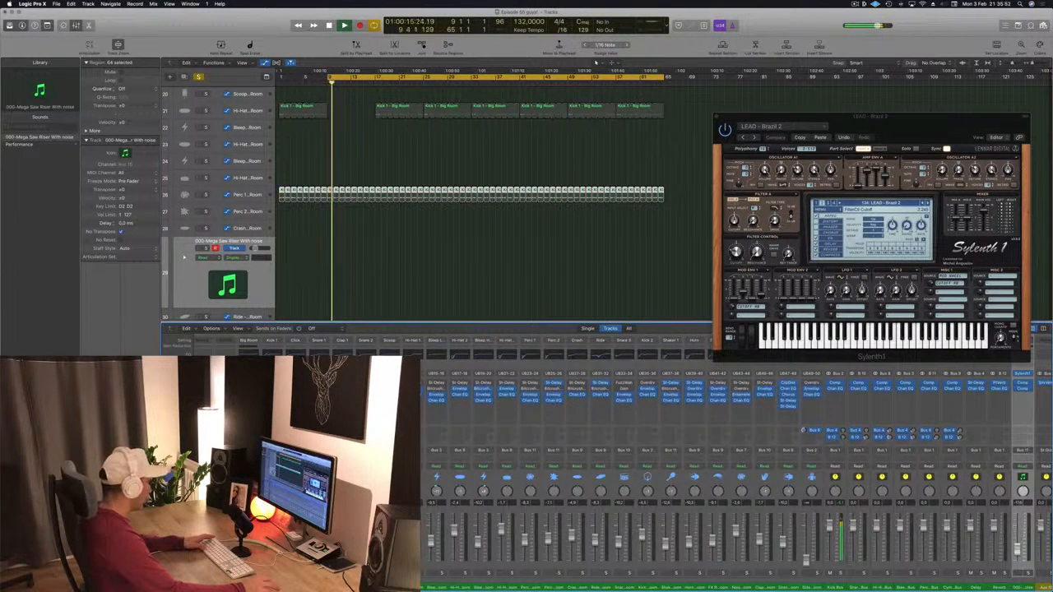
key(s)
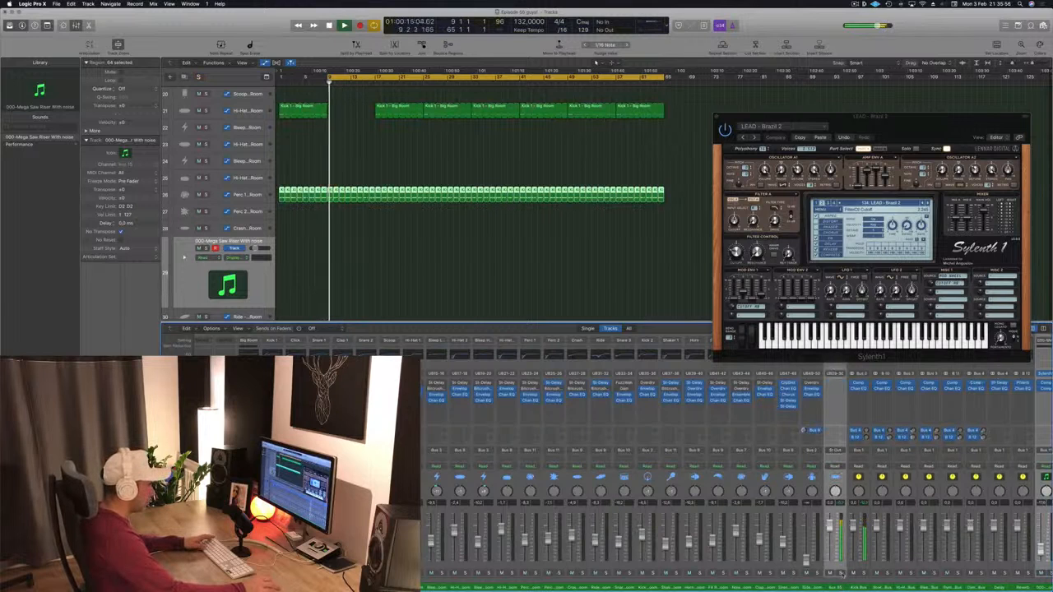
key(s)
key(s)
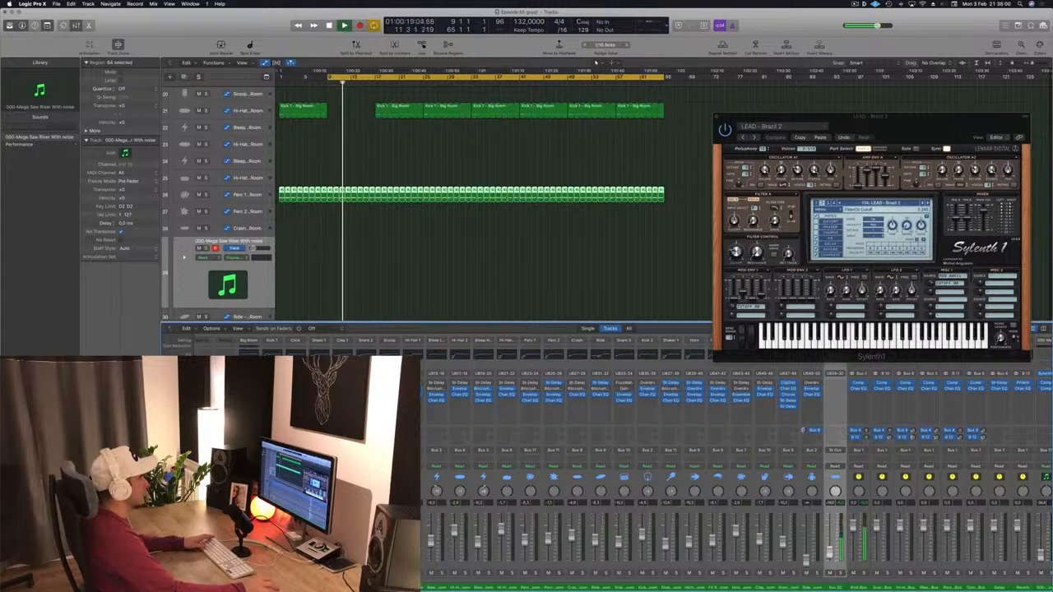
click(445, 237)
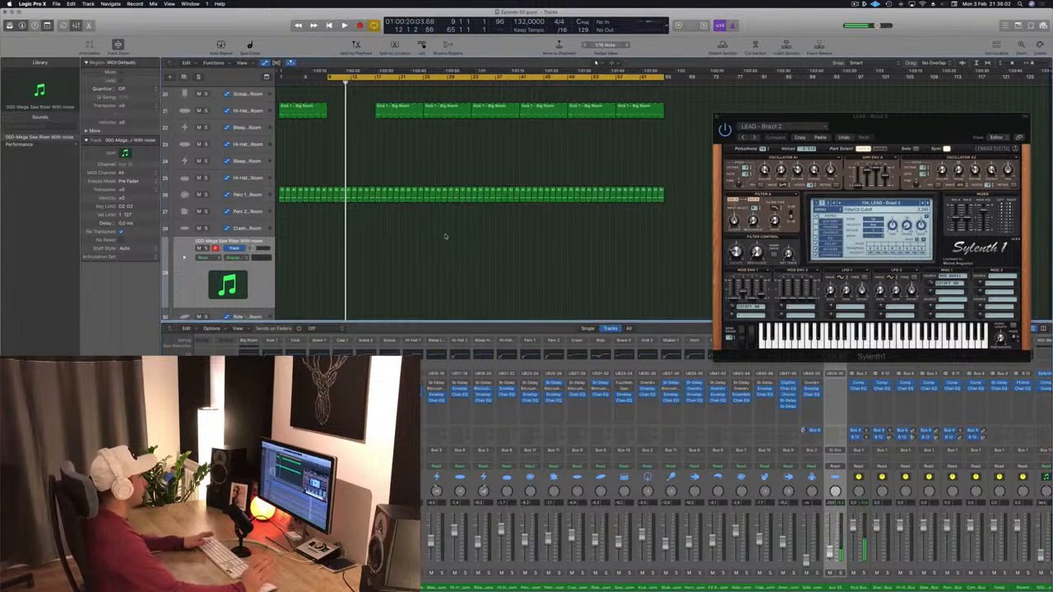
- Delete the Kick 1 track's regions in the first 16 bars
scroll(453, 251, up, 10)
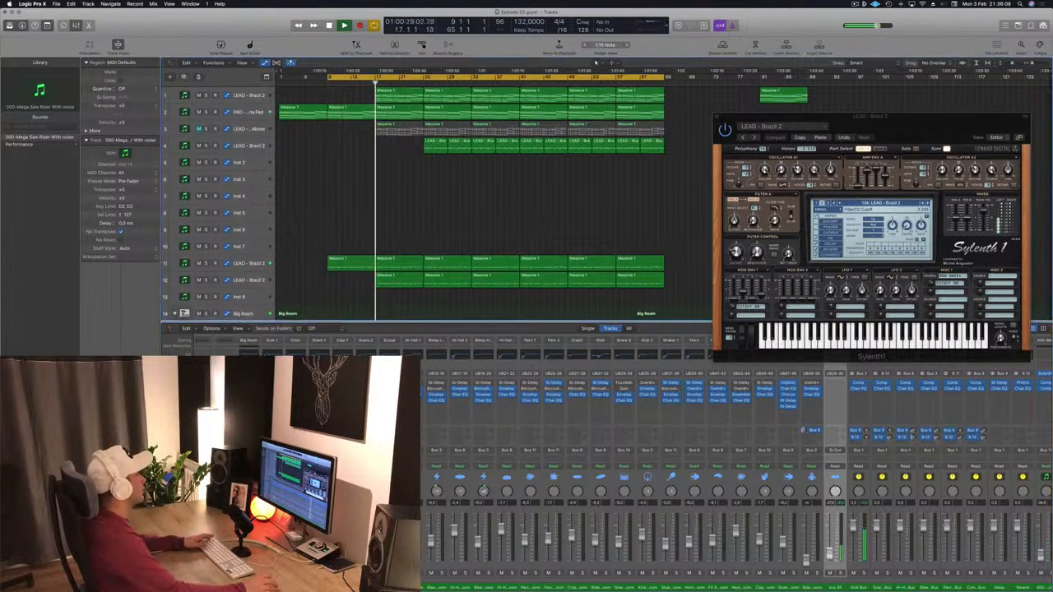
scroll(362, 218, down, 10)
scroll(363, 219, up, 5)
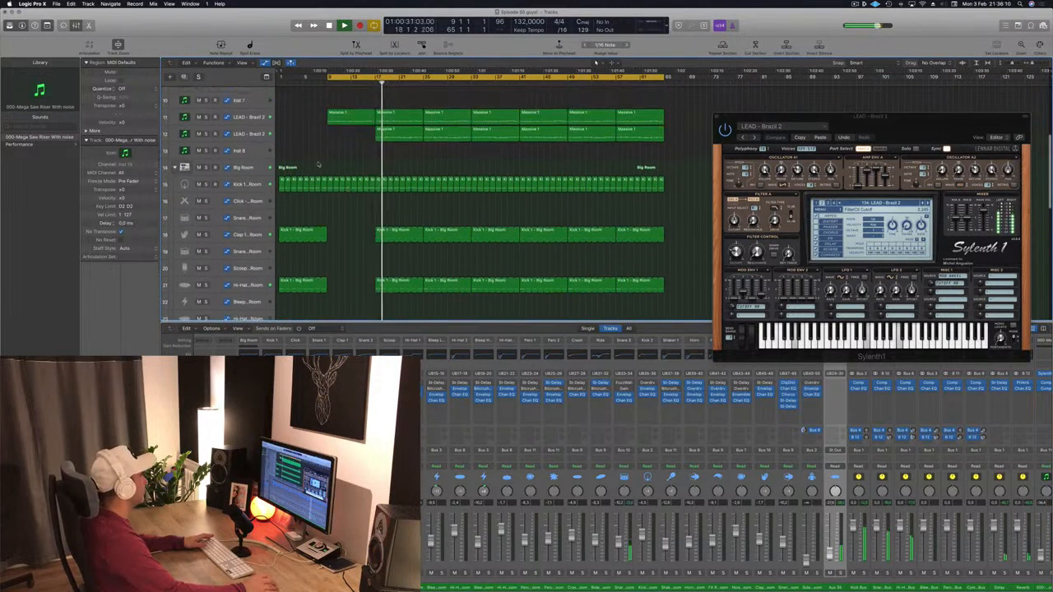
drag(279, 170, 371, 205)
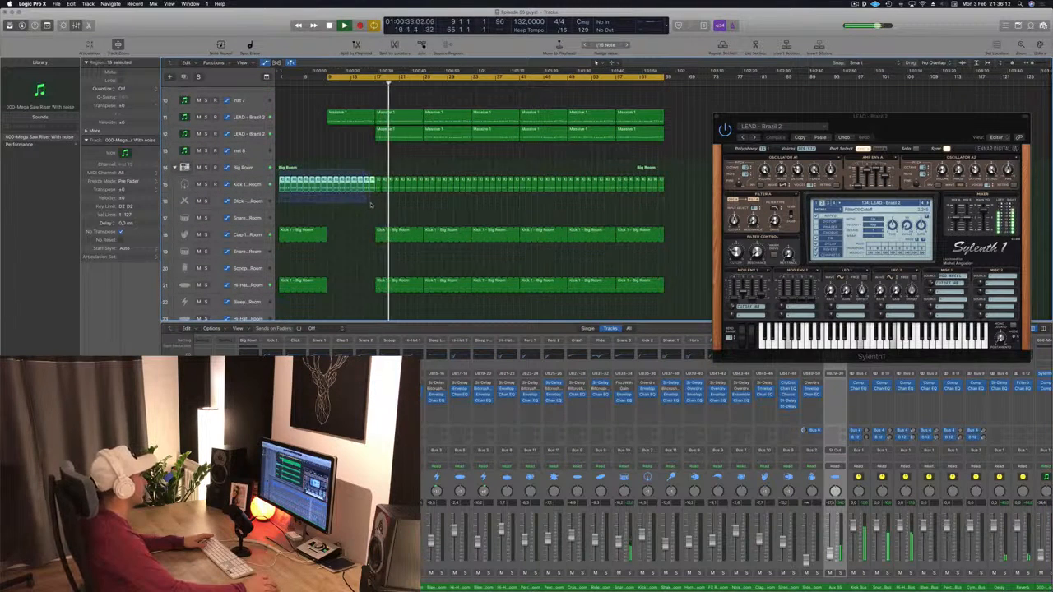
key(Delete)
- Browse the tracks, then delete the first region on the fourth lead track (LEAD - Brazil 2), around bars 25 to 33
scroll(370, 206, up, 7)
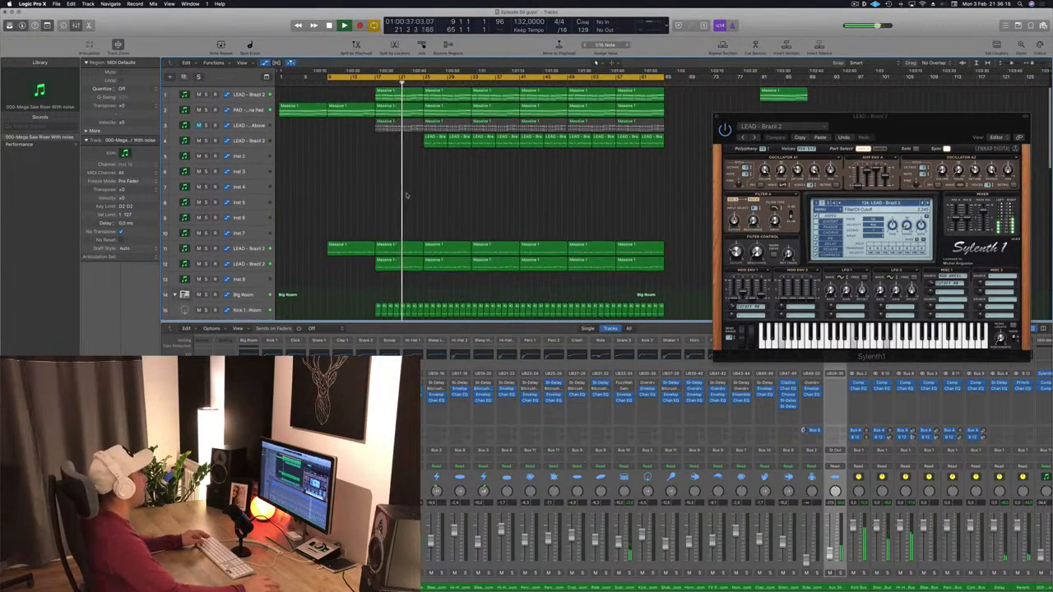
scroll(406, 196, down, 1)
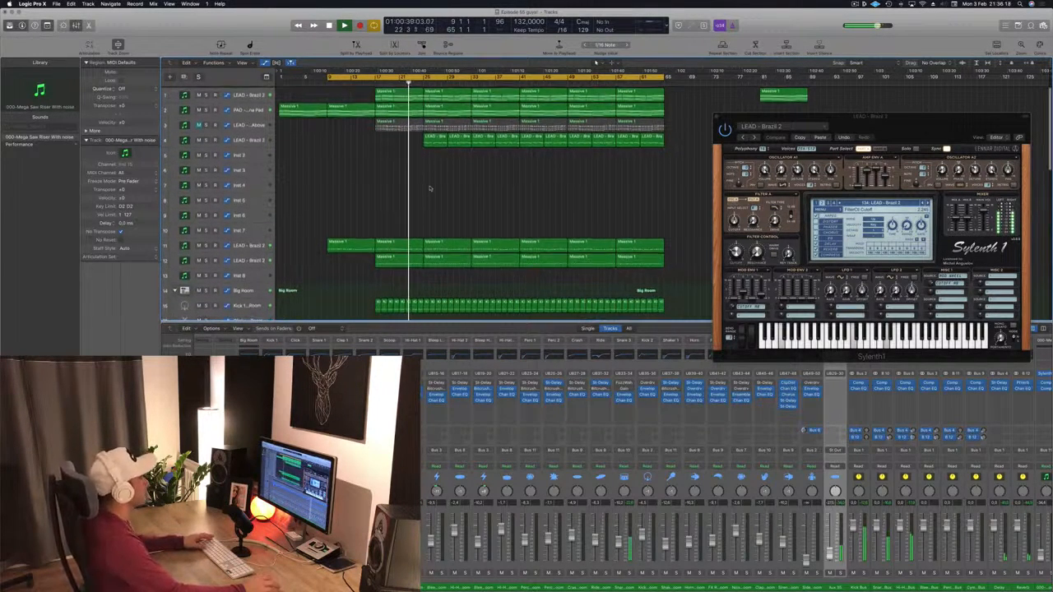
scroll(359, 190, down, 3)
scroll(362, 192, down, 10)
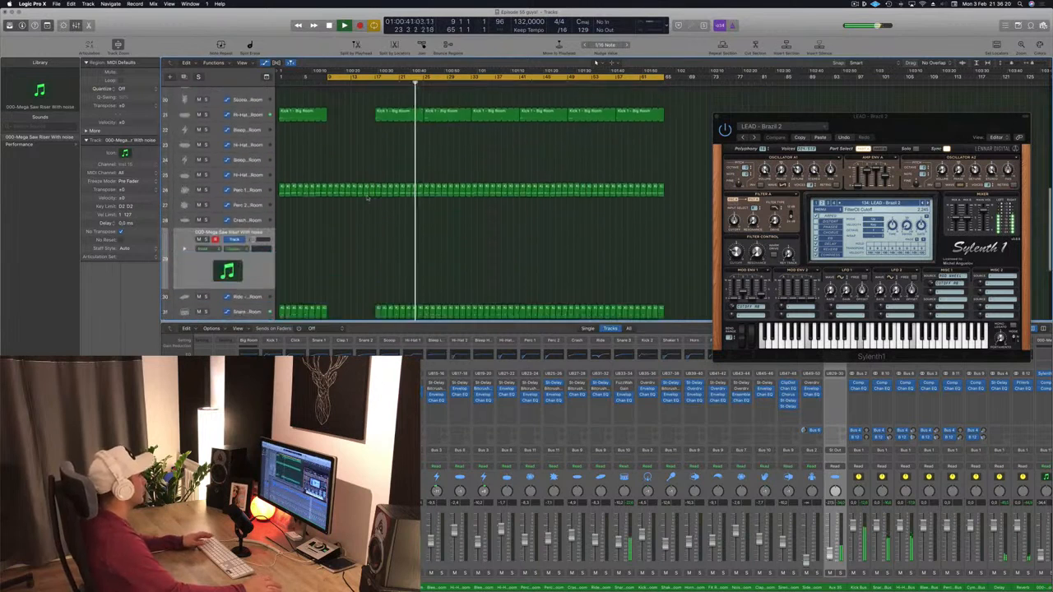
click(187, 258)
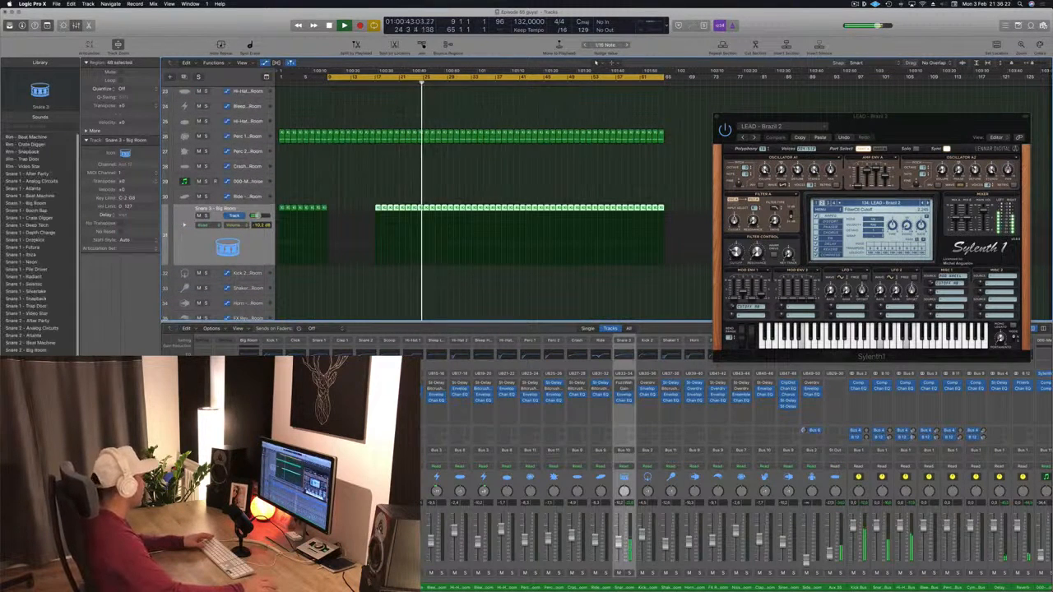
scroll(463, 255, up, 12)
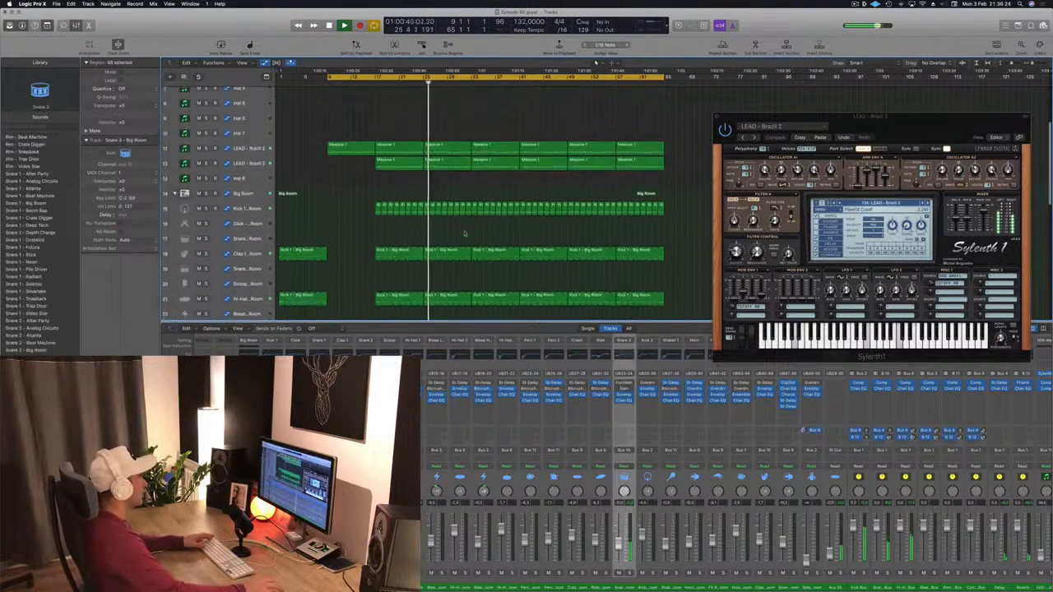
key(comma)
key(comma)
key(comma)
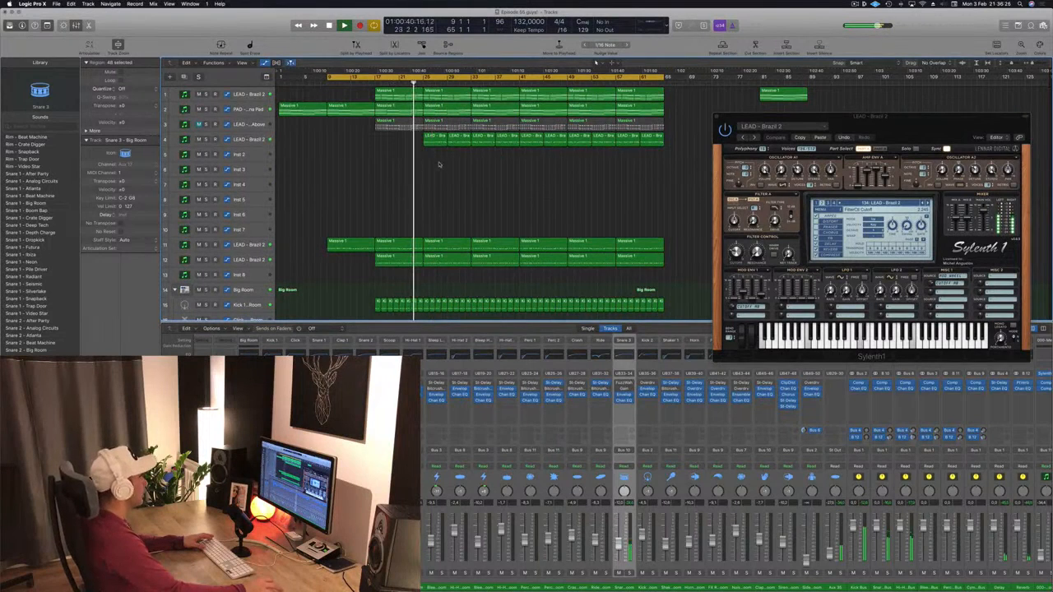
click(457, 139)
key(BackSpace)
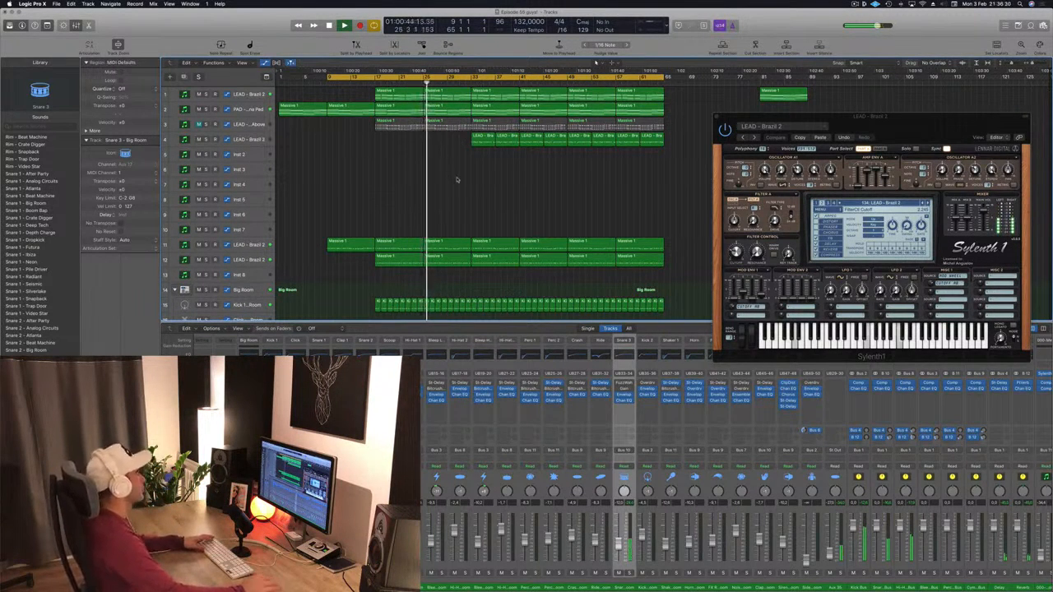
- Show the PAD - Arjuna Pad automation and move its last ramp point later, to about bar 33
click(259, 109)
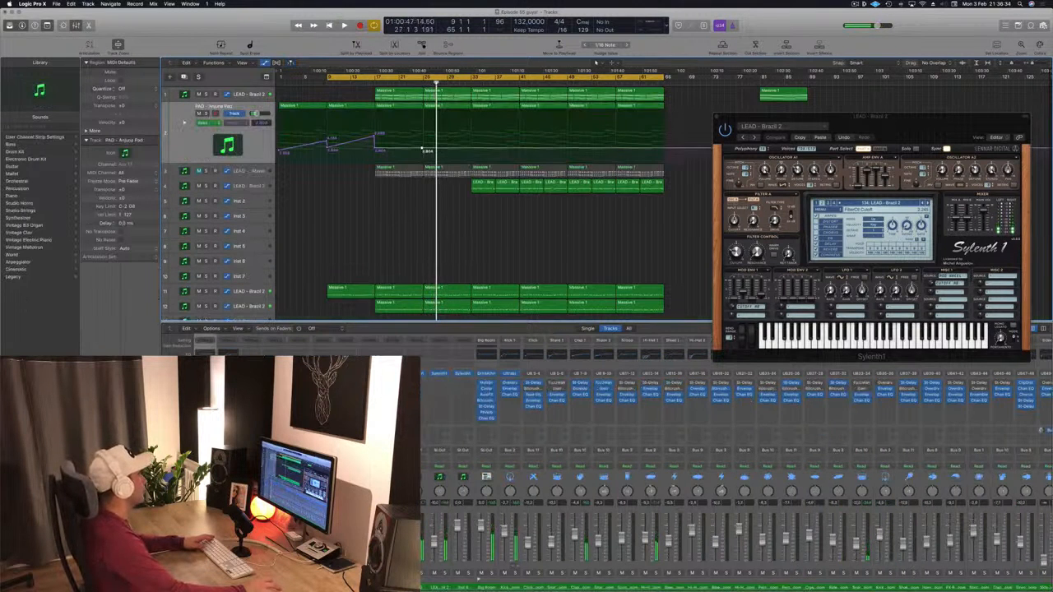
drag(423, 151, 471, 137)
key(space)
key(c)
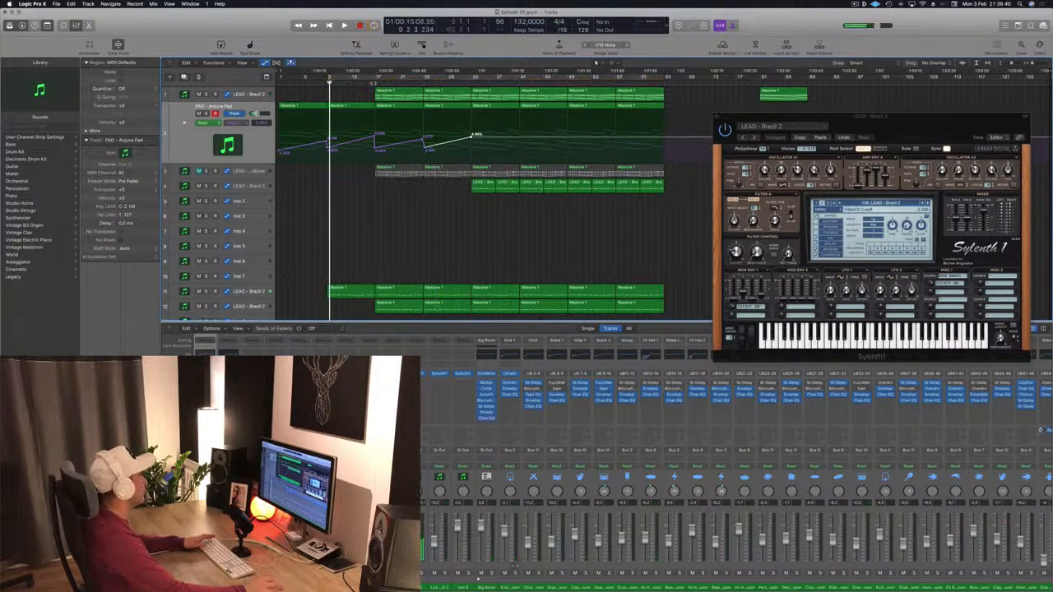
- Set the cycle range to start at bar 17 and audition playback from there
click(375, 81)
key(space)
key(c)
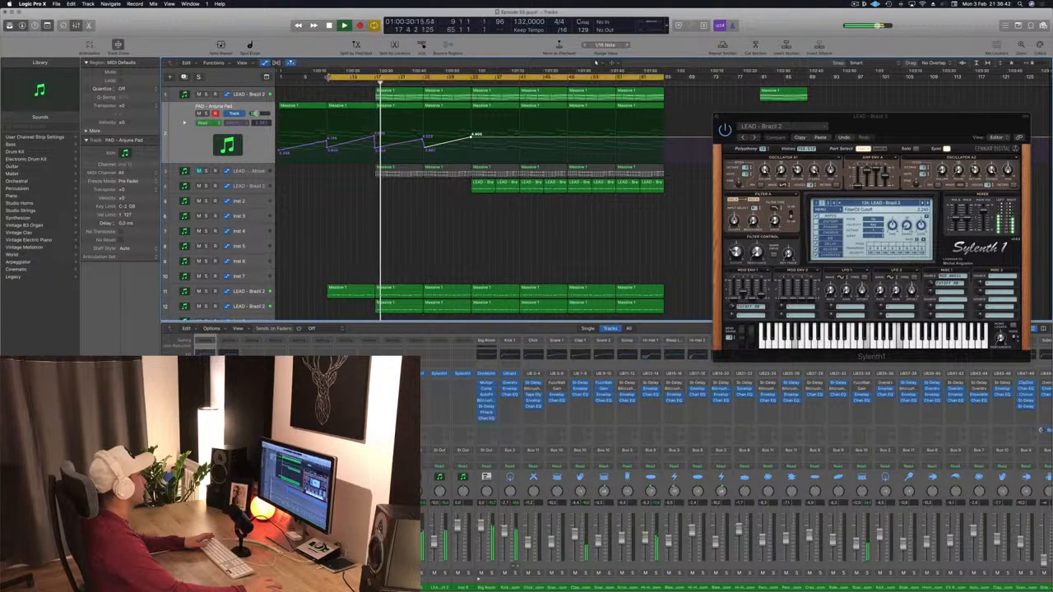
drag(328, 78, 376, 78)
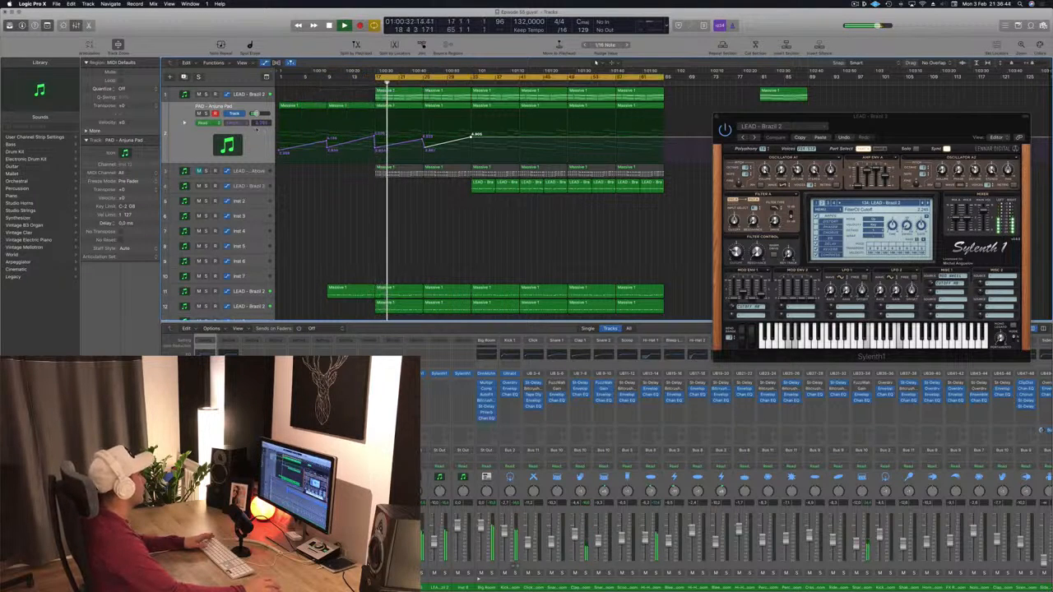
key(s)
key(s)
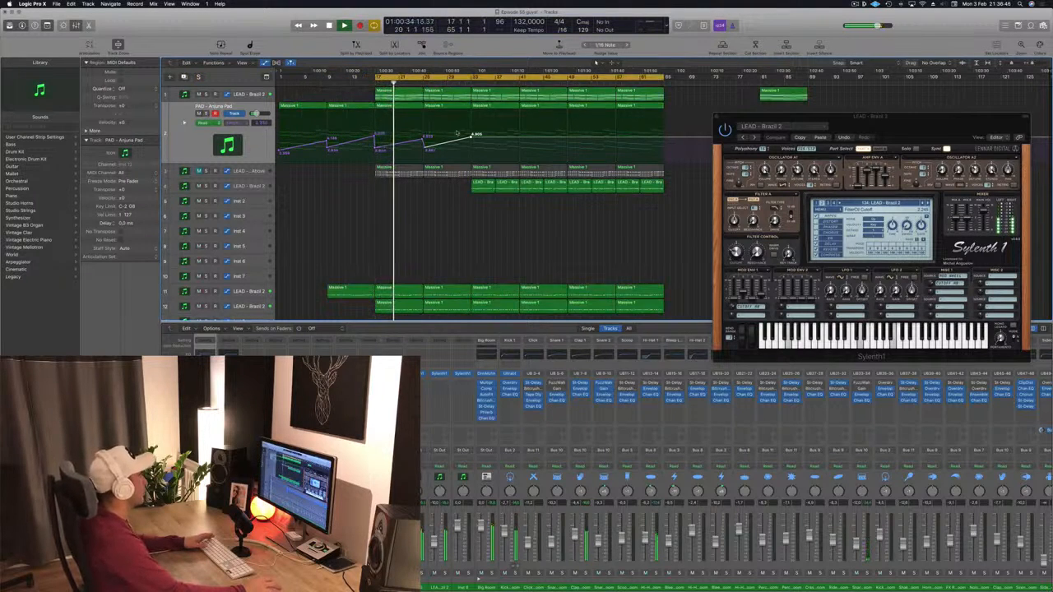
- Reshape the pad's final automation ramp, lowering its end point around bar 33
drag(423, 139, 472, 135)
scroll(431, 207, down, 10)
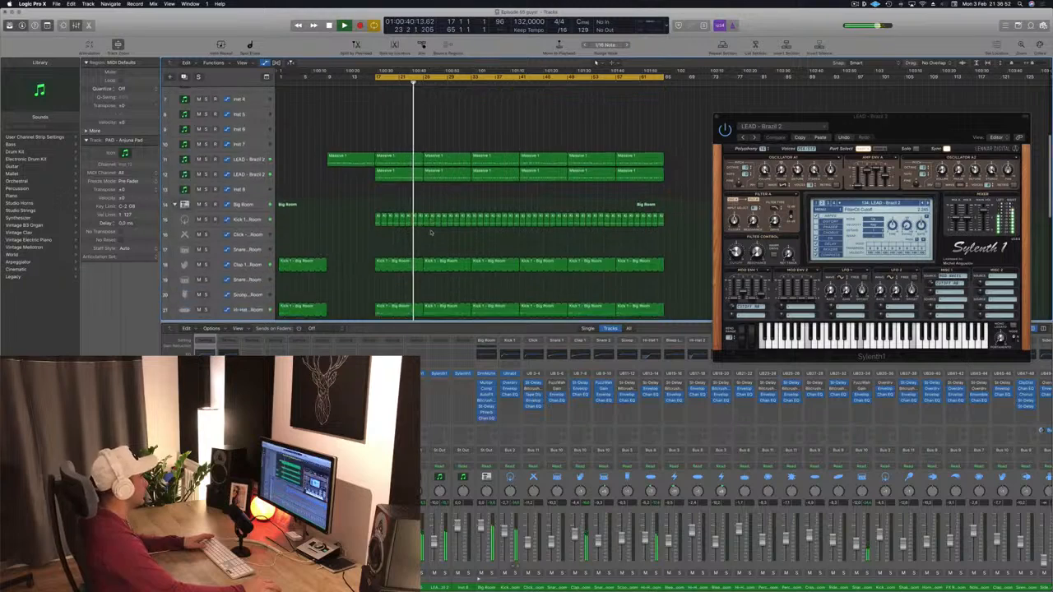
scroll(430, 234, down, 12)
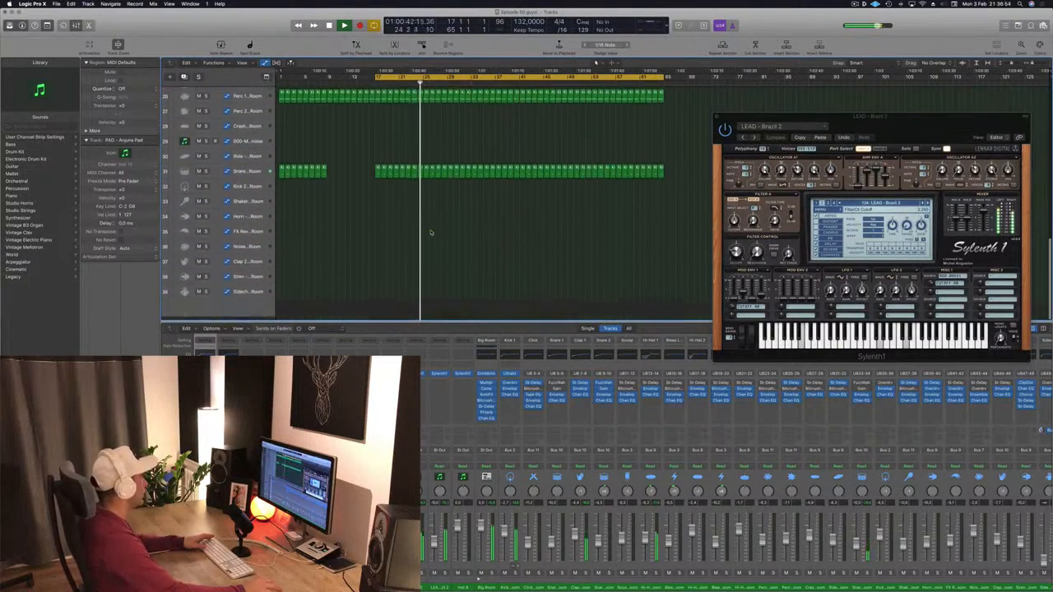
scroll(430, 234, up, 20)
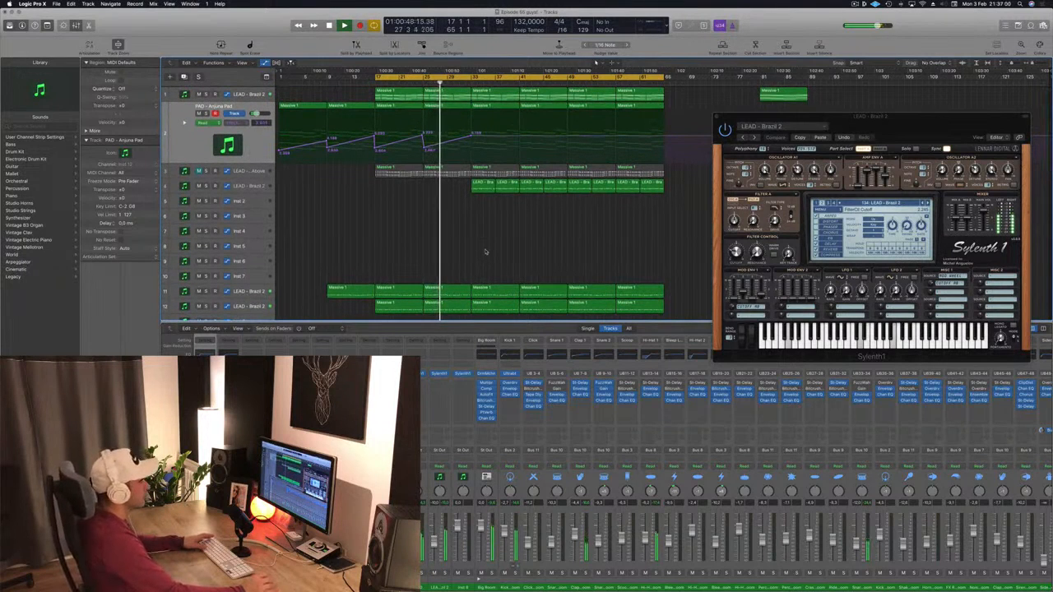
drag(887, 124, 872, 93)
click(557, 228)
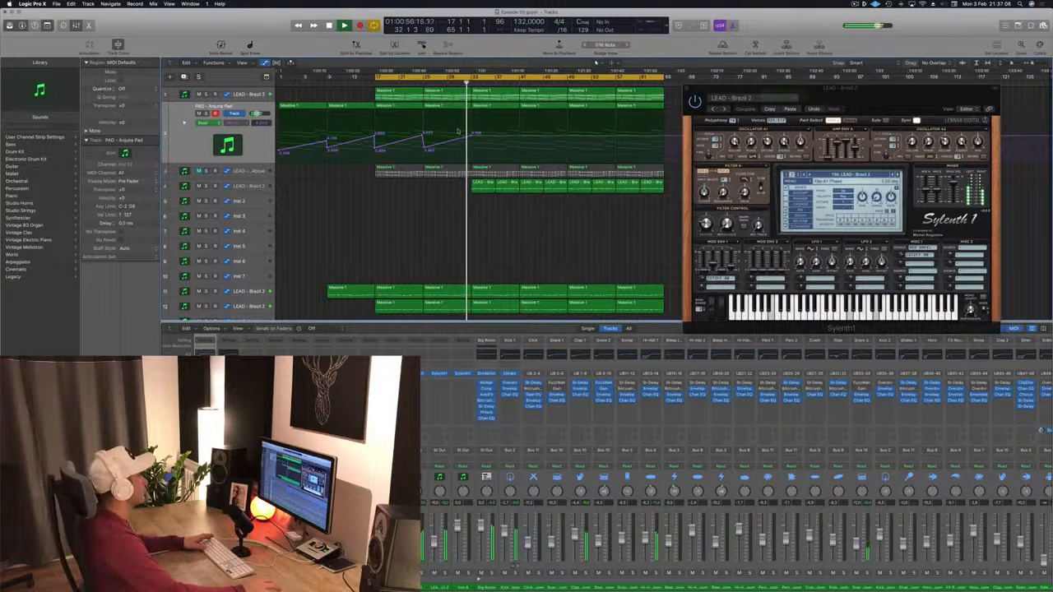
drag(471, 137, 472, 146)
click(471, 136)
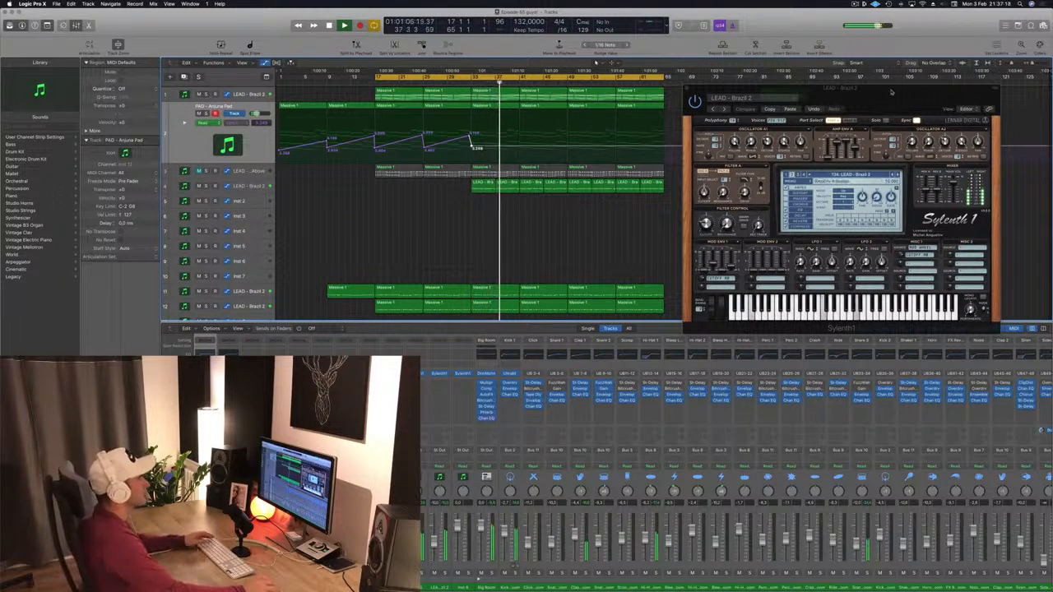
- Duplicate the LEAD - Brazil 2 track and copy the bar-41 region onto the new track
drag(891, 93, 931, 73)
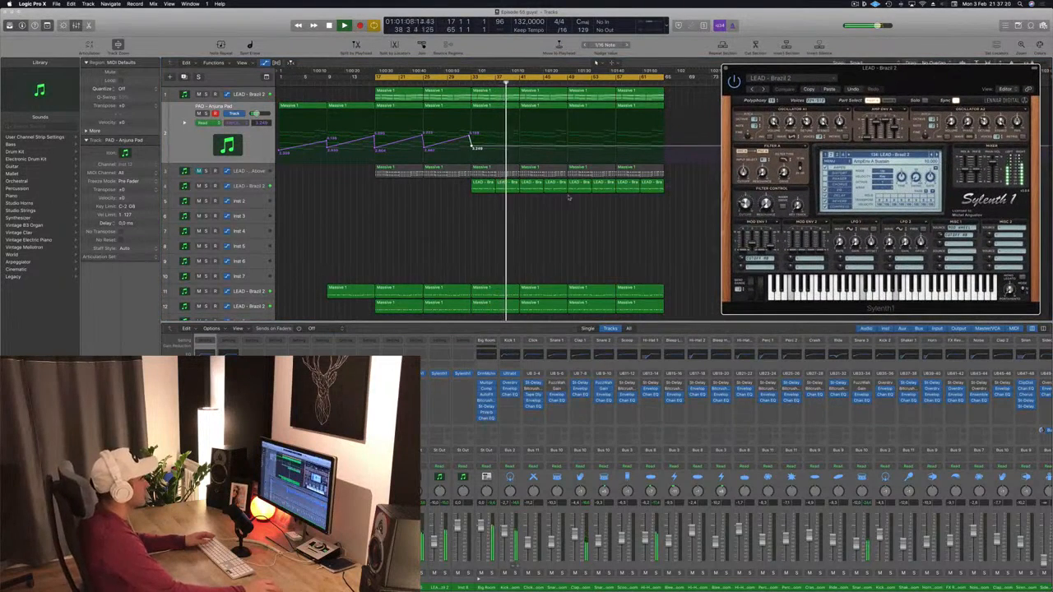
click(249, 95)
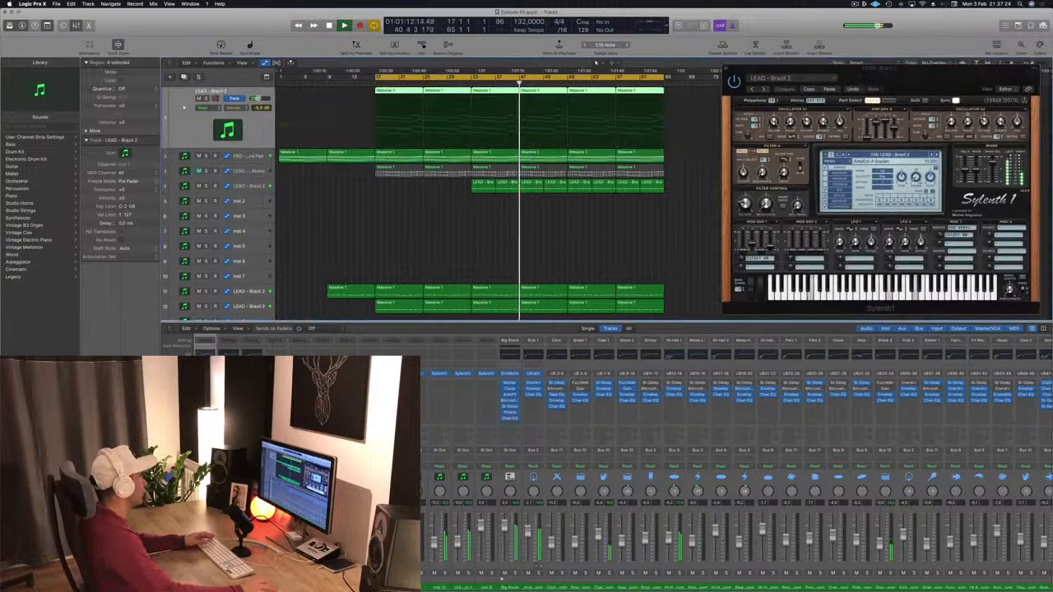
click(430, 290)
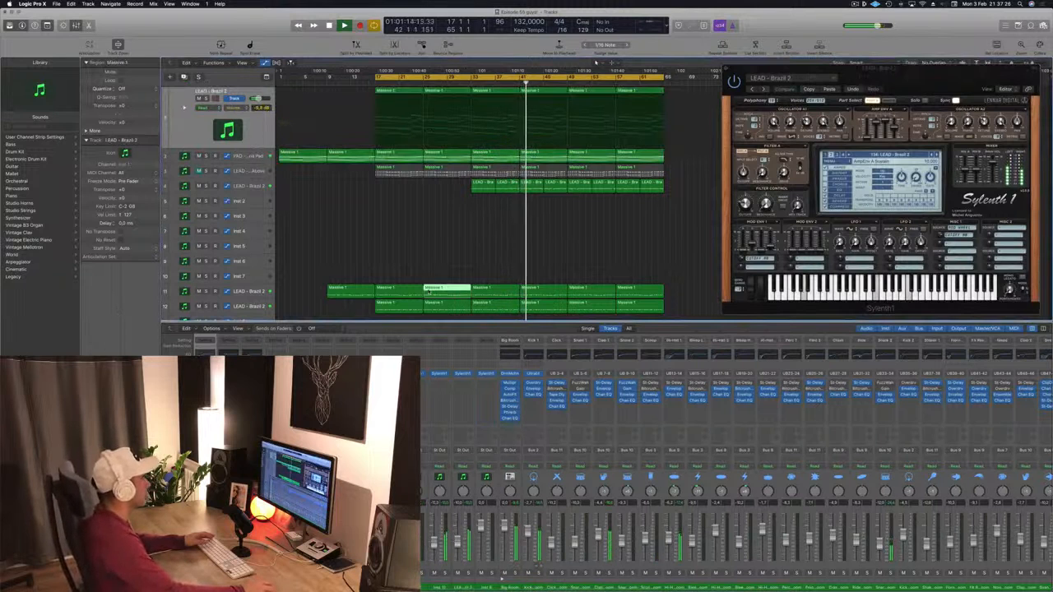
click(442, 251)
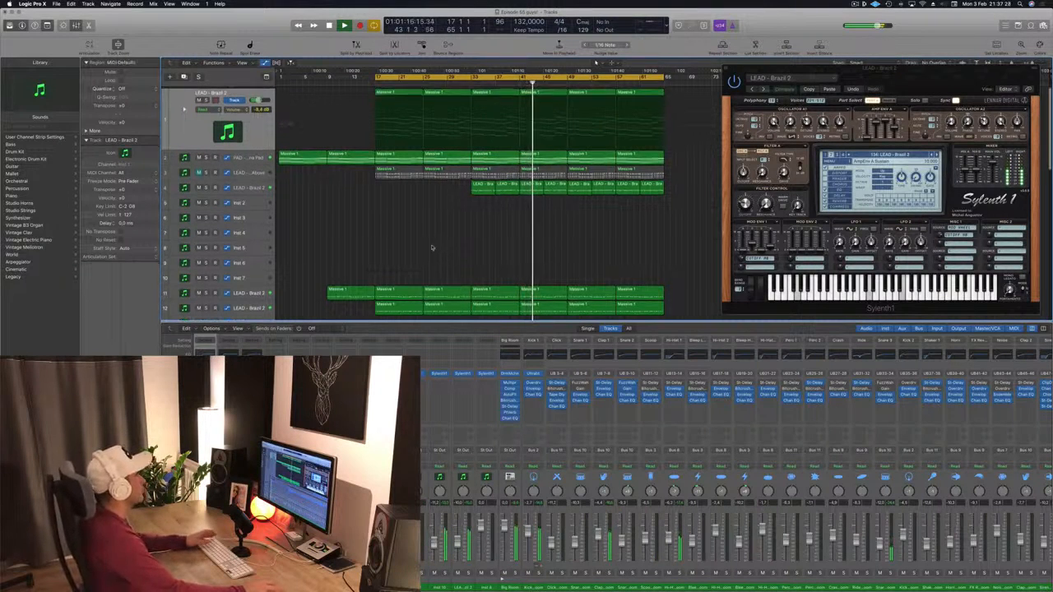
scroll(432, 248, down, 1)
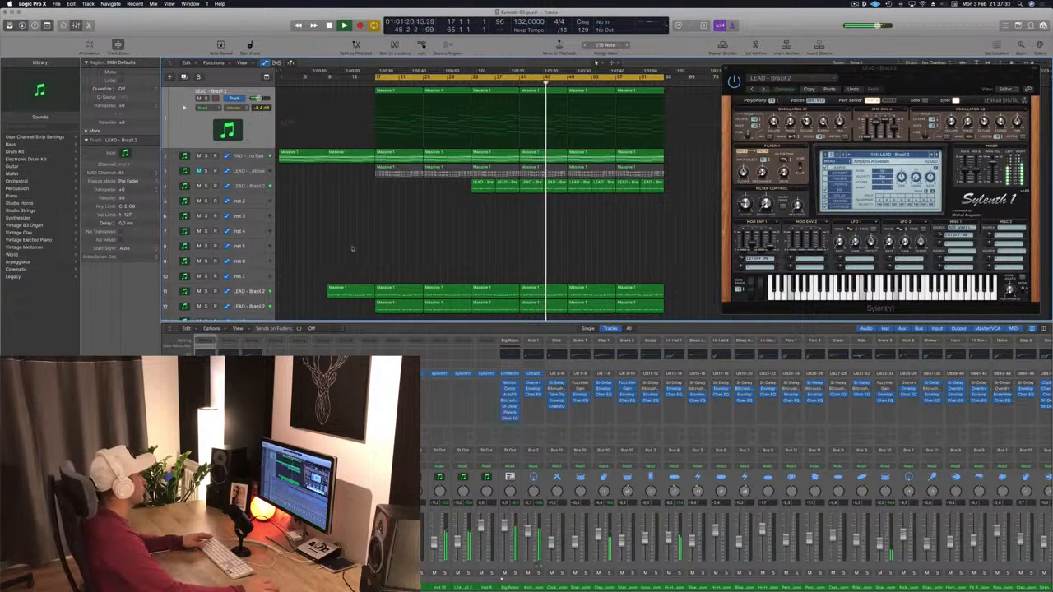
click(245, 186)
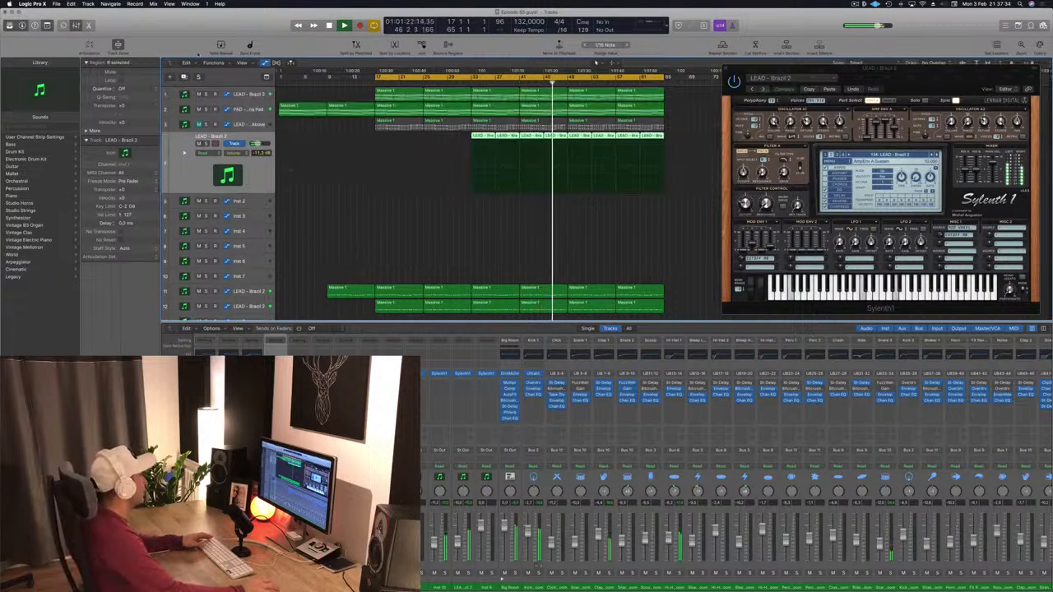
key(super+d)
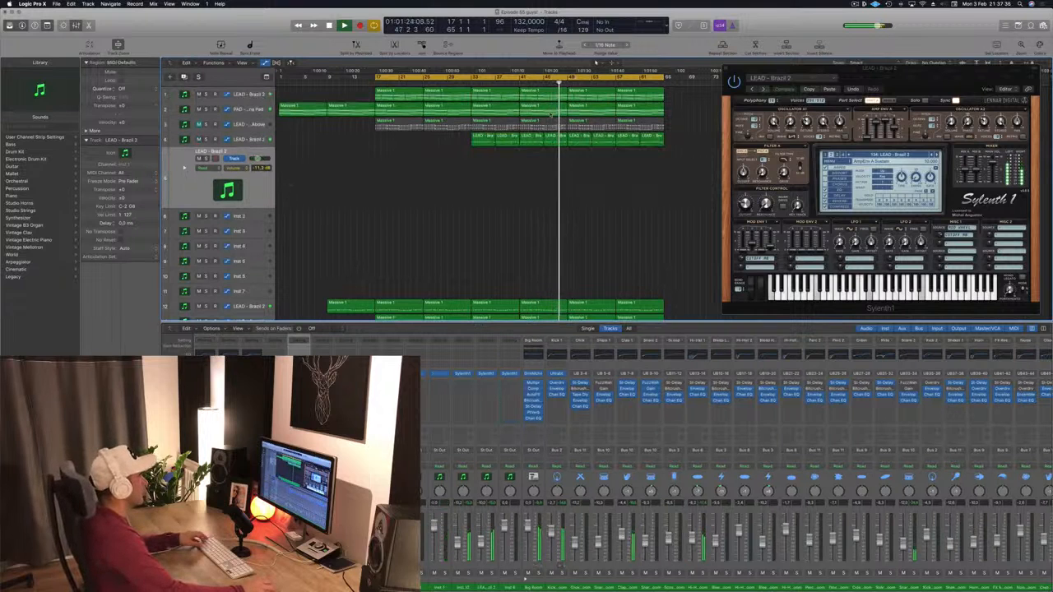
drag(547, 111, 547, 164)
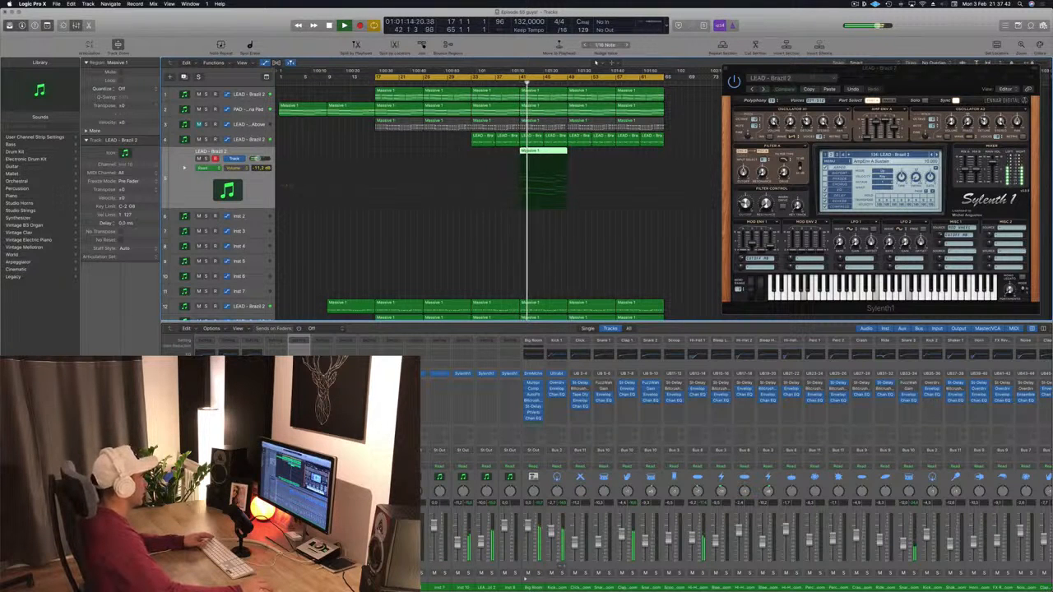
- Open the new track's Sylenth1 window and load the LEAD - Brazil 1 preset
key(v)
drag(258, 29, 881, 213)
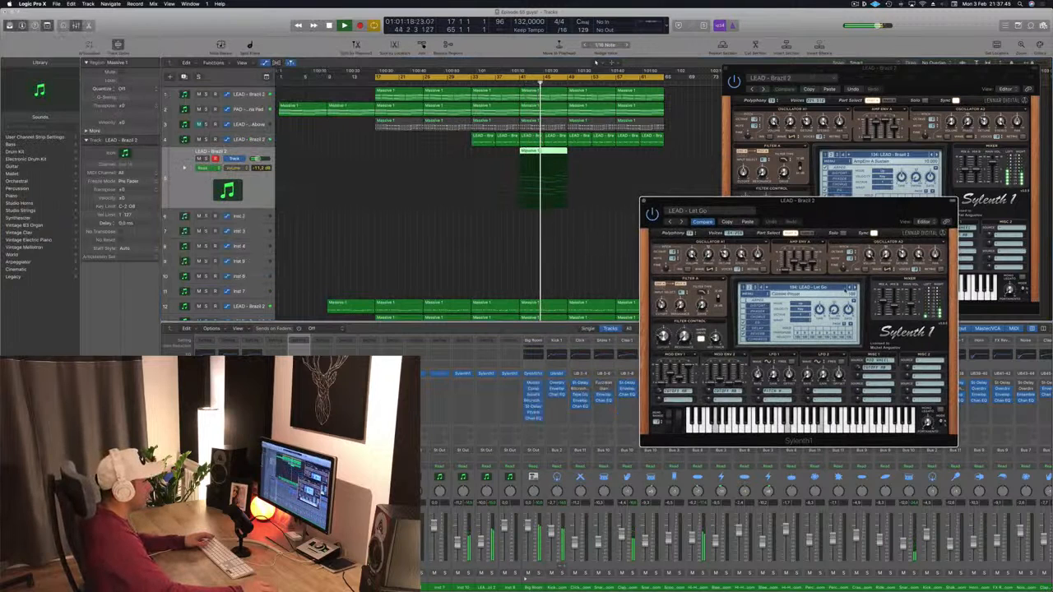
click(796, 287)
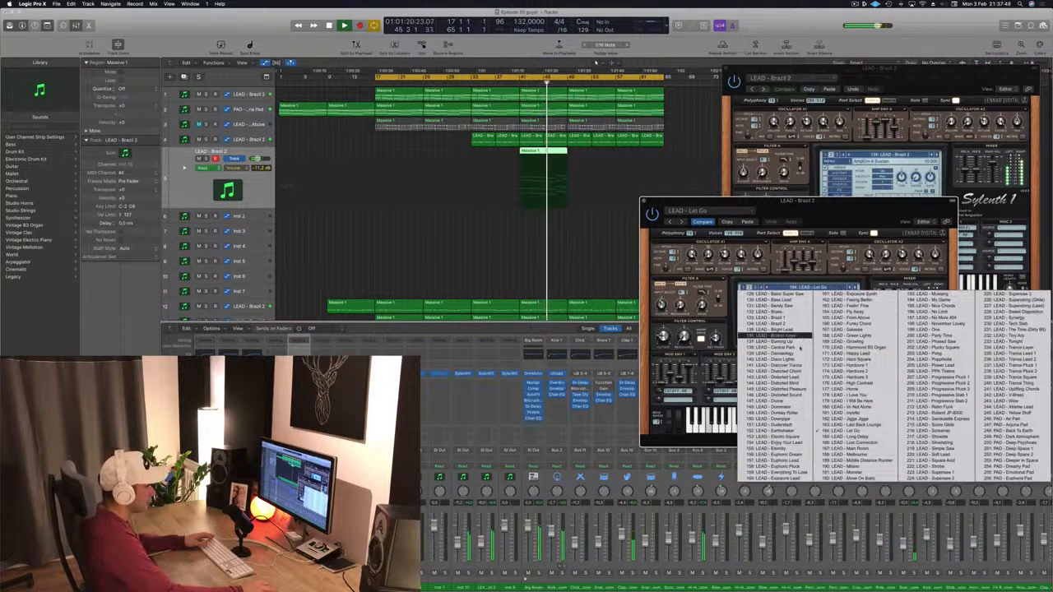
click(781, 317)
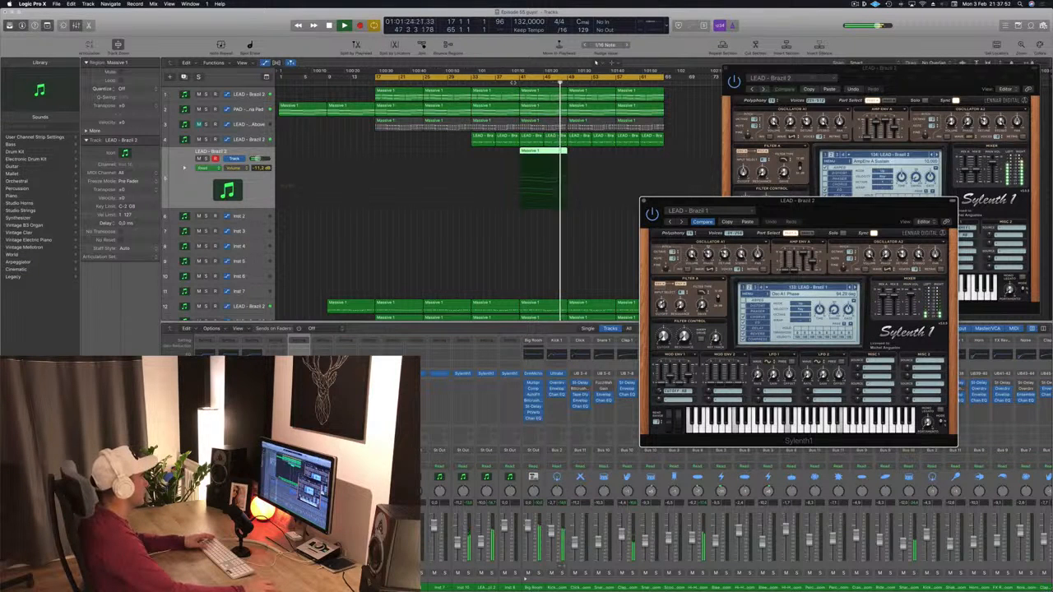
key(ctrl+s)
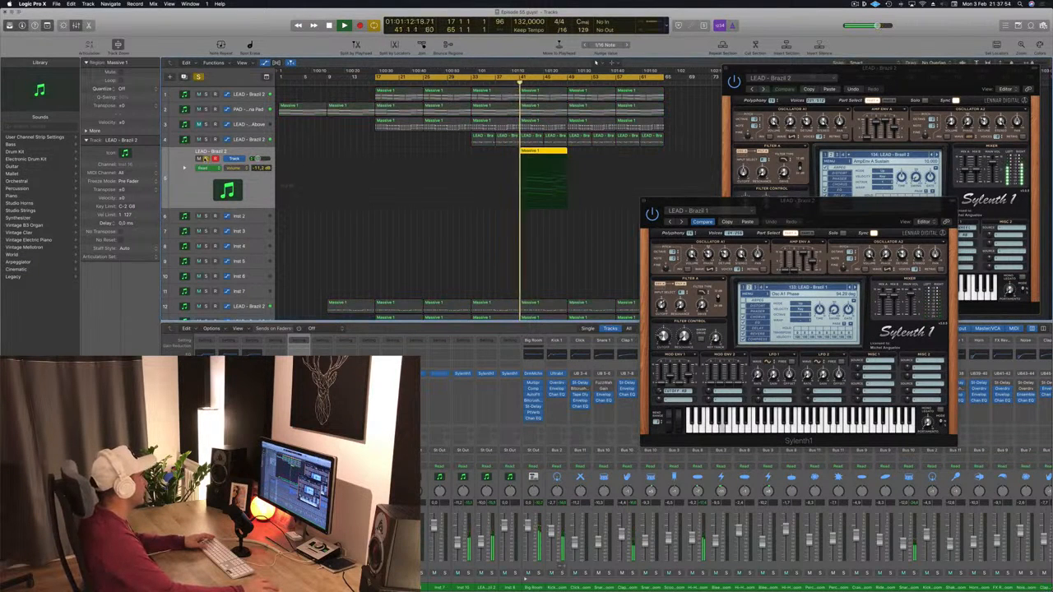
key(ctrl+s)
- Step the new track's Sylenth1 to the next lead preset during playback and lengthen its region to about bar 61
key(space)
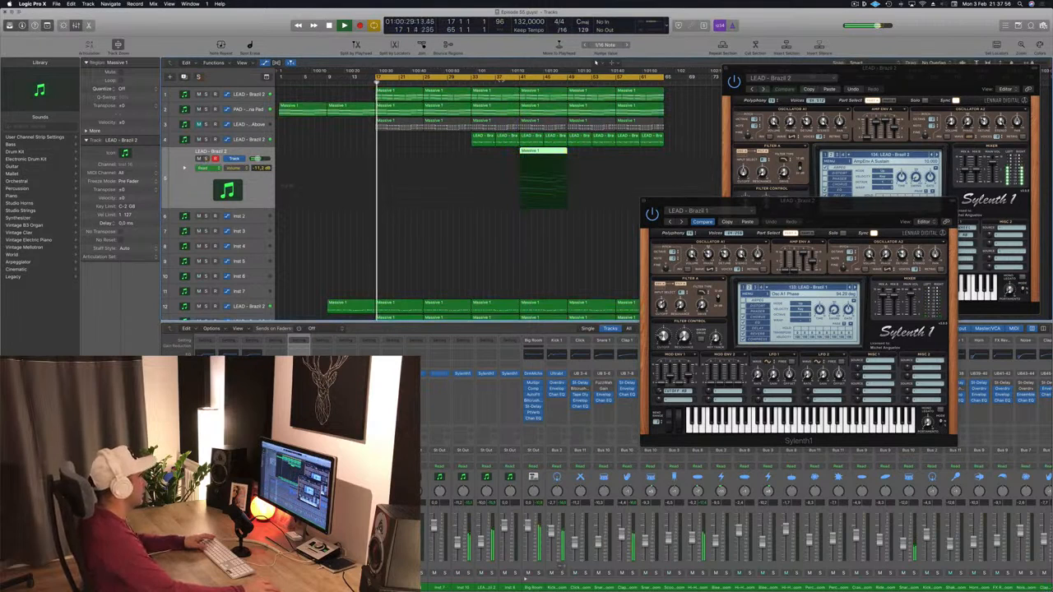
key(shift+space)
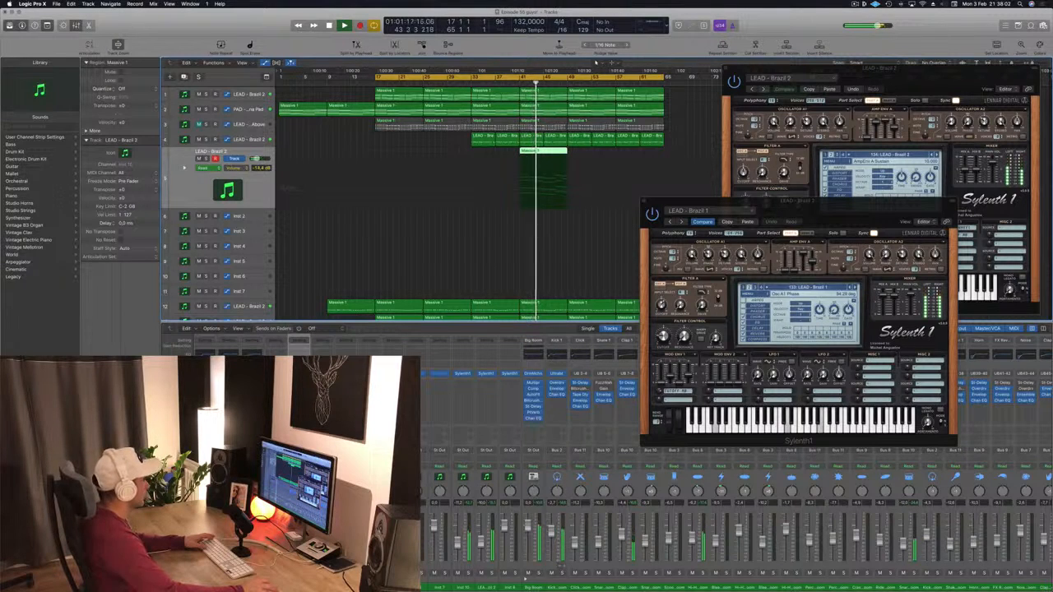
click(856, 287)
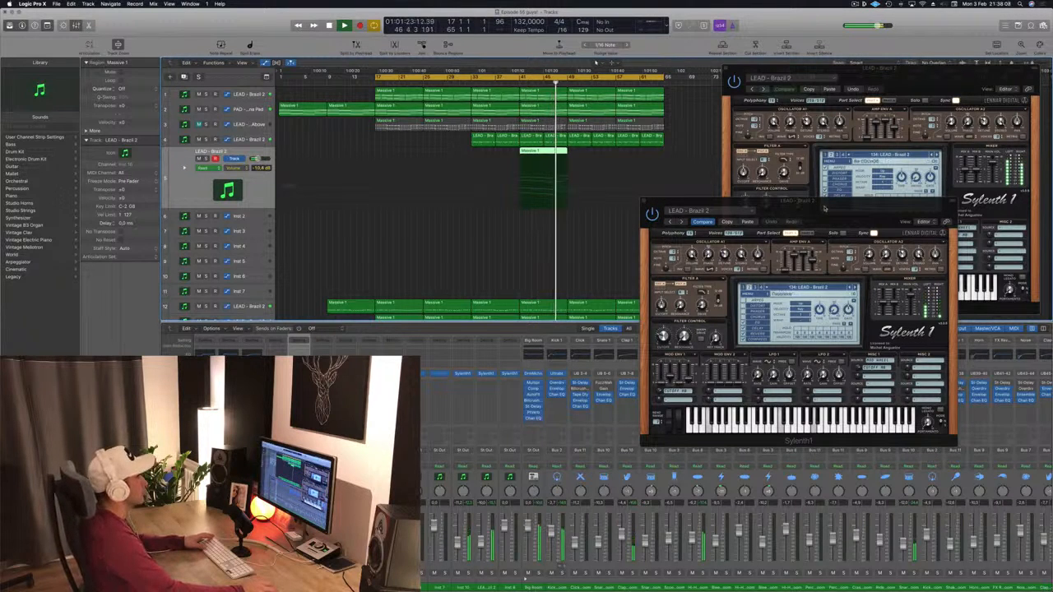
drag(738, 202, 828, 208)
drag(548, 155, 640, 158)
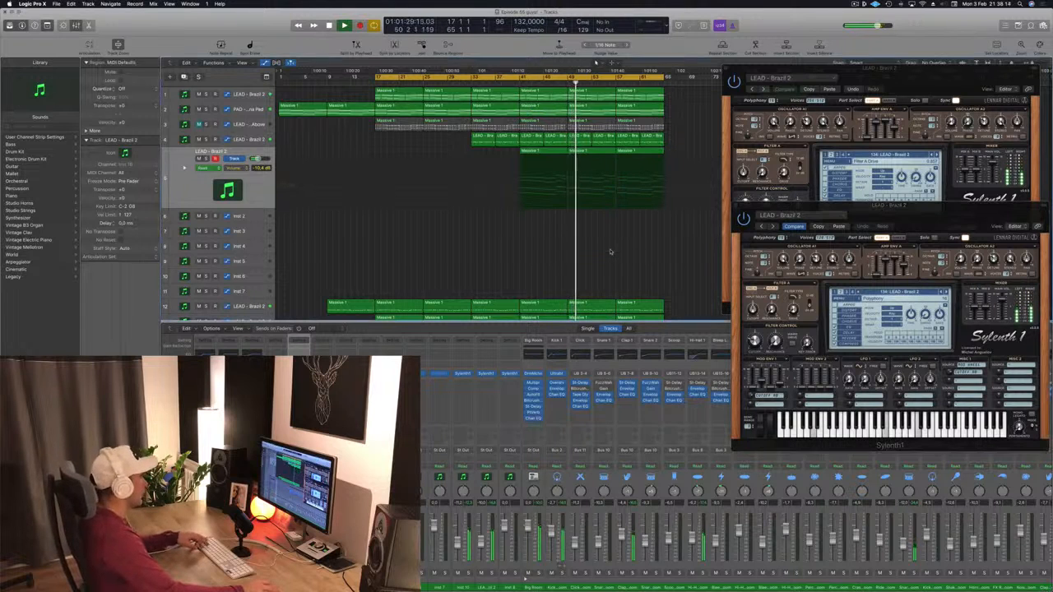